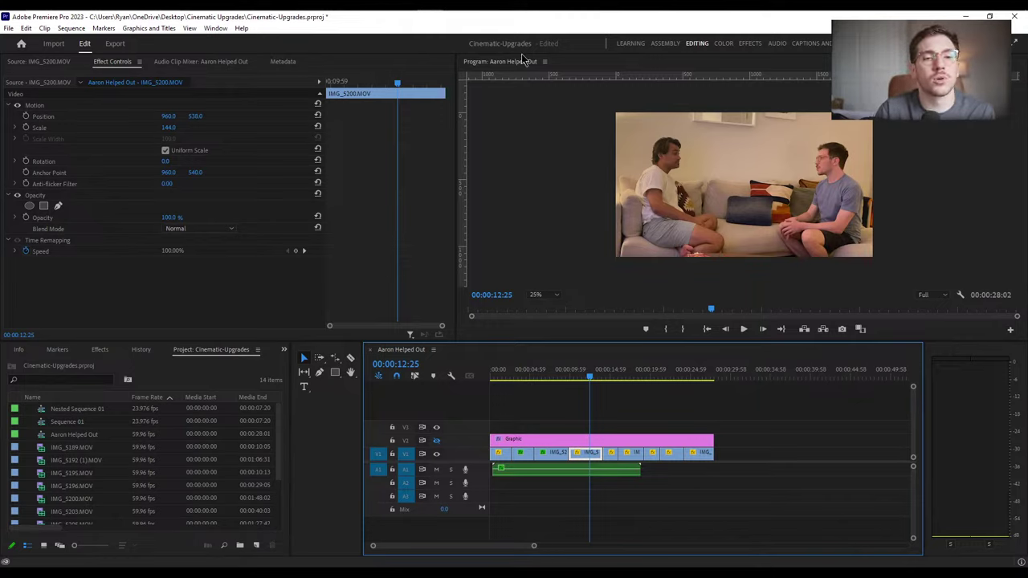
Add a horizontal guide to the program monitor at 33.33 percent from the top
left_click(554, 154)
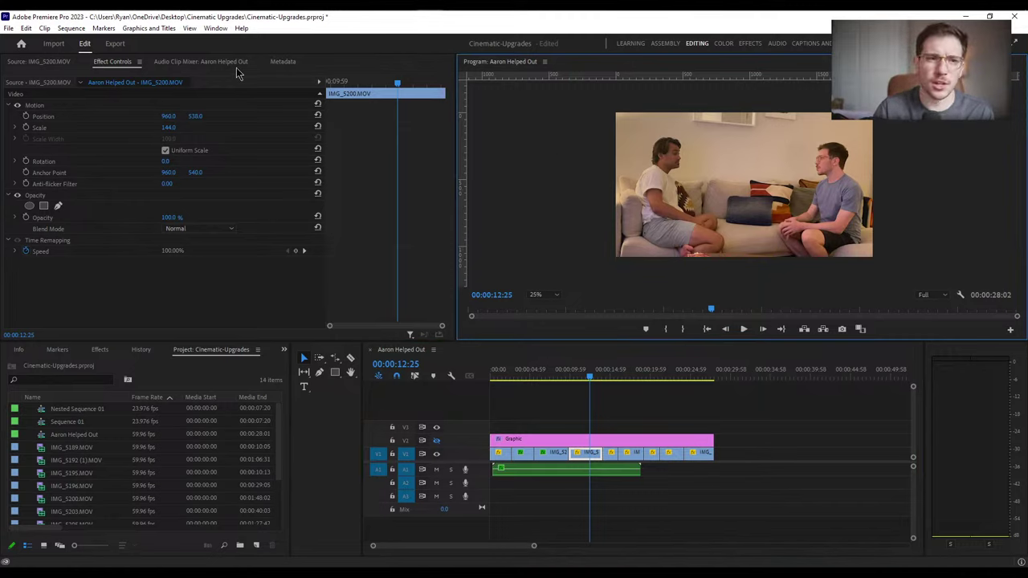
left_click(189, 29)
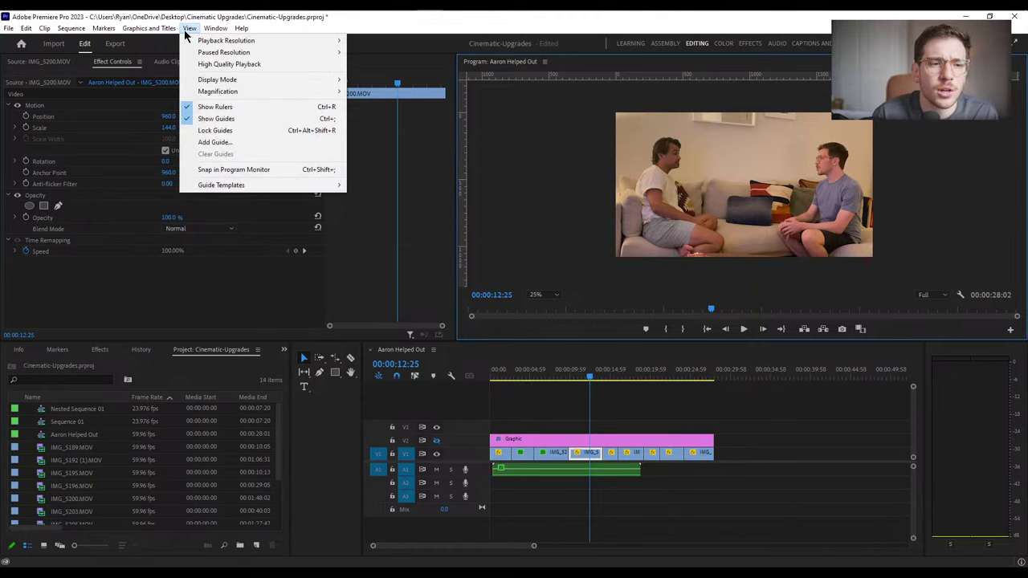
left_click(278, 144)
left_click_drag(504, 208, 414, 199)
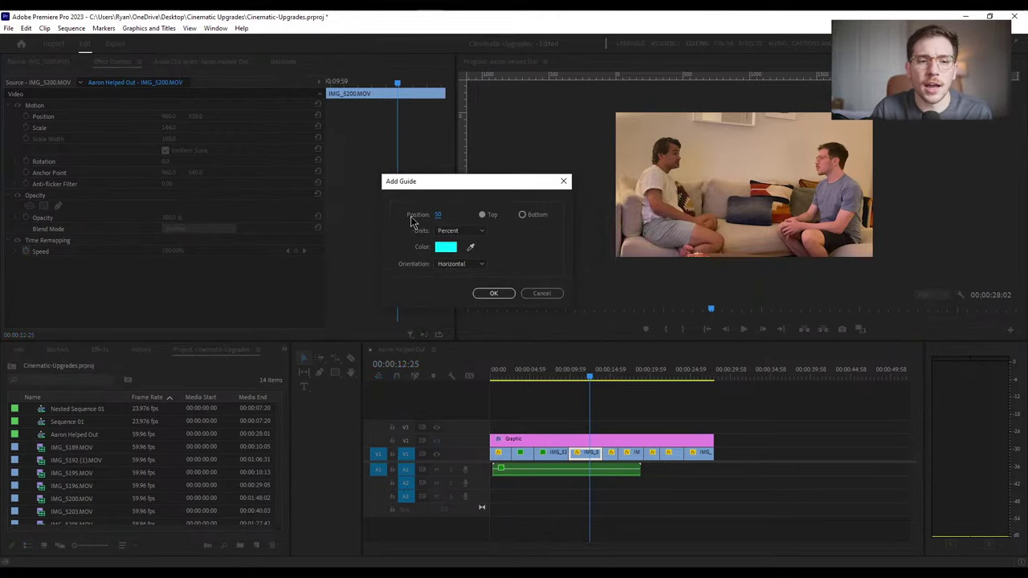
left_click(458, 231)
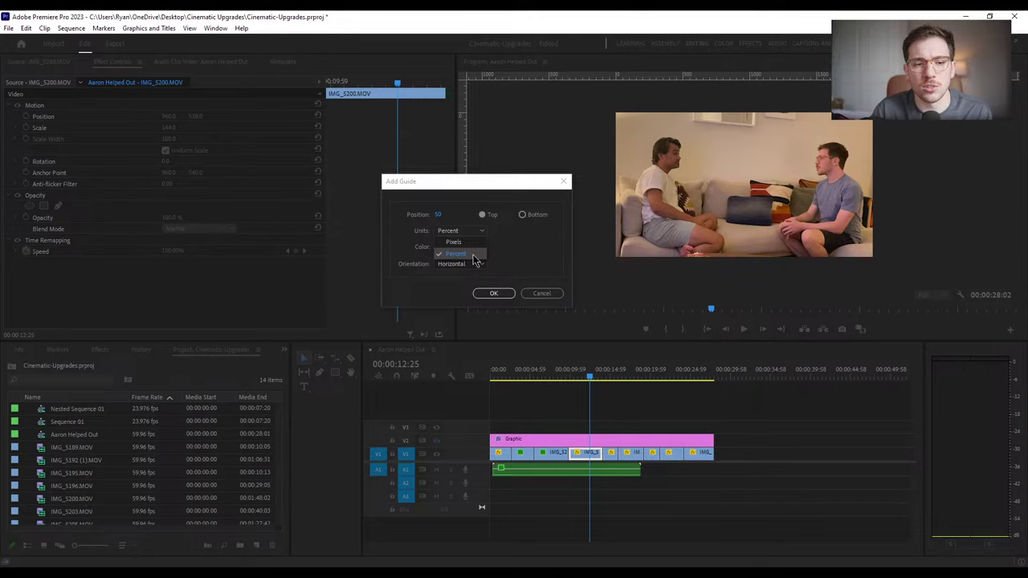
left_click(473, 255)
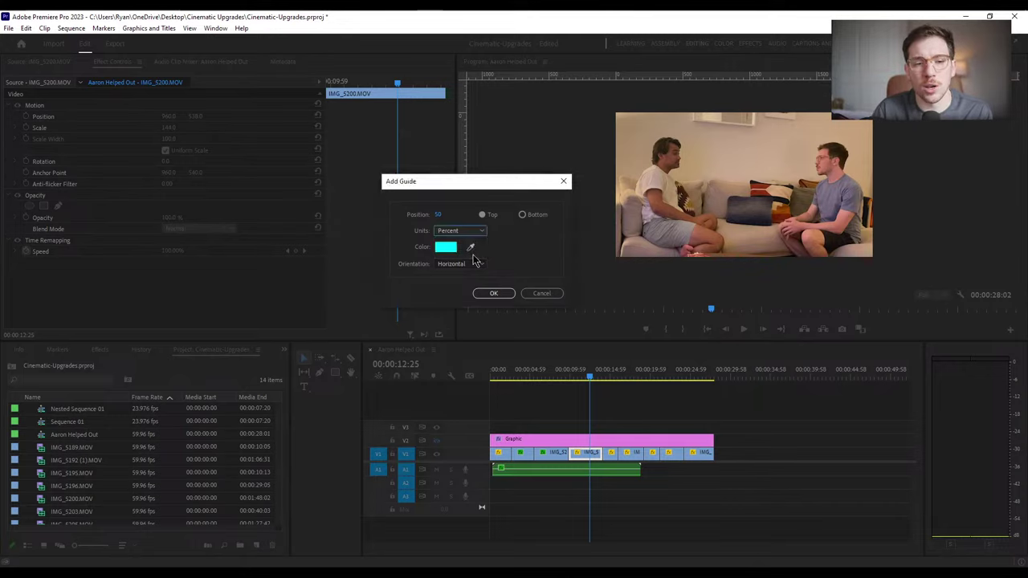
left_click(438, 215)
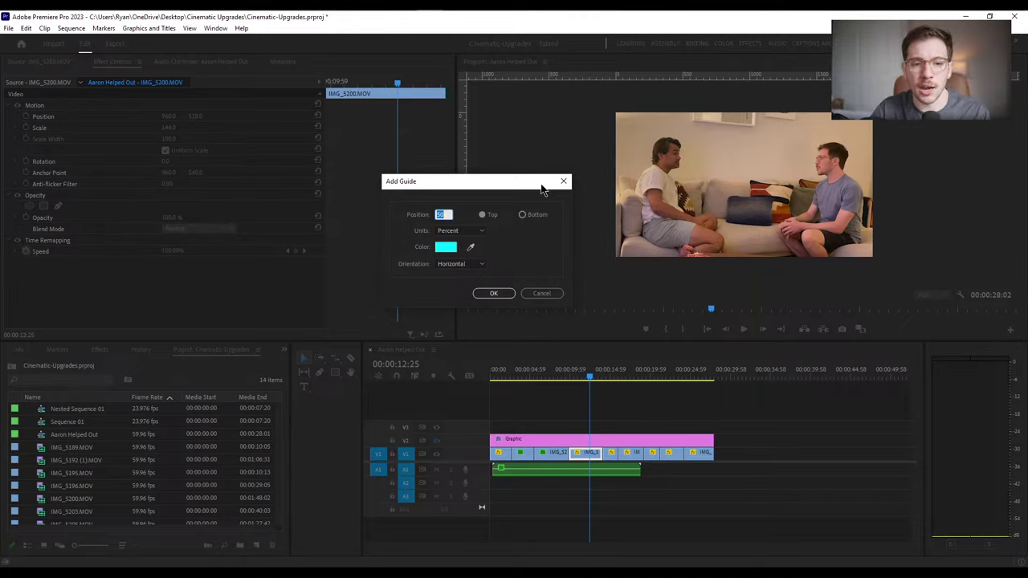
type("33.33")
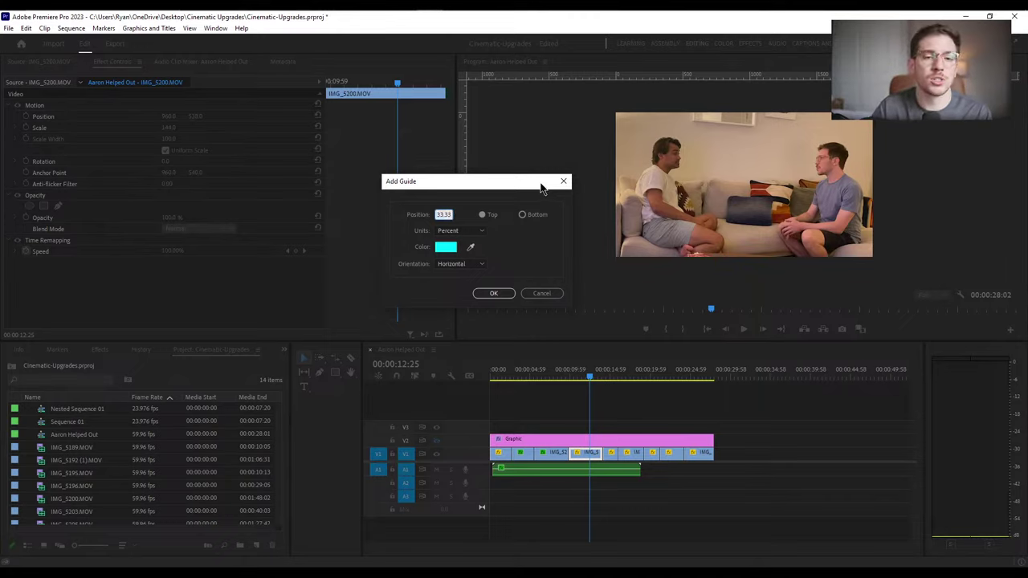
left_click(499, 295)
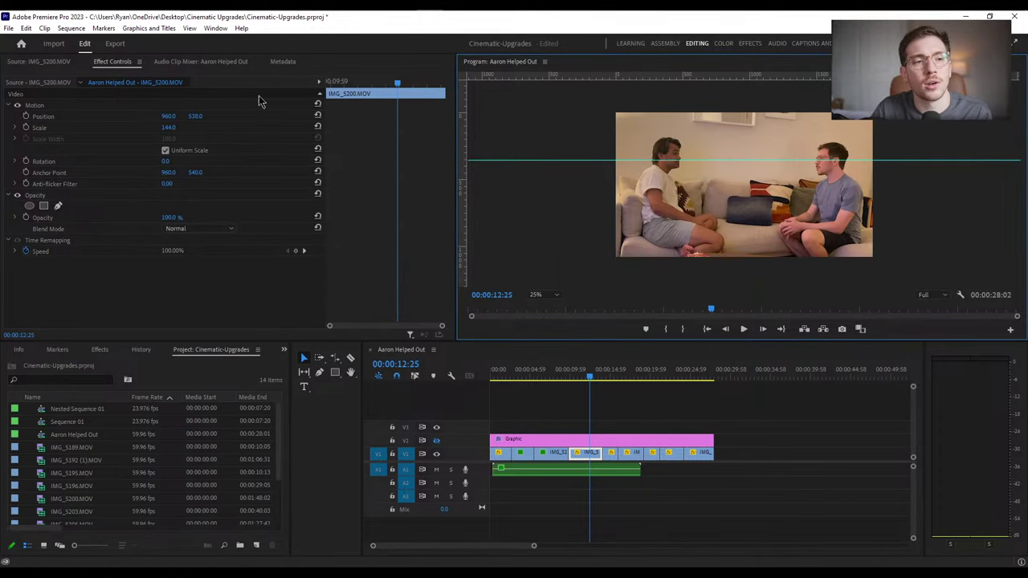
Add a second horizontal guide at 66.66 percent from the top of the frame
left_click(215, 32)
mouse_move(189, 28)
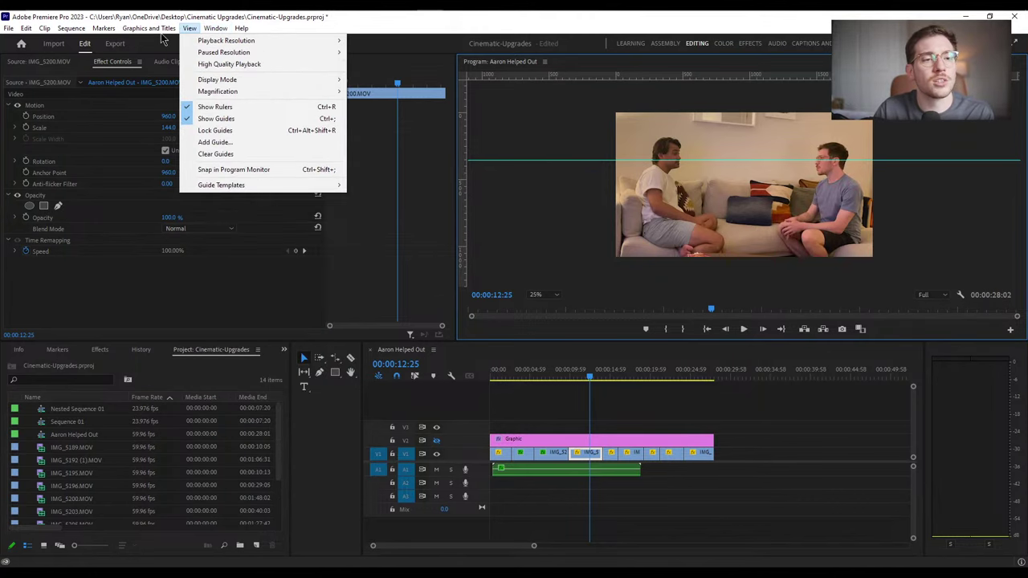
mouse_move(195, 46)
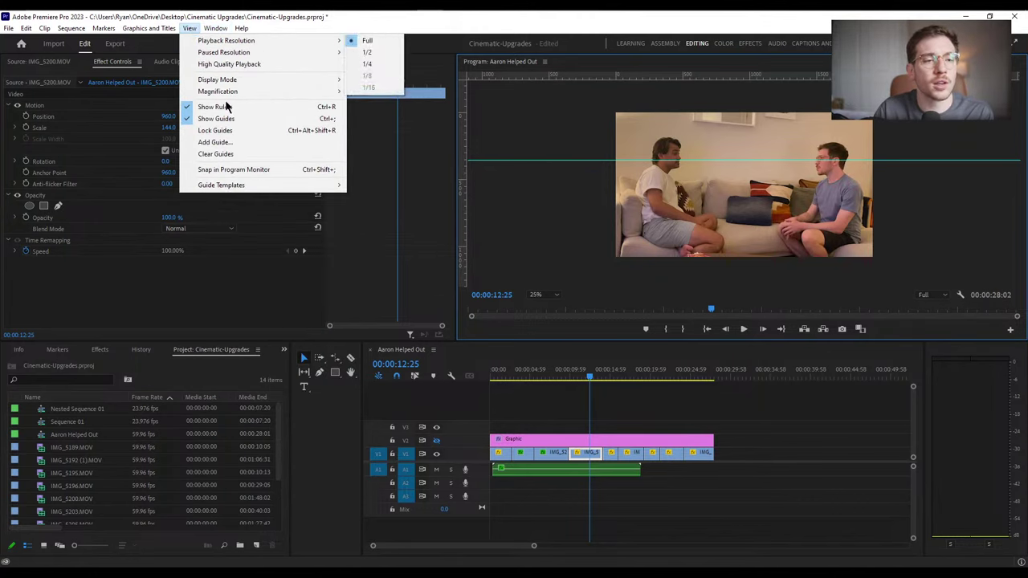
left_click(215, 142)
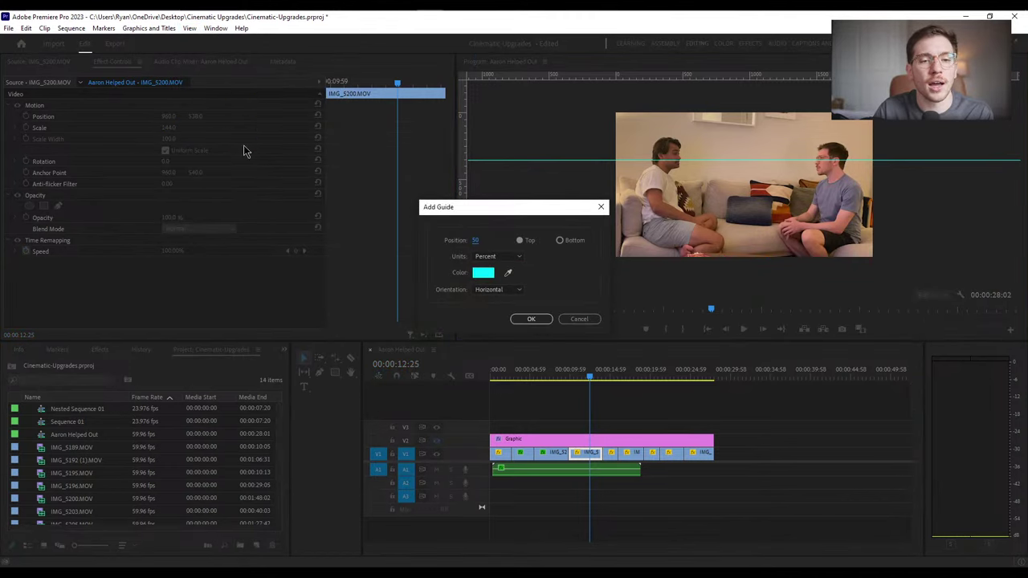
double_click(476, 239)
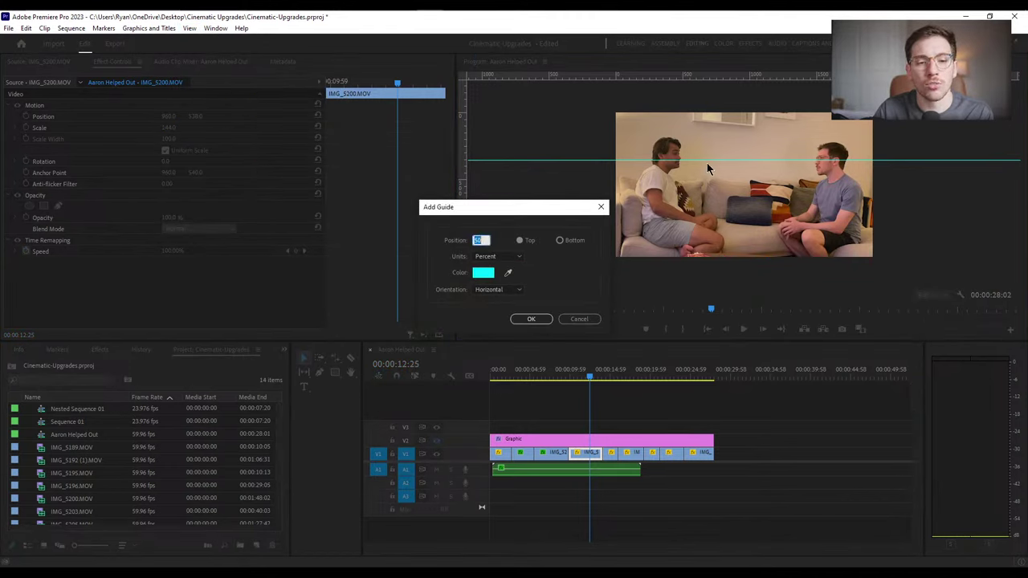
type("66.66")
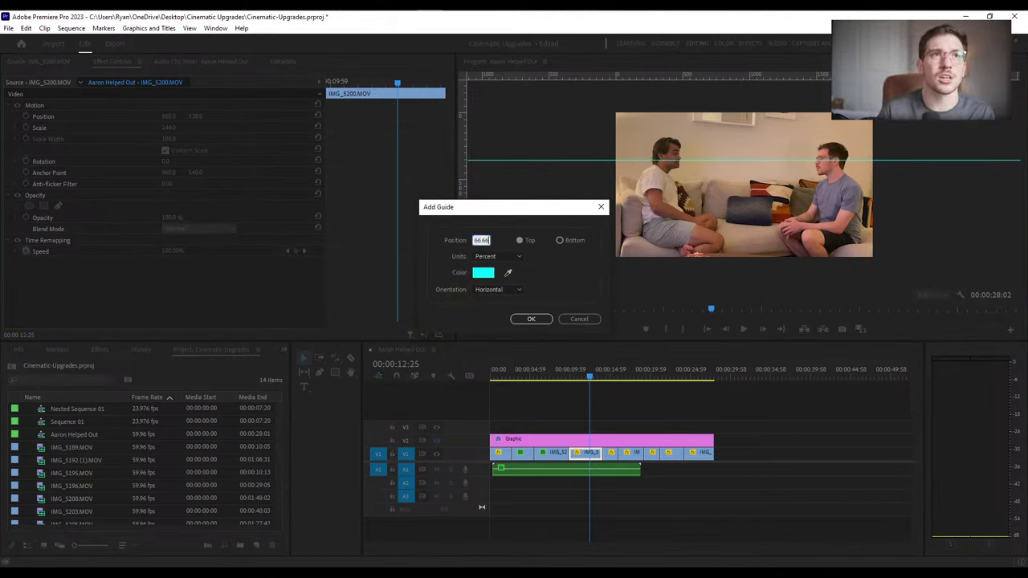
left_click(530, 319)
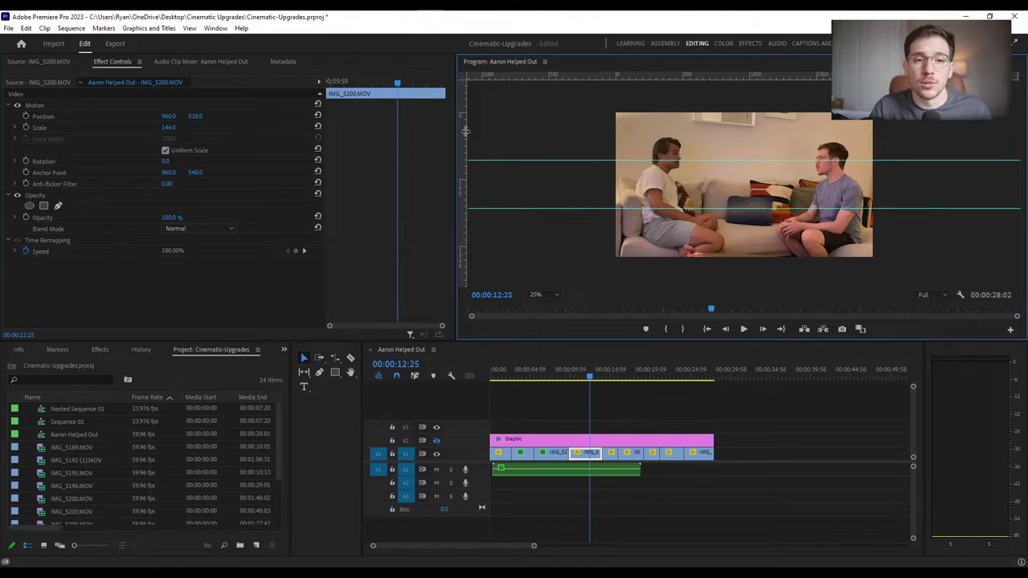
Pull a vertical guide from the ruler onto the frame and set its position to 33.33 percent from the left
left_click_drag(461, 129, 873, 135)
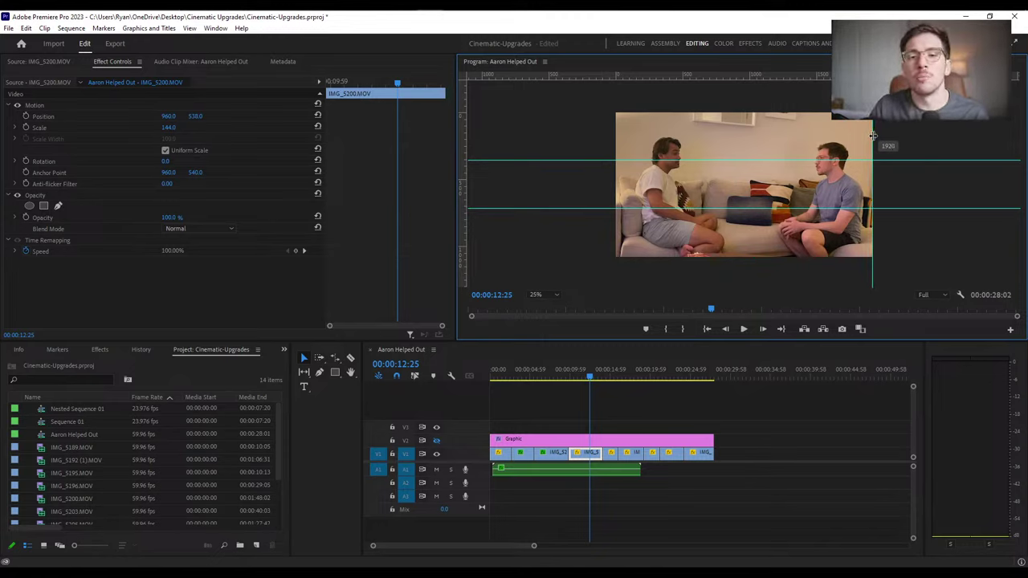
left_click_drag(873, 136, 692, 152)
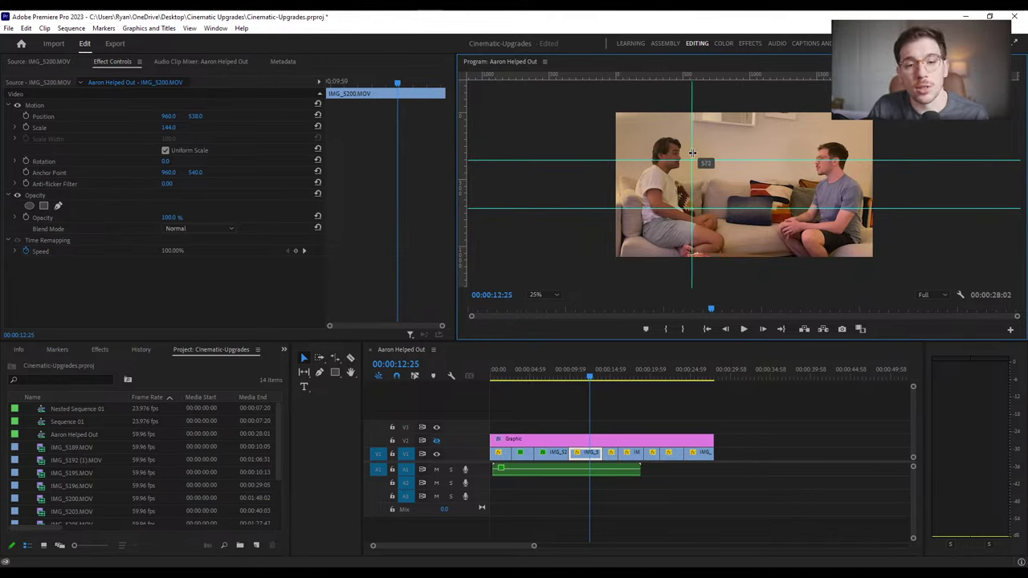
right_click(693, 153)
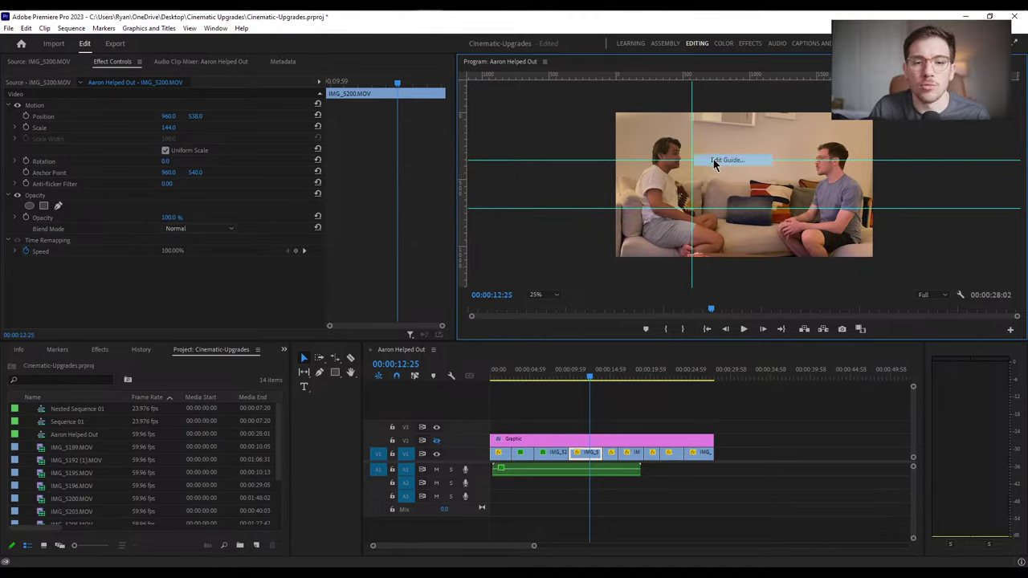
left_click(715, 161)
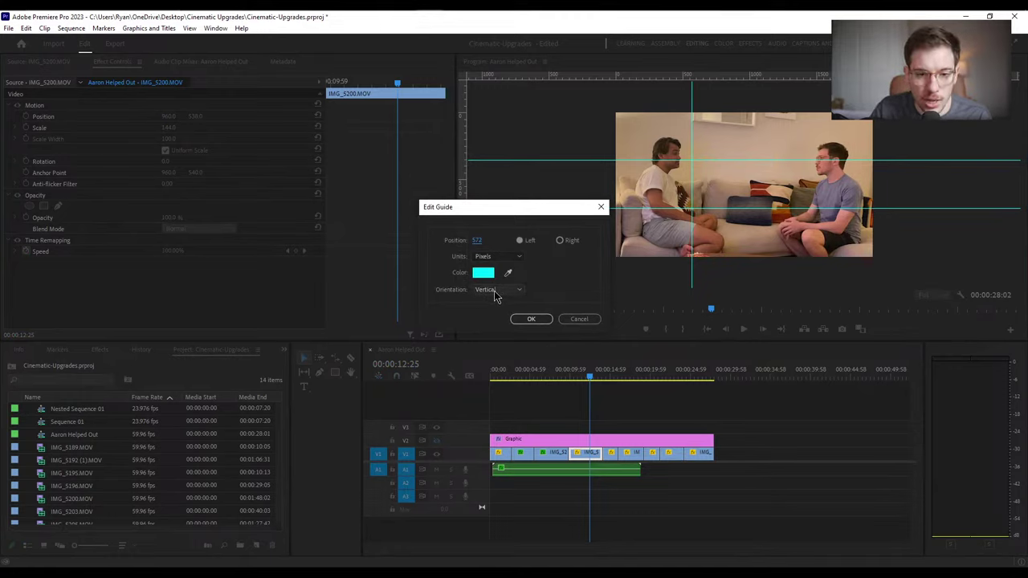
double_click(478, 240)
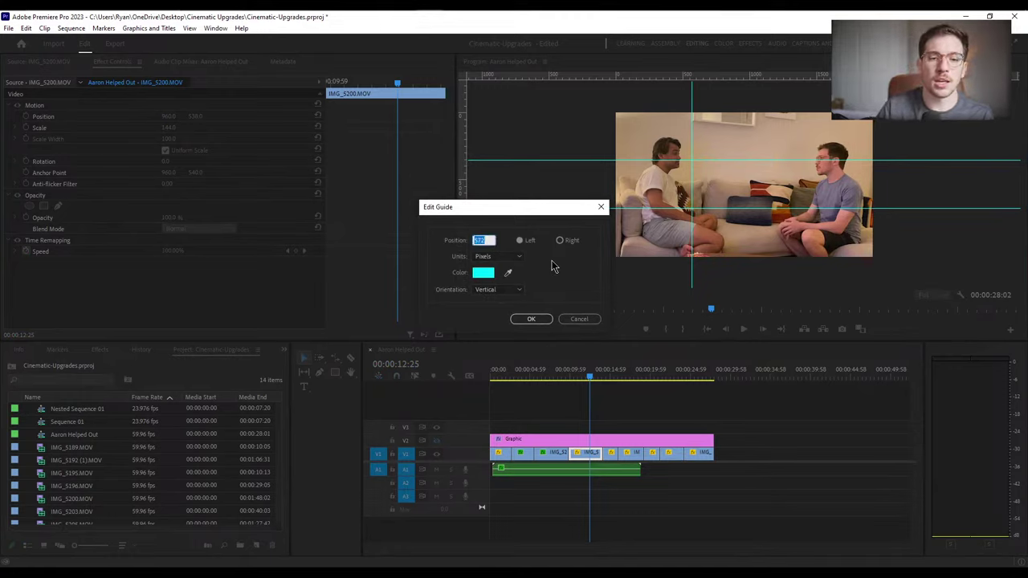
left_click(498, 257)
left_click(509, 280)
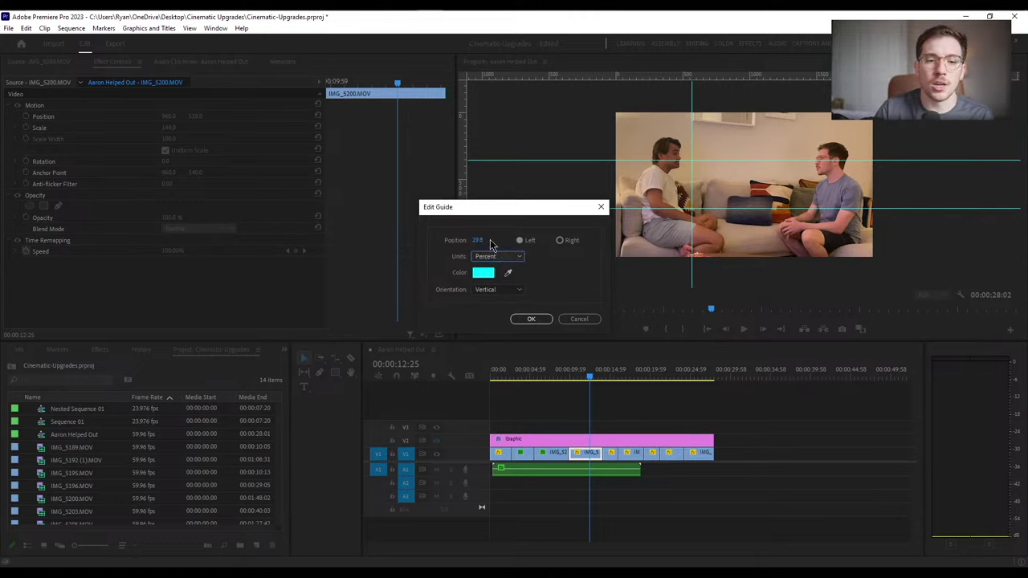
double_click(478, 240)
type("33.33")
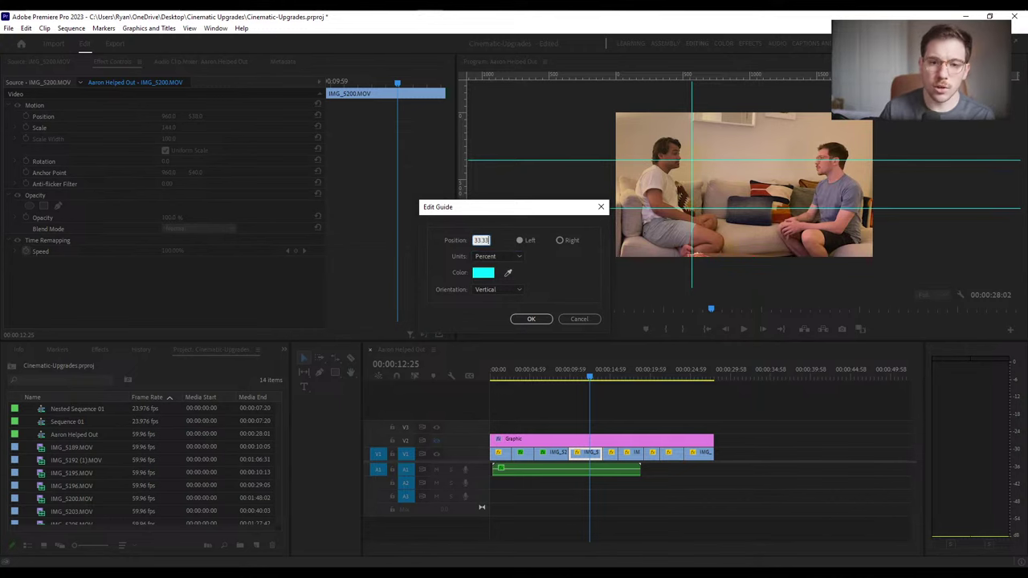
key("Return")
Pull a second vertical guide from the ruler and set its position to 66.66 percent from the left
left_click_drag(460, 190, 775, 185)
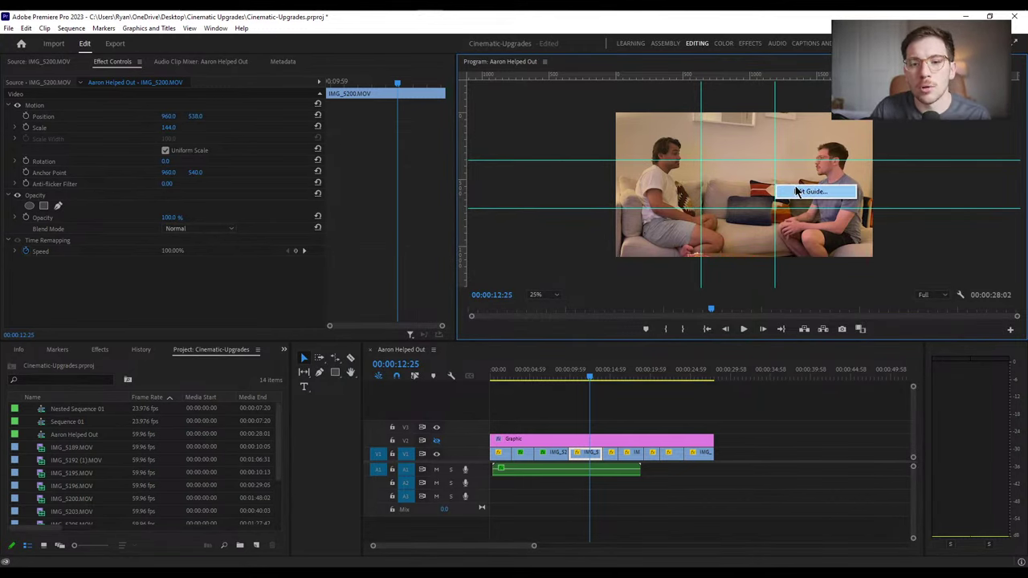
double_click(774, 185)
left_click(483, 257)
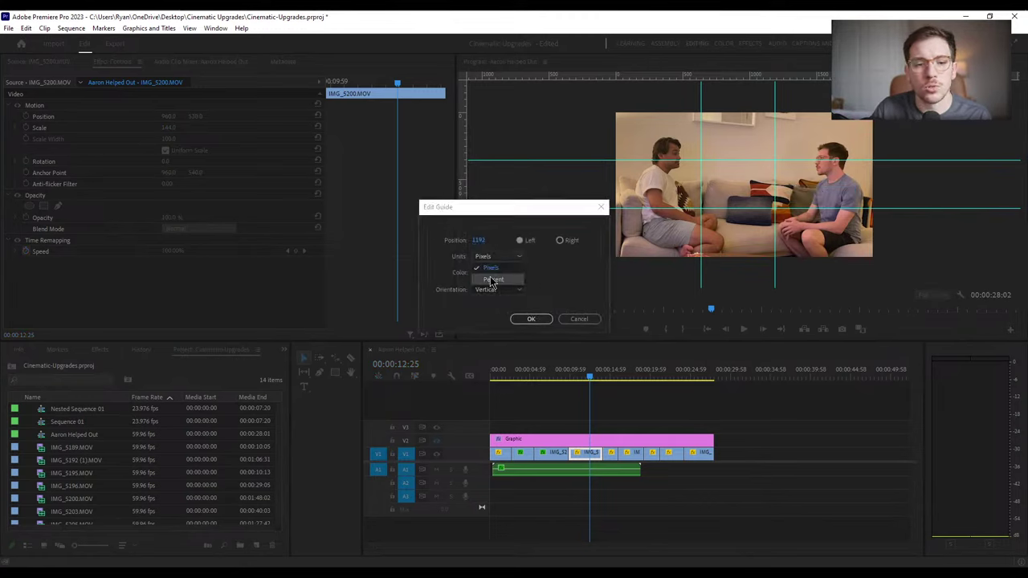
left_click(485, 275)
left_click(477, 240)
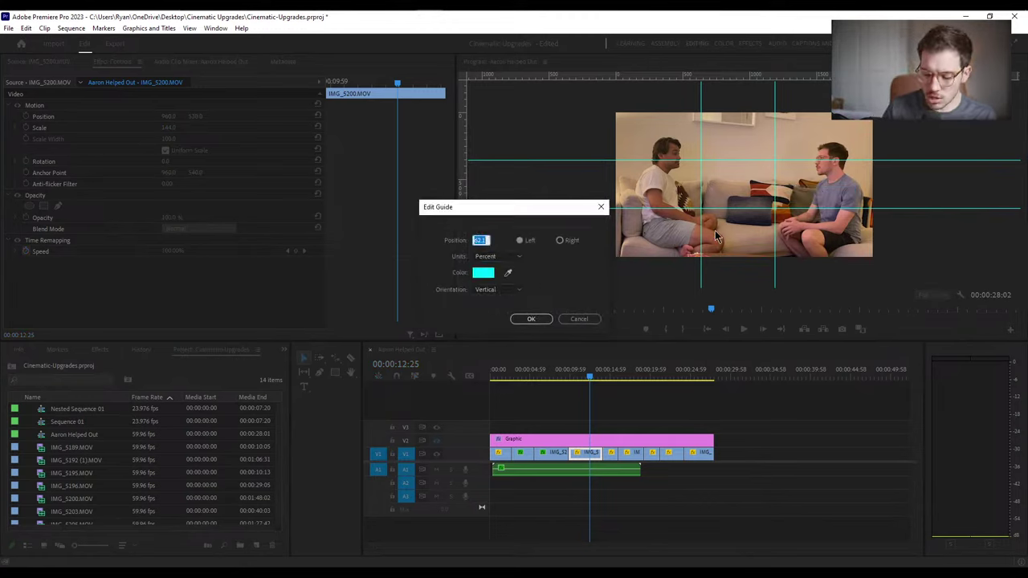
type("66.66")
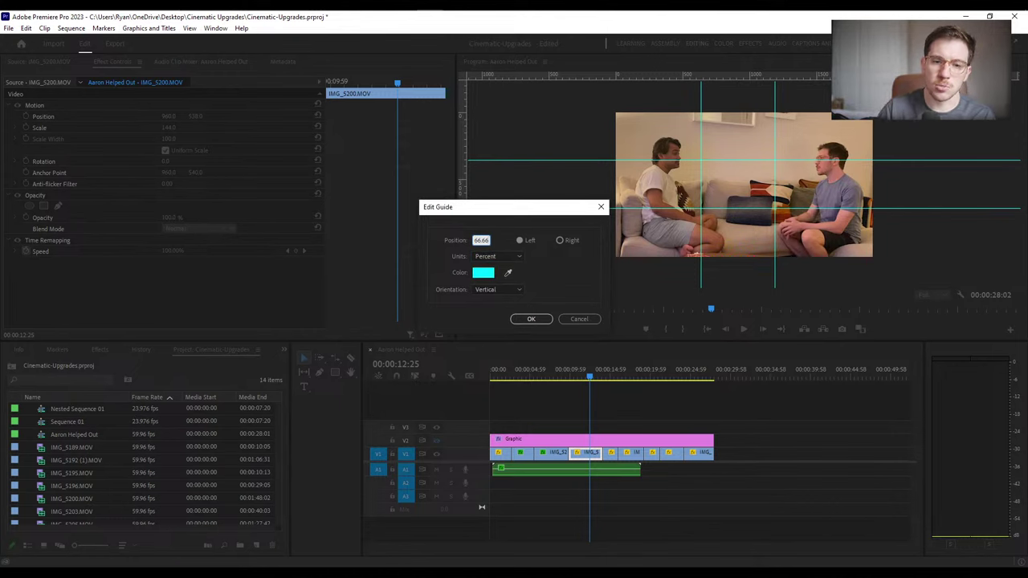
left_click(531, 319)
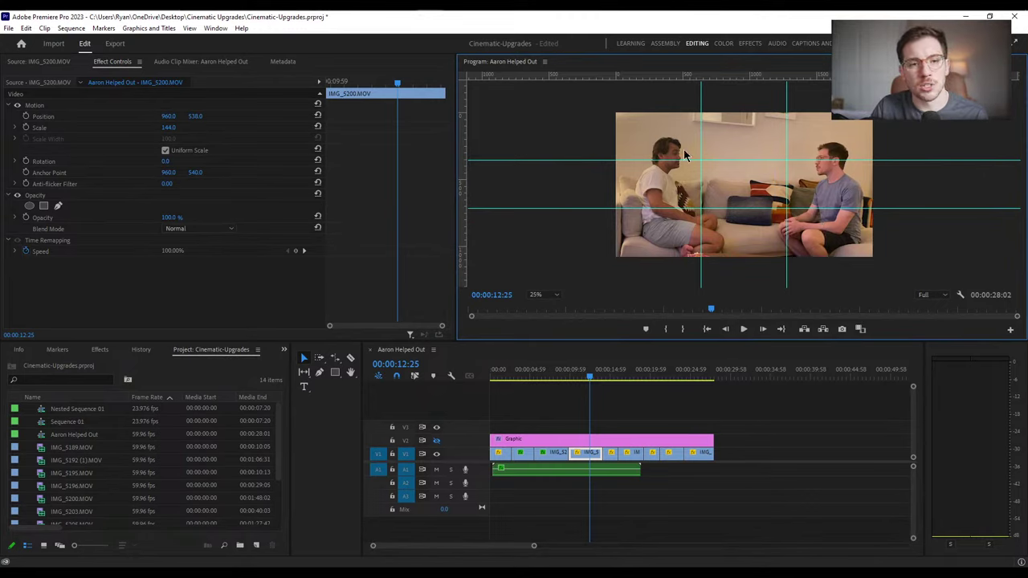
Save the current guides as a guide template named "Rule Of Thirds"
left_click(192, 29)
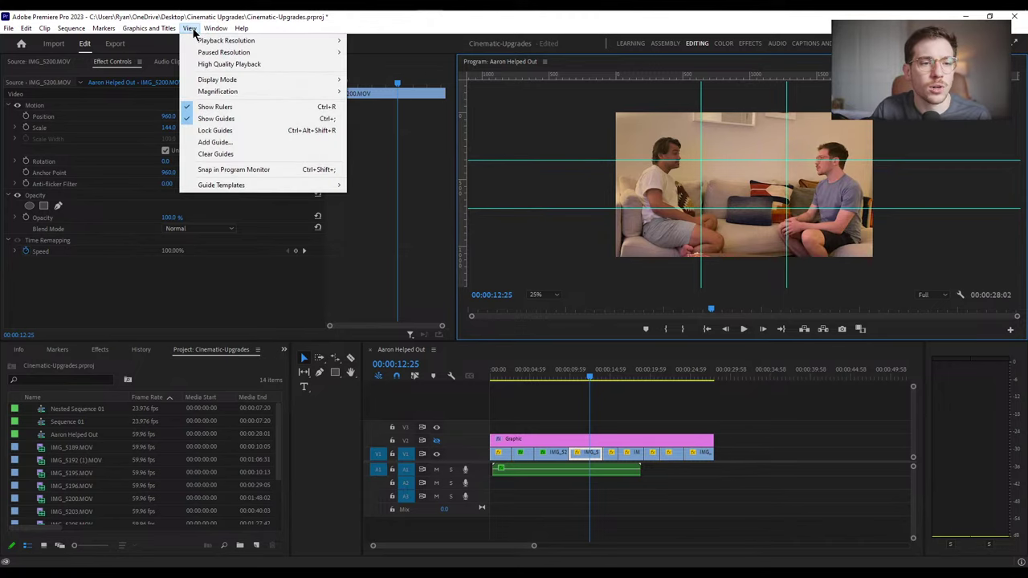
mouse_move(254, 185)
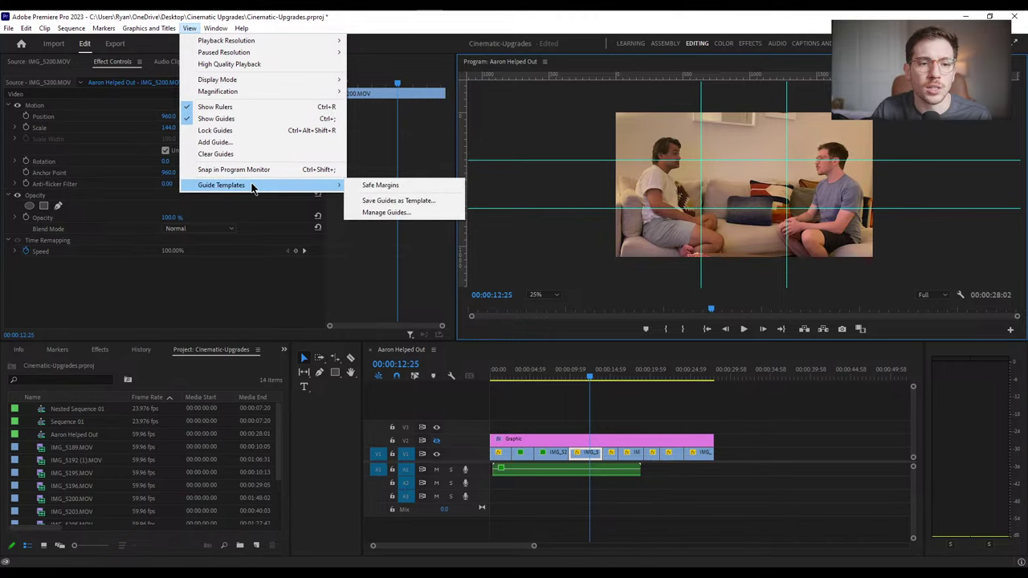
left_click(389, 202)
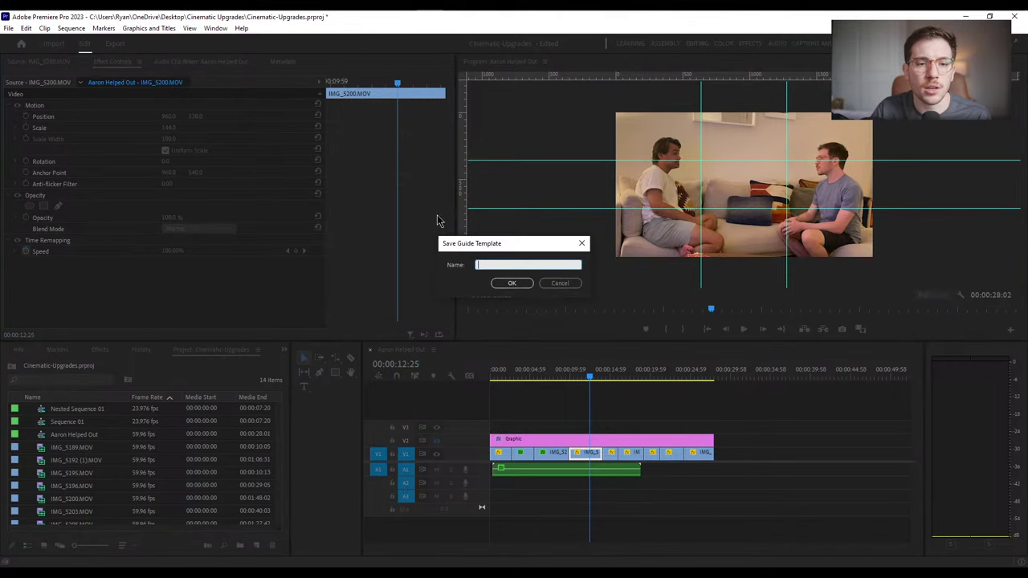
type("Rule")
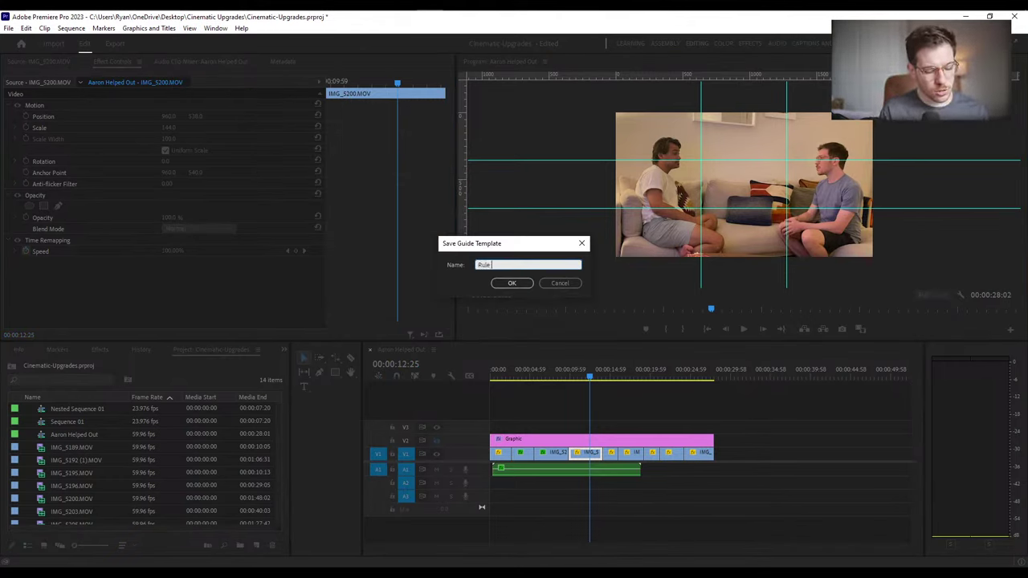
type(" Of Thirds")
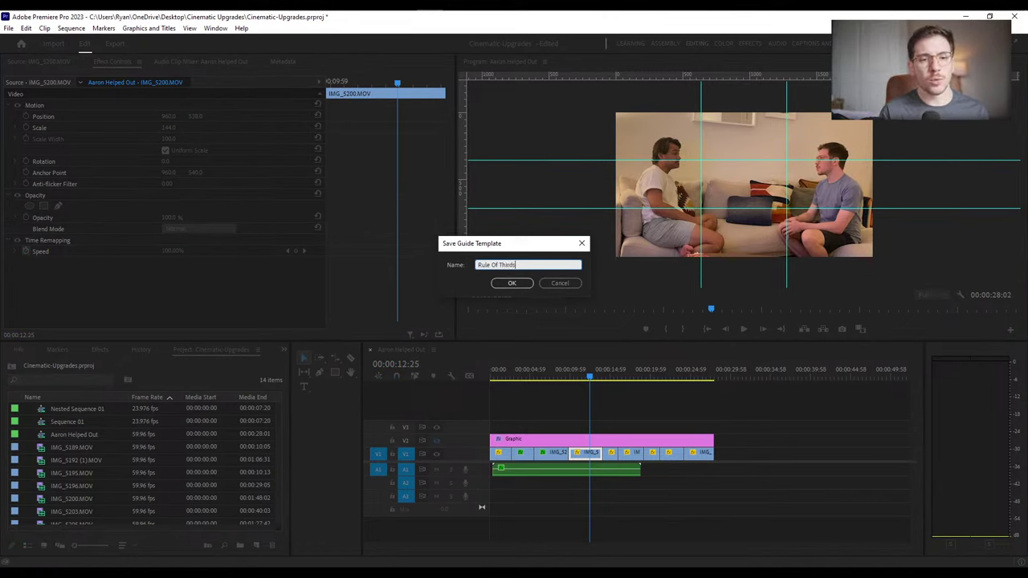
left_click(512, 283)
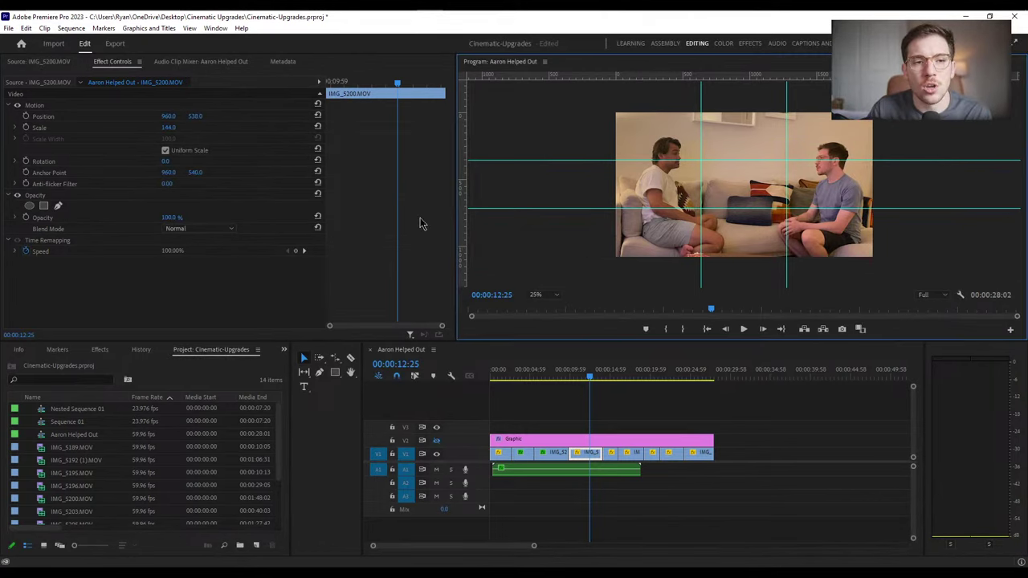
Apply the saved "Rule Of Thirds" guide template to the program monitor
left_click(190, 28)
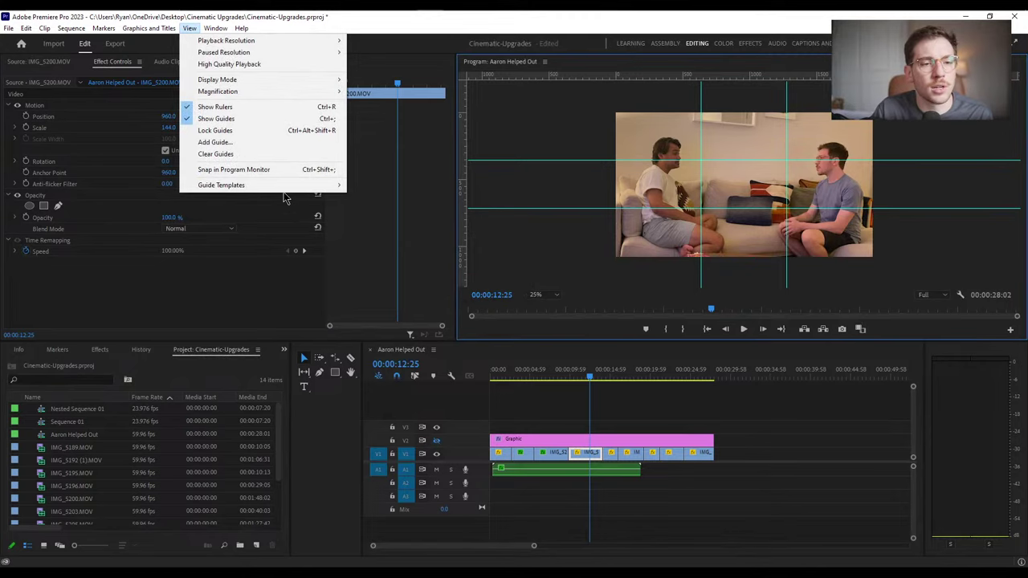
mouse_move(284, 184)
left_click(395, 186)
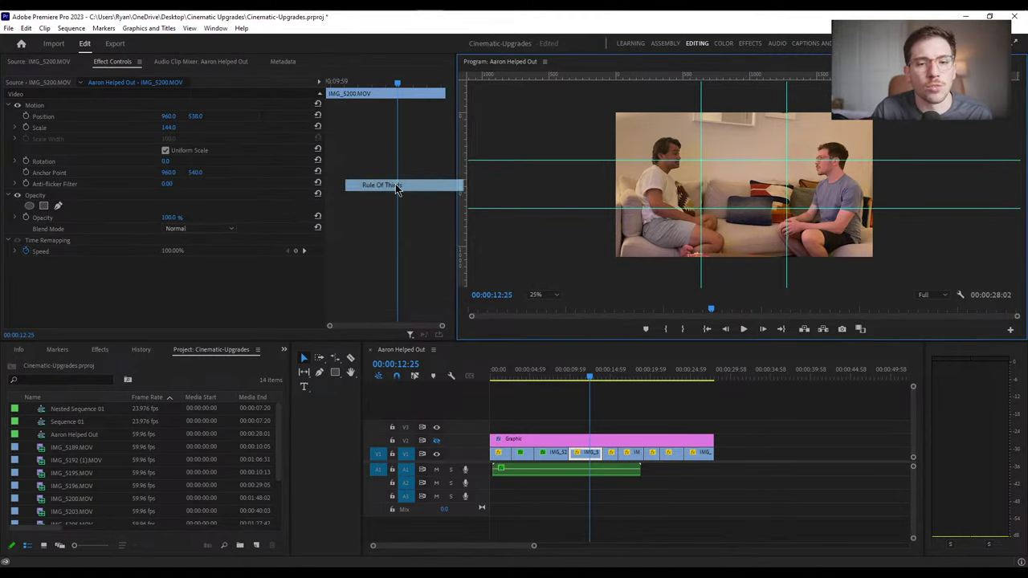
Clear all guides from the program monitor and reapply the saved "Rule Of Thirds" guide template
left_click(190, 29)
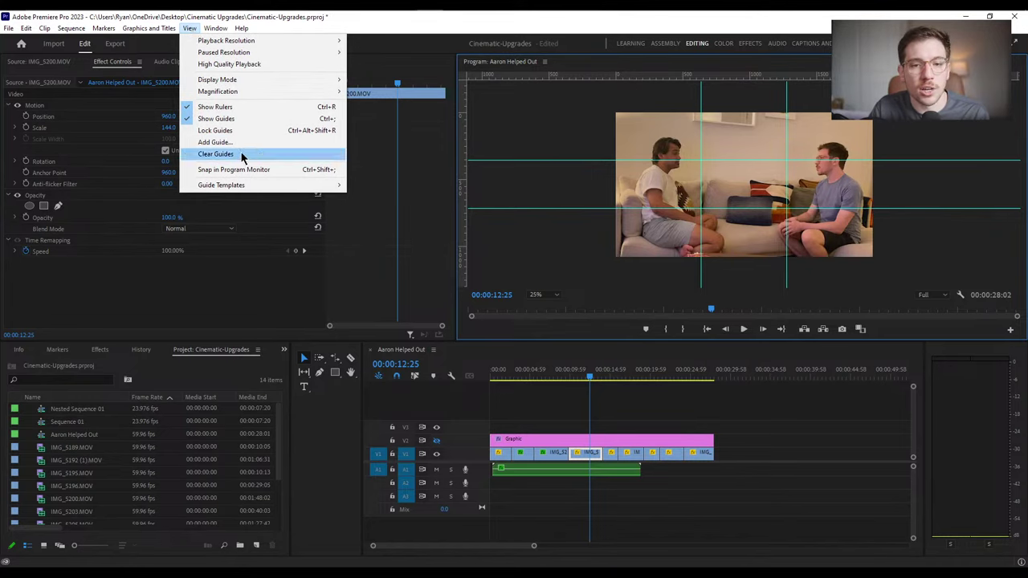
left_click(240, 152)
left_click(190, 28)
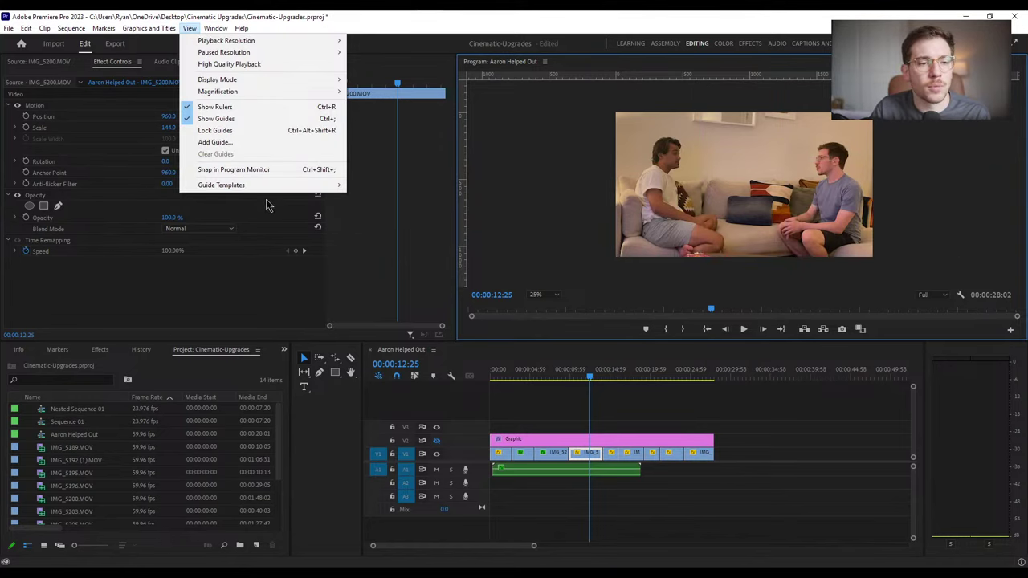
mouse_move(260, 189)
left_click(384, 186)
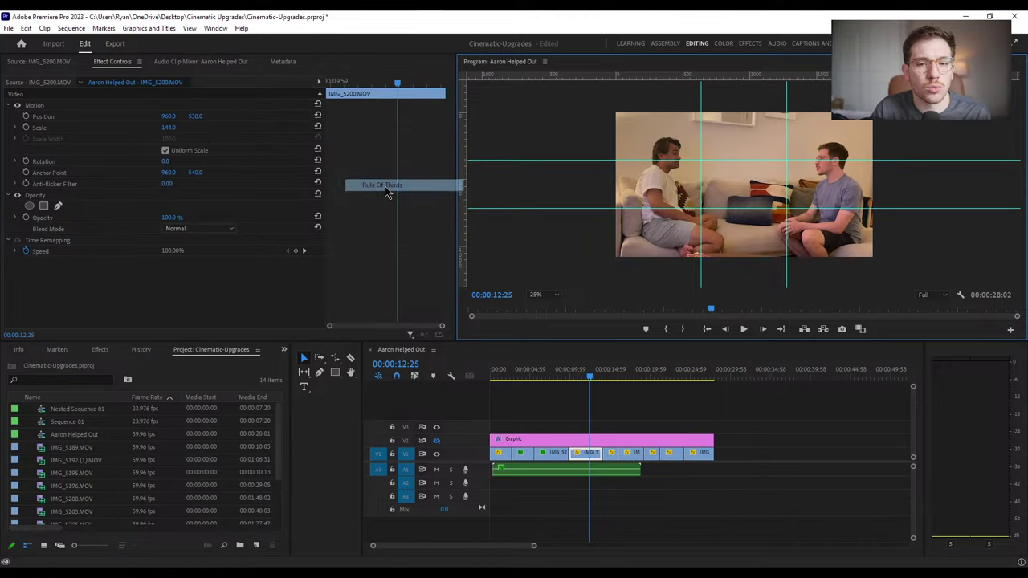
Hide the rule-of-thirds guides in the program monitor and show them again
left_click(191, 28)
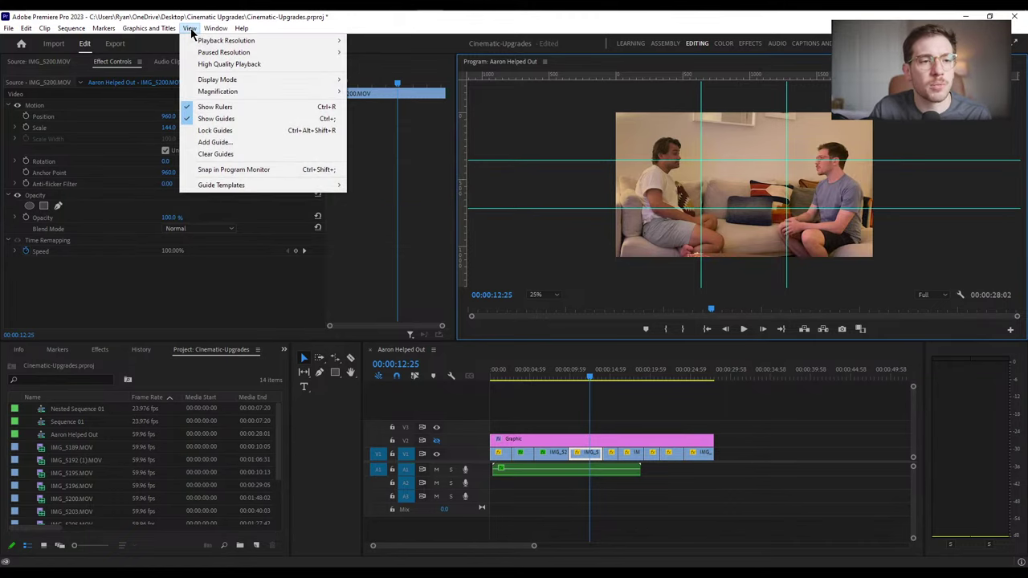
left_click(236, 119)
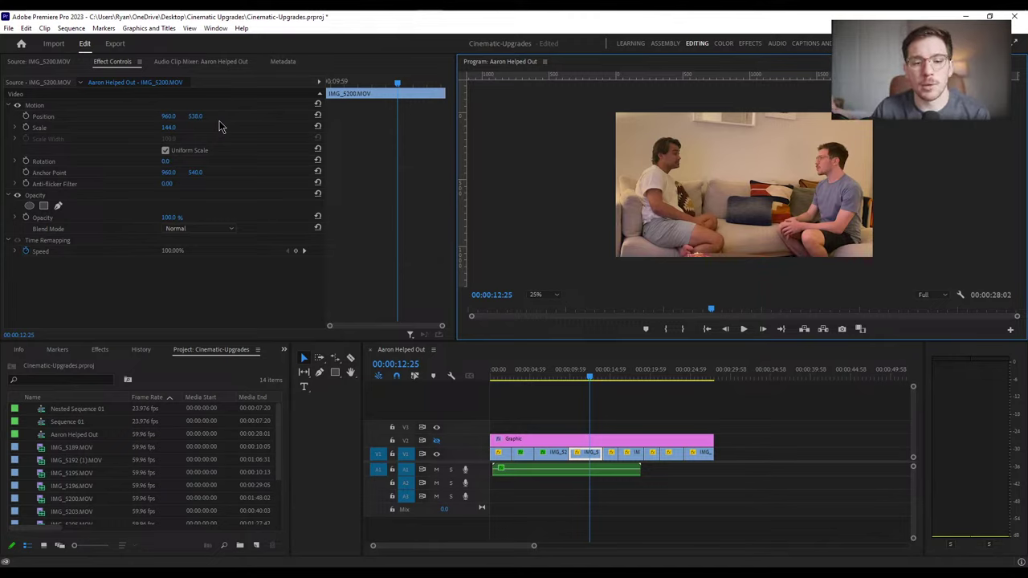
left_click(189, 28)
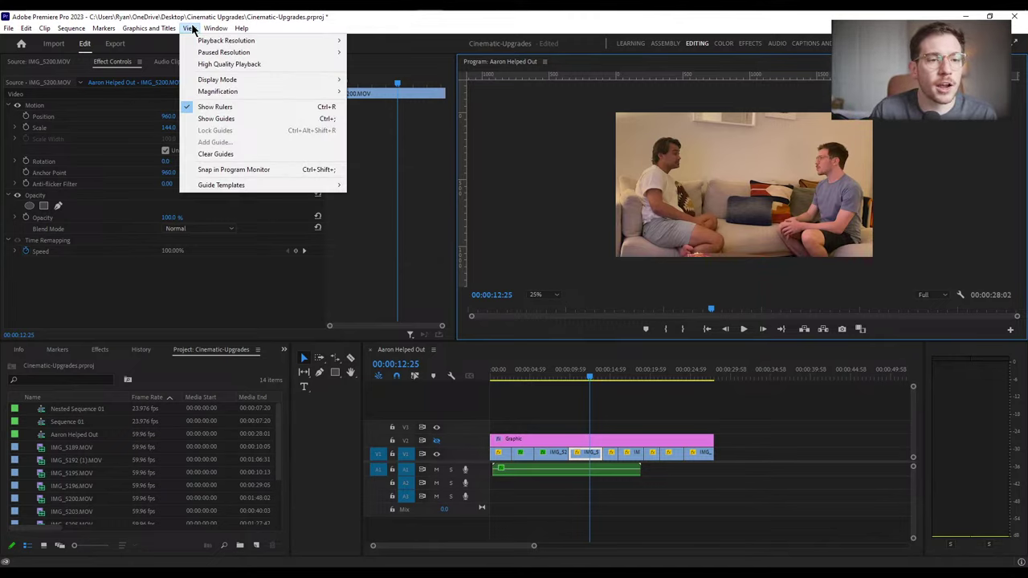
left_click(243, 122)
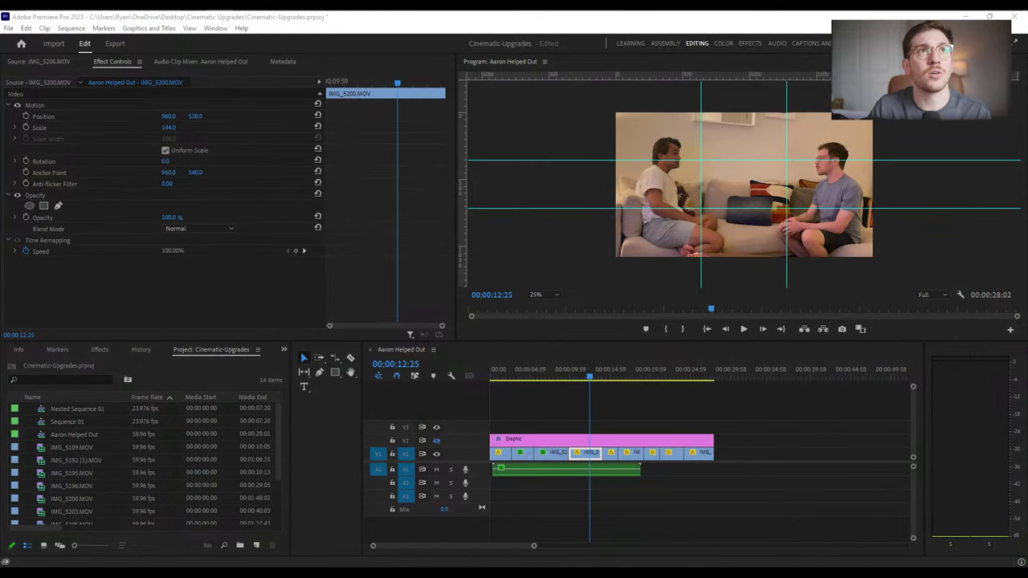
Bring the backyard-picnic video file into the project and create a new sequence from that clip
left_click_drag(89, 423, 133, 449)
right_click(80, 439)
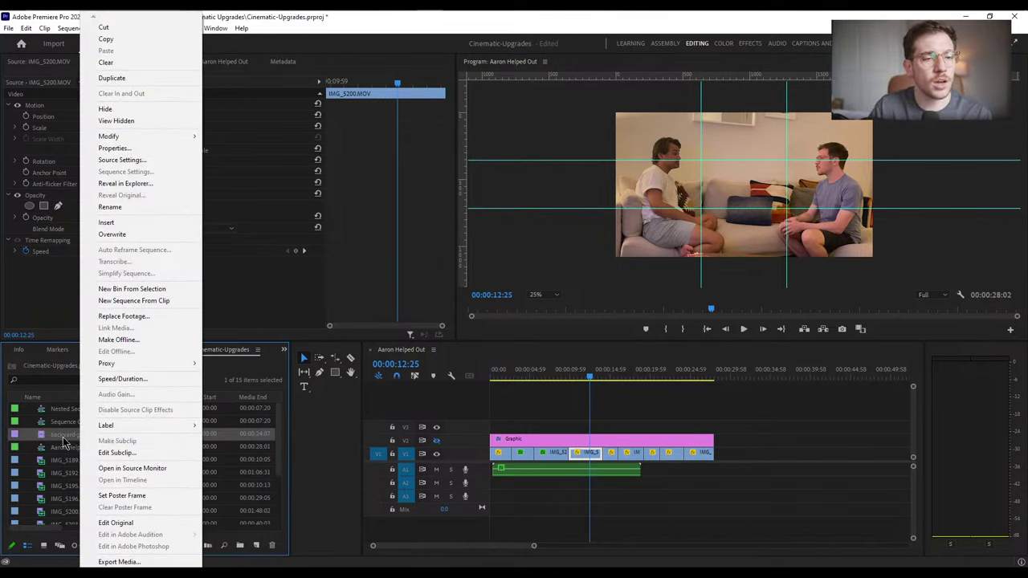
left_click(164, 302)
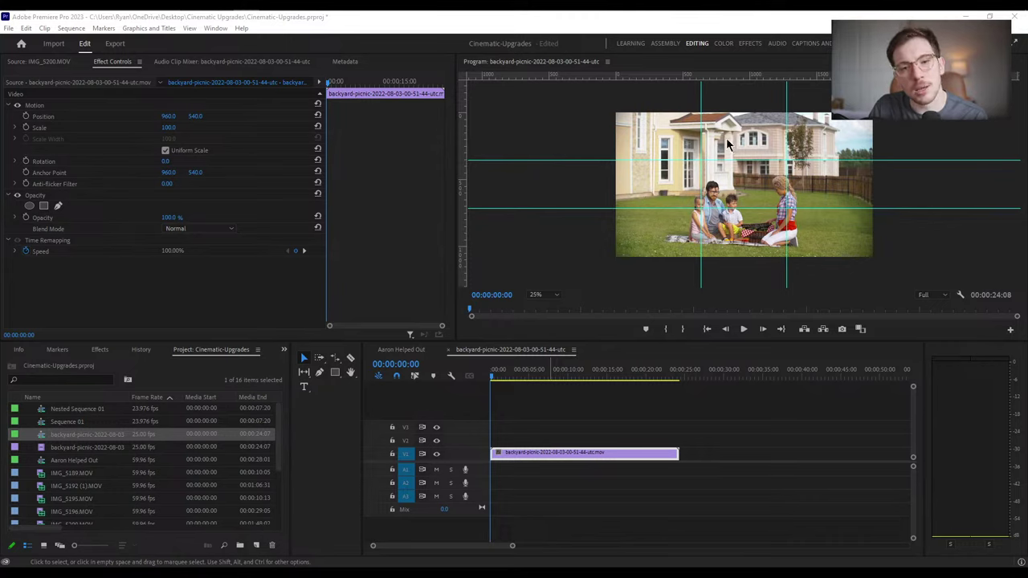
Play the picnic clip to about nine seconds, scale it up to 177 and move it to position 1108, 200
left_click(412, 390)
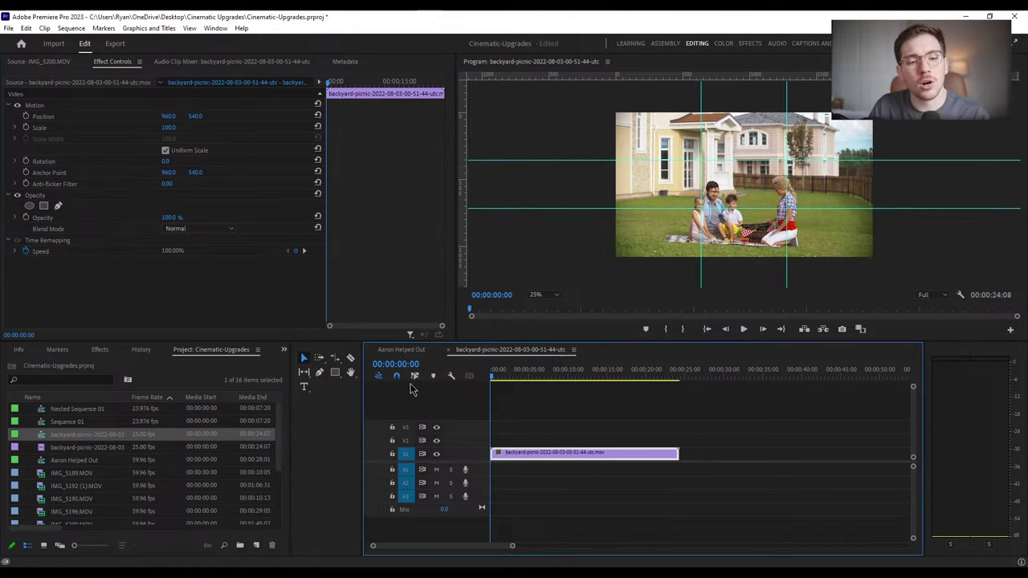
key("space")
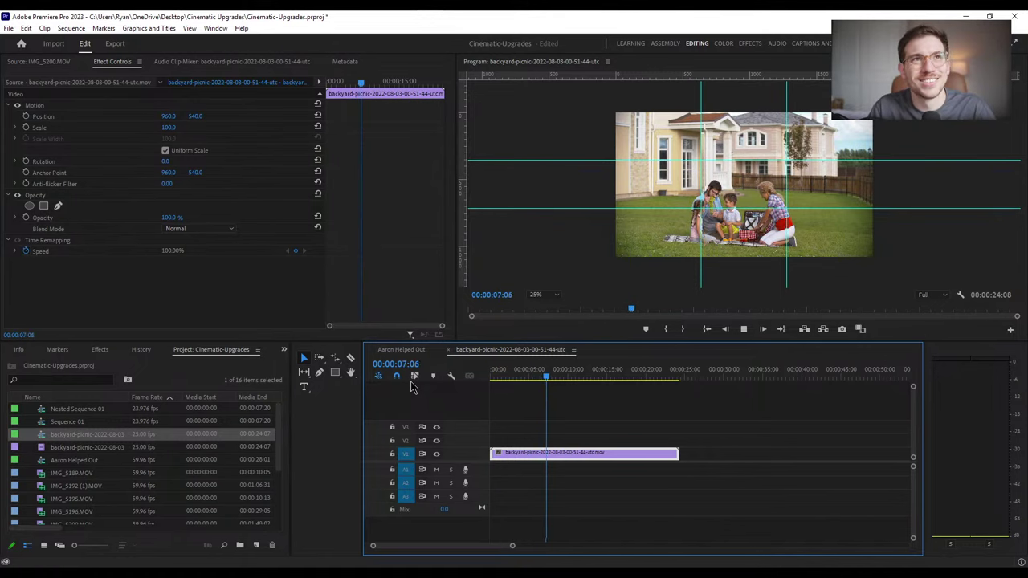
key("space")
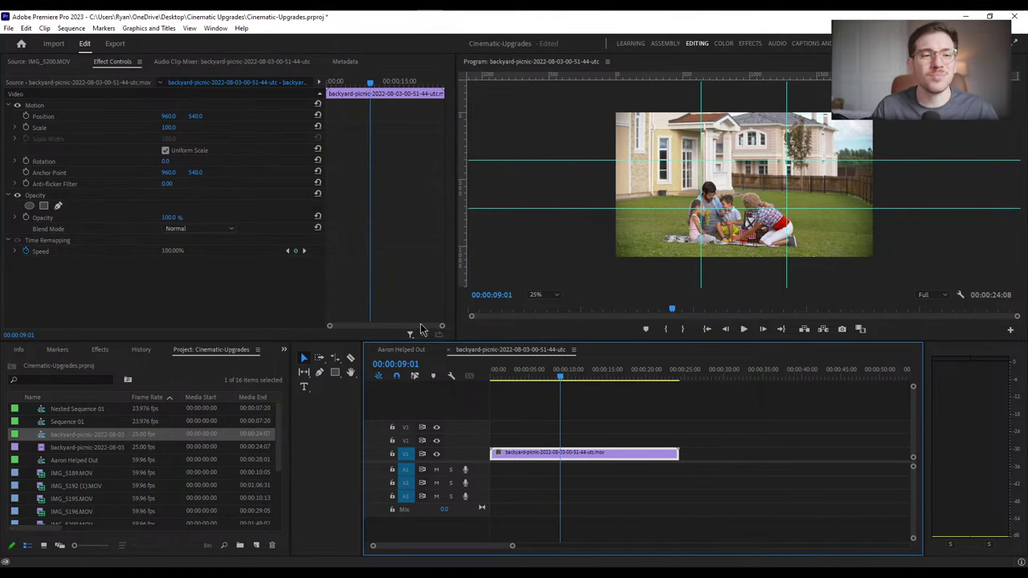
left_click(36, 106)
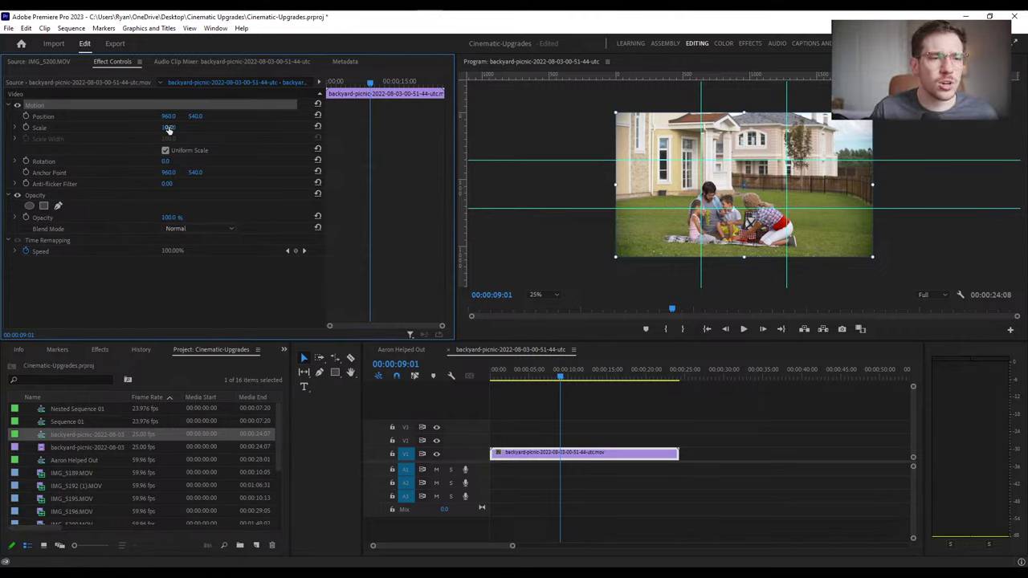
left_click_drag(169, 127, 793, 219)
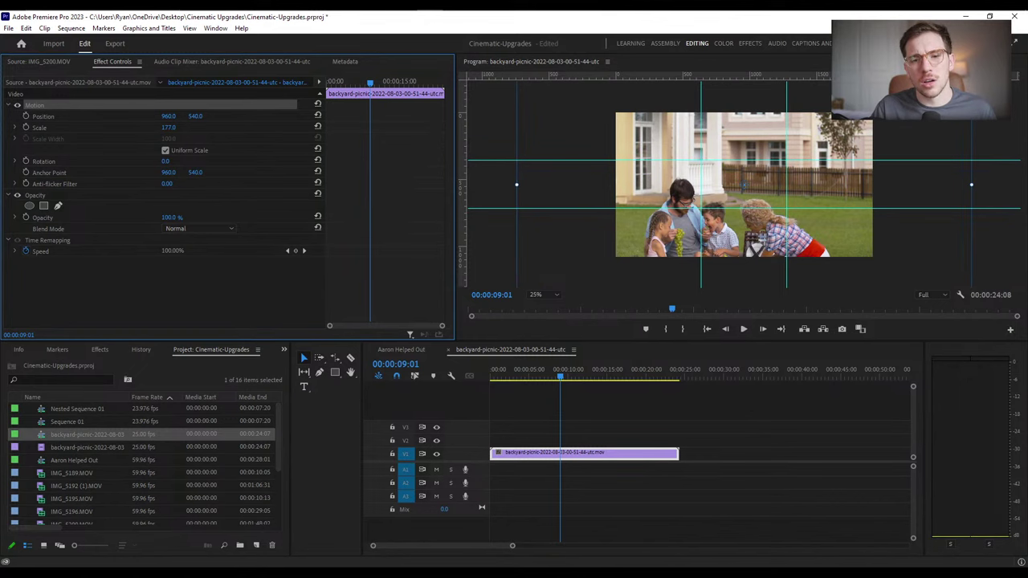
left_click_drag(744, 241, 759, 192)
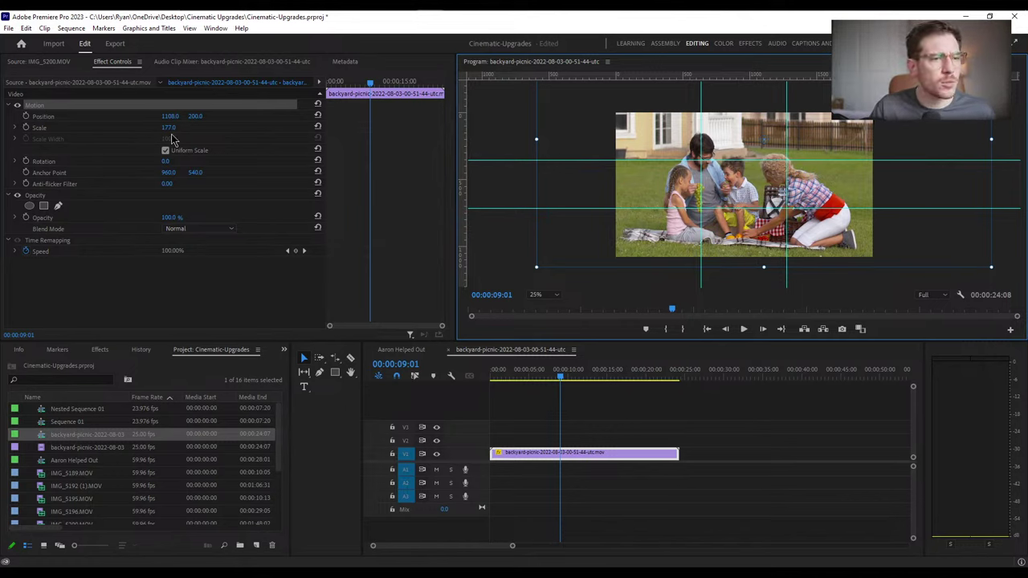
Refine the picnic framing against the thirds guides to scale 186 and position 1148, 180, and preview it from the start
left_click_drag(168, 127, 202, 128)
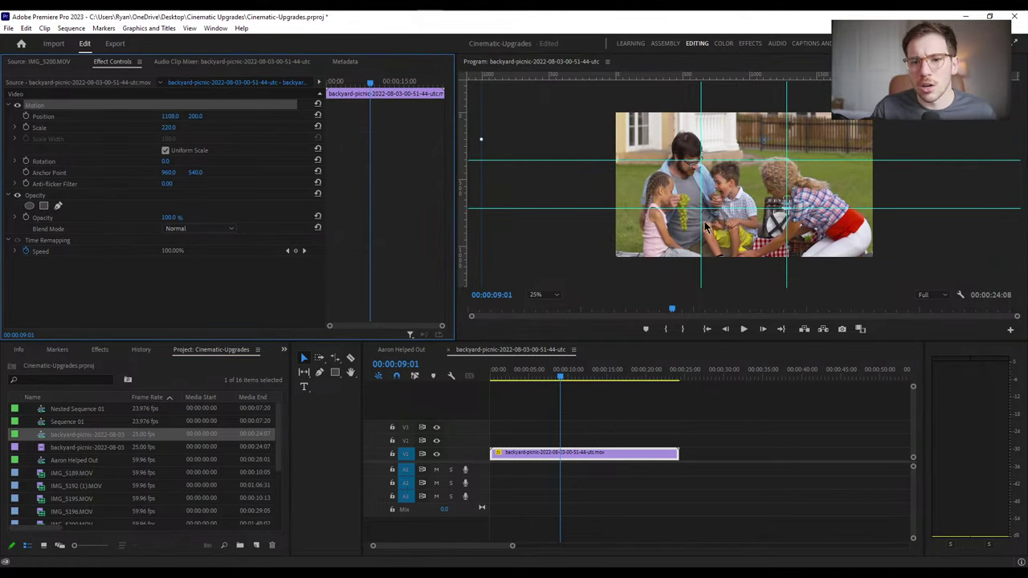
left_click_drag(723, 229, 737, 221)
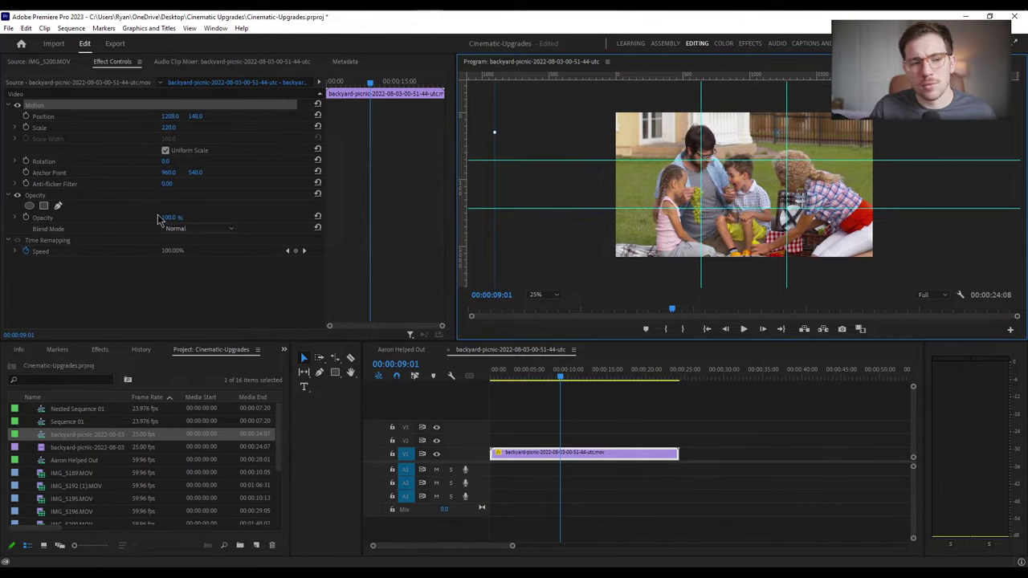
left_click_drag(168, 128, 141, 128)
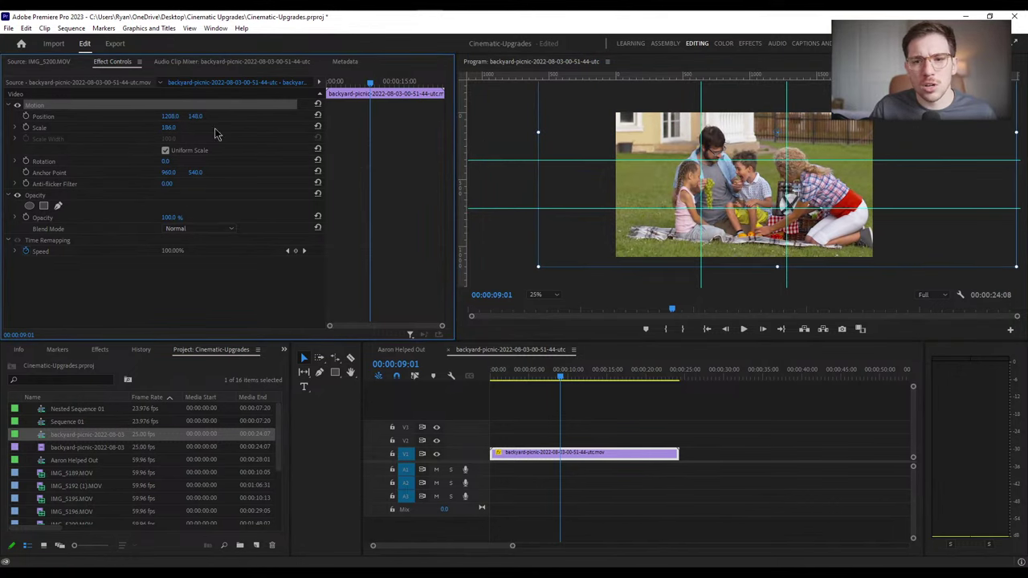
left_click_drag(789, 168, 780, 173)
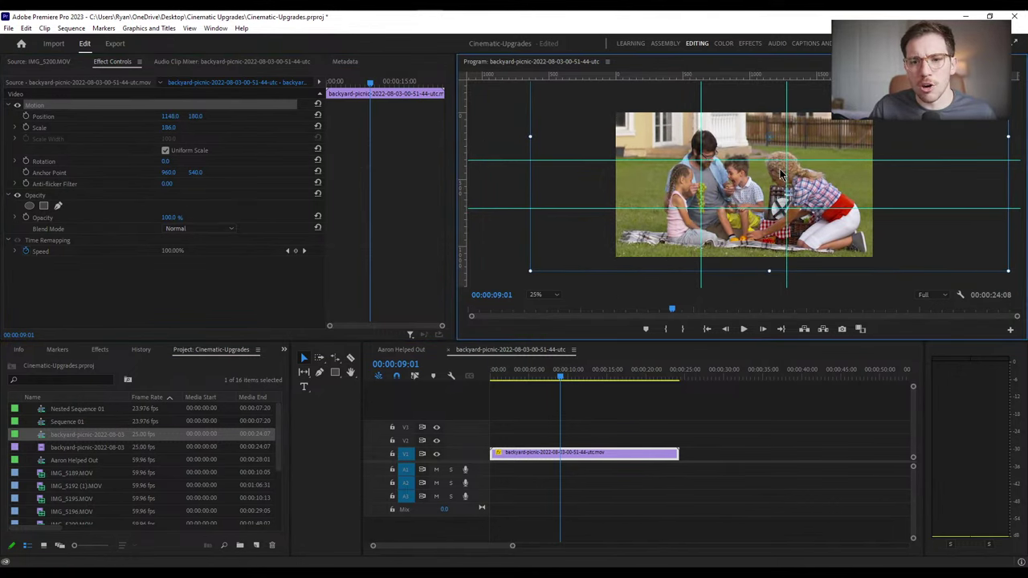
left_click(562, 378)
key("Home")
key("space")
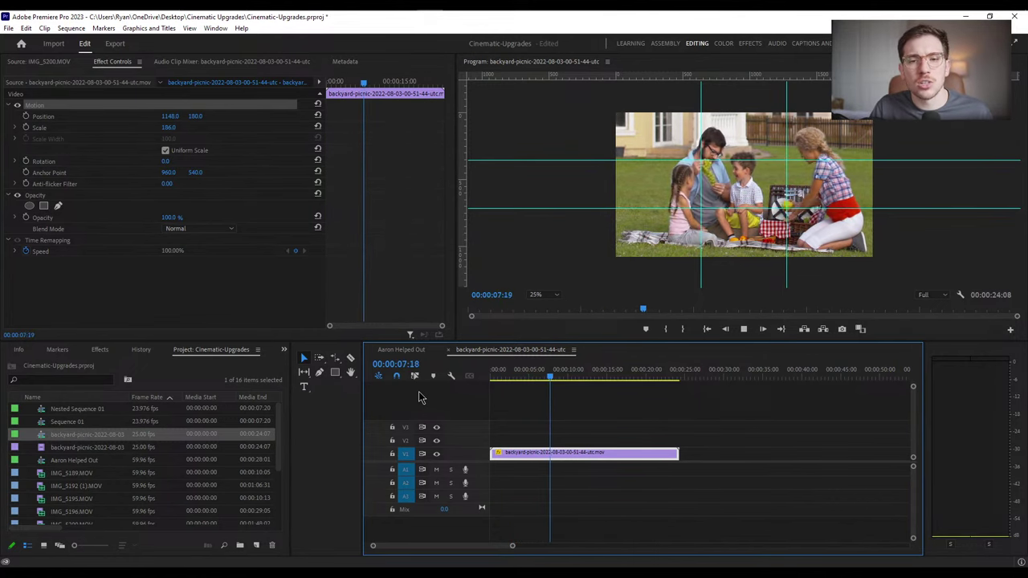
key("space")
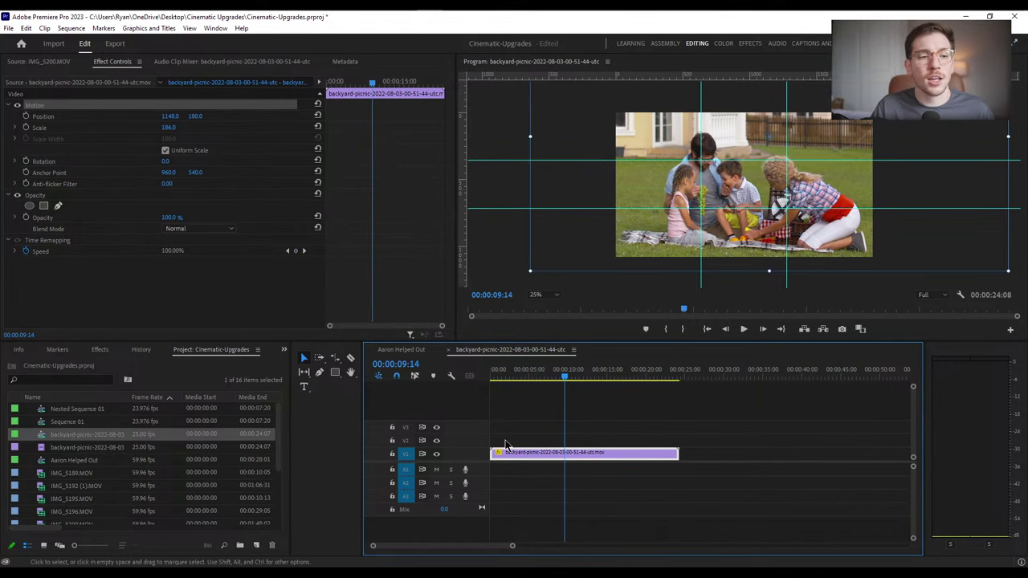
Try a tight crop of the father and children at scale 511 and position 1880, -10, preview it, and undo these changes
left_click_drag(169, 128, 430, 127)
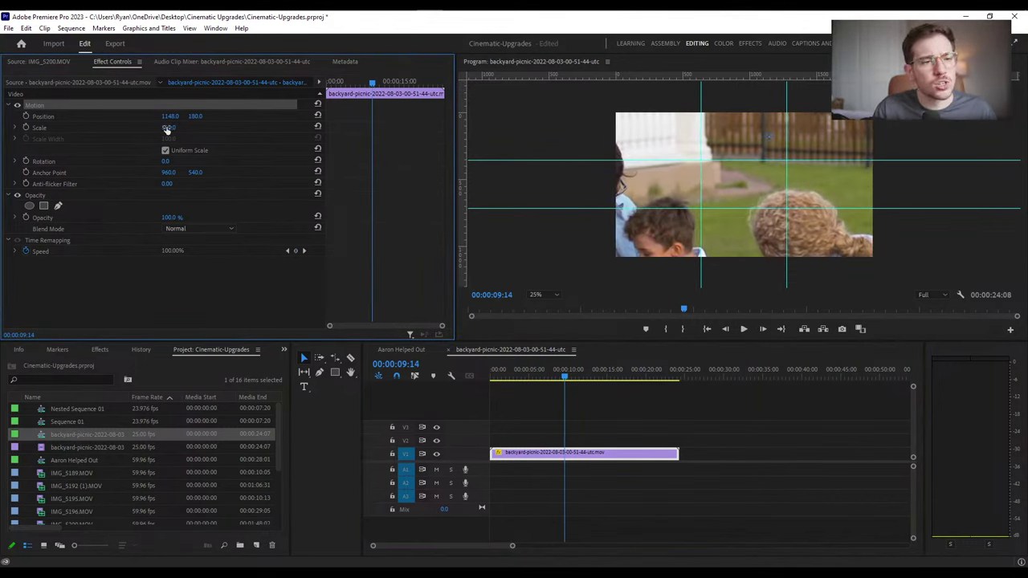
mouse_move(167, 117)
left_mouse_down()
mouse_move(216, 119)
mouse_move(121, 117)
mouse_move(152, 116)
left_mouse_up()
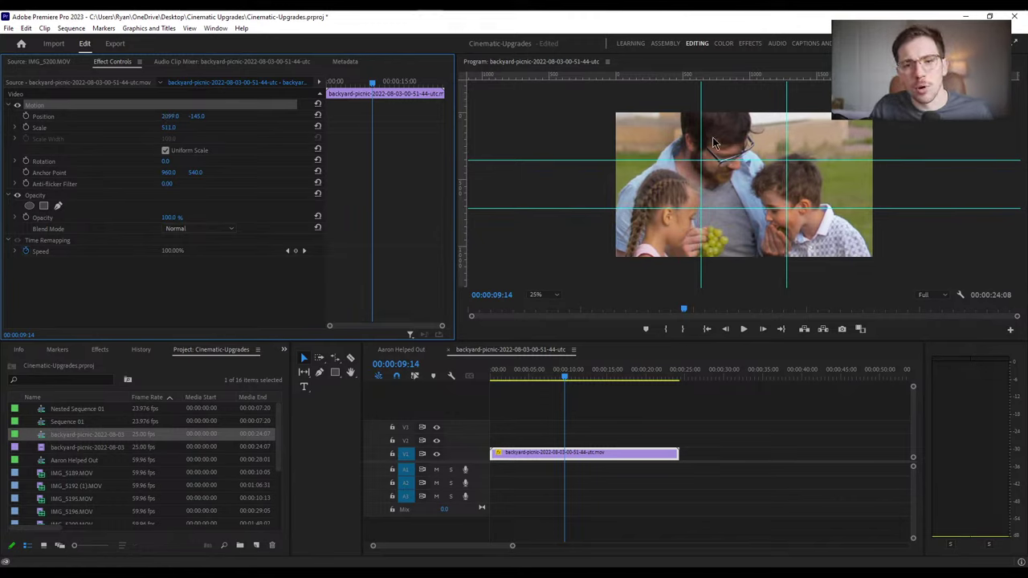
left_click_drag(565, 376, 493, 389)
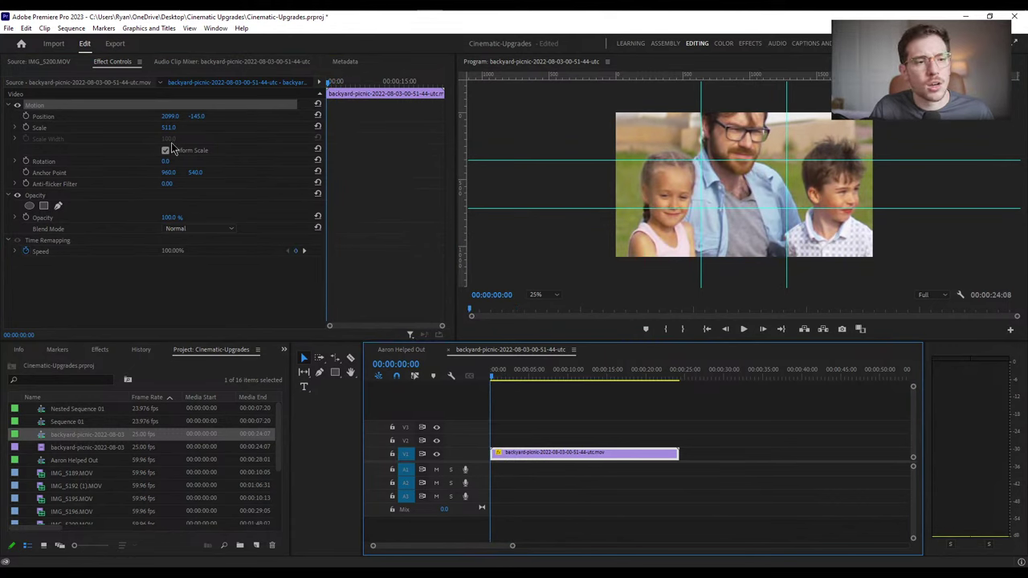
left_click_drag(170, 116, 120, 116)
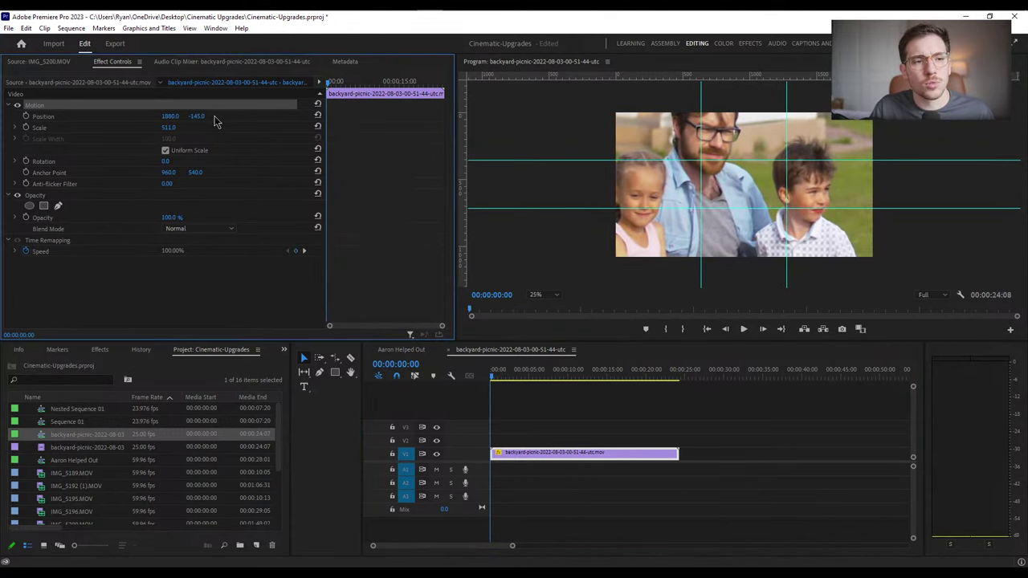
left_click_drag(195, 116, 226, 116)
key("space")
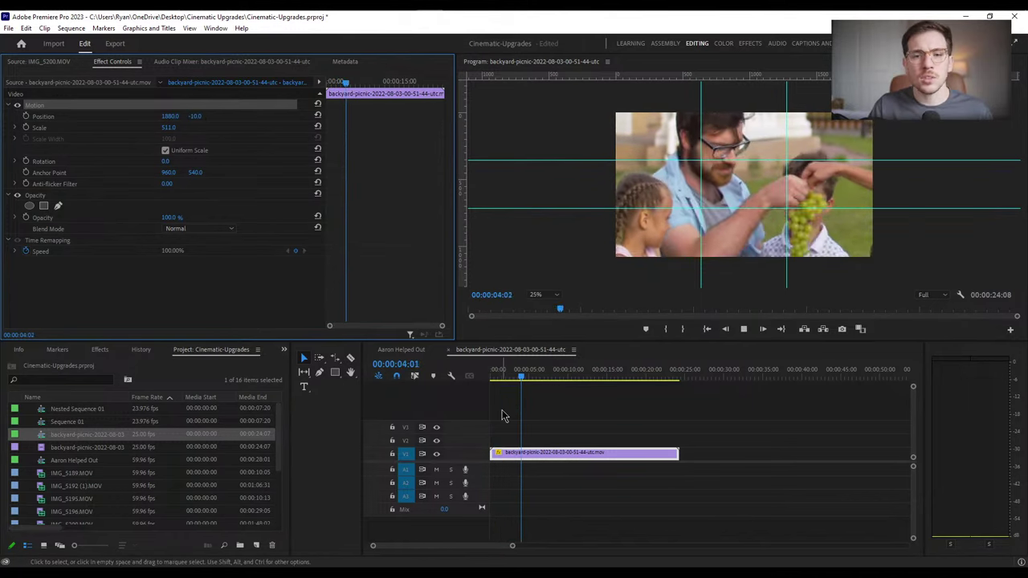
key("space")
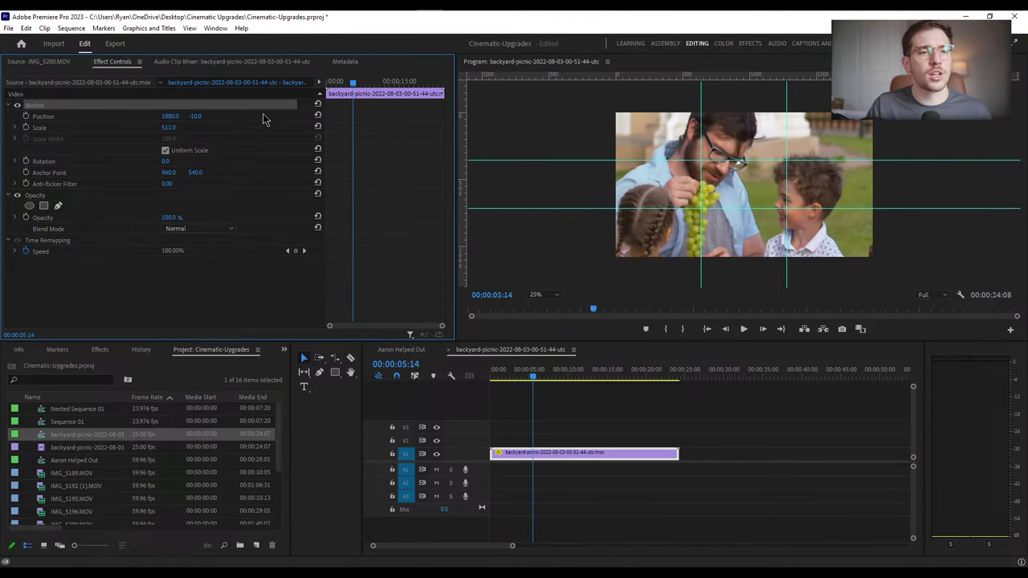
left_click_drag(434, 249, 484, 282)
key("ctrl+z")
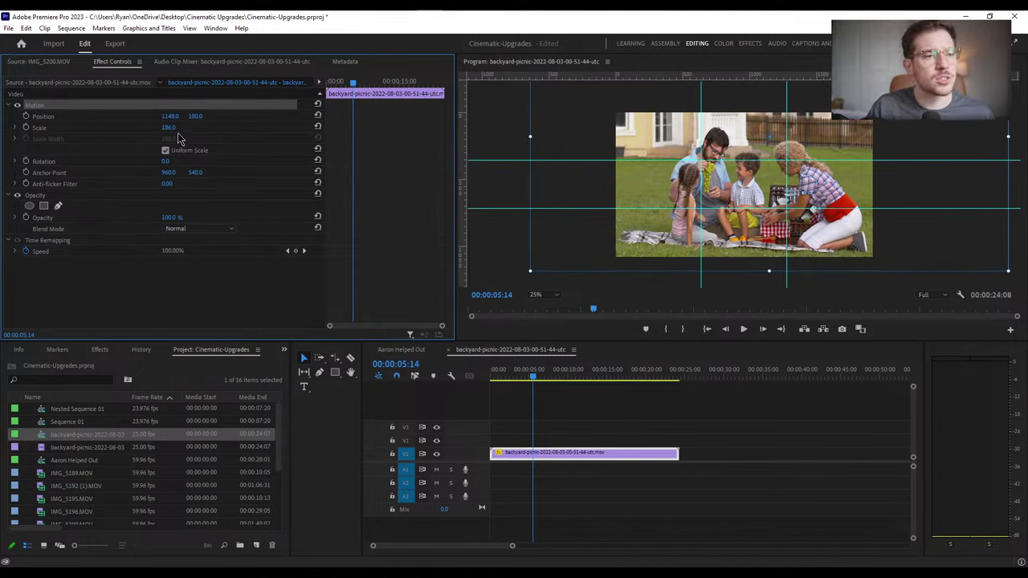
Reframe the whole picnic group against the thirds guides at scale 168 and position 1068, 280
left_click_drag(188, 128, 177, 128)
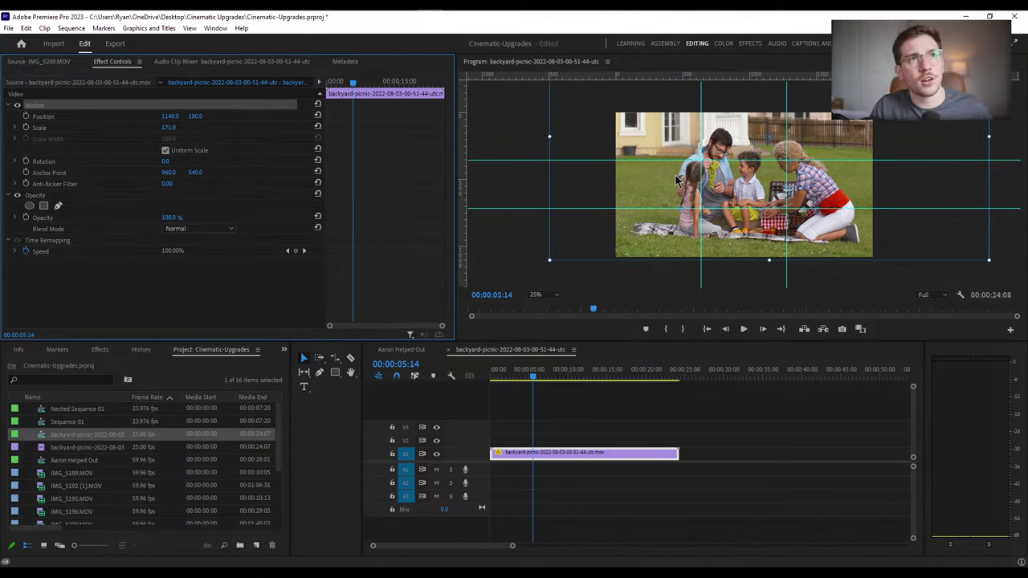
left_click_drag(676, 194, 659, 238)
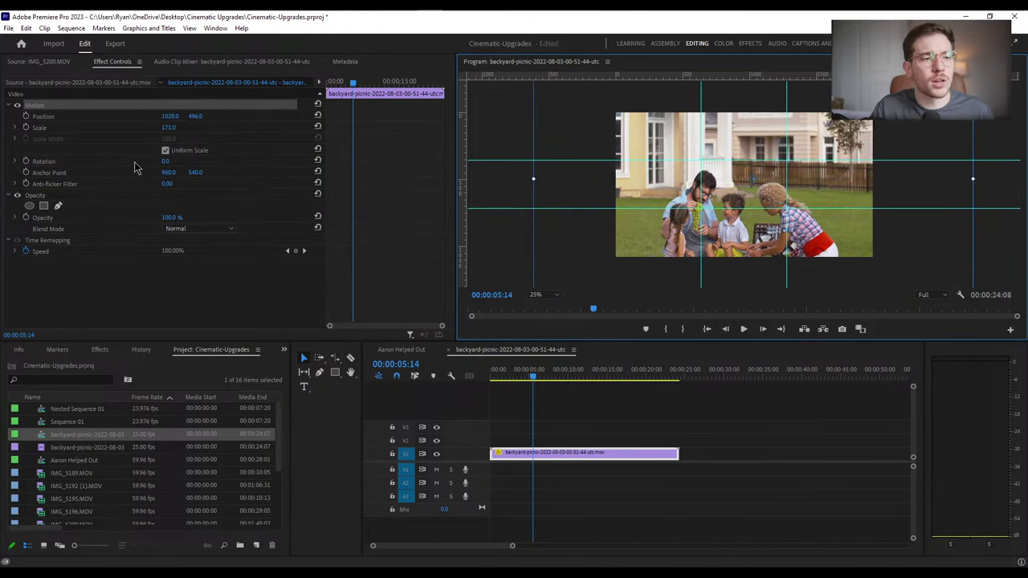
left_click_drag(167, 131, 148, 131)
left_click_drag(664, 182, 662, 161)
left_click_drag(165, 127, 661, 184)
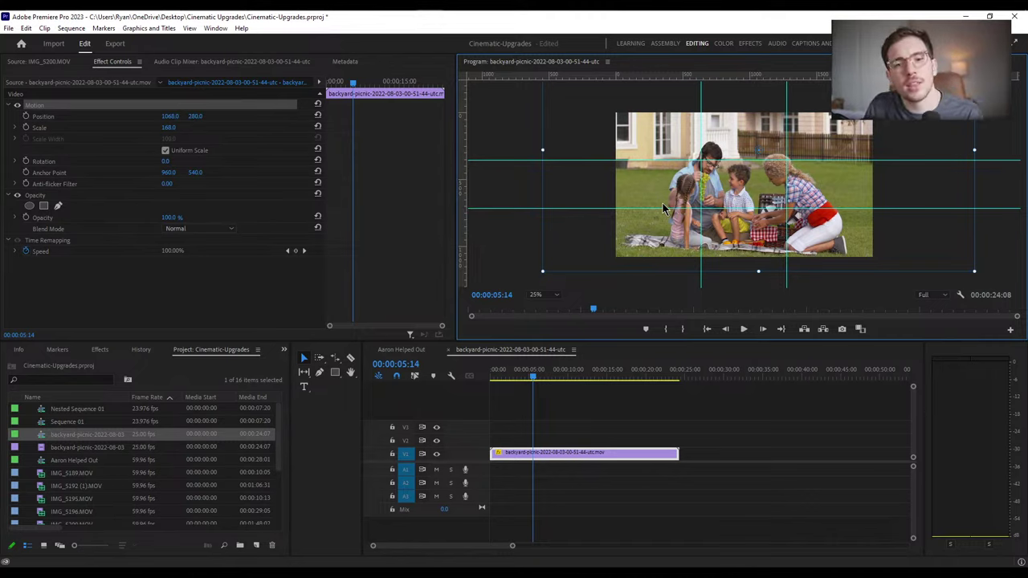
Replace the picnic clip in the sequence with an imported lower Manhattan cityscape clip and return to the start
left_click(570, 456)
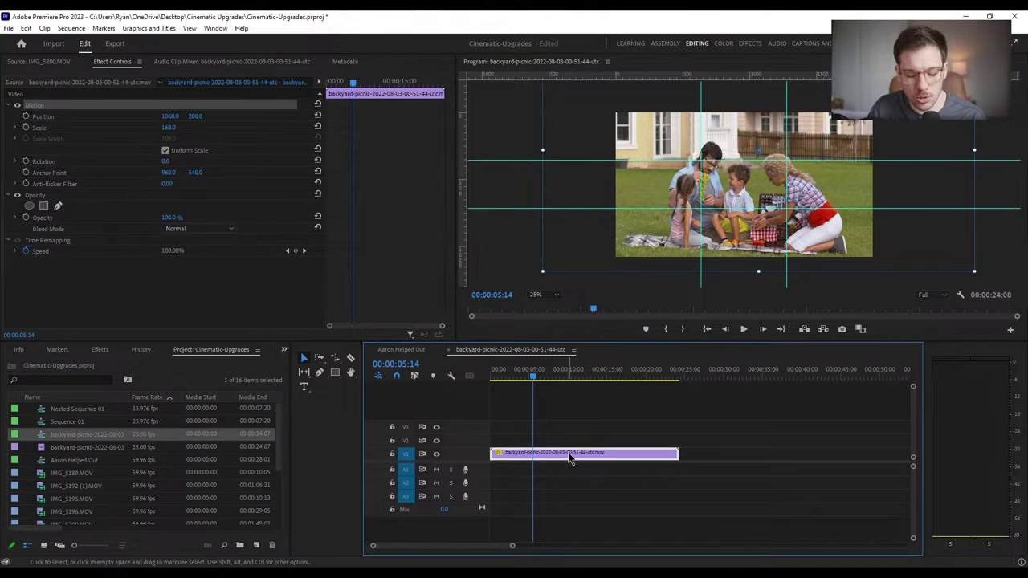
key("Delete")
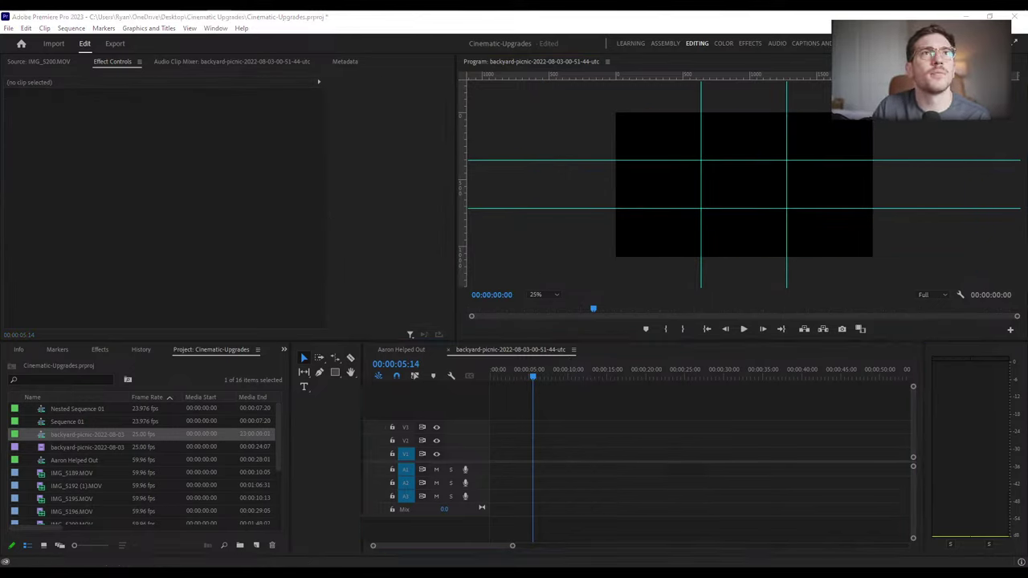
left_click_drag(112, 555, 120, 501)
left_click_drag(96, 462, 507, 460)
left_click(592, 295)
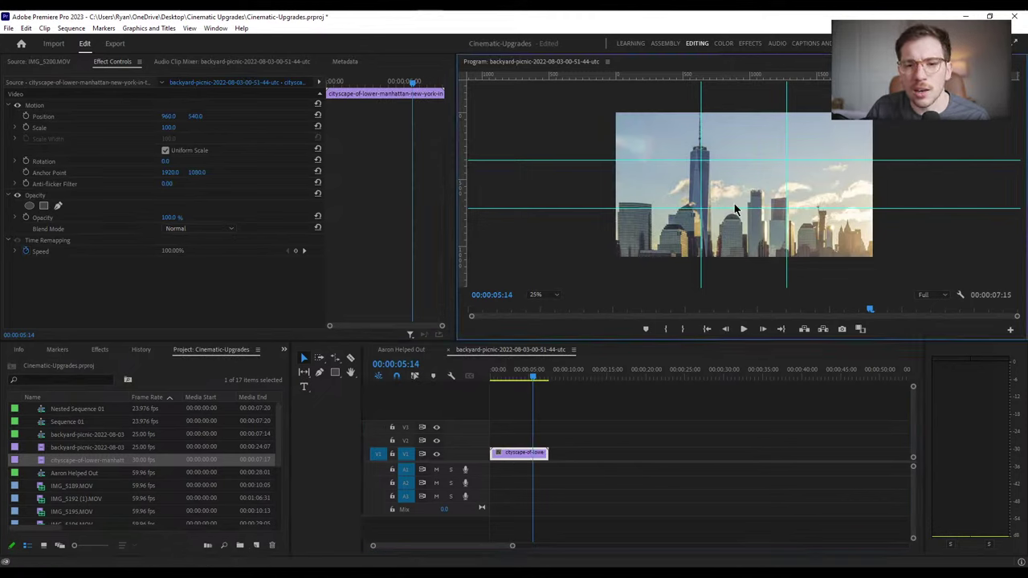
key("Home")
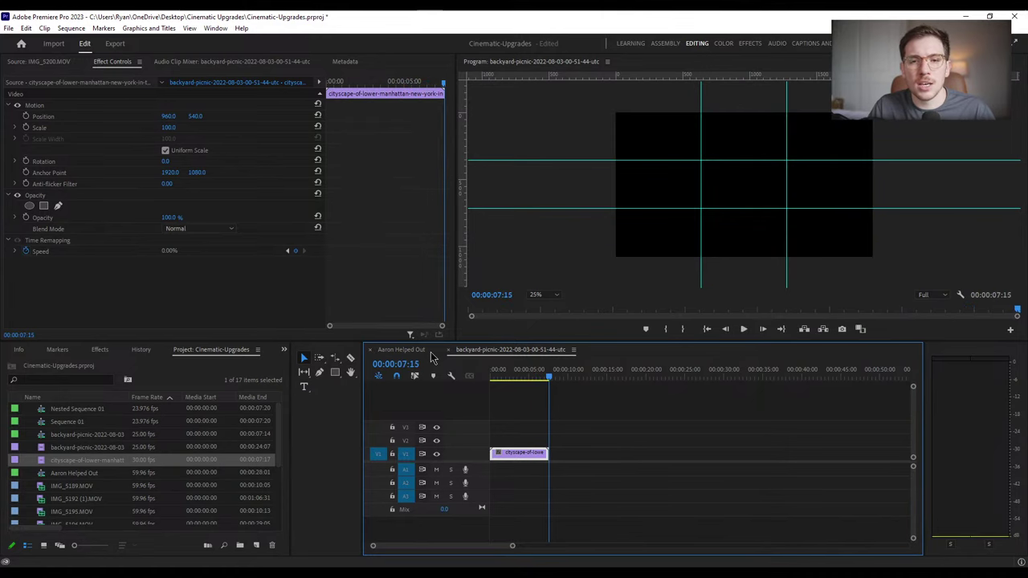
Reframe the Manhattan cityscape against the thirds guides at scale 55, raising it so the waterline follows the lower third
key("Home")
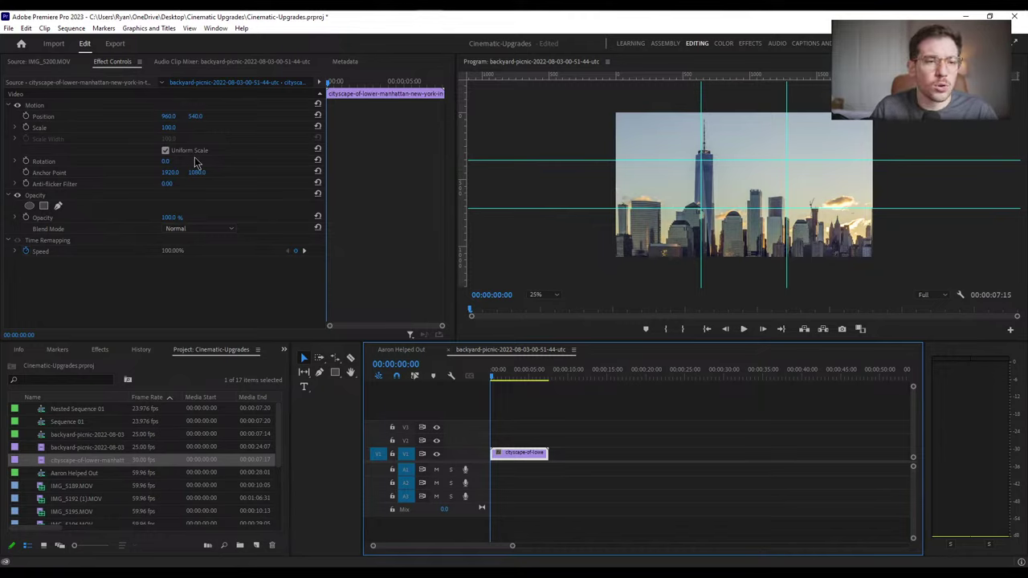
left_click(169, 128)
type("43")
key("Return")
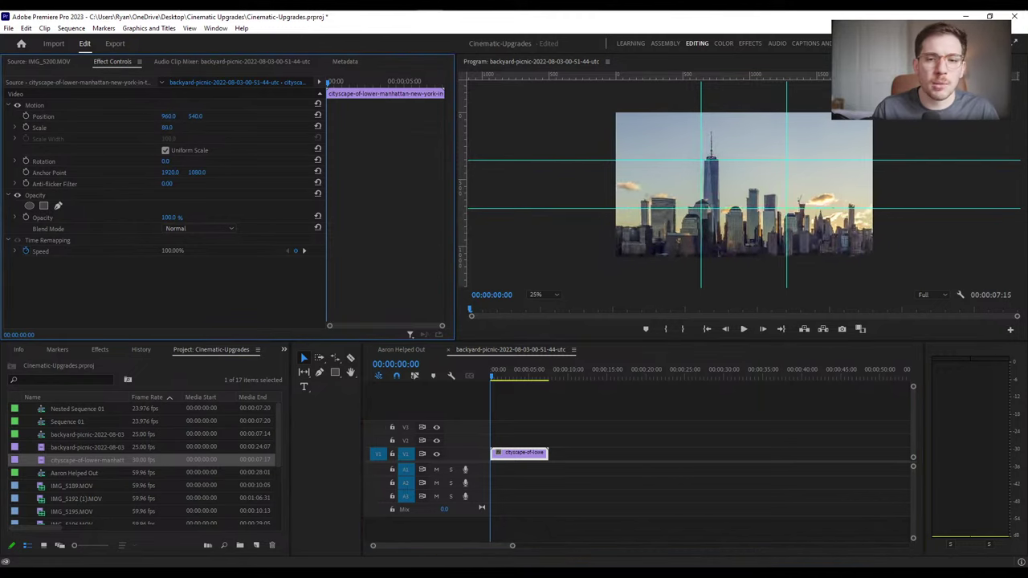
mouse_move(166, 127)
left_mouse_down()
mouse_move(182, 128)
mouse_move(181, 118)
mouse_move(135, 118)
mouse_move(181, 128)
mouse_move(186, 116)
mouse_move(172, 127)
left_mouse_up()
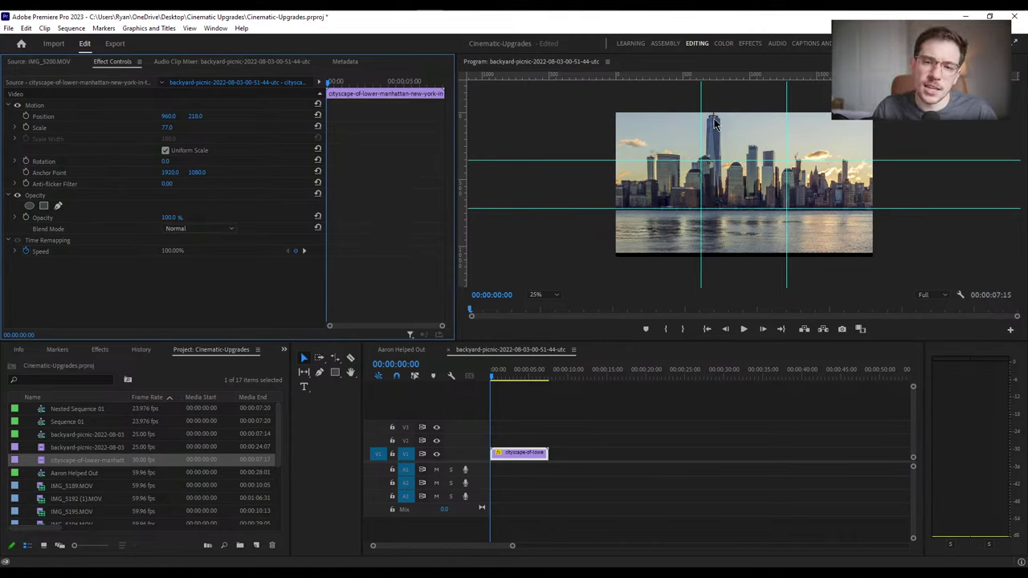
left_click_drag(167, 128, 202, 115)
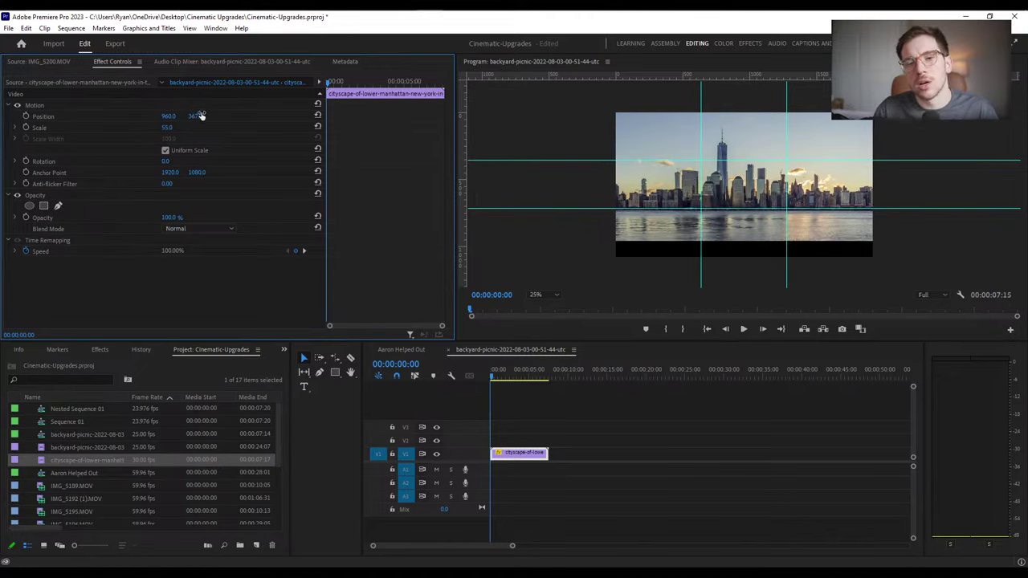
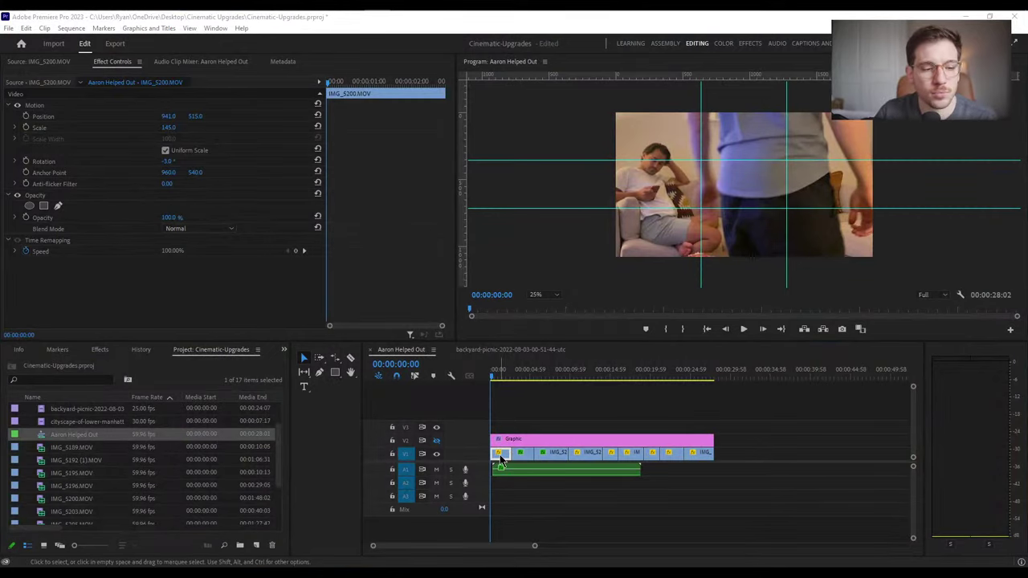
Clear all guides from the program monitor of the Aaron Helped Out sequence
left_click(501, 384)
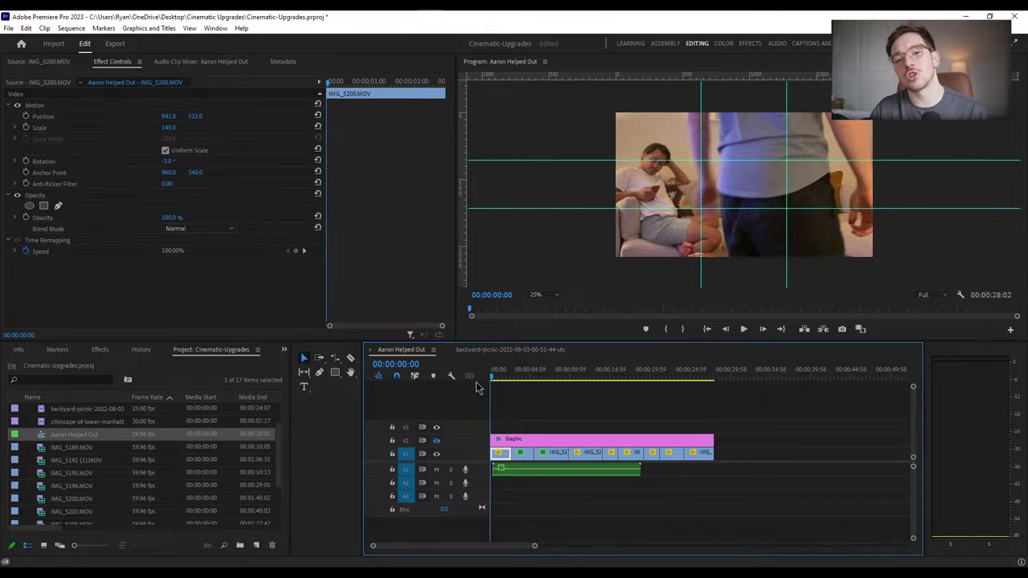
left_click(190, 30)
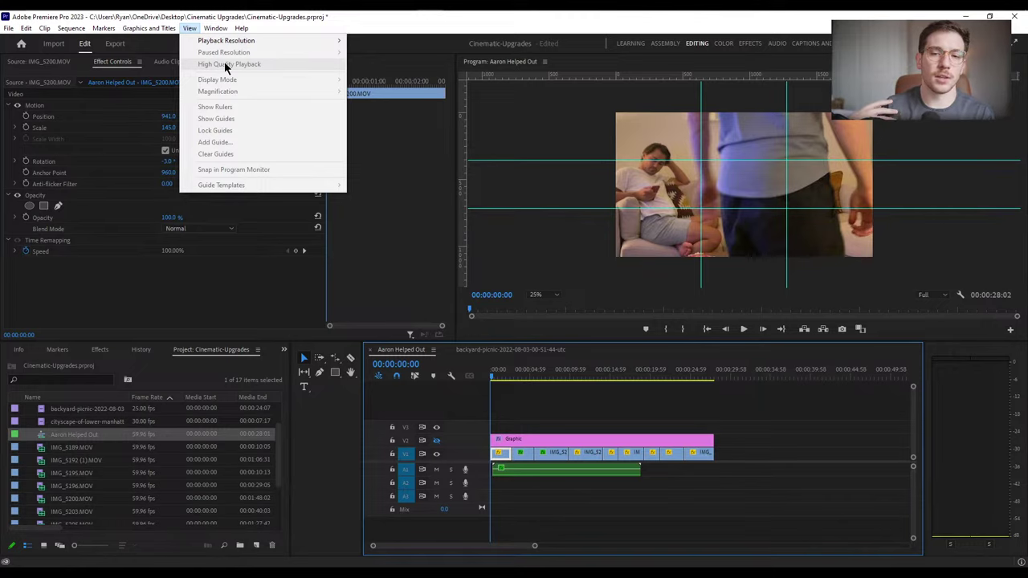
left_click(232, 155)
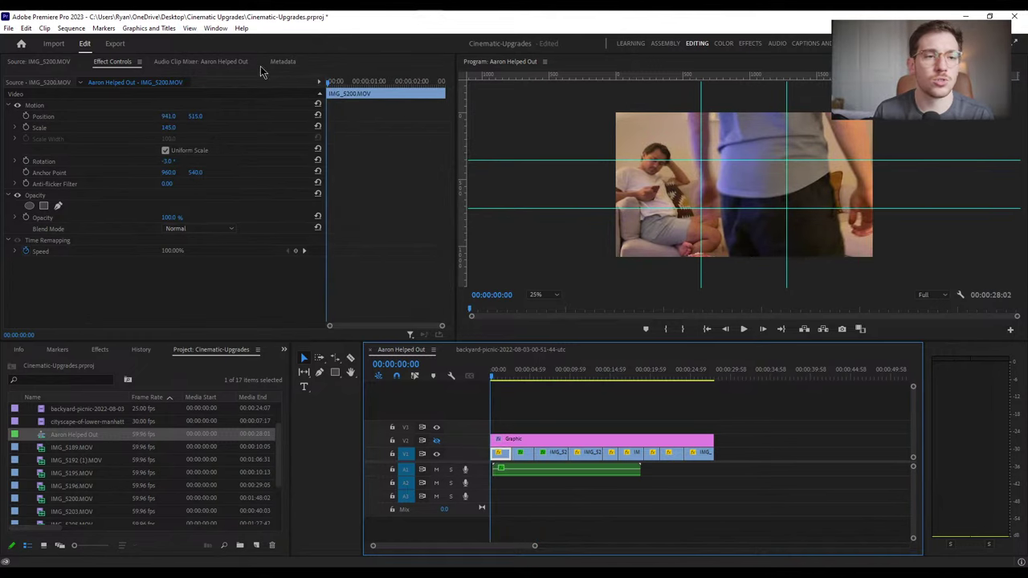
left_click(652, 171)
left_click(194, 29)
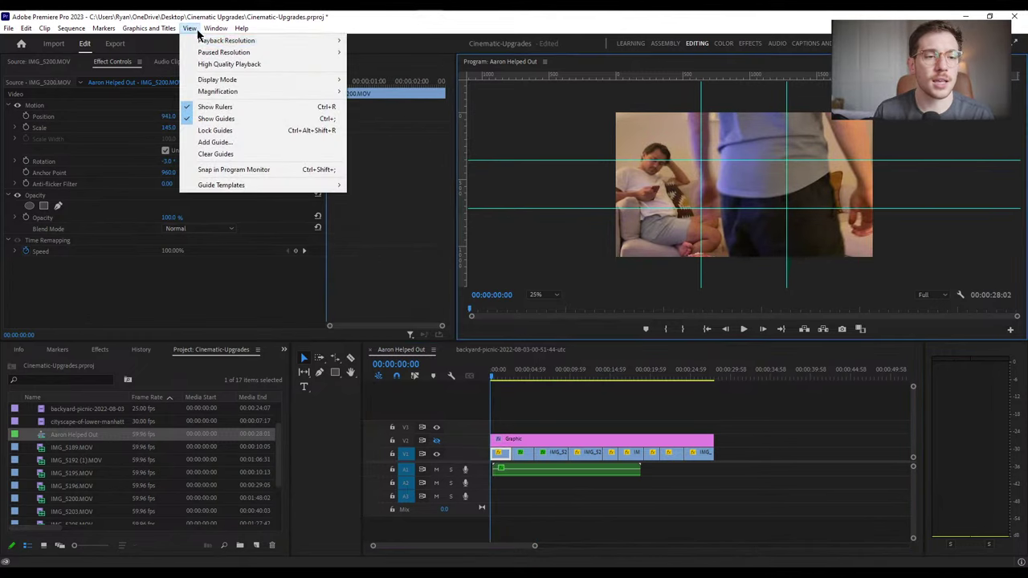
left_click(235, 155)
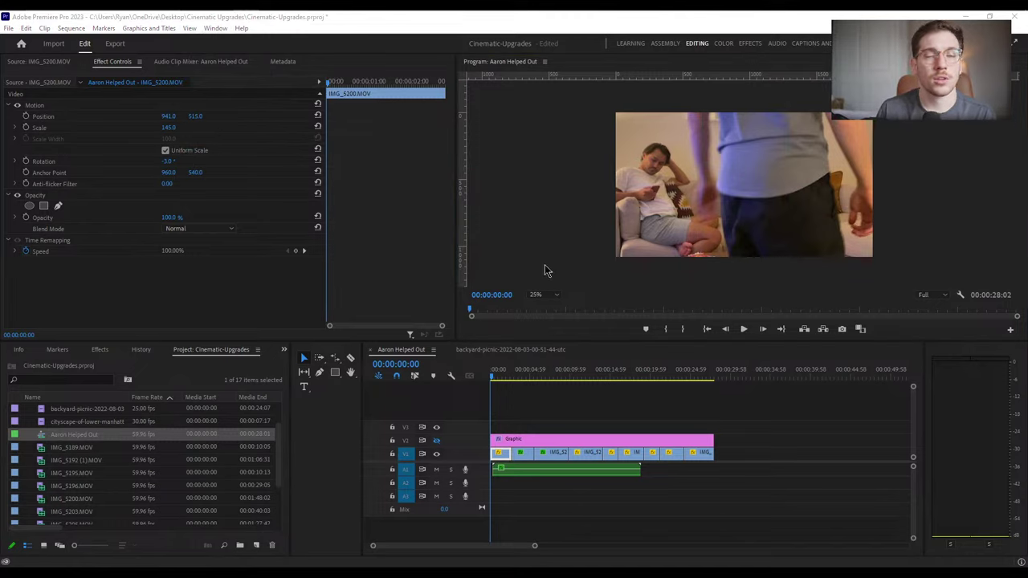
Play the dialogue sequence from its start, and go back to the wide two-person sofa shot at 00:00:10:53
left_click(476, 375)
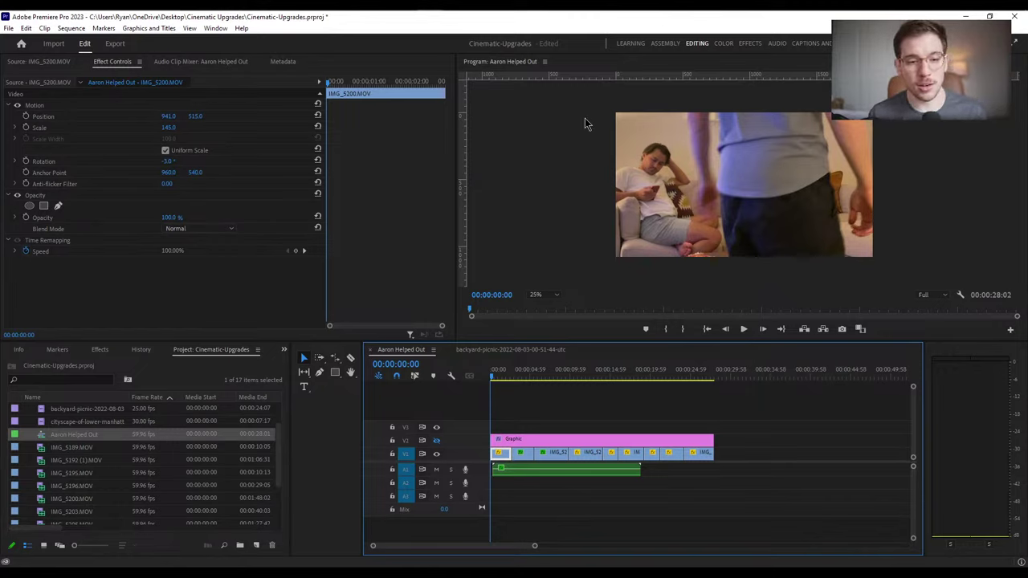
key("space")
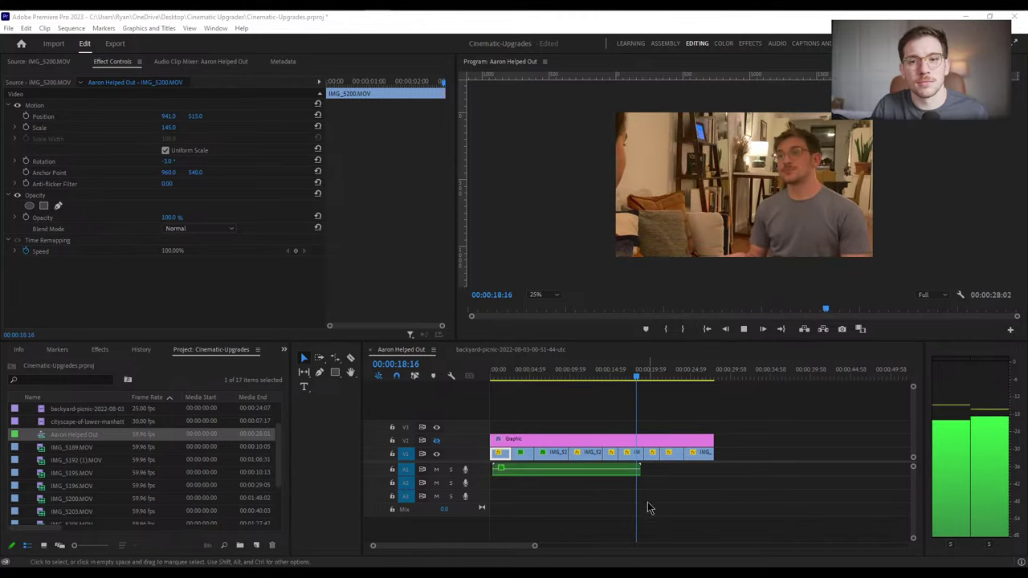
key("space")
left_click(643, 375)
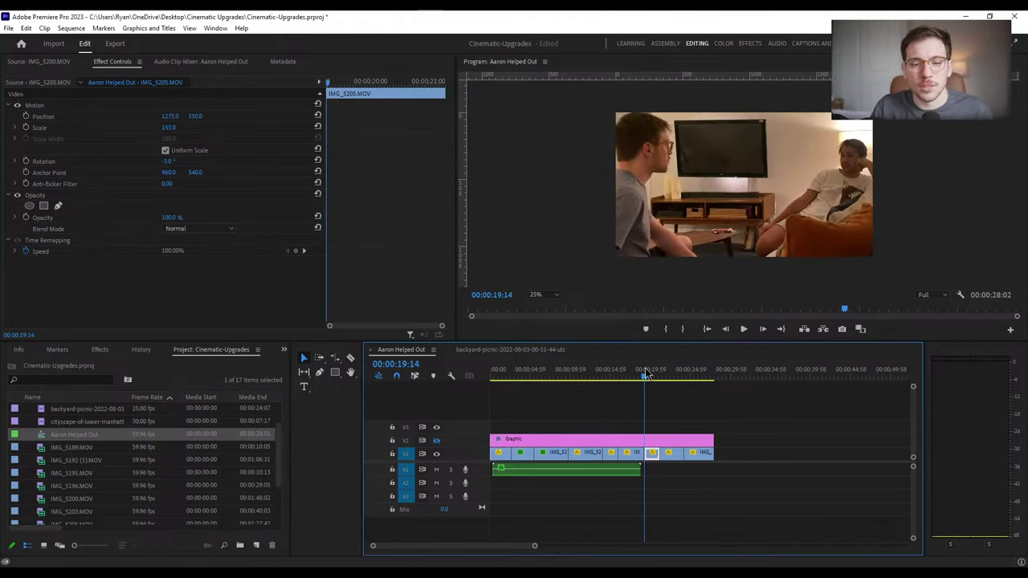
left_click_drag(643, 375, 578, 401)
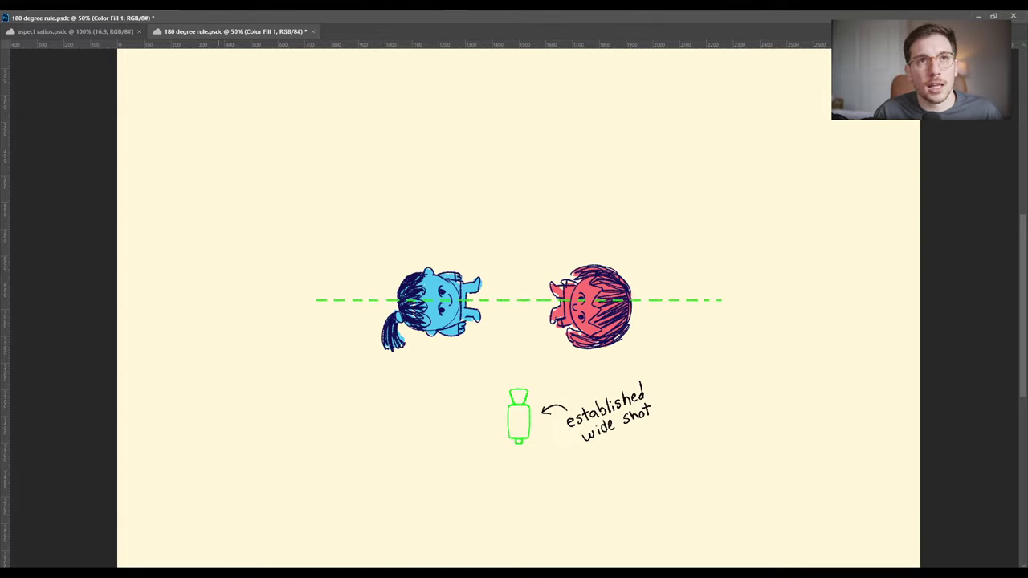
In Photoshop's 180 degree rule diagram, select the dashed 180 line and try rotating the cameras layer slightly around the two characters
left_click(519, 299)
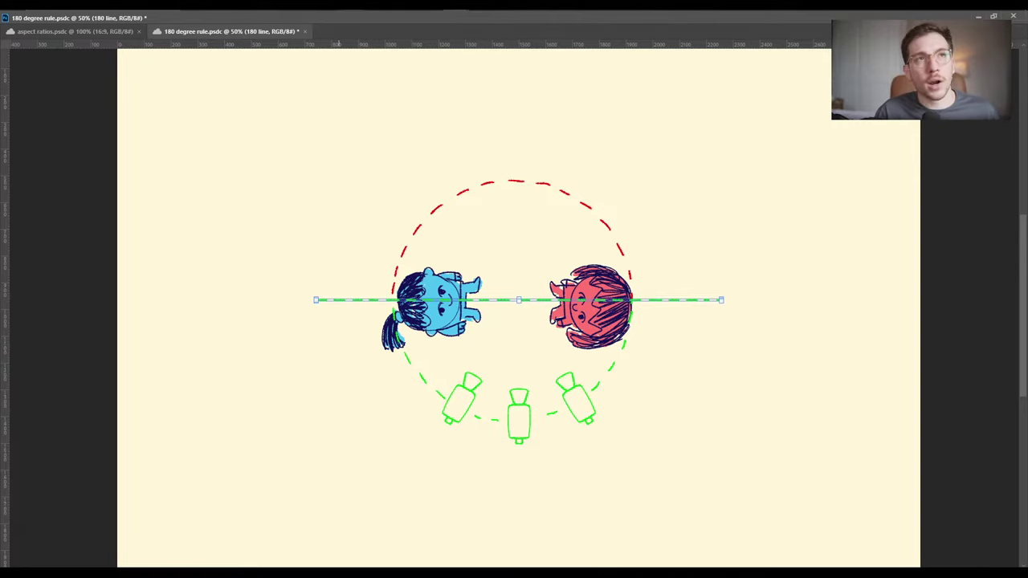
scroll(382, 44, "up", 2)
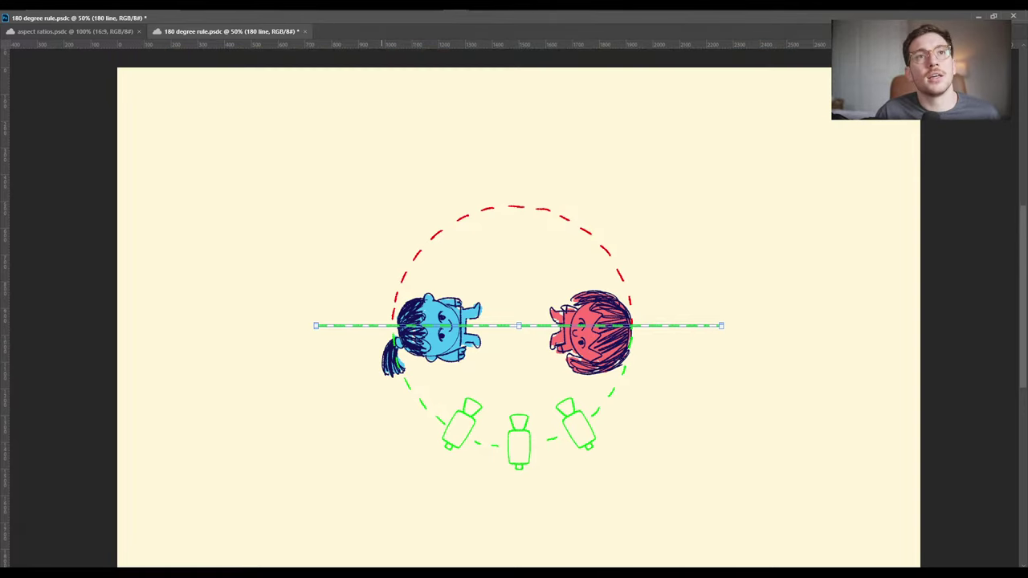
key("alt+bracketleft")
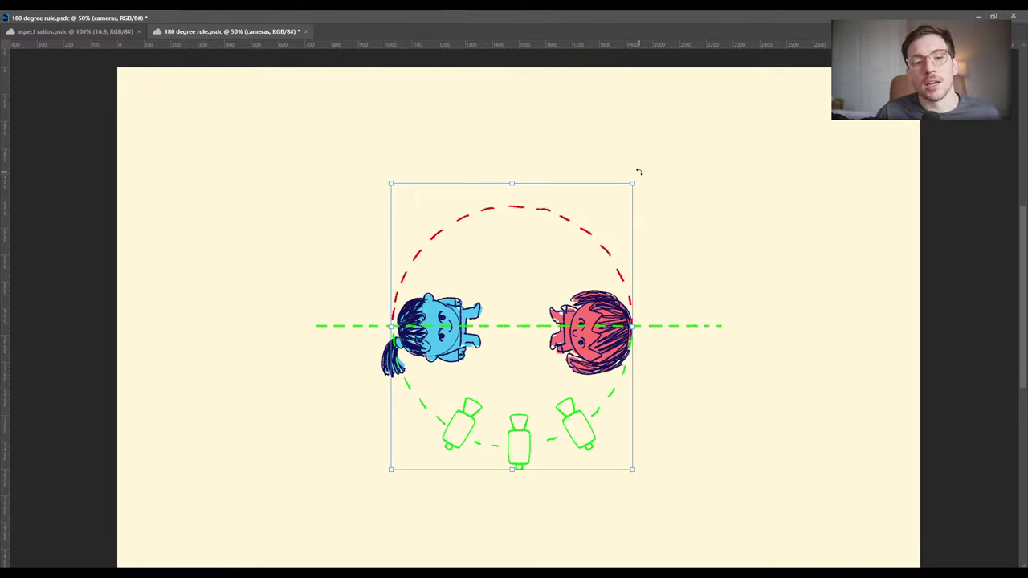
left_click_drag(638, 176, 606, 213)
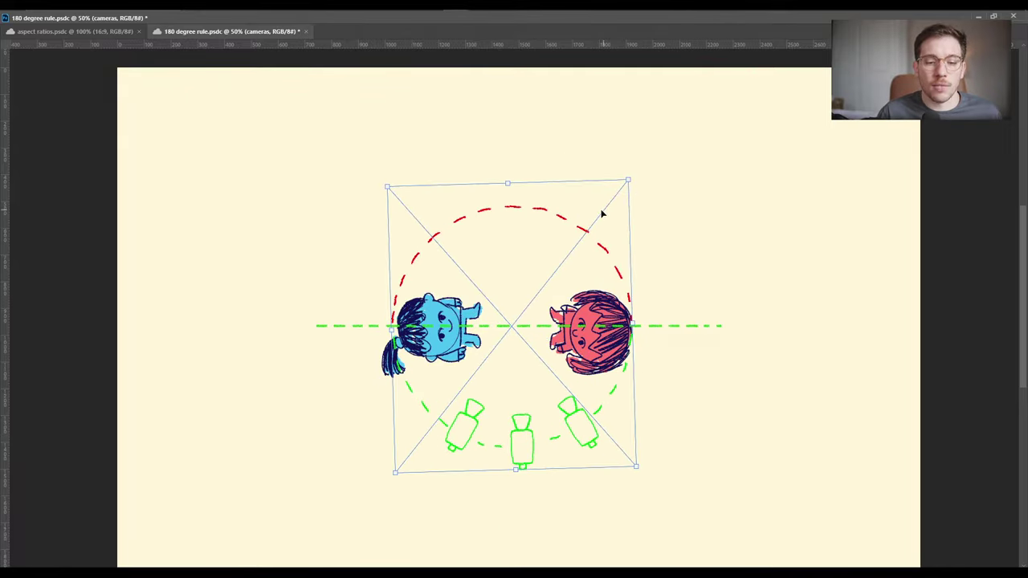
key("Return")
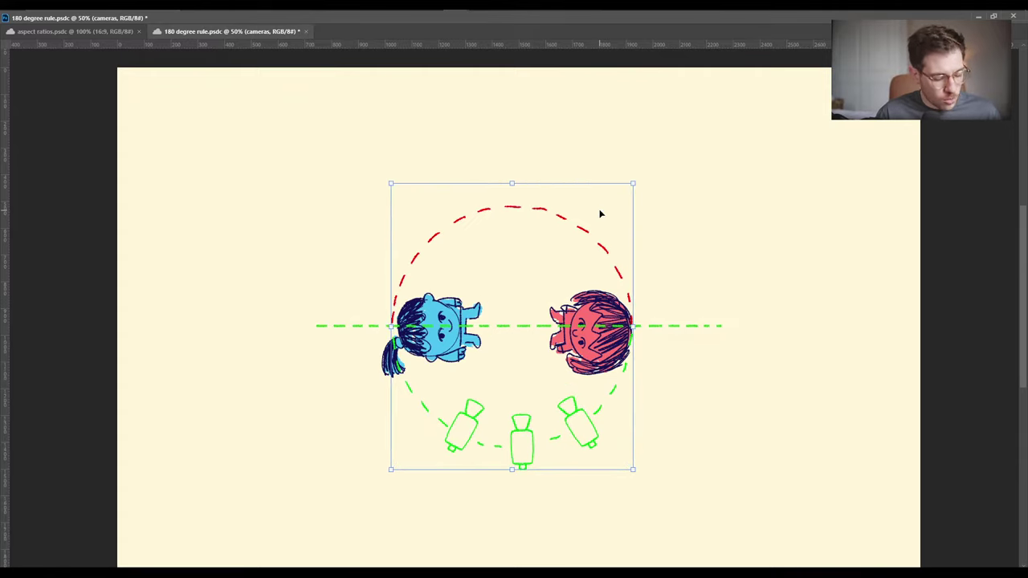
Switch back to Premiere Pro and scrub the sequence to the over-the-shoulder shot at 00:00:15:25
mouse_move(433, 8)
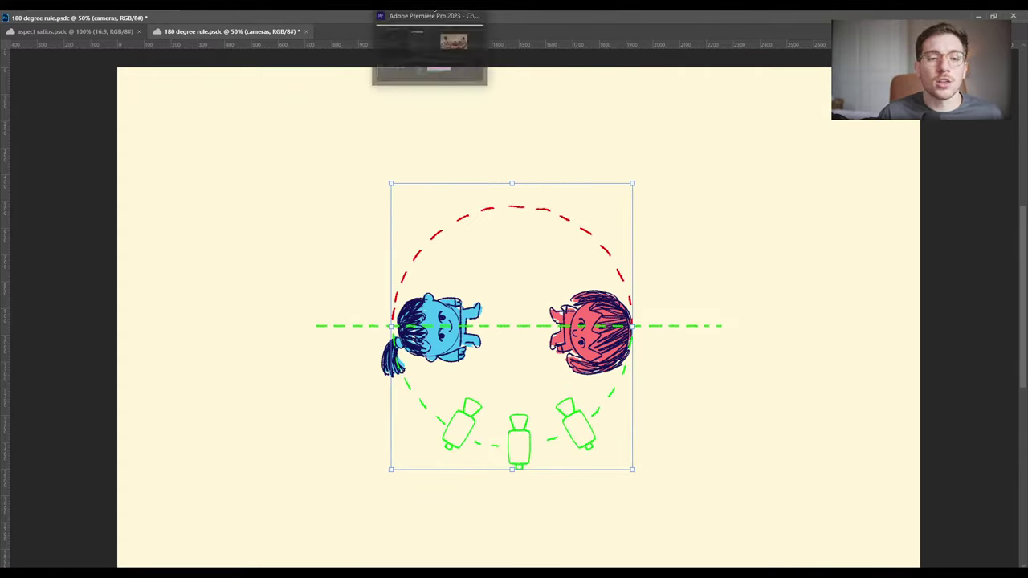
left_click(434, 9)
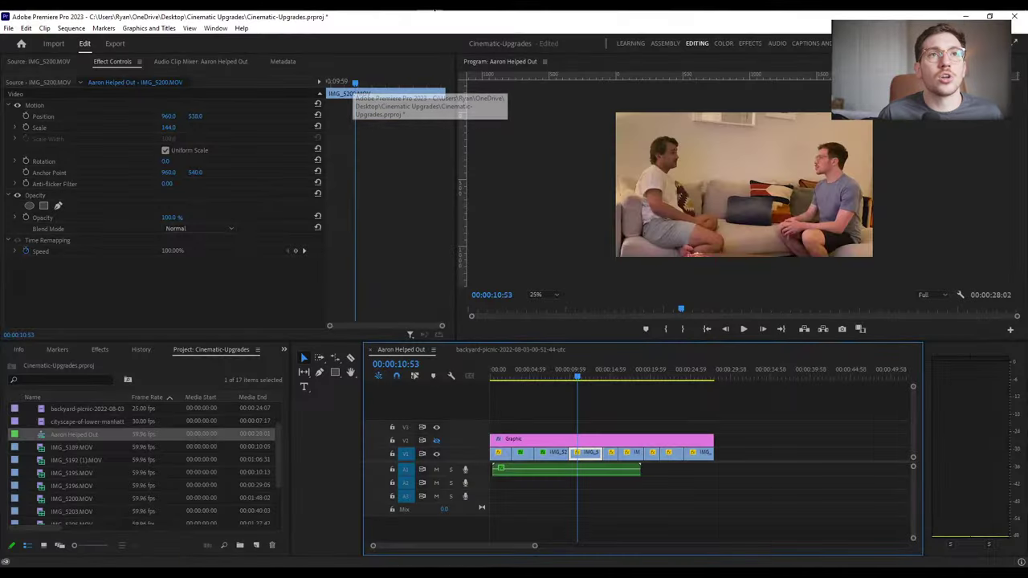
left_click(635, 371)
left_click_drag(637, 370, 613, 373)
Mute audio track A1 and return the playhead to the start of the sequence
left_click(440, 469)
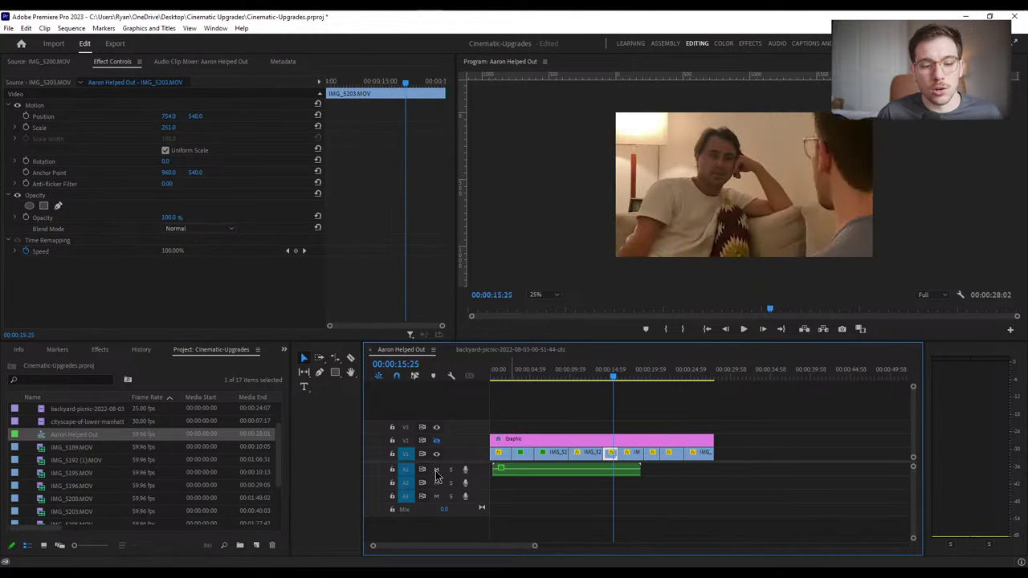
key("Up")
key("Up")
key("Up")
key("Up")
key("Up")
key("Up")
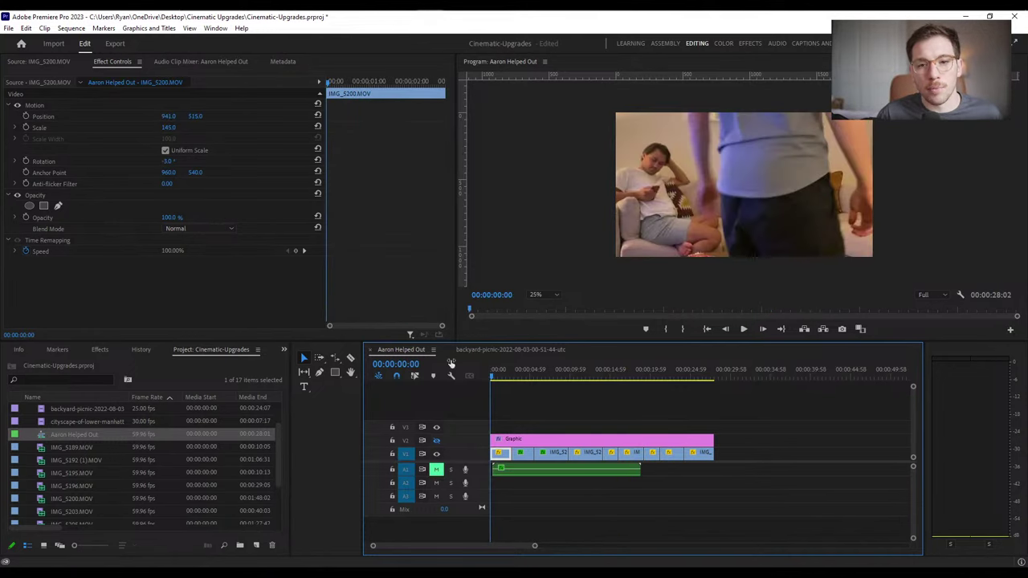
Maximize the program monitor and set its zoom level to Fit
left_click(486, 64)
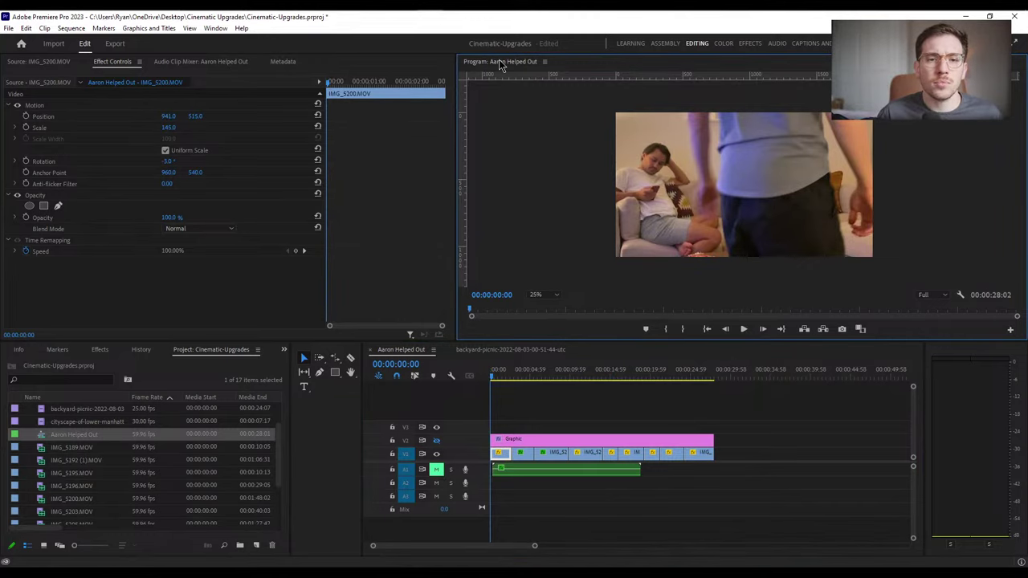
key("grave")
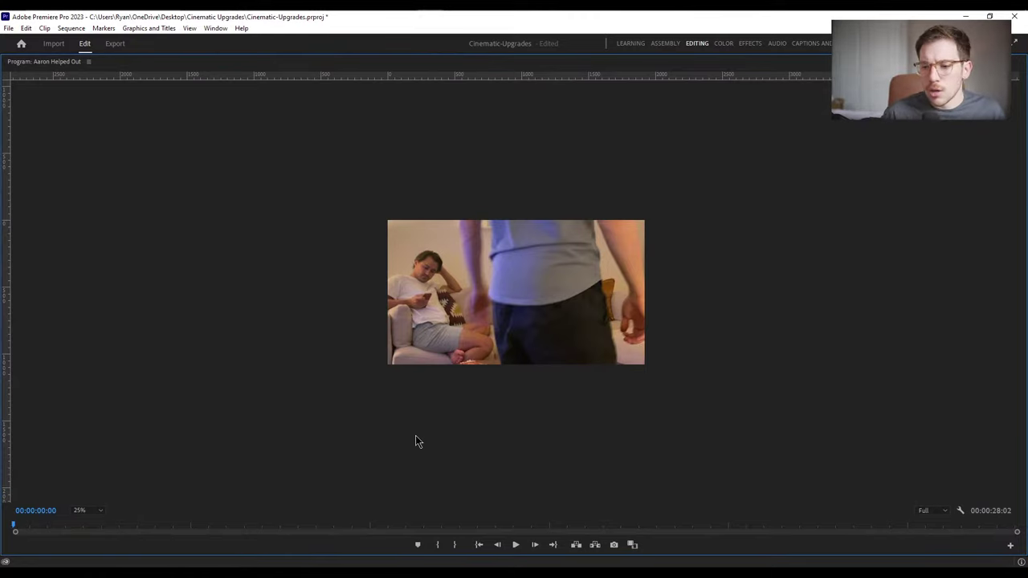
left_click(79, 510)
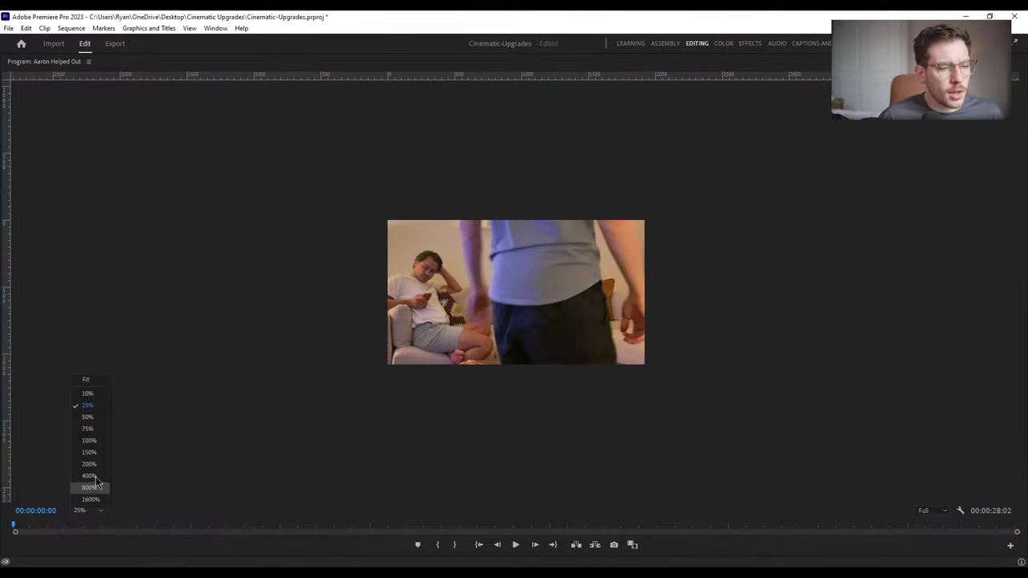
left_click(85, 378)
Play the muted sequence and replay the reverse-side shots from about 00:00:19:25, stopping at 00:00:21:50 to examine the 180-degree line crossing
left_click(516, 544)
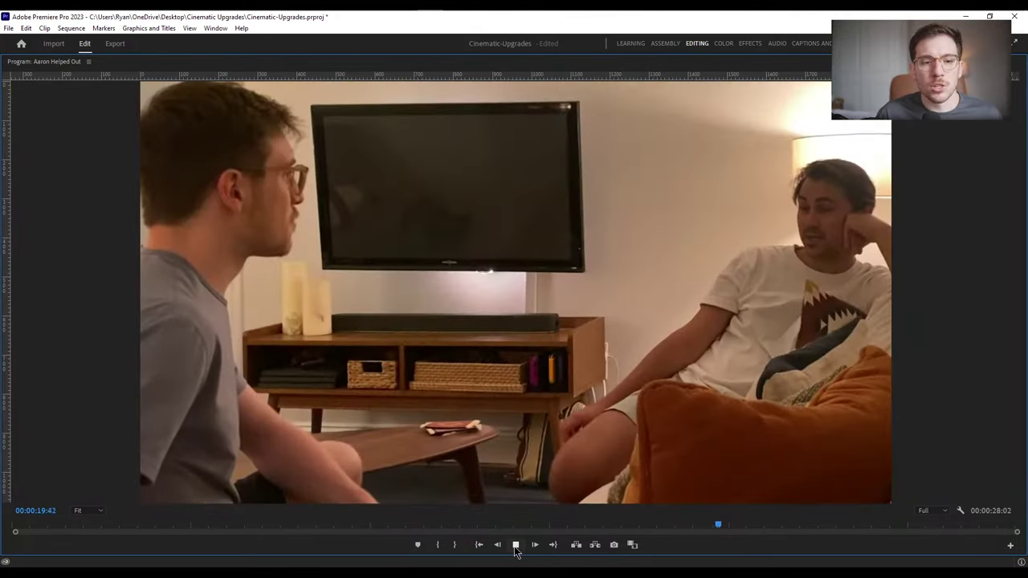
left_click(516, 544)
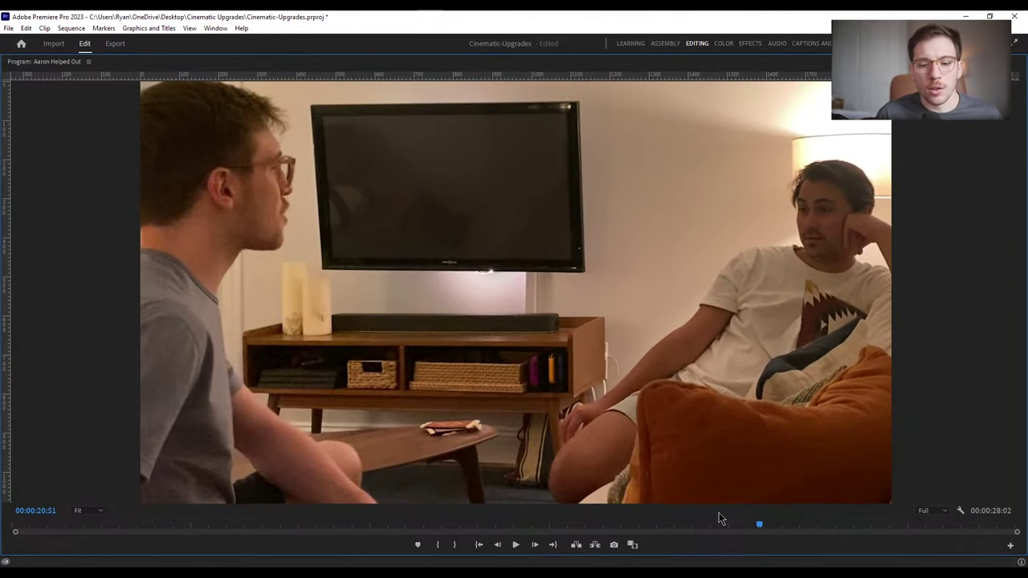
left_click_drag(759, 530, 685, 551)
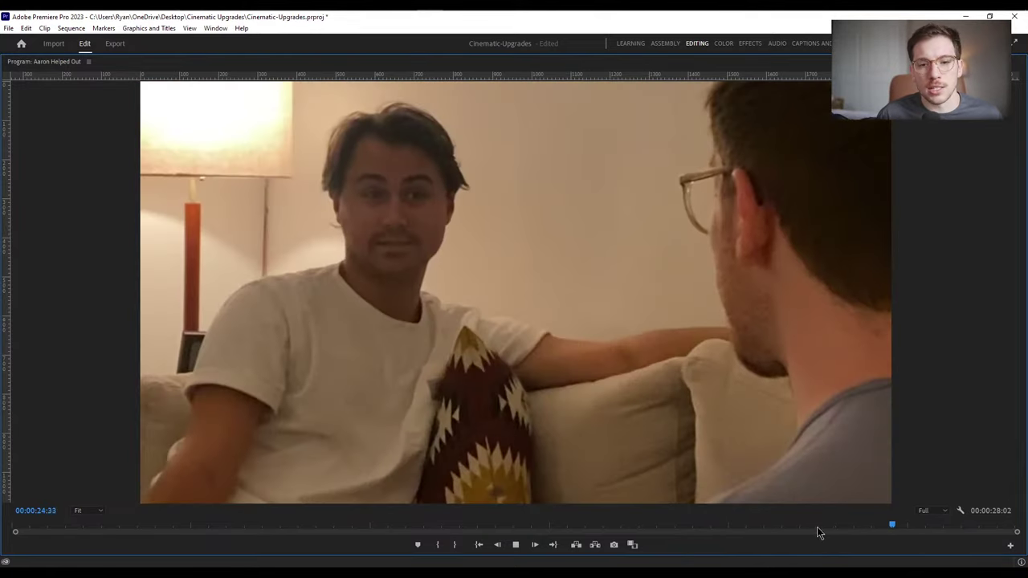
left_click(722, 528)
left_click_drag(724, 544, 710, 541)
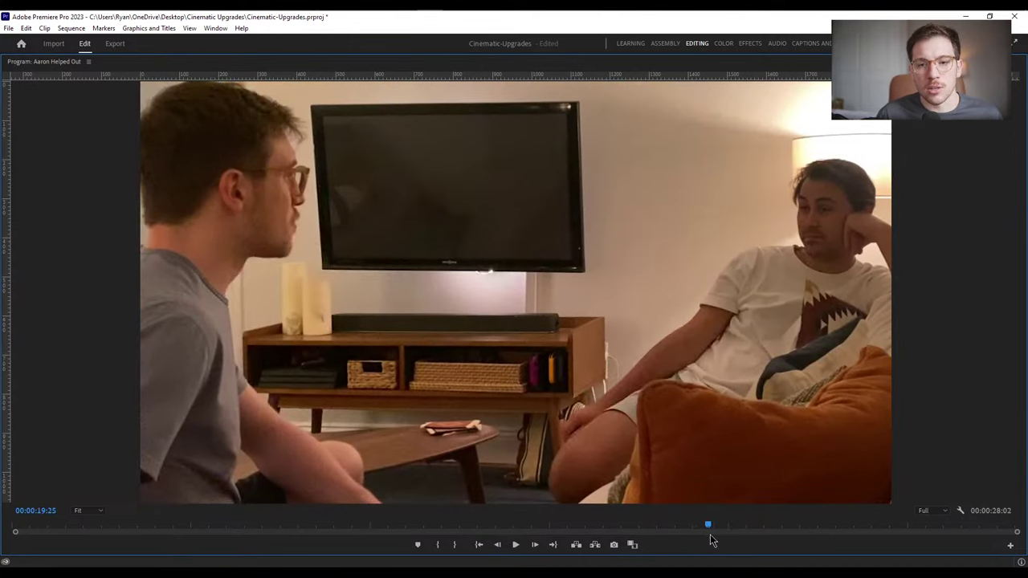
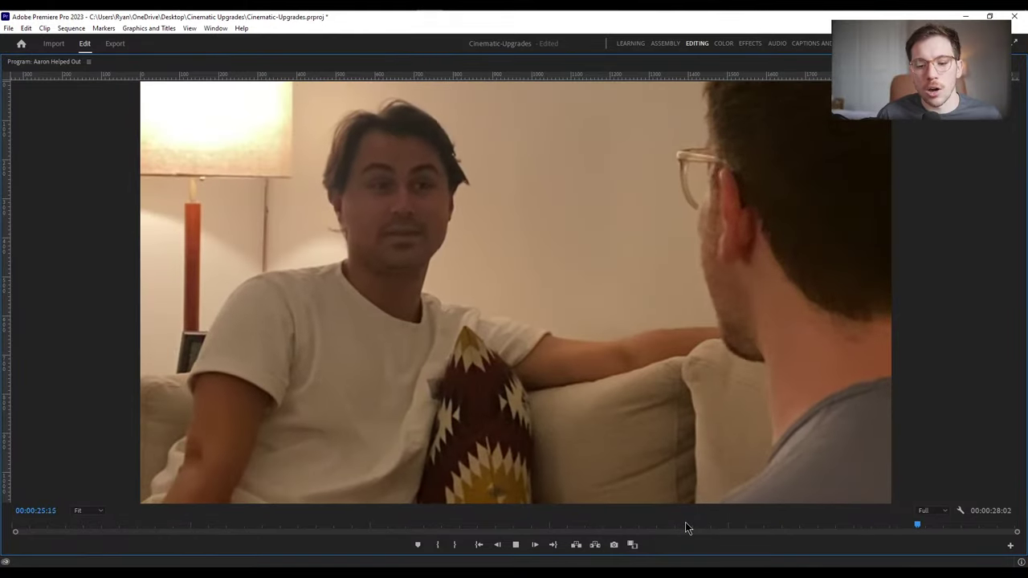
left_click_drag(684, 527, 798, 525)
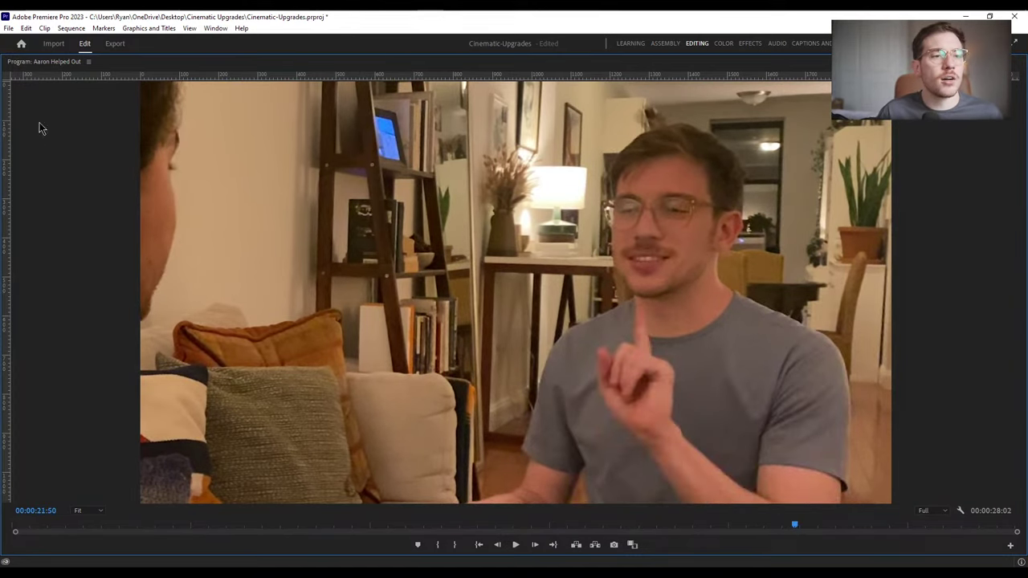
Restore the normal panel layout and enlarge clip IMG_5206.MOV to scale 261 at position -263, 790 for a tighter single
double_click(24, 62)
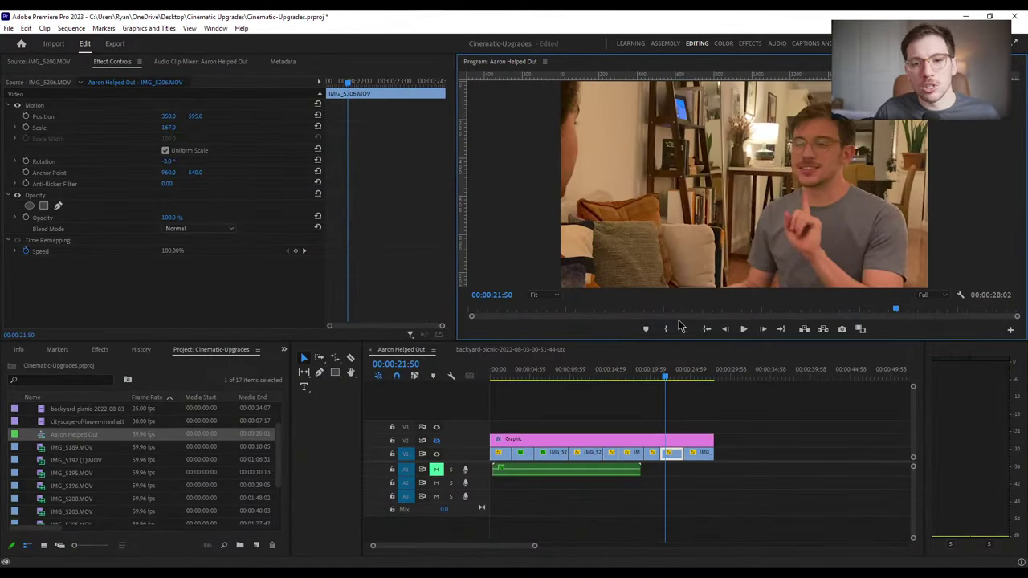
left_click(675, 455)
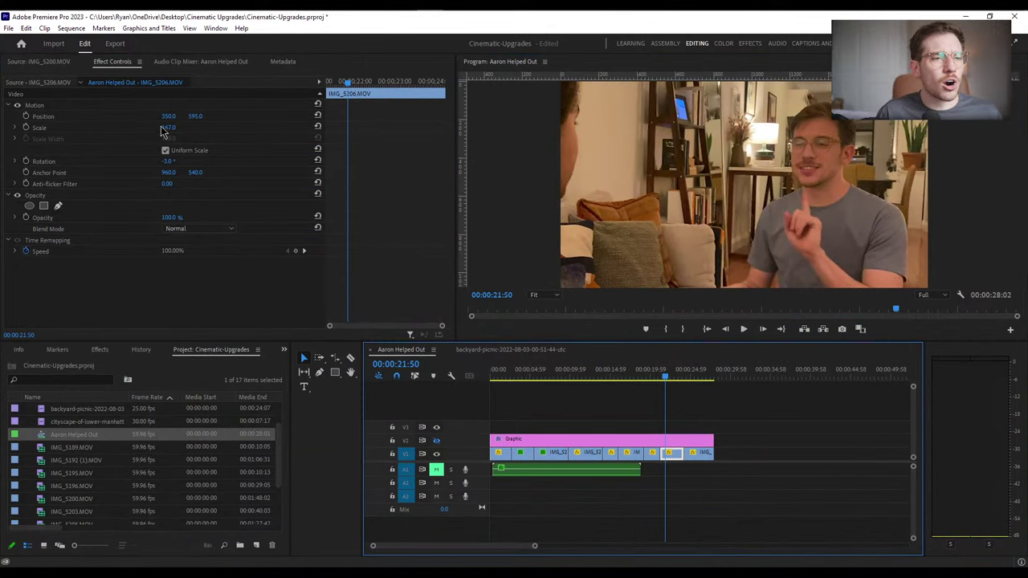
left_click_drag(169, 127, 230, 119)
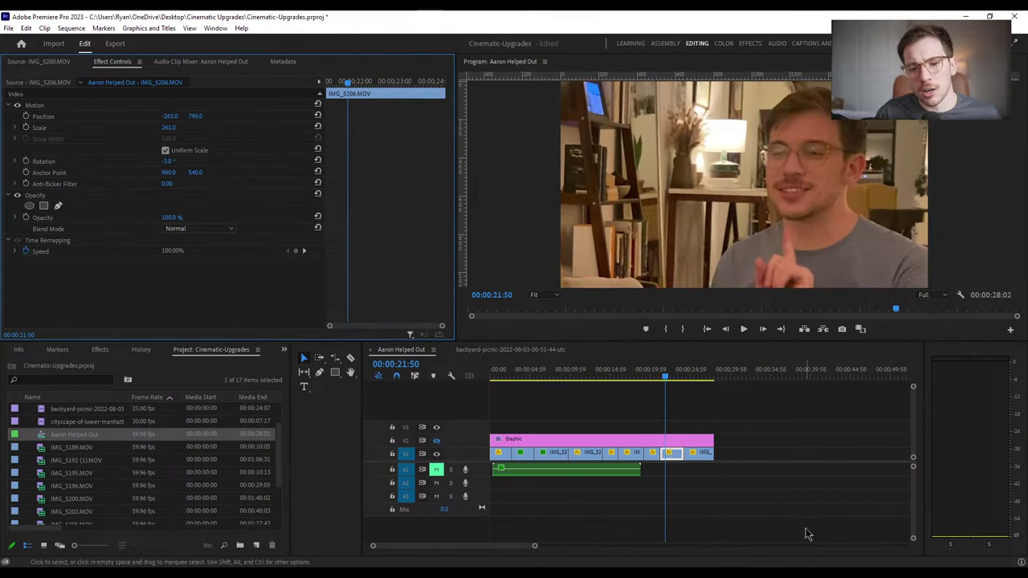
Try enlarging clip IMG_5205.MOV to scale 264 at position 634, 350 and play the cut into the neighbouring single
left_click(651, 379)
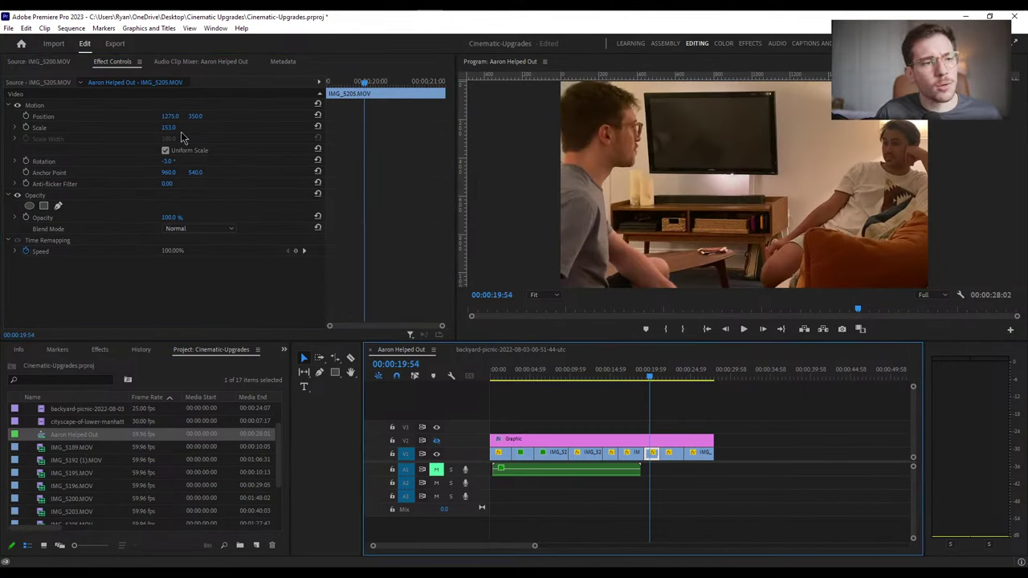
left_click_drag(170, 127, 128, 119)
left_click(649, 376)
key("space")
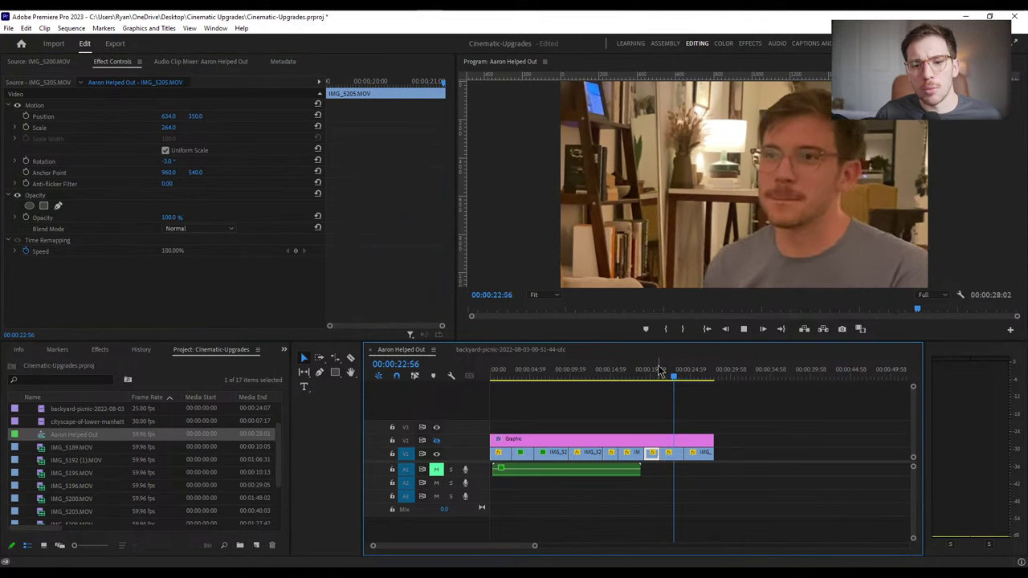
left_click(661, 376)
mouse_move(662, 375)
left_mouse_down()
mouse_move(670, 374)
mouse_move(526, 375)
mouse_move(575, 395)
mouse_move(626, 395)
mouse_move(534, 394)
mouse_move(658, 395)
left_mouse_up()
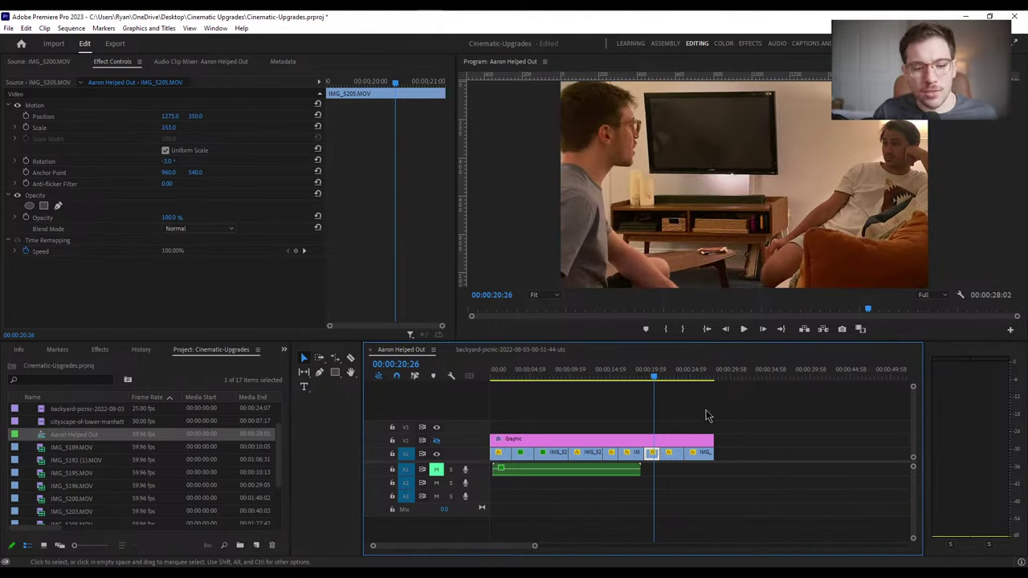
Shift clip IMG_5206.MOV at 00:00:17:53 to horizontal position 488 to show more of the foreground person
left_click(696, 412)
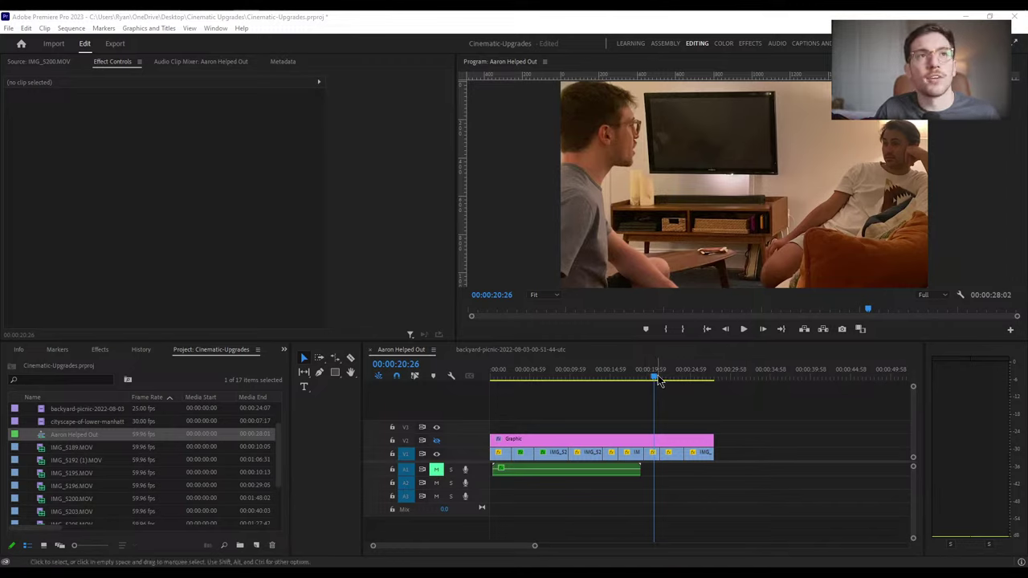
left_click_drag(654, 380, 635, 415)
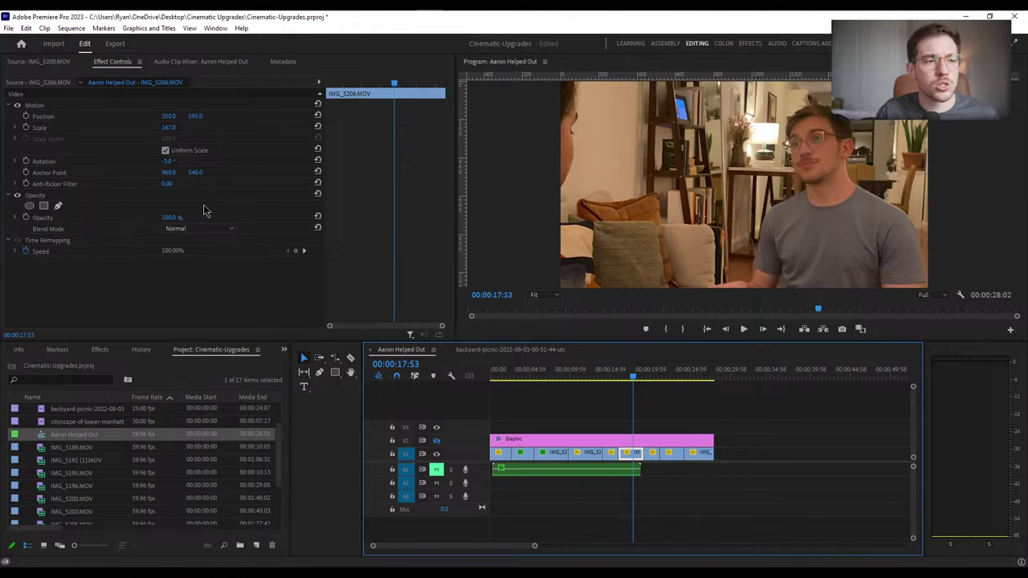
mouse_move(168, 116)
left_mouse_down()
mouse_move(221, 115)
mouse_move(174, 118)
left_mouse_up()
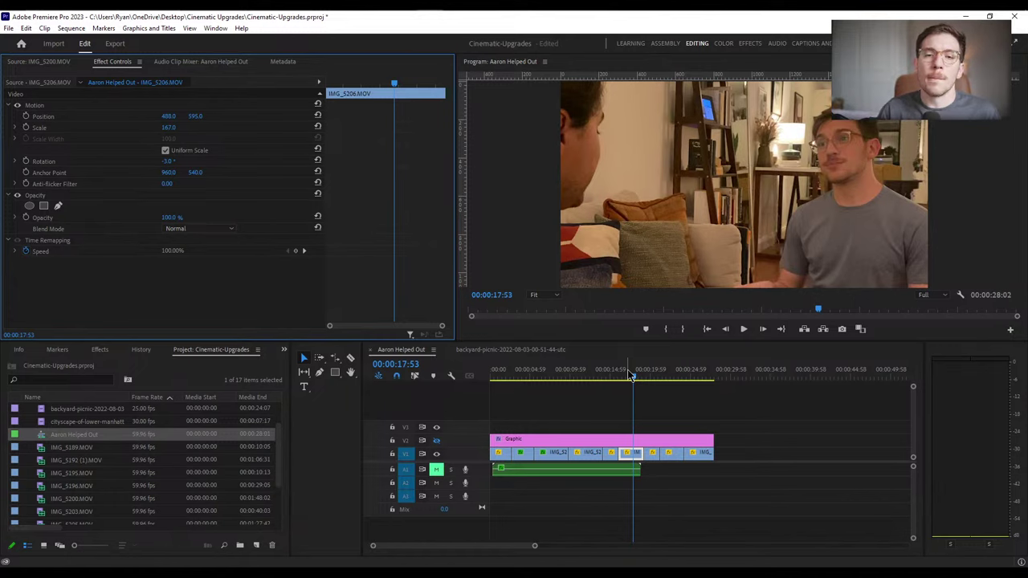
Scrub the opening shots from the sequence start and stop on IMG_5200.MOV at 00:00:02:04 to examine its framing
left_click_drag(631, 374, 460, 411)
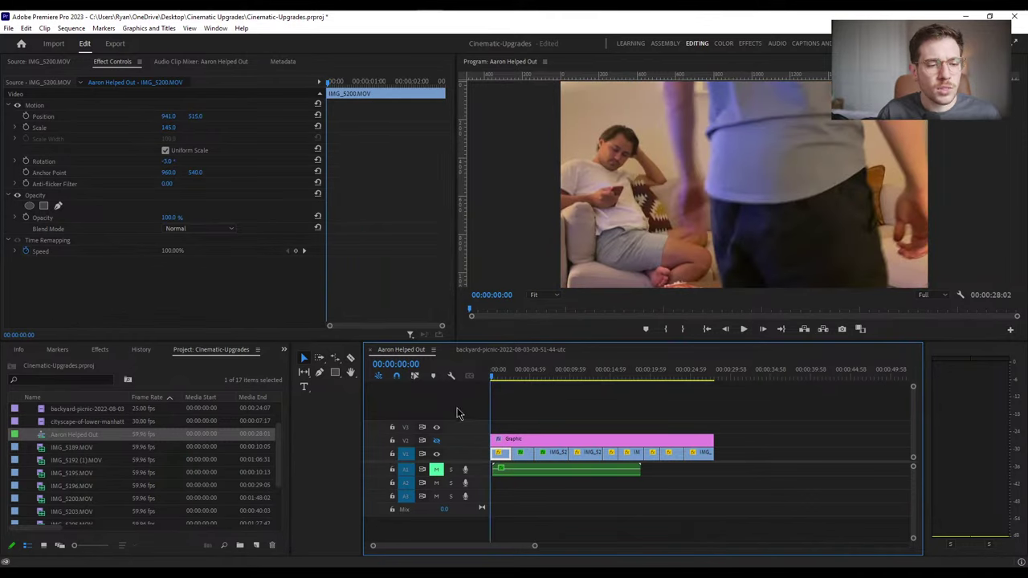
left_click(496, 381)
left_click_drag(496, 380, 538, 381)
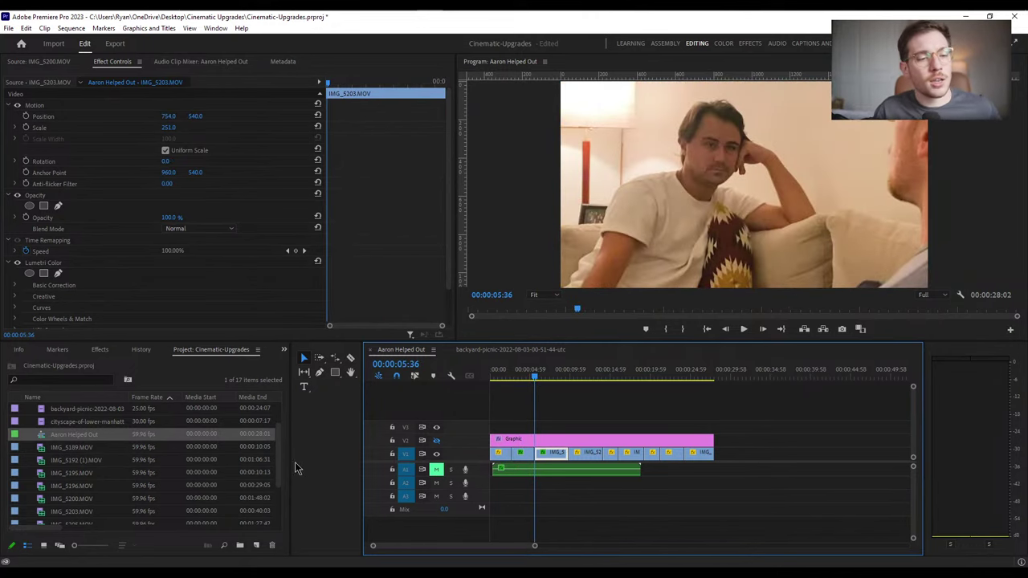
left_click(502, 455)
left_click(524, 472)
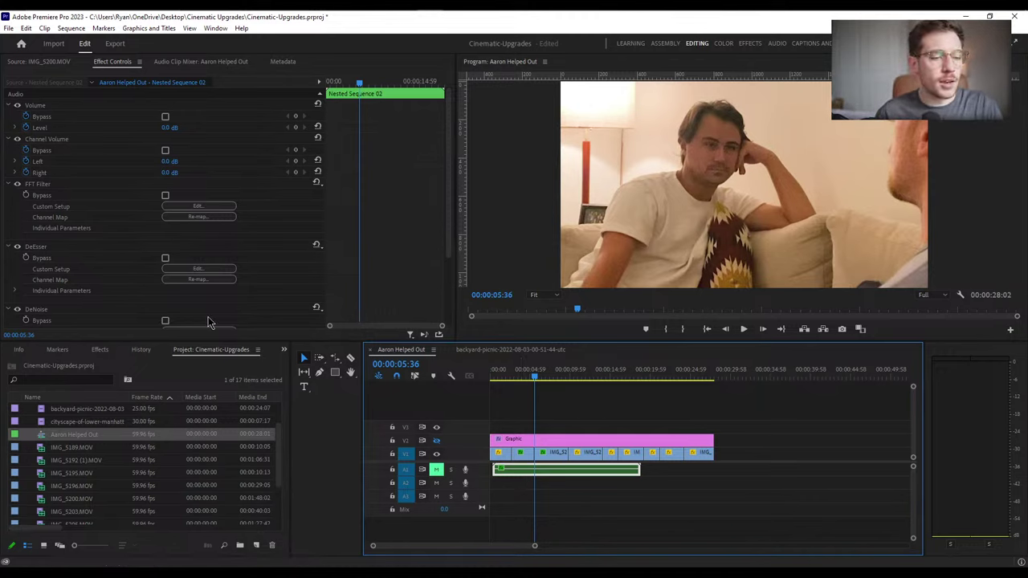
left_click(501, 452)
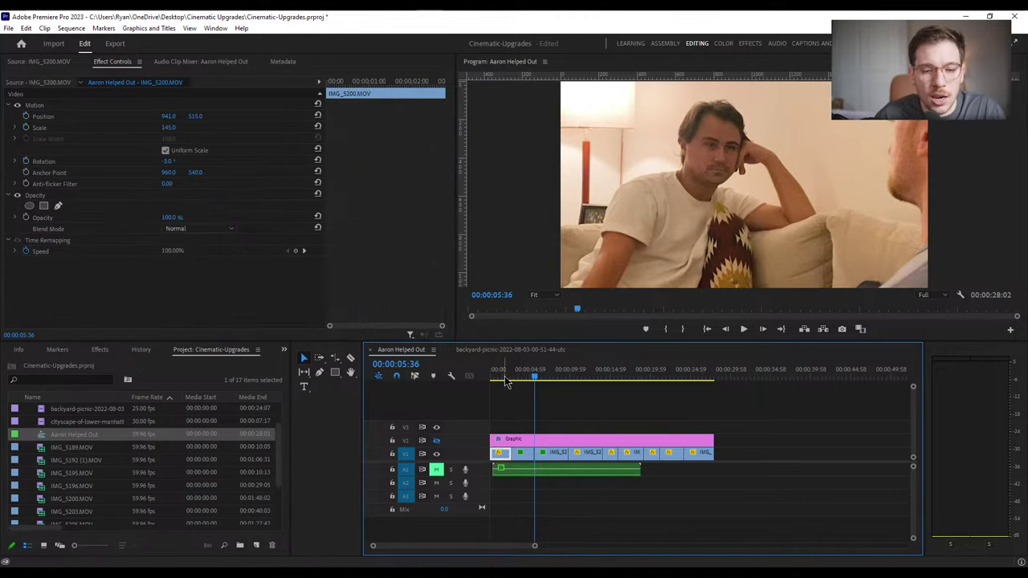
left_click(503, 376)
left_click_drag(507, 377, 511, 376)
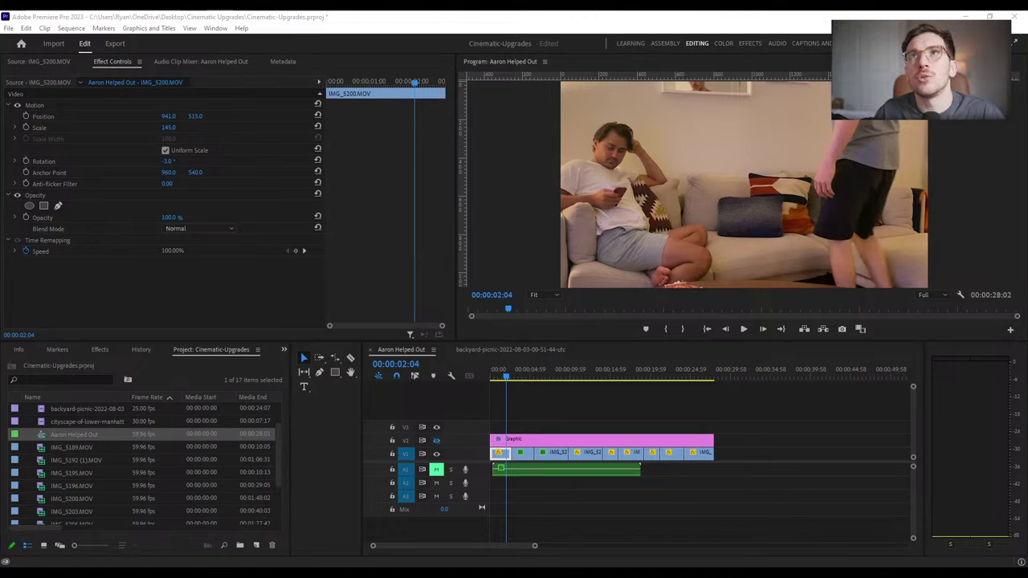
Import clip IMG_5196.MOV into the project and create a new sequence from it
left_click_drag(188, 349, 122, 473)
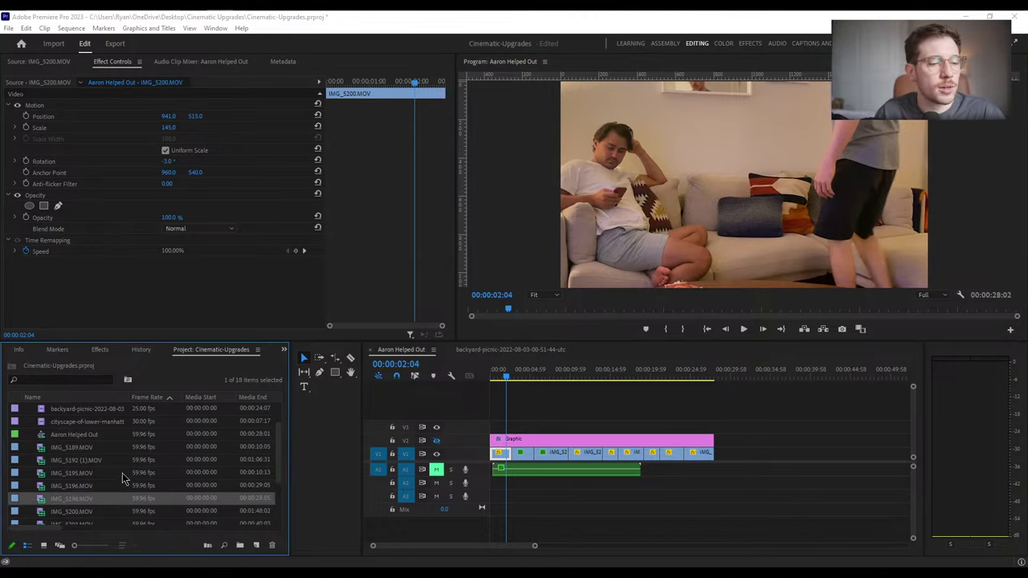
right_click(85, 499)
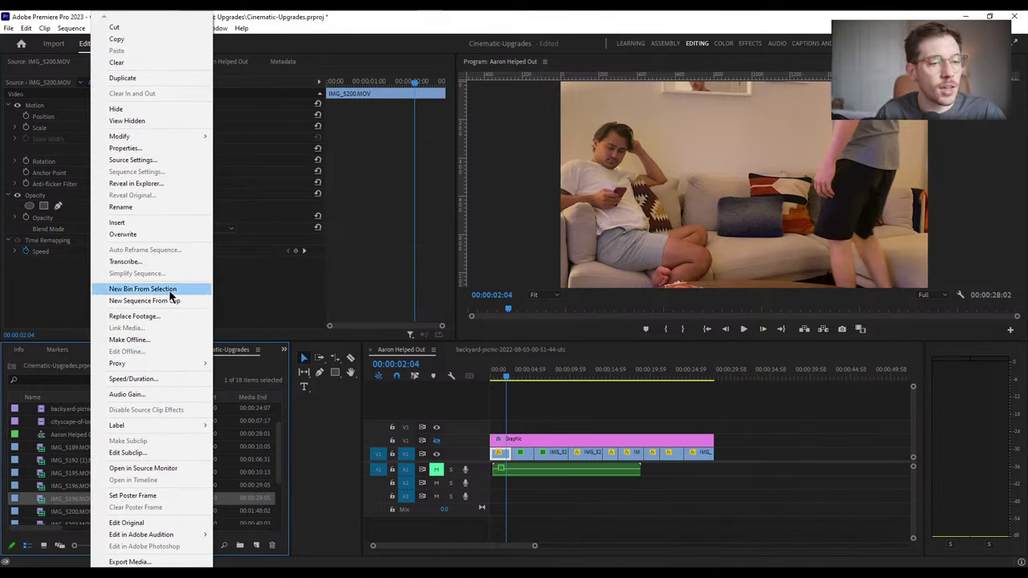
left_click(144, 300)
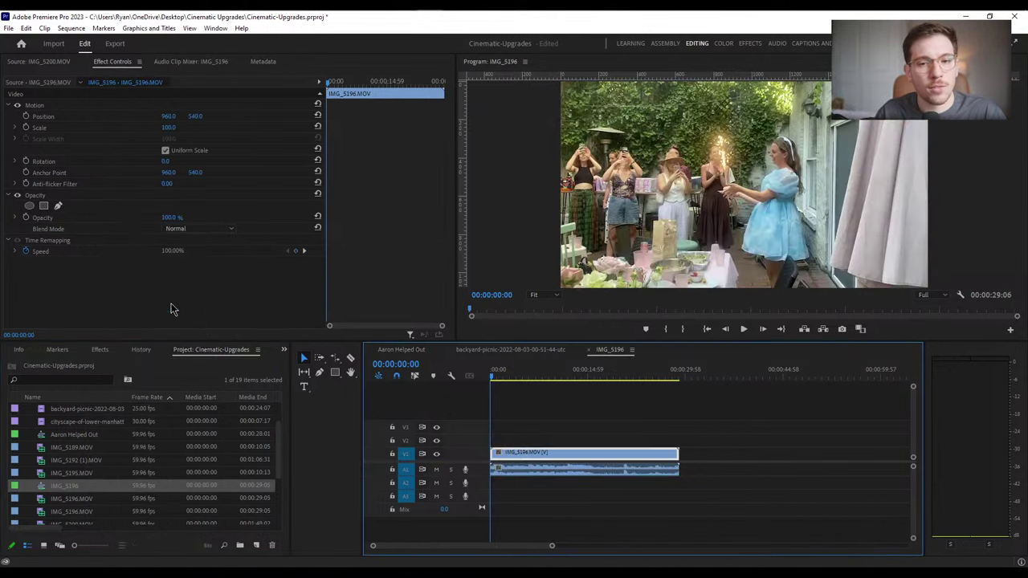
Preview the opening of the IMG_5196 sequence and park the playhead at 00:00:08:03 to examine the shot's composition
left_click(512, 378)
key("space")
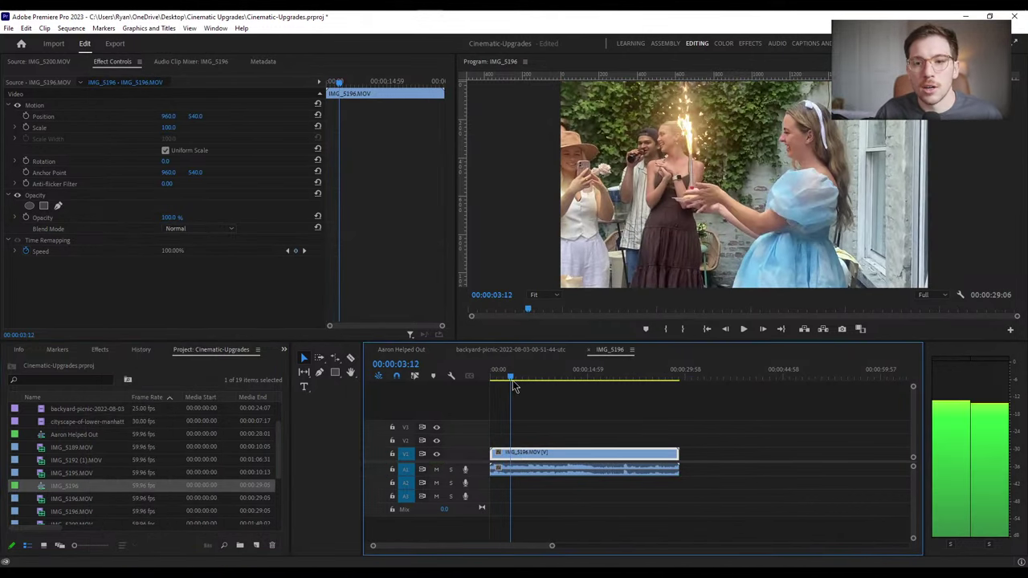
left_click_drag(518, 385, 492, 406)
left_click(574, 466)
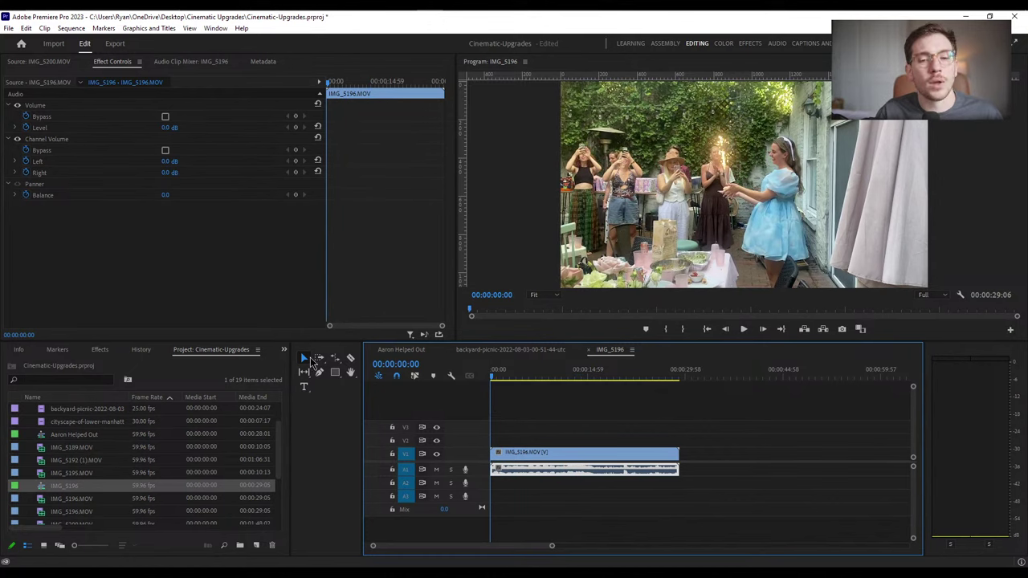
left_click_drag(524, 379, 544, 403)
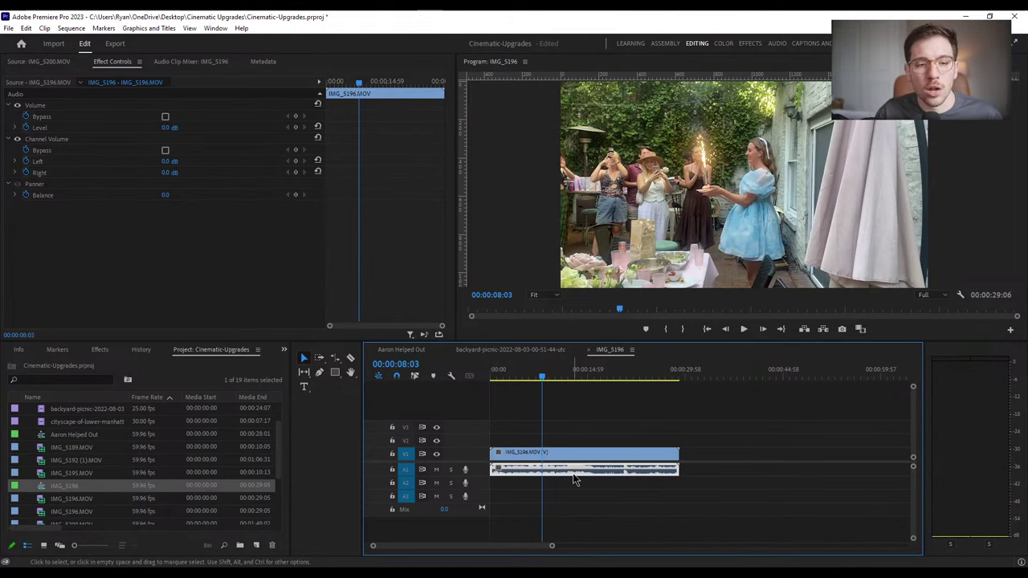
Apply the Rule Of Thirds guide template to the program monitor for the IMG_5196 sequence
left_click(189, 29)
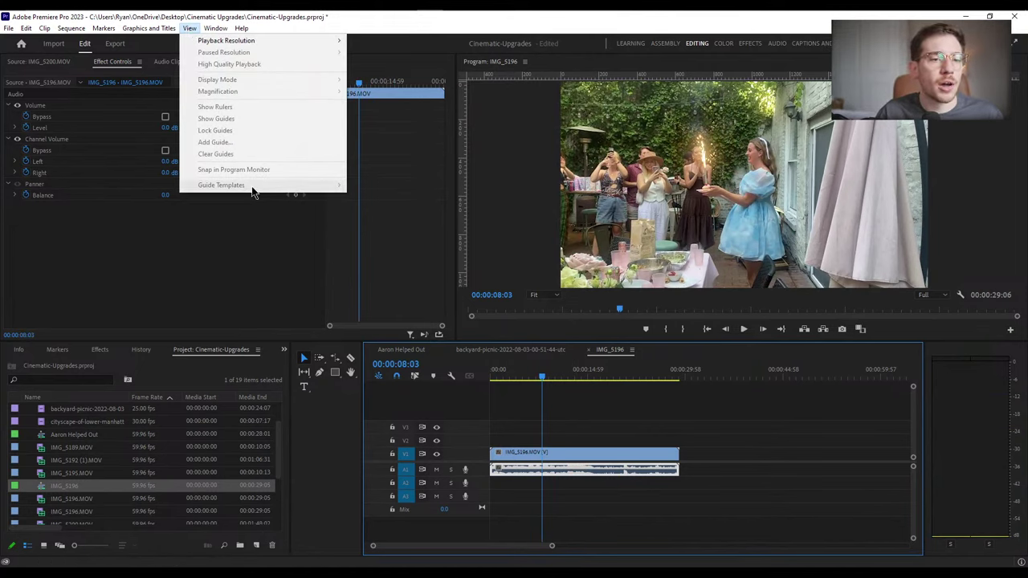
left_click(506, 208)
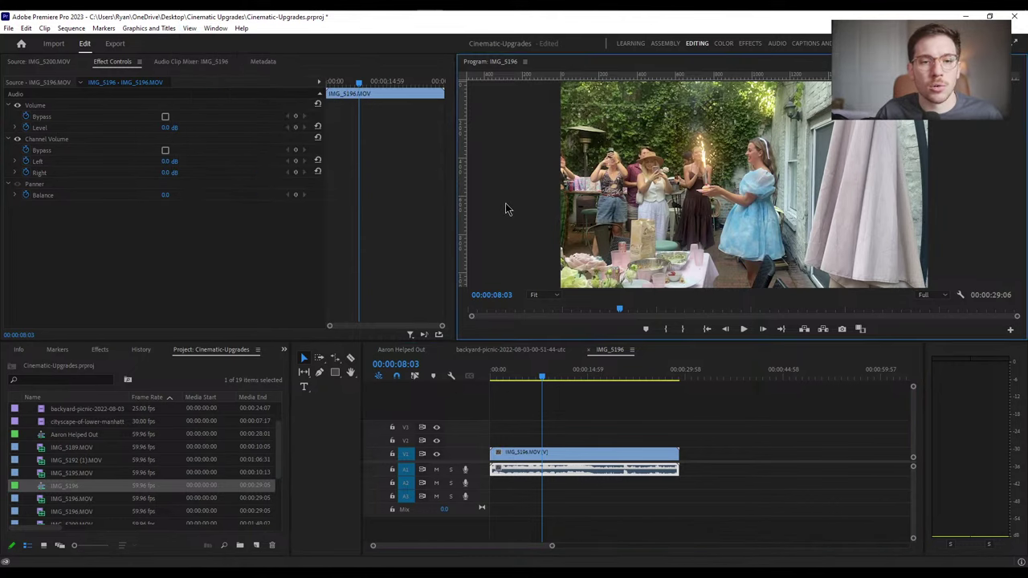
left_click(191, 28)
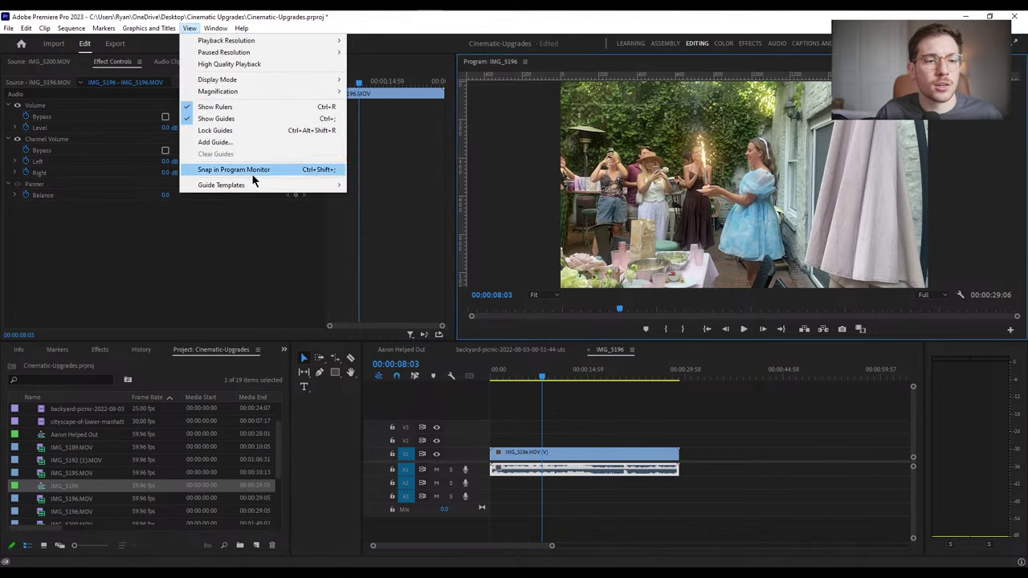
mouse_move(251, 184)
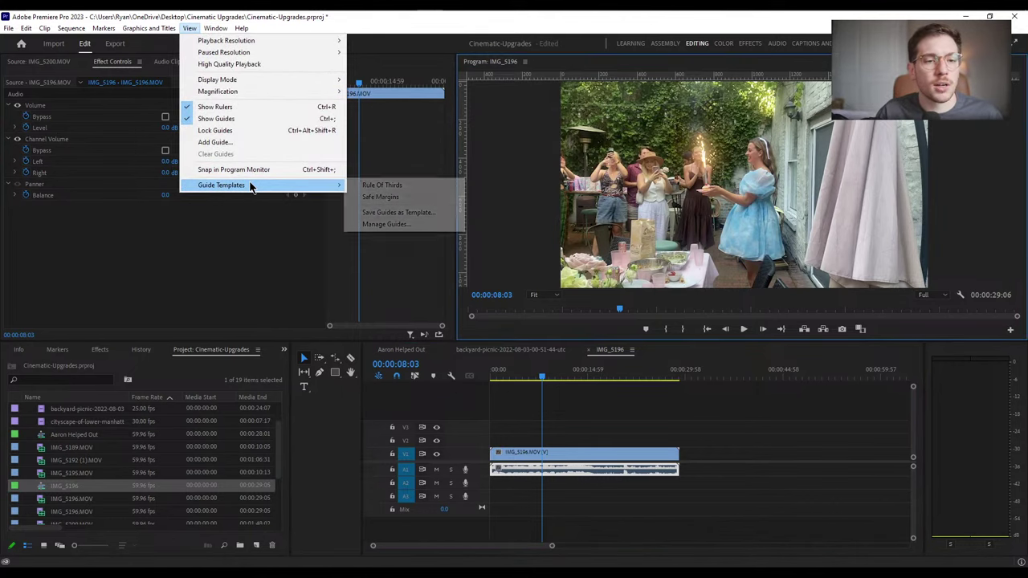
left_click(440, 185)
Enlarge clip IMG_5196.MOV to scale 191 at position 1117, 651 and check the reframing up to 00:00:12:40
left_click(567, 458)
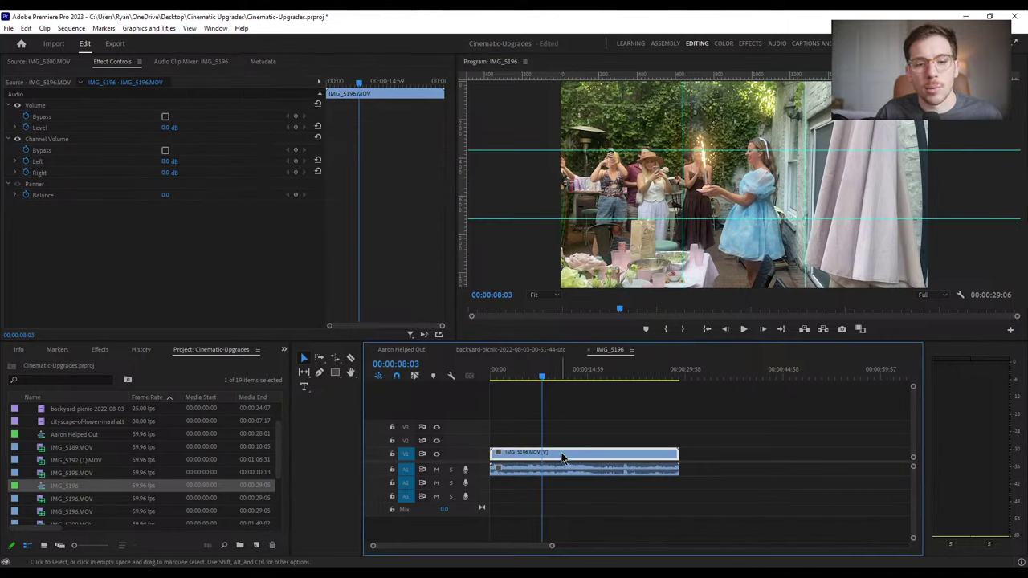
left_click_drag(184, 129, 200, 116)
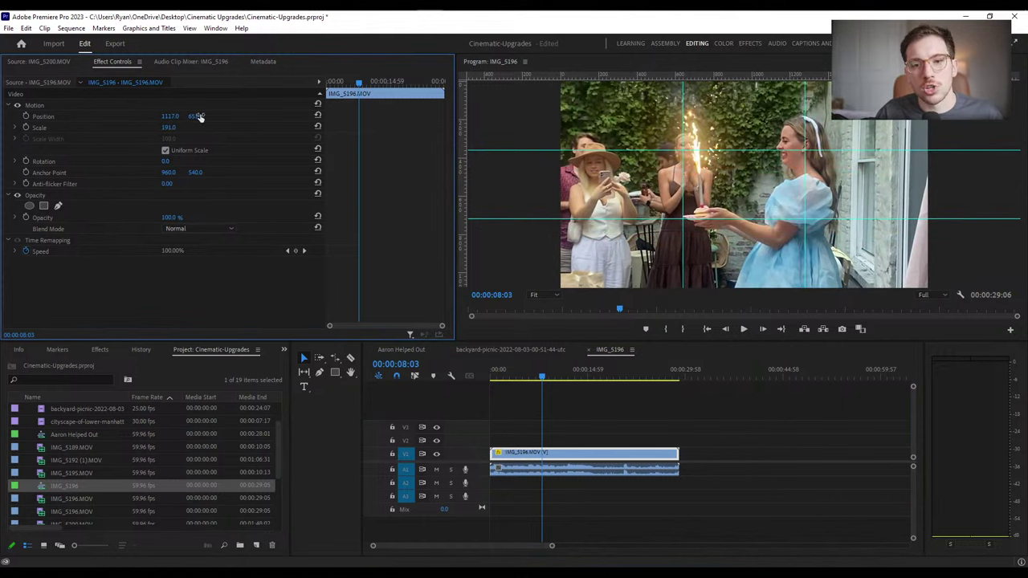
left_click_drag(544, 378, 574, 393)
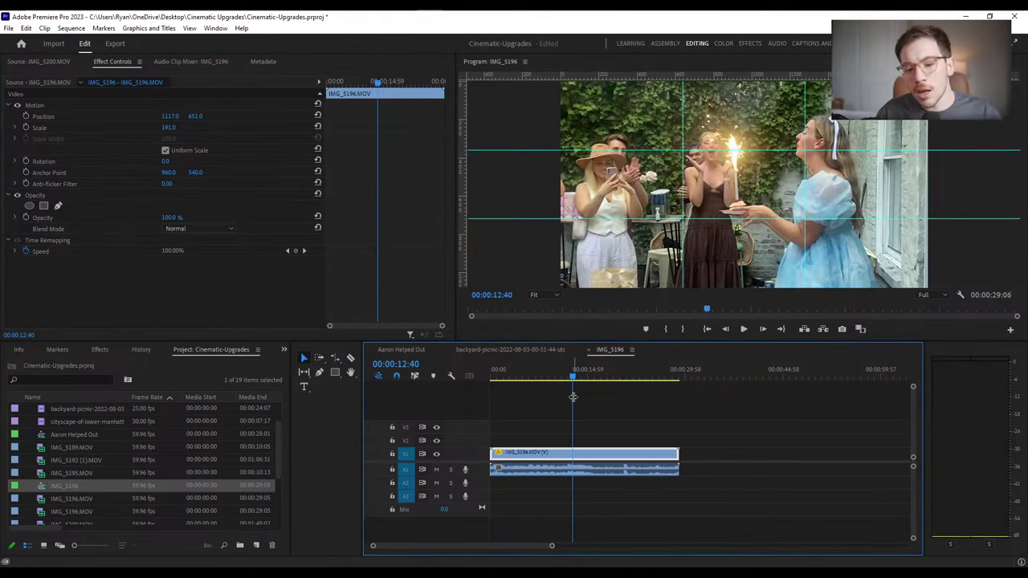
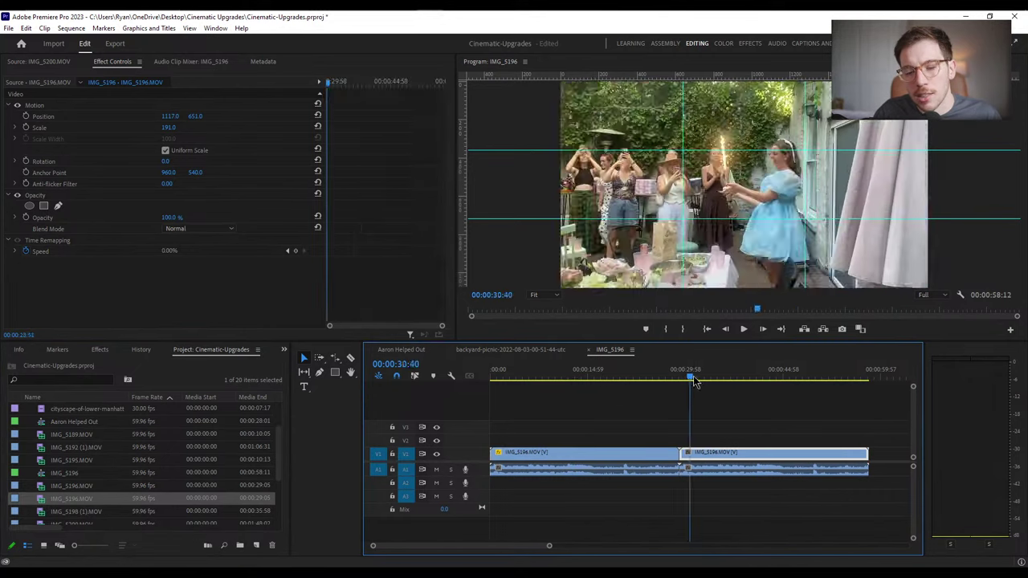
Delete the second IMG_5196.MOV clip and its audio from the end of the sequence
left_click_drag(761, 424, 789, 506)
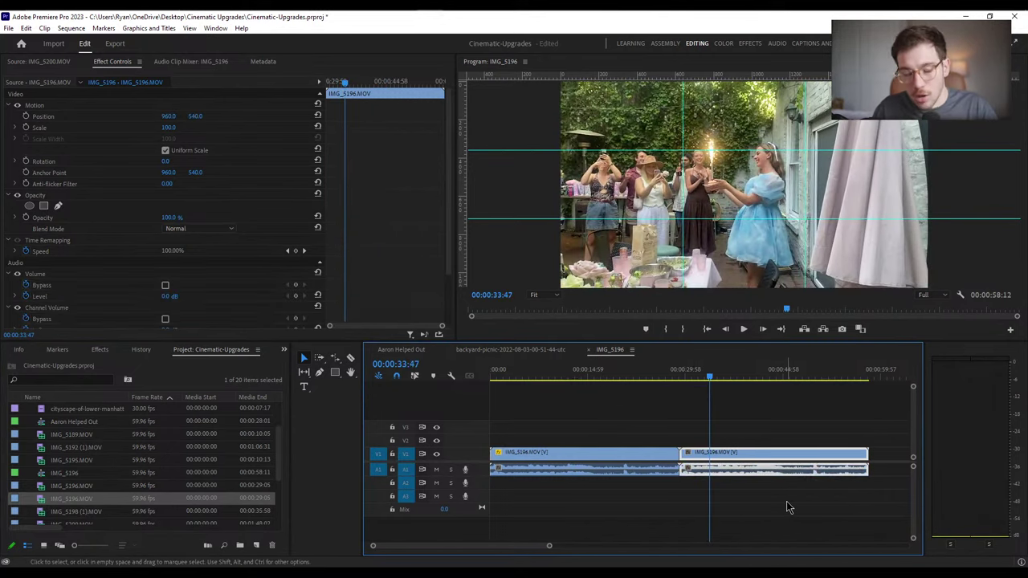
key("Delete")
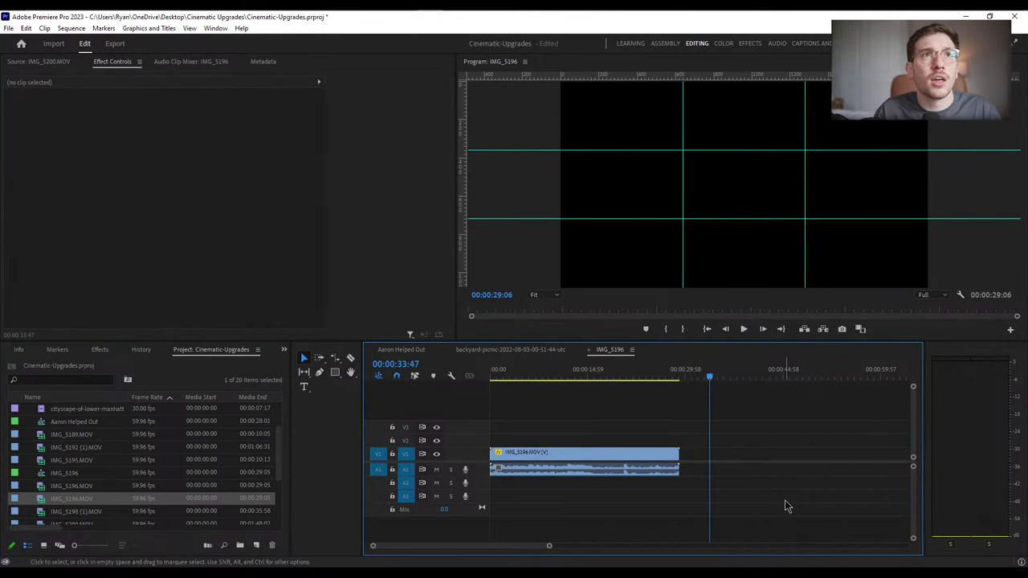
Try clip IMG_5198 (1).MOV after the first clip, preview it at 00:00:42:15, and remove it from the timeline
left_click(69, 512)
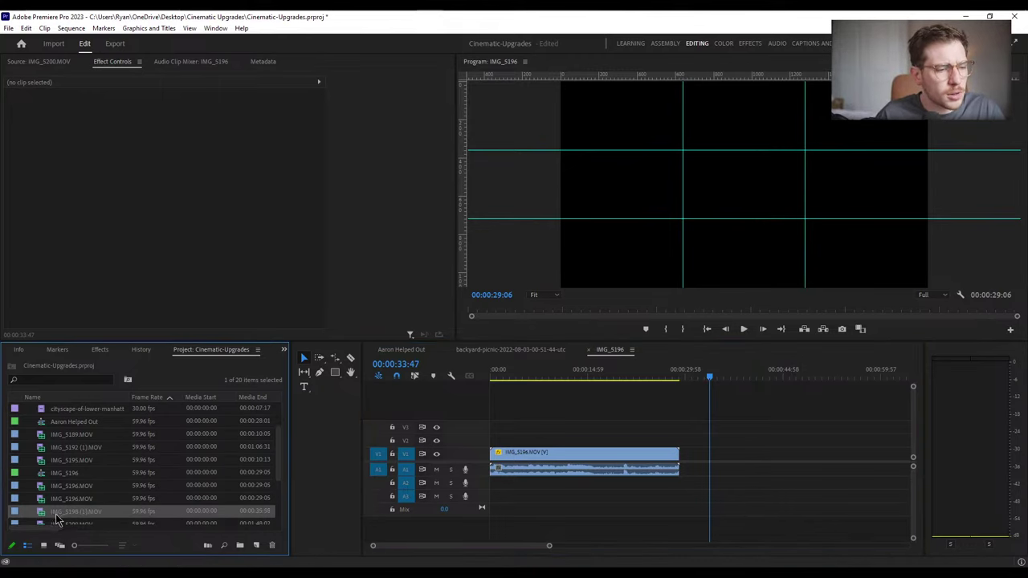
left_click_drag(42, 519, 683, 474)
left_click_drag(710, 374, 764, 406)
left_click(723, 462)
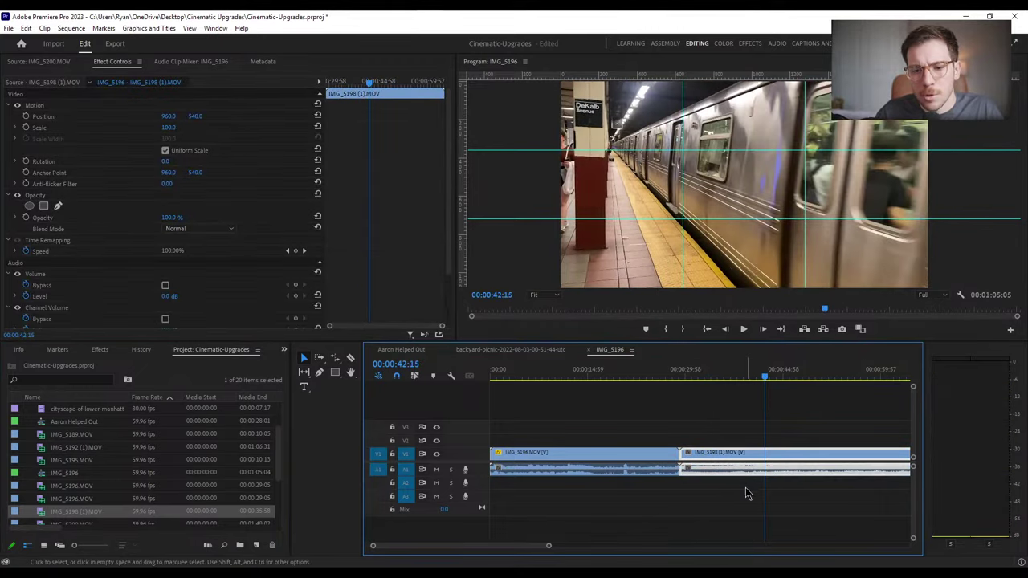
key("Delete")
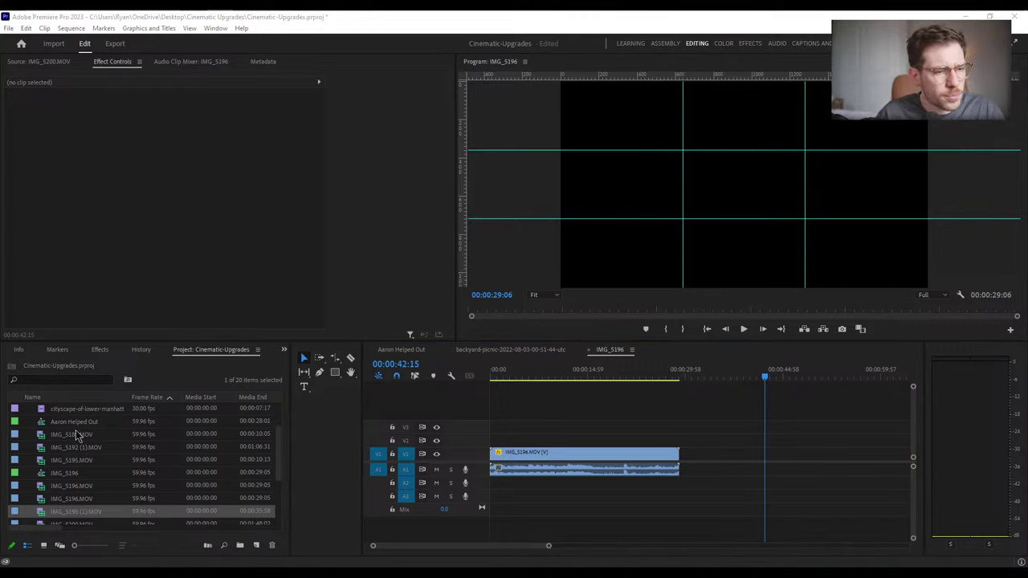
Place clip IMG_5189.MOV on V1 shortly after the first clip and play it from 00:00:32:58
left_click_drag(78, 436, 692, 464)
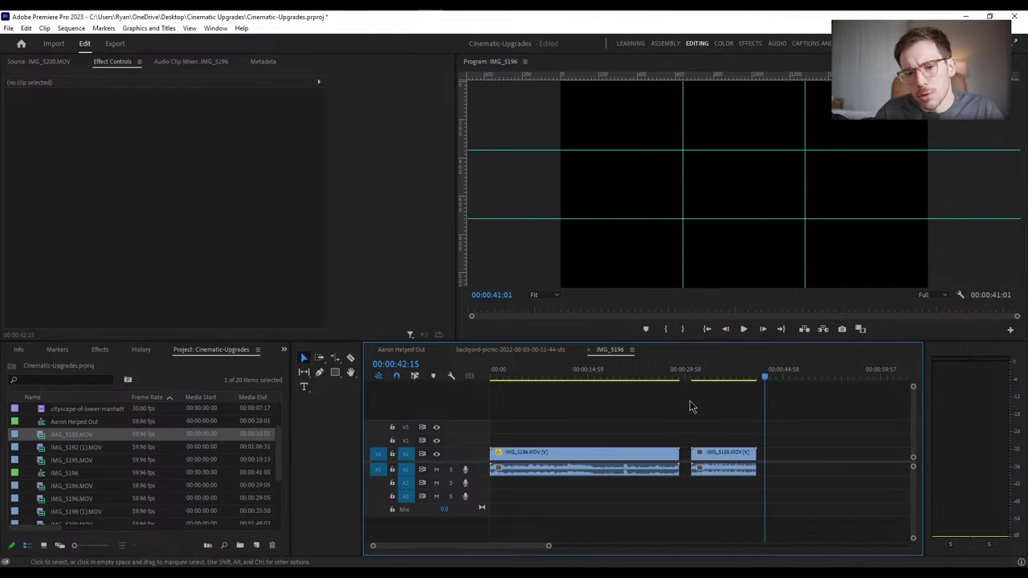
mouse_move(707, 373)
left_mouse_down()
mouse_move(723, 373)
mouse_move(703, 374)
left_mouse_up()
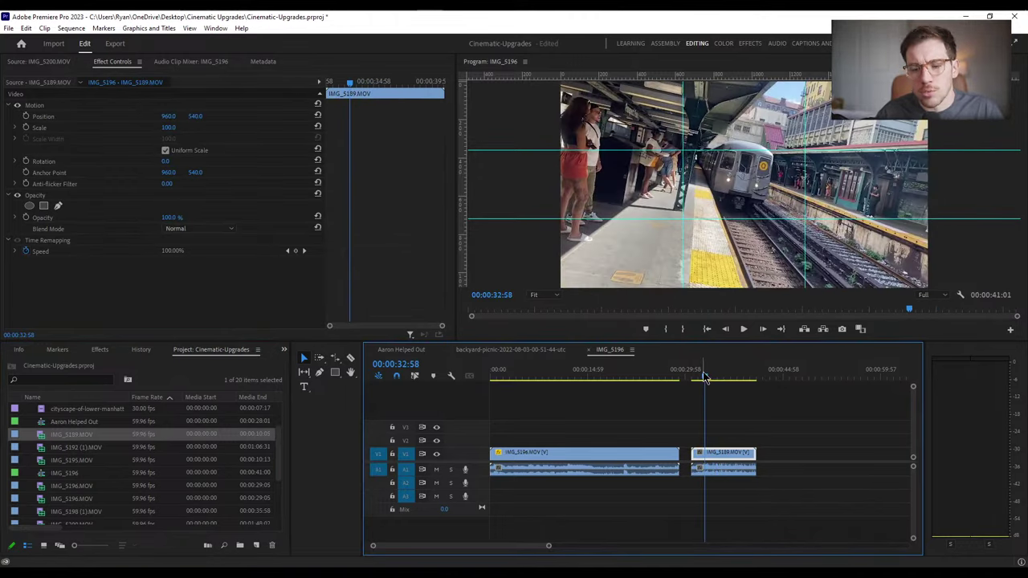
key("space")
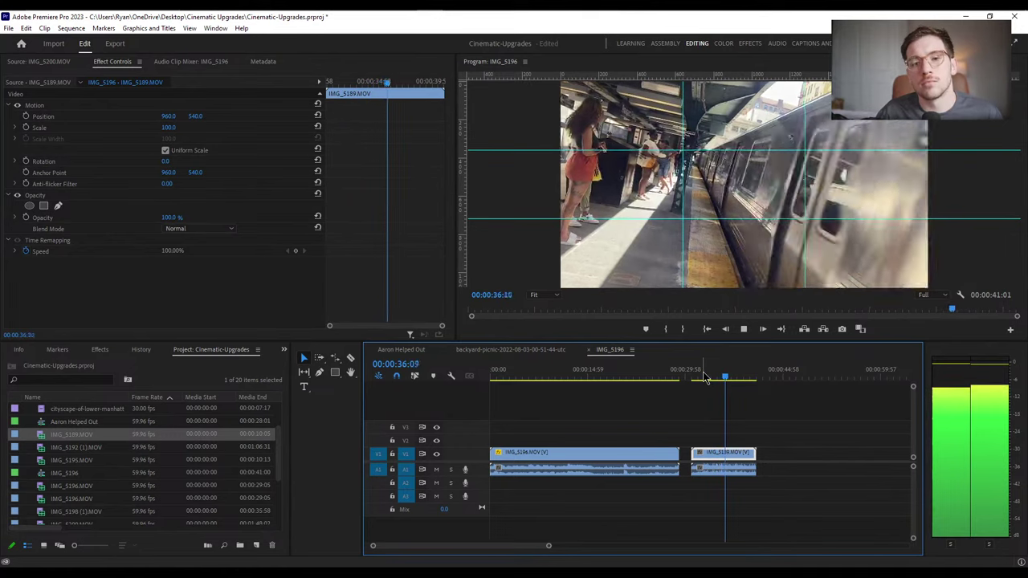
Stop playback at 00:00:37:55 and rotate clip IMG_5189.MOV to -8°
key("space")
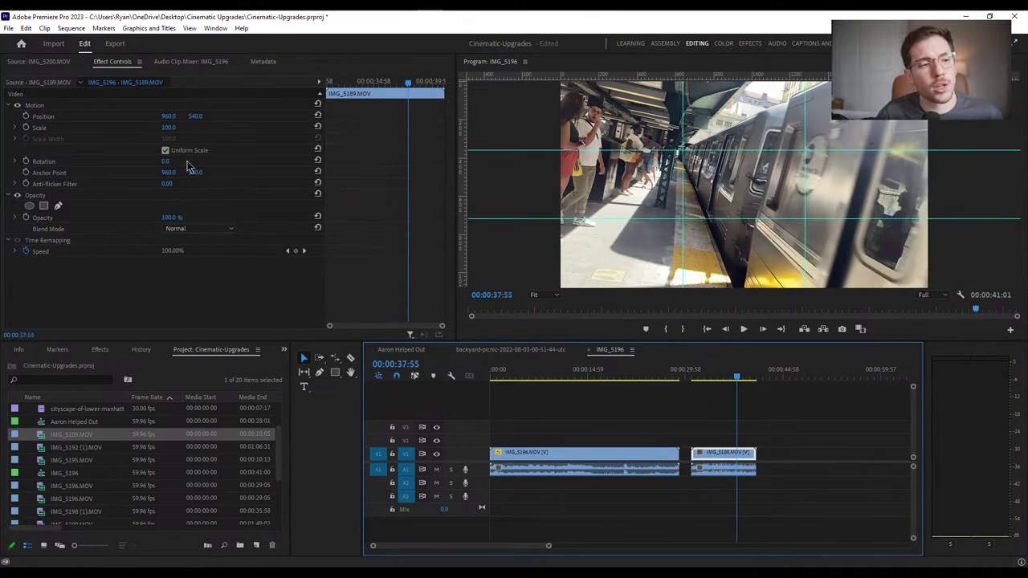
left_click_drag(167, 164, 161, 163)
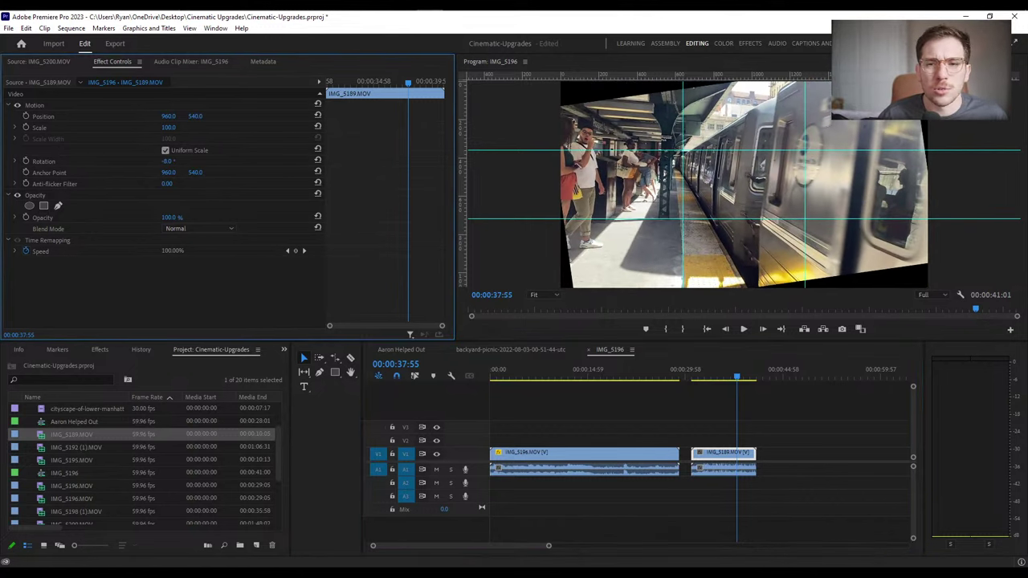
Scale clip IMG_5189.MOV to 152 and set its horizontal position to 1161 to reframe the platform and train
left_click_drag(168, 126, 188, 127)
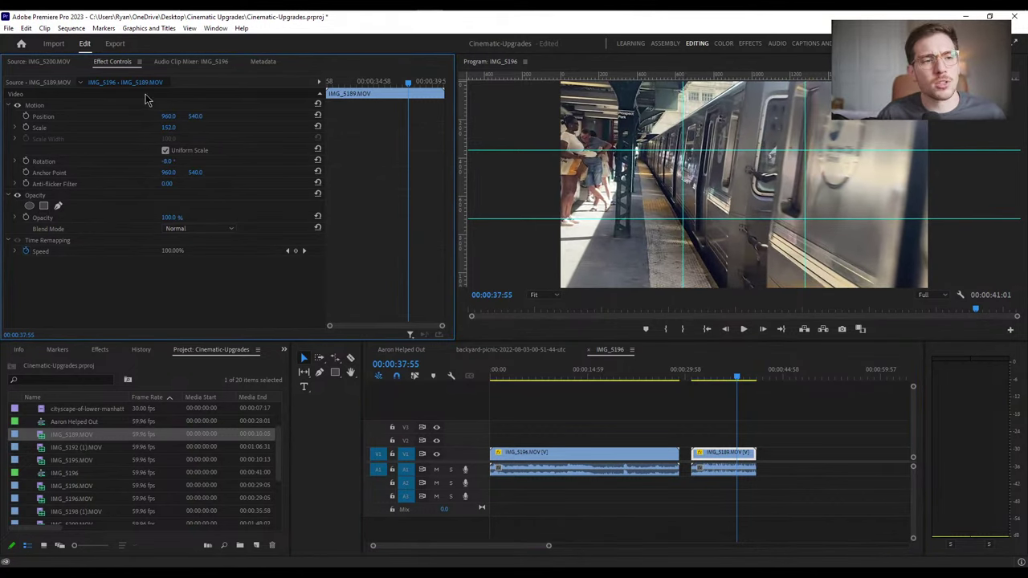
left_click_drag(169, 116, 173, 116)
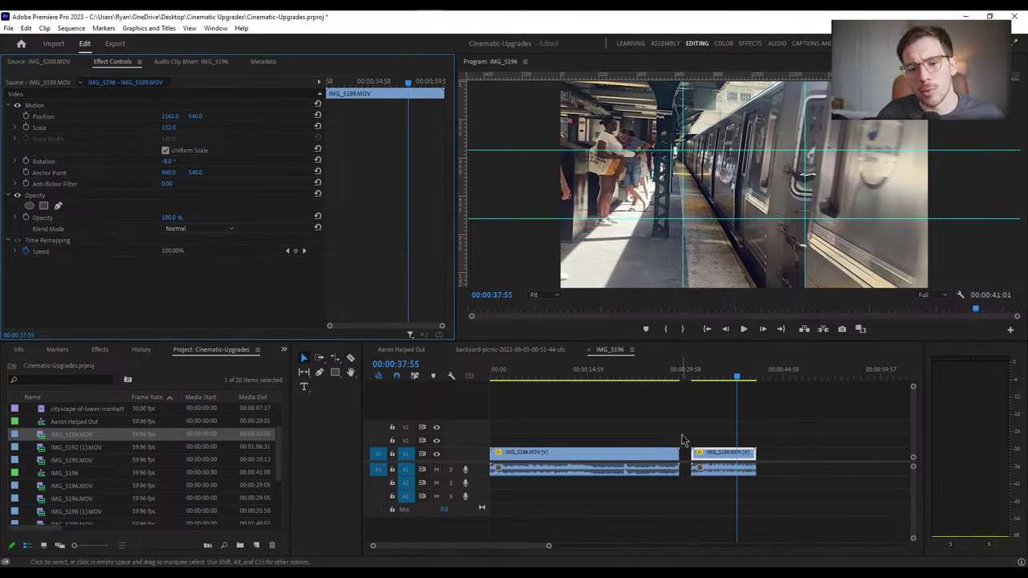
Play the first clip, IMG_5196.MOV, from near its beginning and park the playhead at 00:00:13:58
left_click(641, 374)
left_click_drag(641, 374, 512, 411)
key("space")
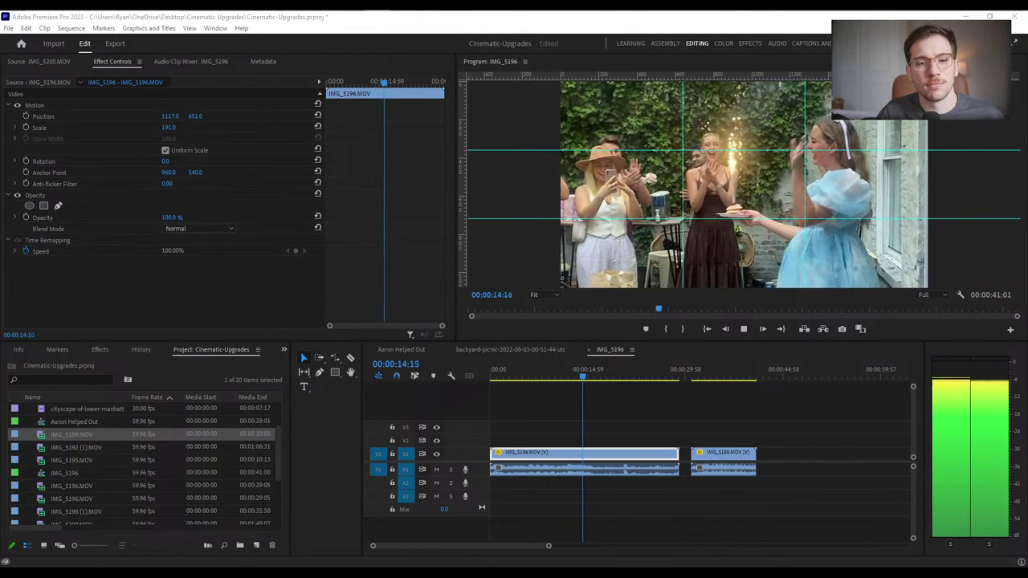
left_click(584, 379)
left_click(584, 379)
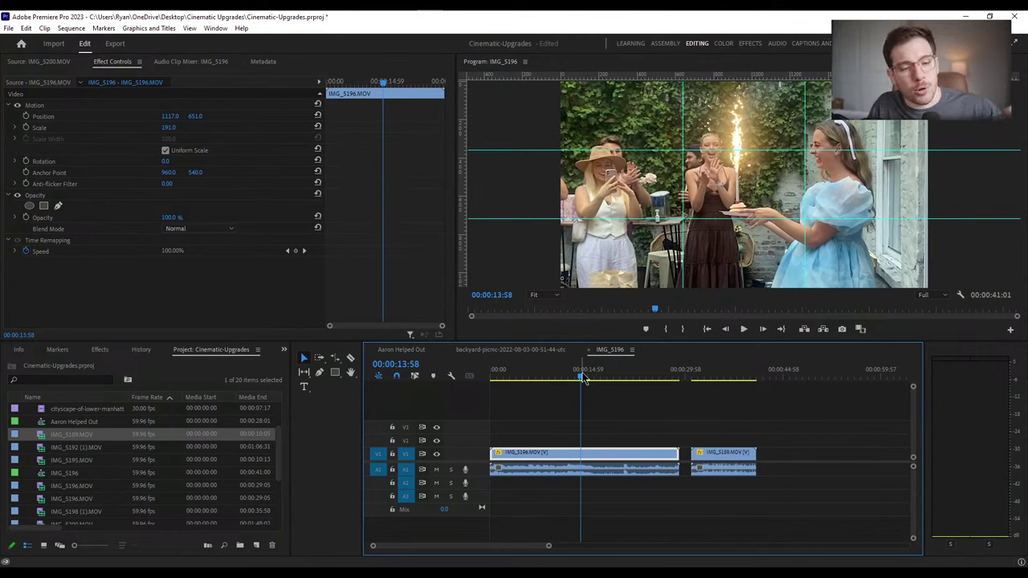
Trim the end of IMG_5196.MOV's audio to the playhead at 00:00:13:58 and shorten its video to end slightly after it
left_click(643, 472)
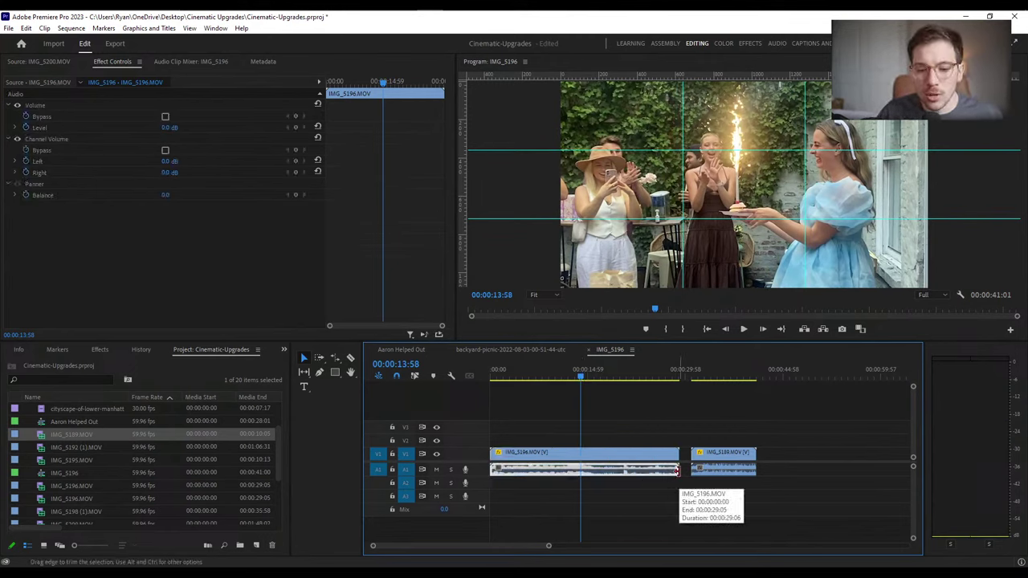
left_click_drag(677, 471, 580, 480)
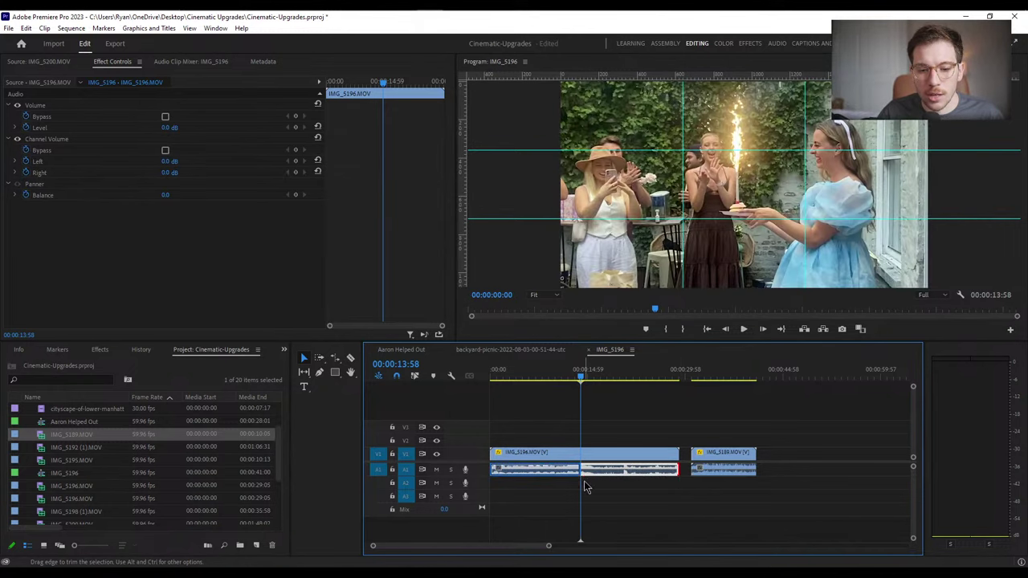
left_click(725, 452)
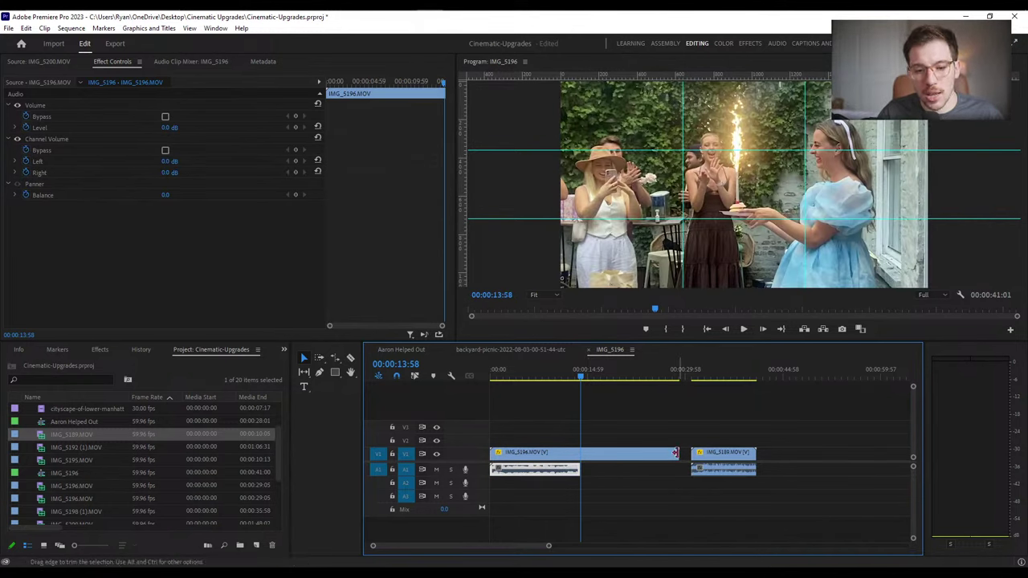
left_click_drag(677, 454, 611, 454)
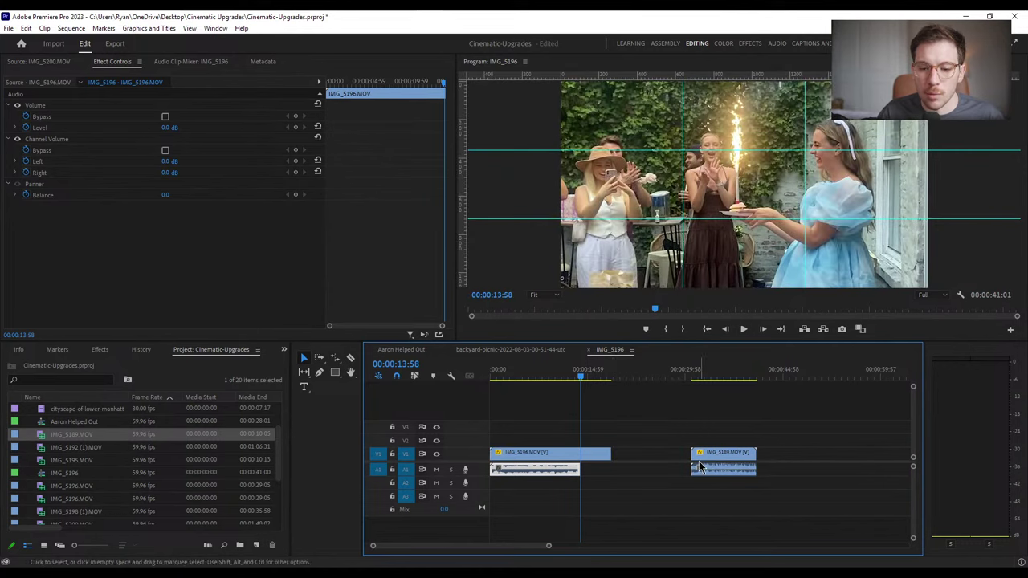
Butt IMG_5189.MOV against the first video clip, with its audio on A2 starting earlier and overlapping the extended IMG_5196.MOV audio
left_click_drag(688, 454, 597, 474)
left_click(738, 474)
left_click(602, 470)
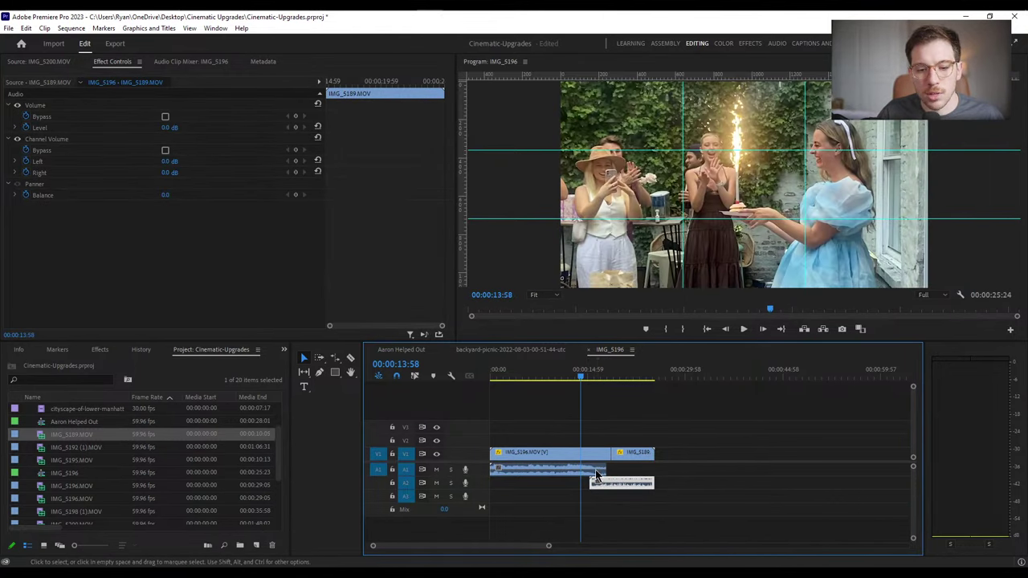
Find the Exponential Fade audio transition by searching "expon" and apply it to the end of IMG_5196.MOV's audio
left_click(100, 350)
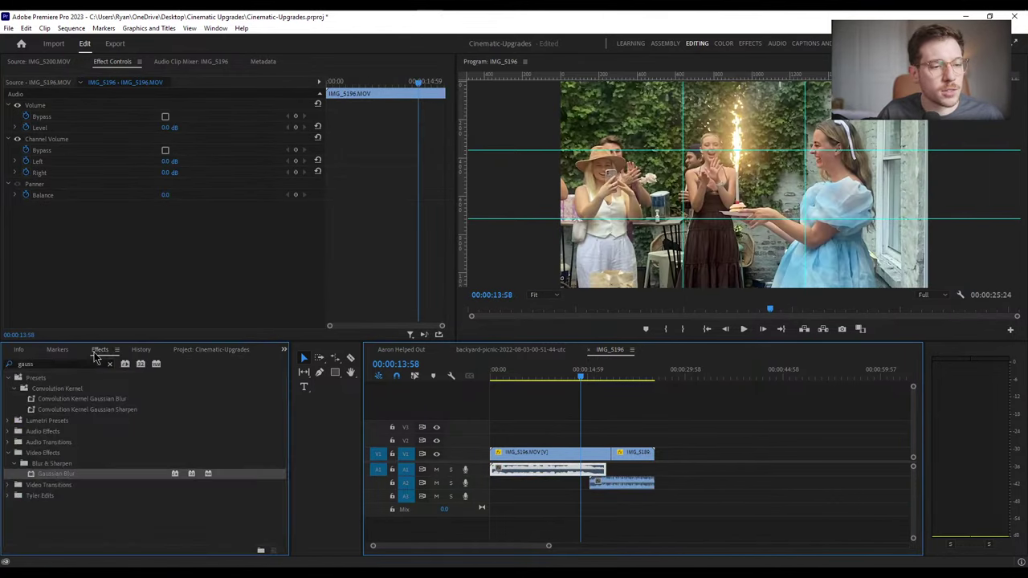
left_click(64, 363)
type("expo")
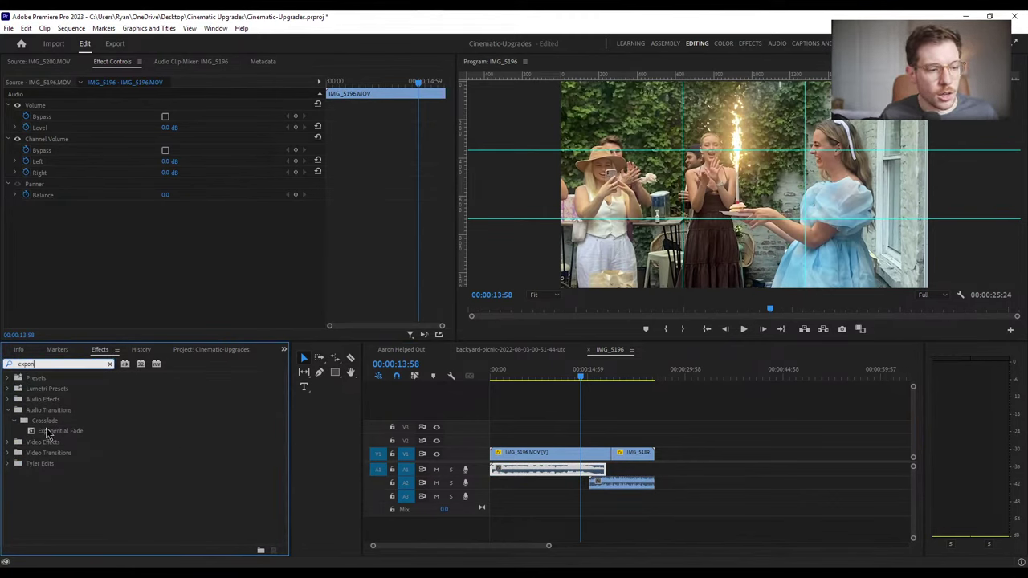
type("n")
left_click_drag(47, 434, 614, 466)
key("=")
key("=")
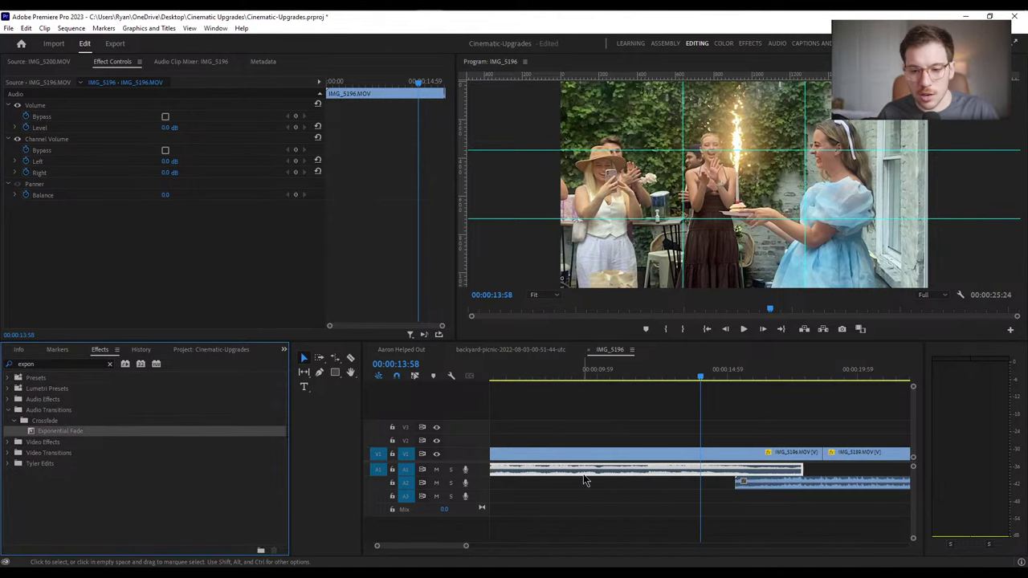
left_click(637, 483)
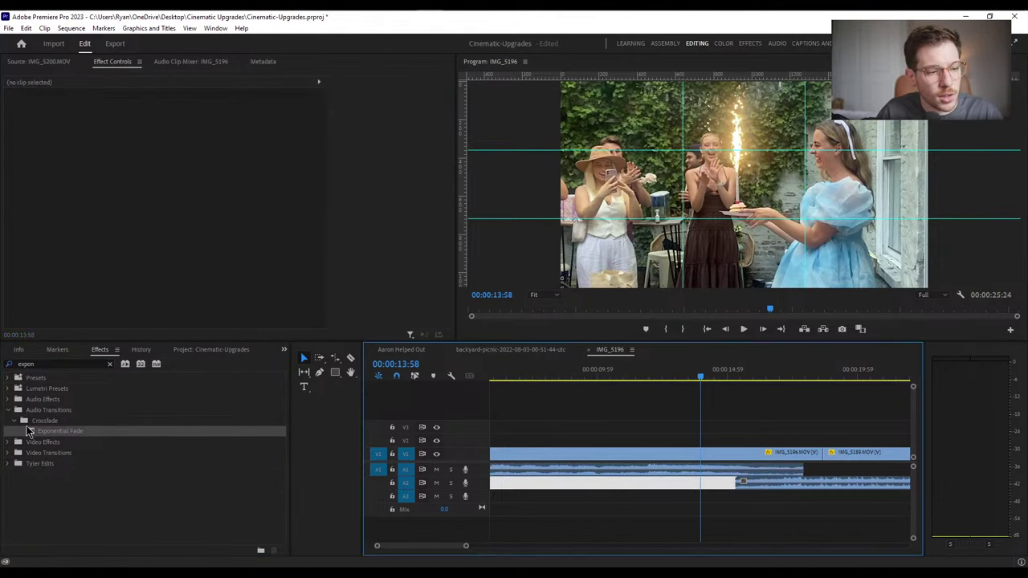
left_click(795, 469)
left_click(86, 432)
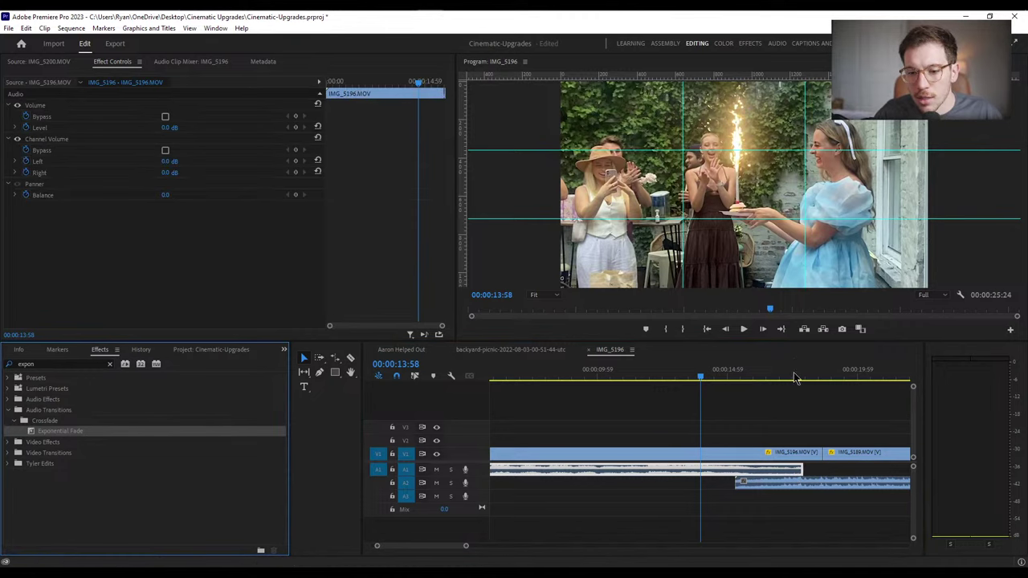
left_click(795, 469)
Lengthen the Exponential Fade at the end of IMG_5196.MOV's audio to 00:00:00:22
key("=")
key("=")
key("=")
key("=")
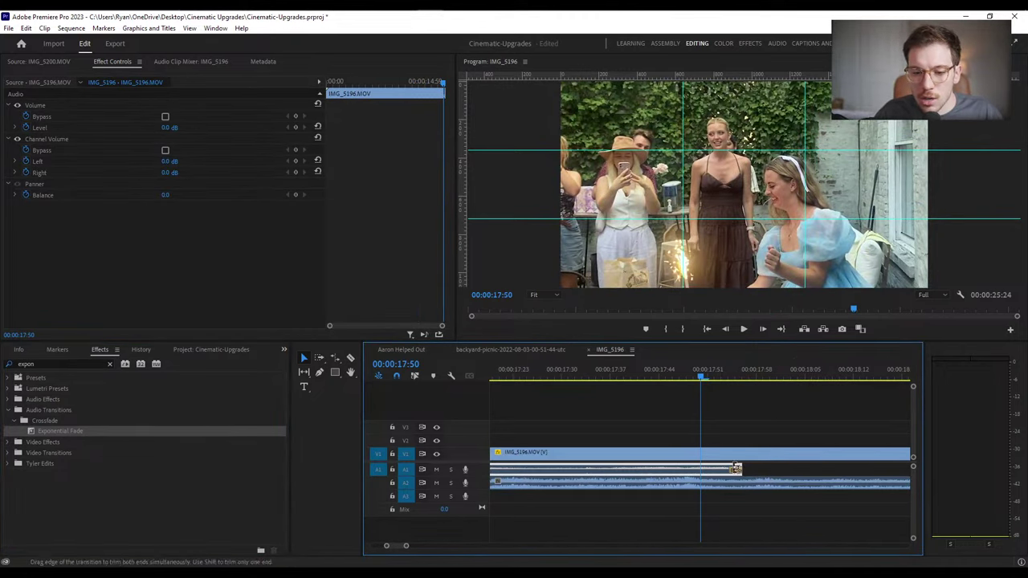
left_click_drag(735, 469, 594, 475)
key("minus")
key("minus")
key("minus")
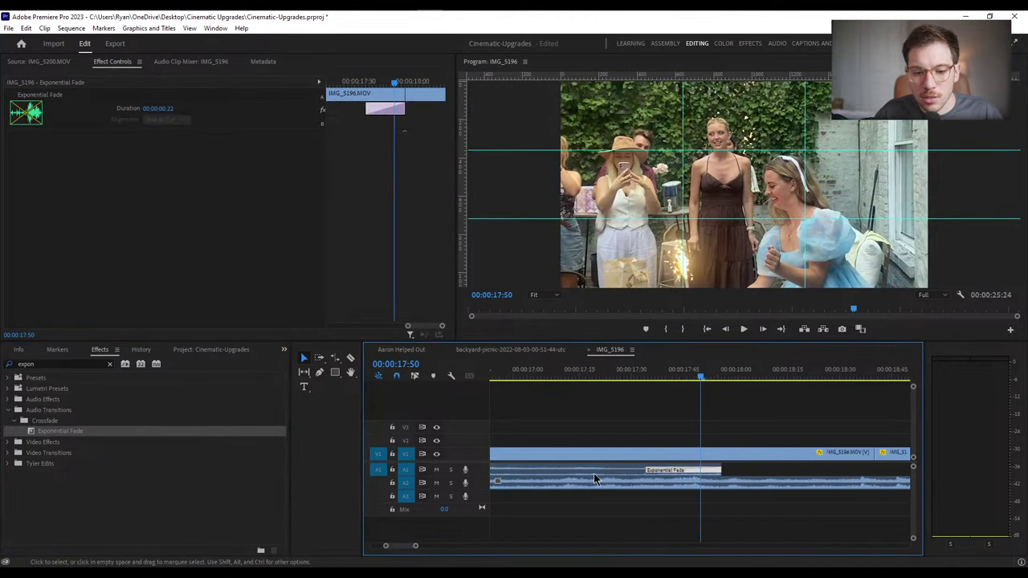
Play the transition between the two clips twice to check the audio lead-in, stopping at 00:00:22:25
mouse_move(639, 376)
left_mouse_down()
mouse_move(617, 378)
mouse_move(630, 379)
left_mouse_up()
key("space")
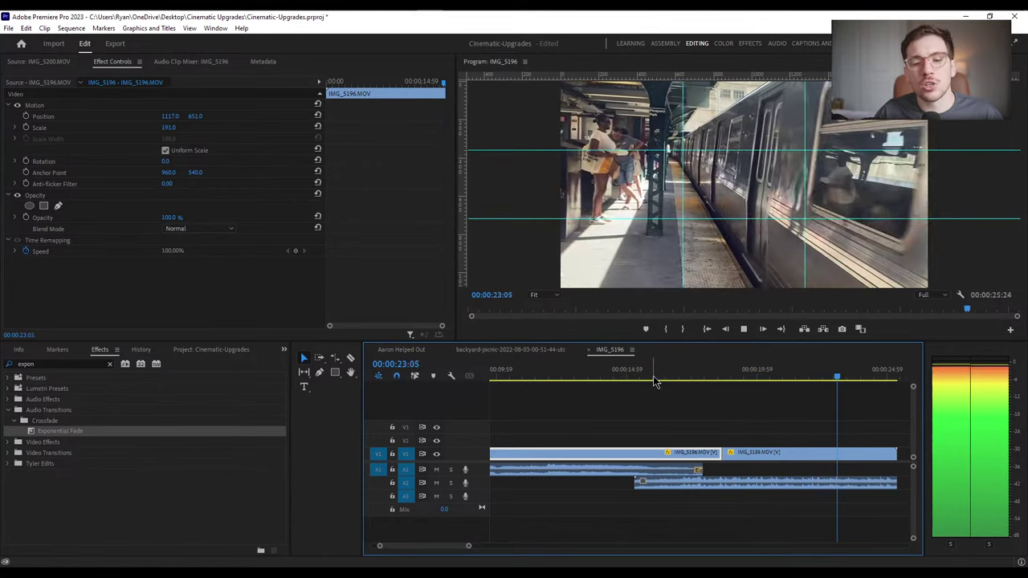
key("space")
left_click(616, 374)
key("space")
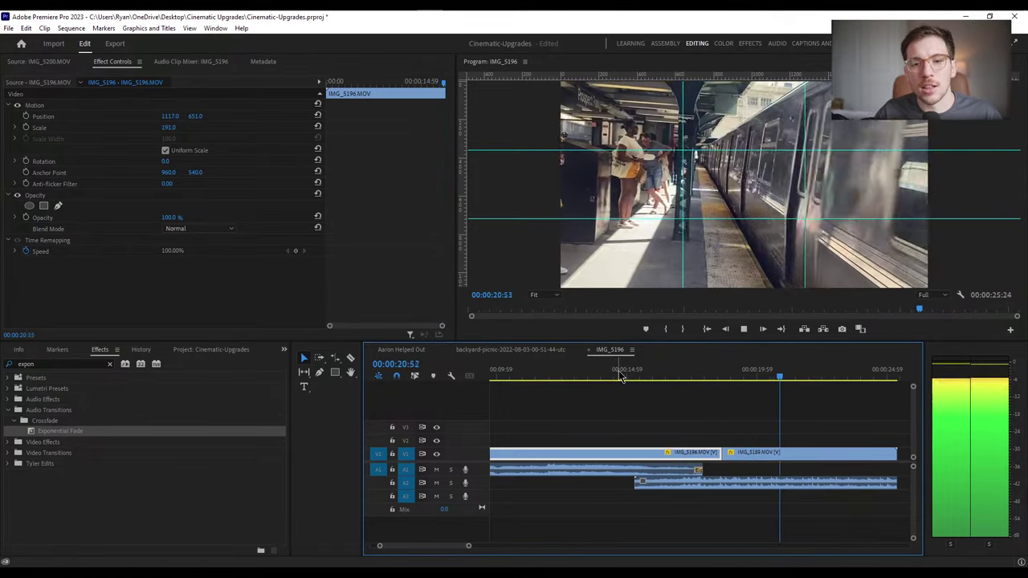
key("space")
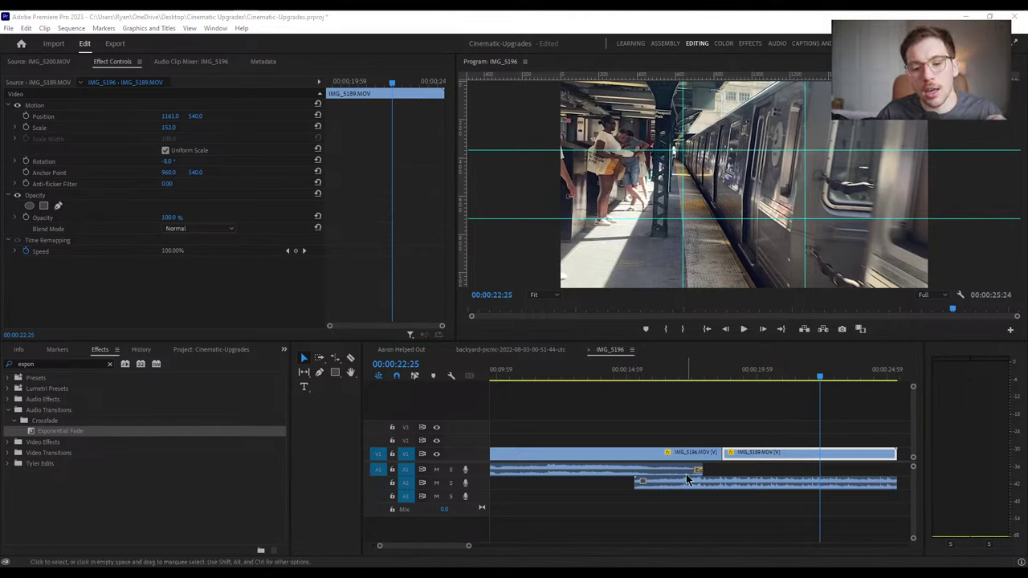
Trim the start of IMG_5189.MOV's audio and move it to A1 directly after the first clip's fade
left_click(717, 491)
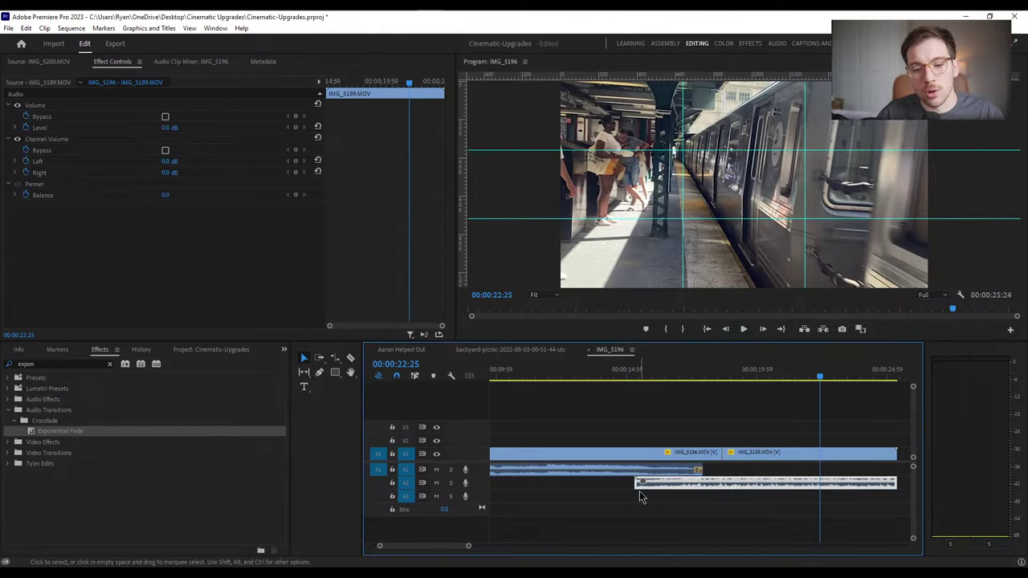
left_click_drag(636, 483, 722, 474)
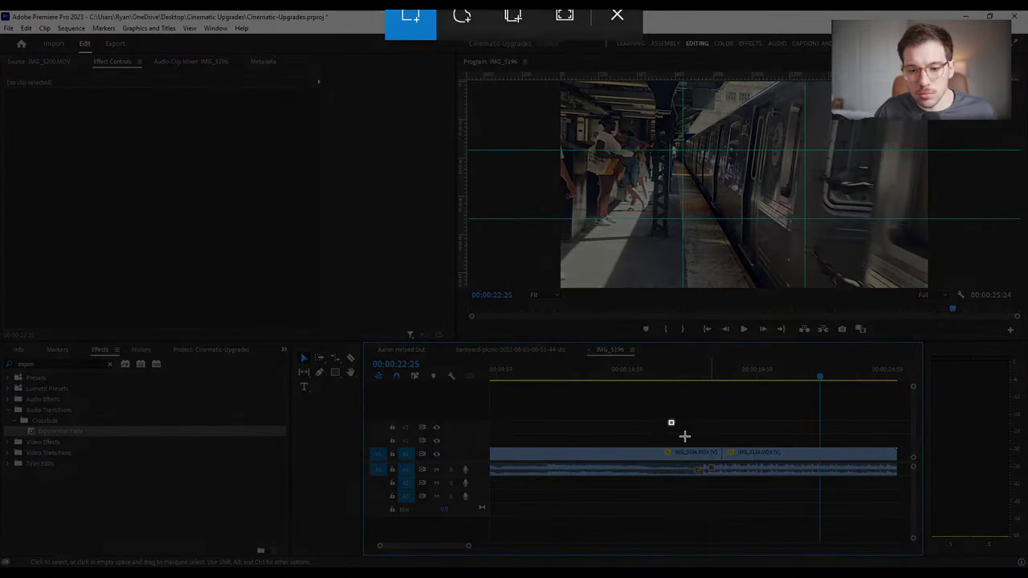
Capture the timeline around the cut, paste it into the 180 degree rule document in Photoshop, and enlarge it over the drawing
left_click_drag(668, 420, 757, 510)
mouse_move(462, 6)
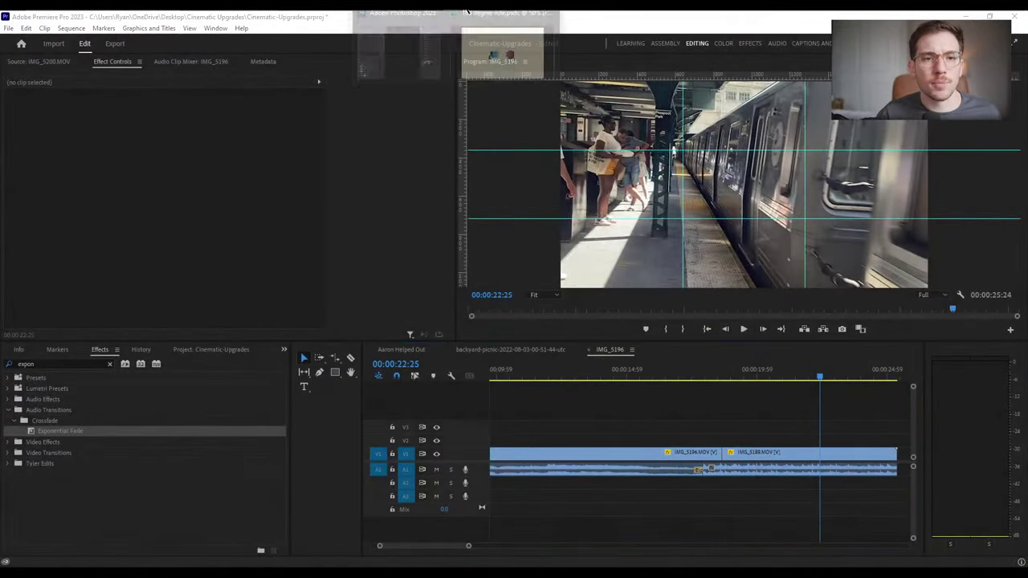
left_click(478, 47)
key("ctrl+v")
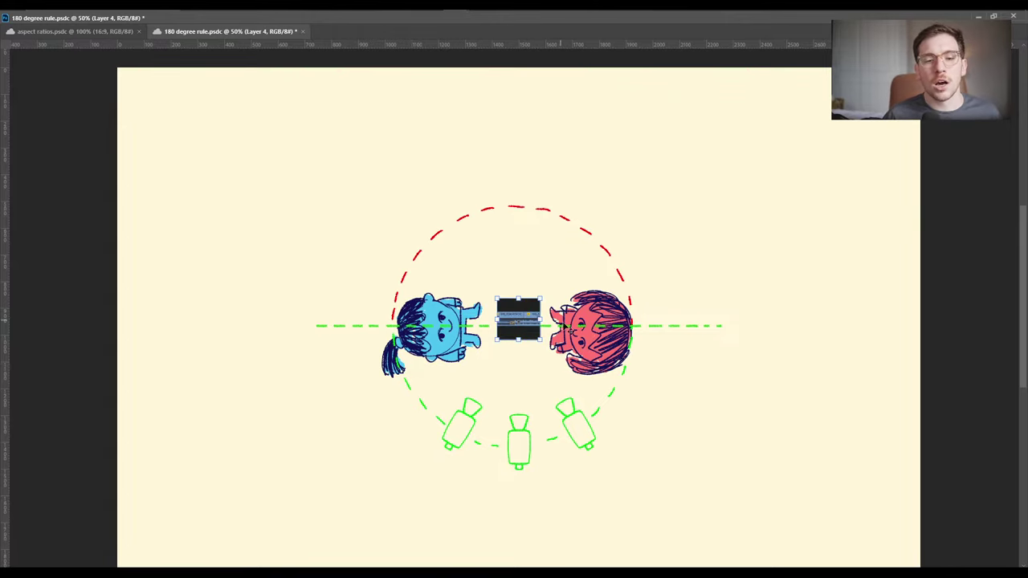
left_click_drag(540, 339, 627, 418)
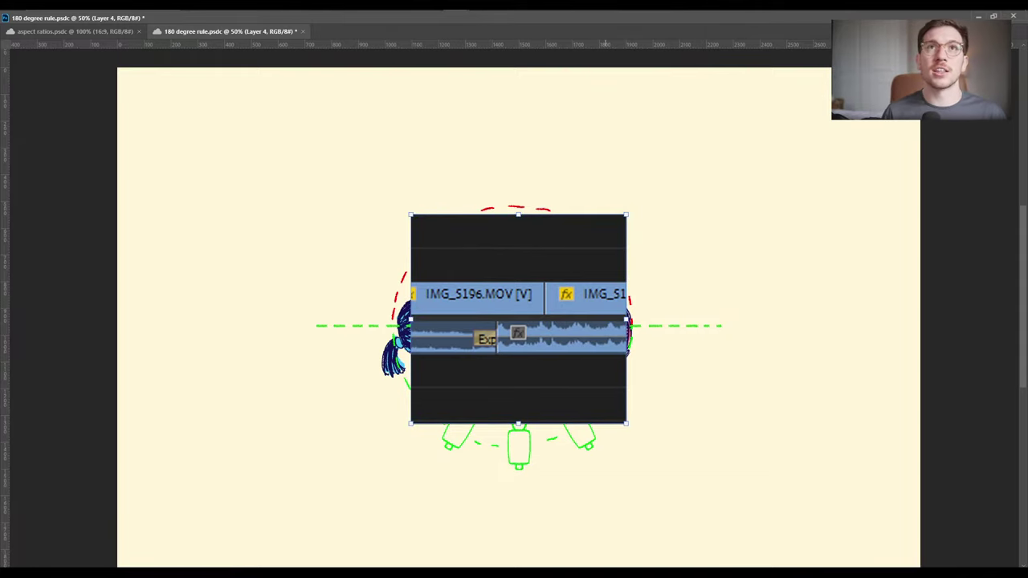
key("Return")
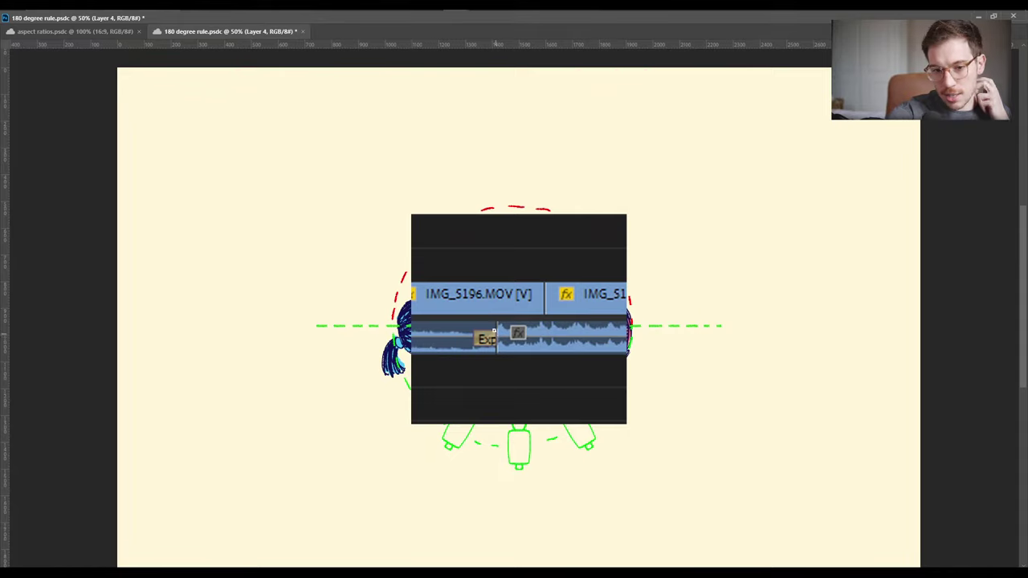
Draw a red J-shaped curve from the audio cut up past the video cut and start a label beside it
mouse_move(498, 340)
left_mouse_down()
mouse_move(555, 329)
mouse_move(559, 280)
left_mouse_up()
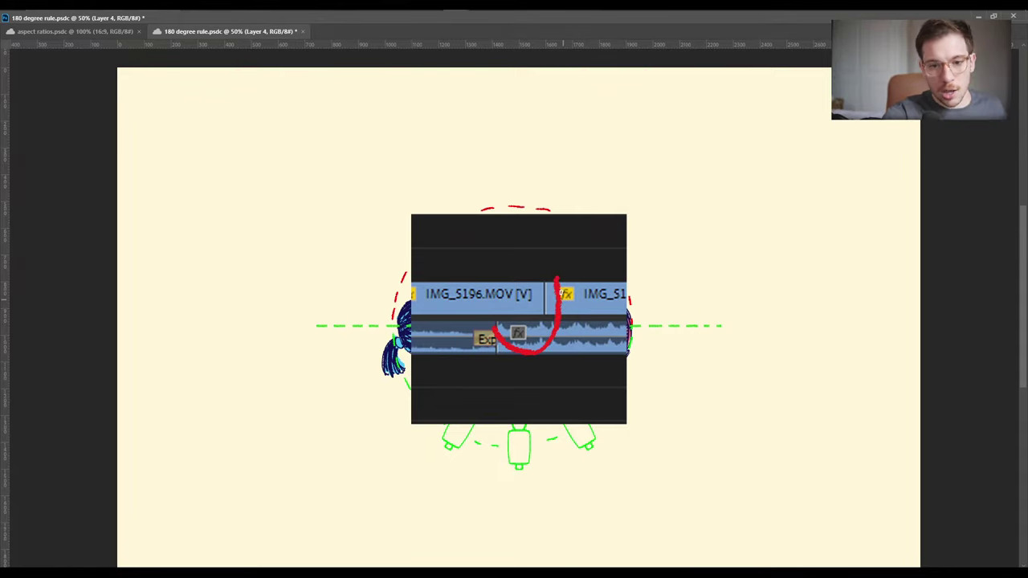
key("ctrl+z")
left_click_drag(497, 340, 553, 273)
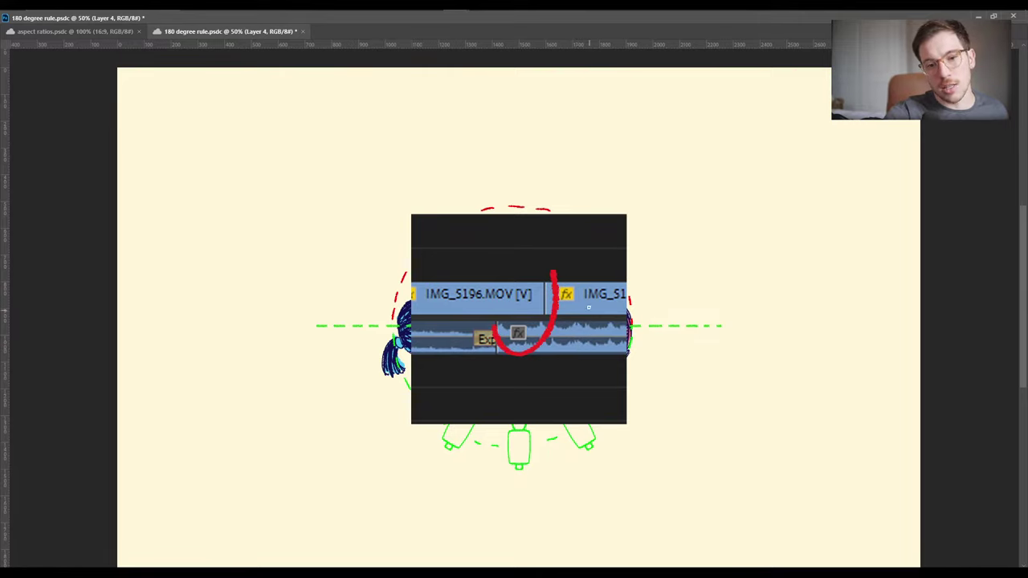
left_click_drag(563, 267, 585, 259)
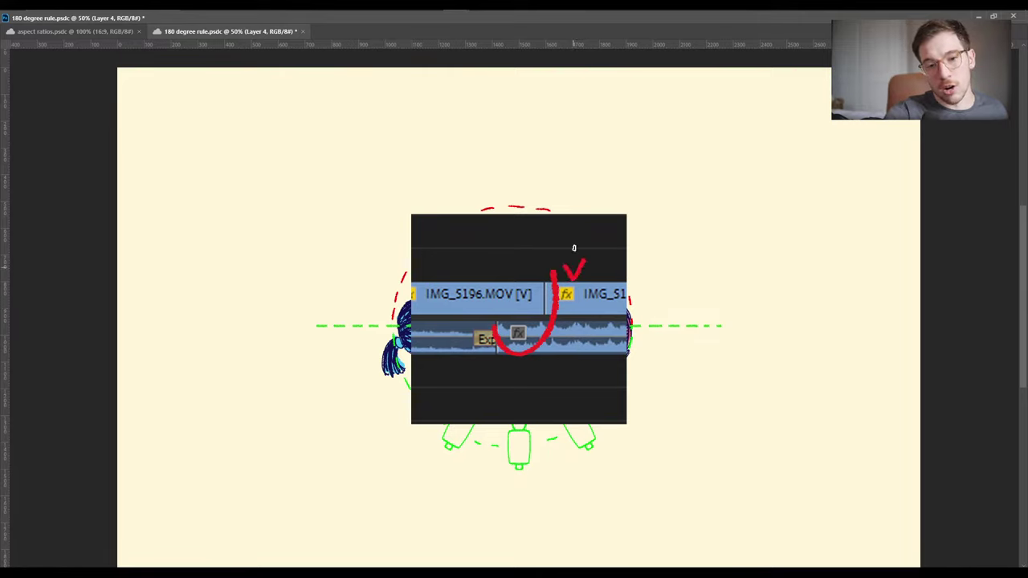
left_click_drag(575, 206, 575, 276)
Undo the red annotations and the pasted timeline capture, and switch back to Premiere Pro
key("ctrl+z")
key("ctrl+z")
key("ctrl+z")
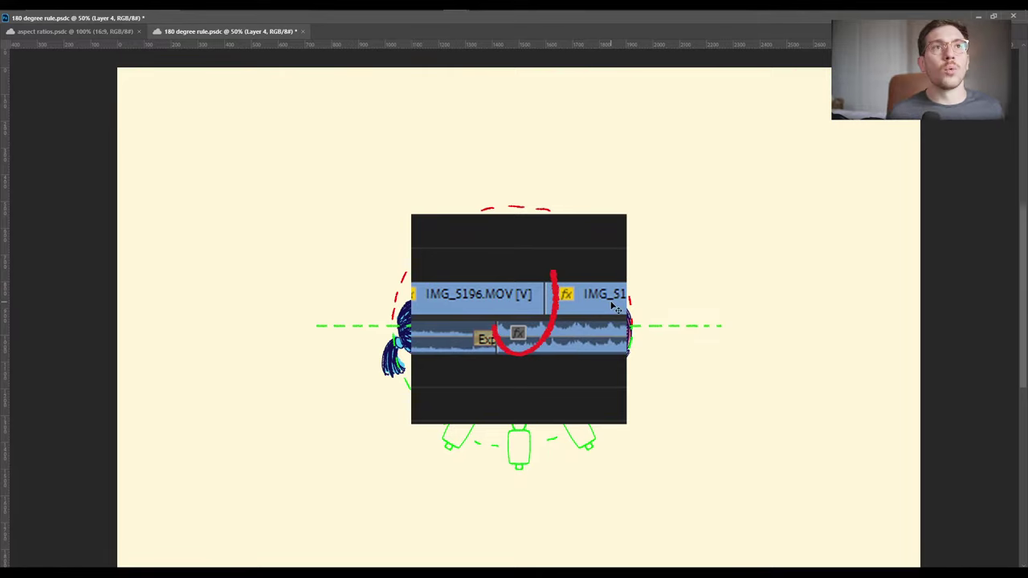
key("ctrl+z")
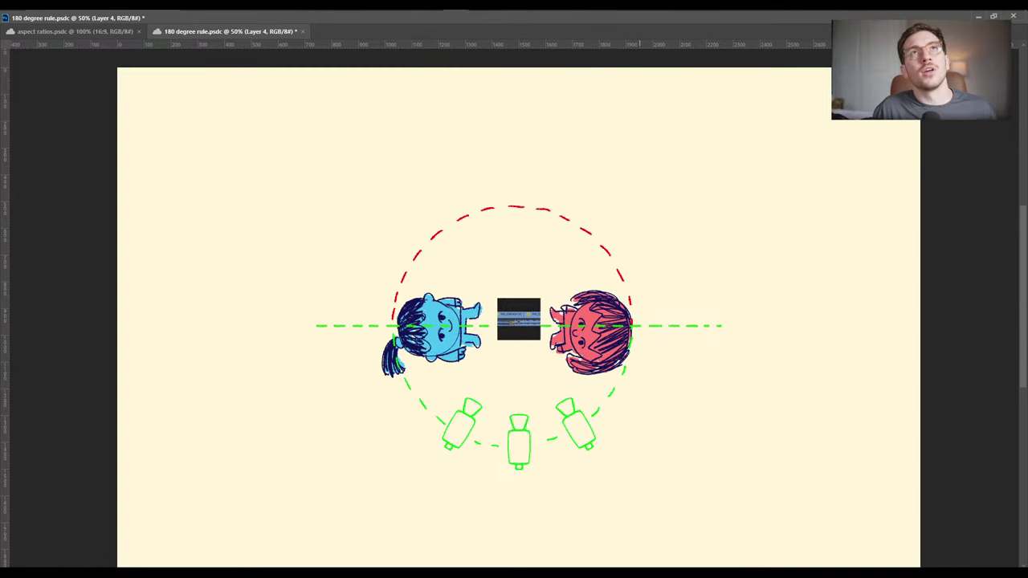
key("ctrl+z")
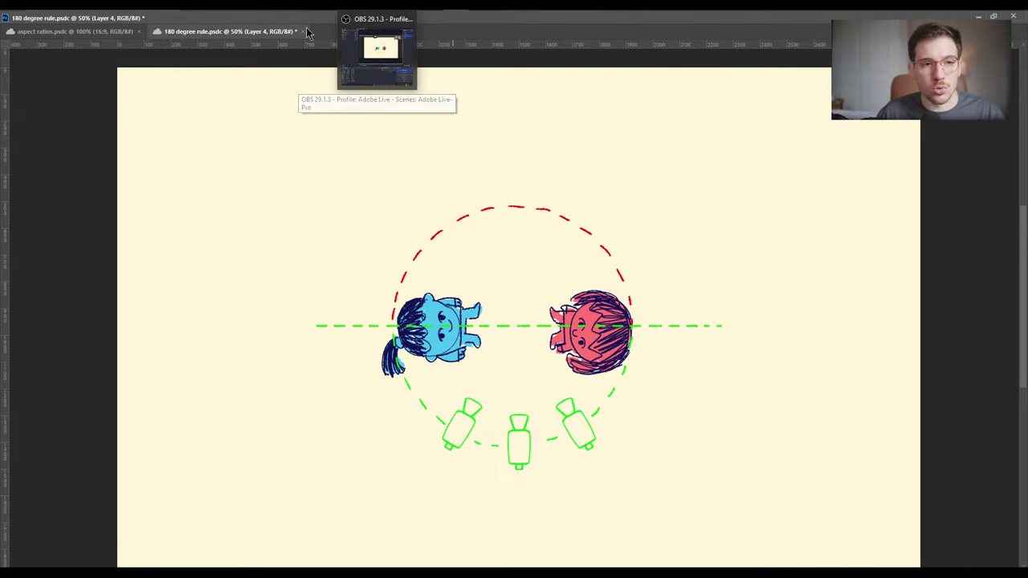
left_click(429, 9)
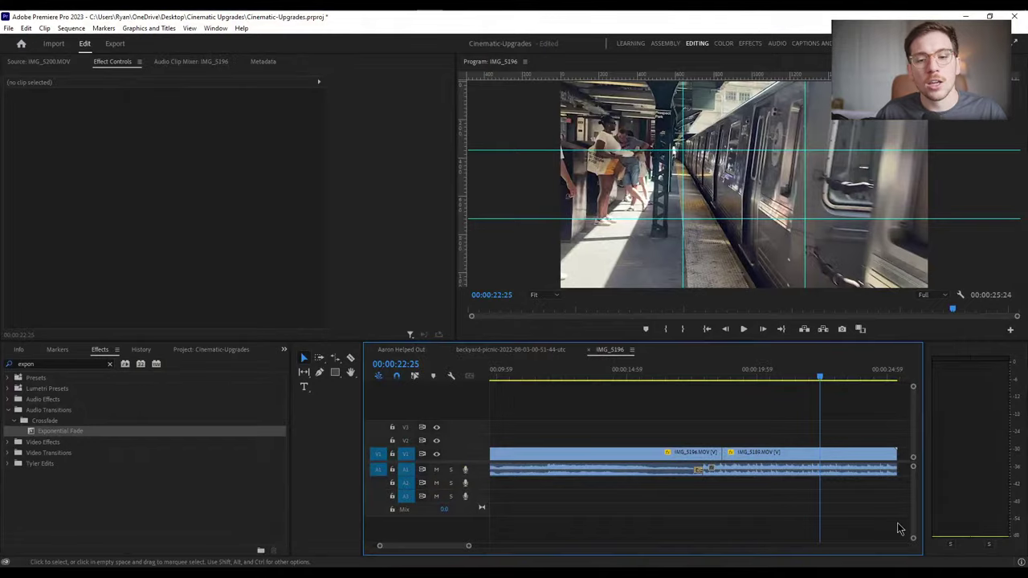
Move the video cut between IMG_5196.MOV and IMG_5189.MOV ahead of their audio cut and play across the transition
left_click(747, 468)
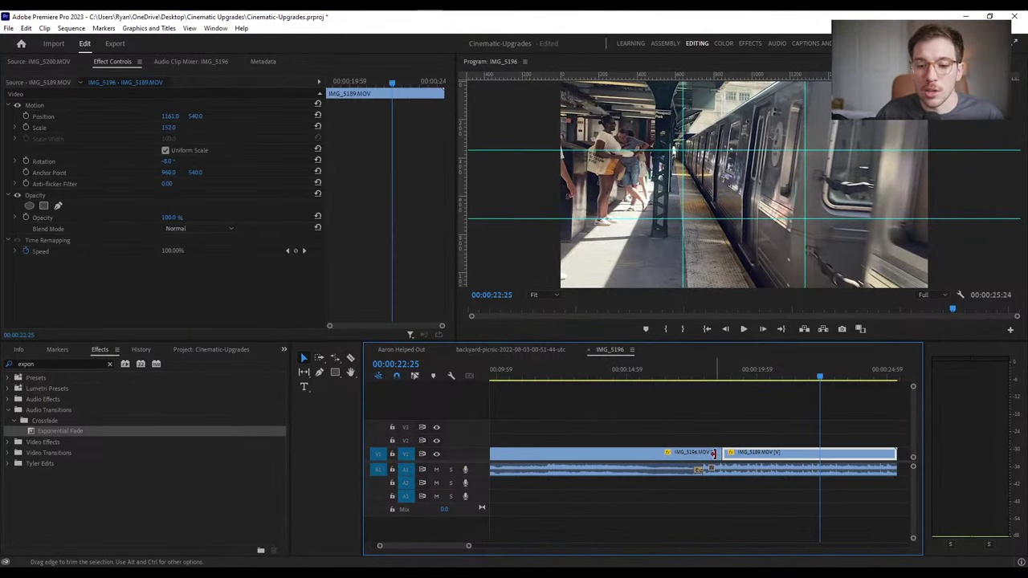
left_click(721, 453)
left_click_drag(709, 469, 671, 472)
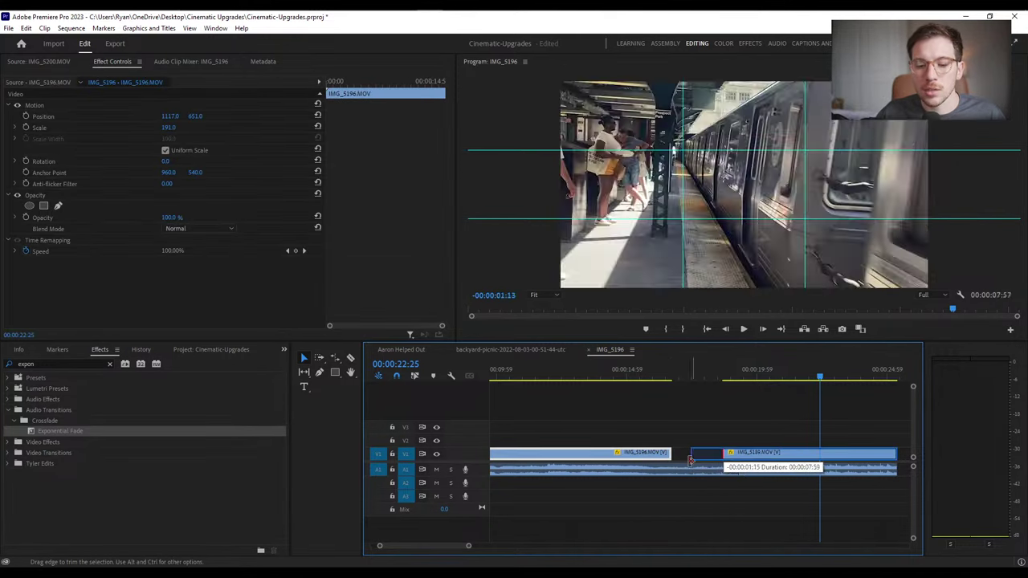
left_click(647, 379)
key("space")
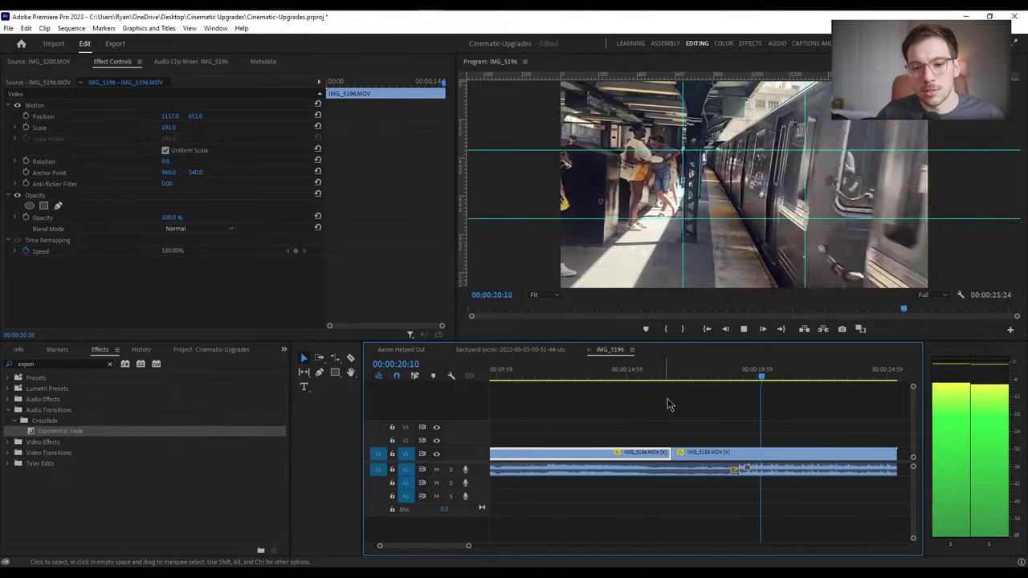
Move the IMG_5189.MOV audio to track A2, overlapping the end of the IMG_5196.MOV audio, and apply Exponential Fade at its start
left_click_drag(757, 471, 678, 485)
left_click(659, 371)
left_click(731, 485)
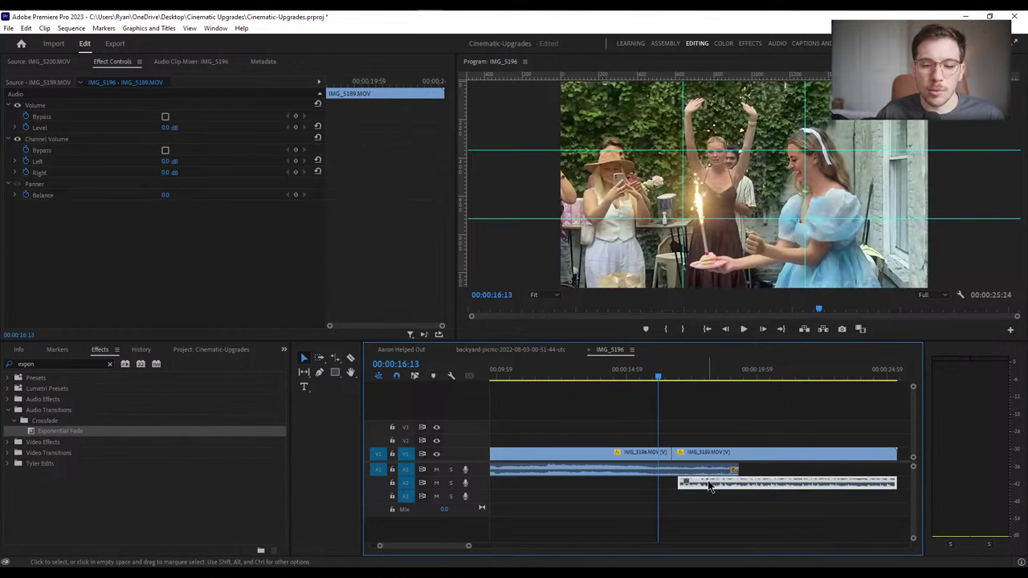
left_click_drag(93, 434, 743, 492)
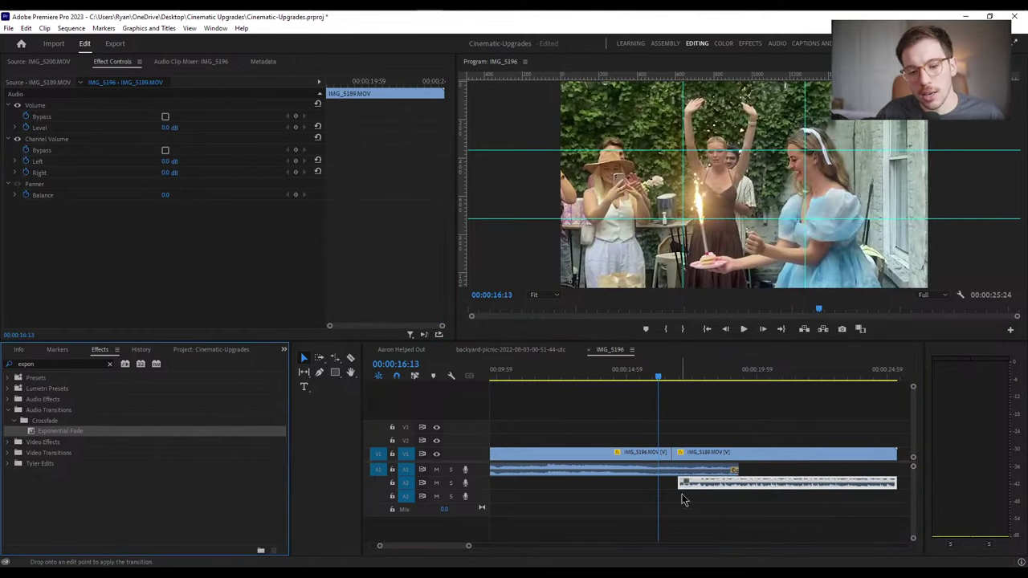
key("=")
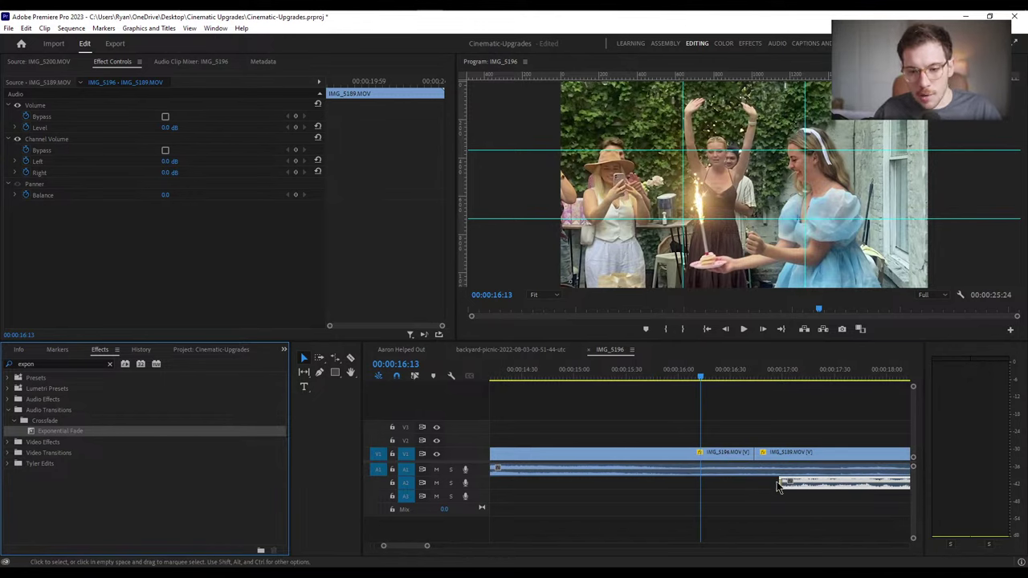
left_click(780, 487)
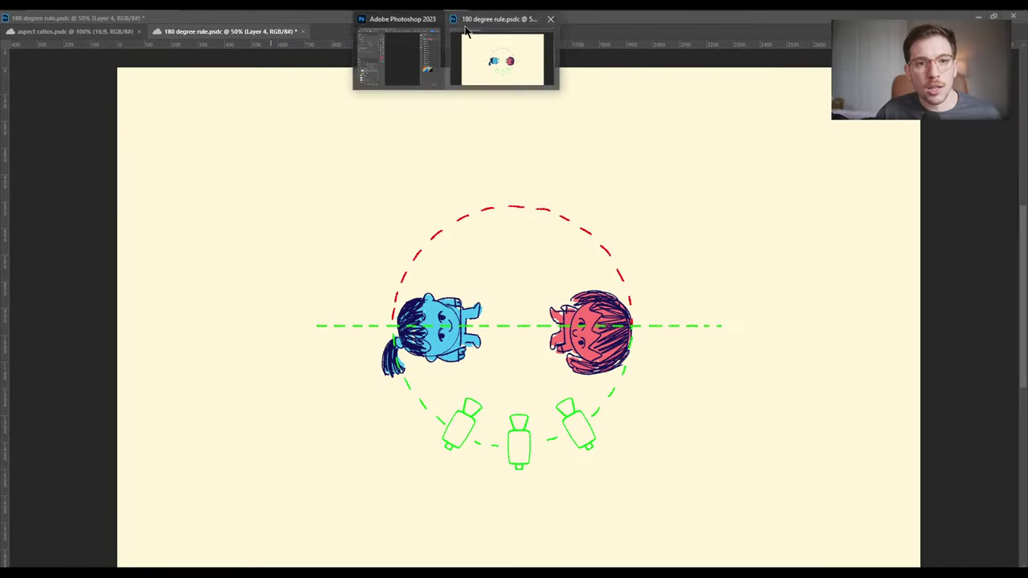
Paste a capture of the offset cuts into the 180 degree rule document in Photoshop and enlarge it over the drawing
left_click(595, 325)
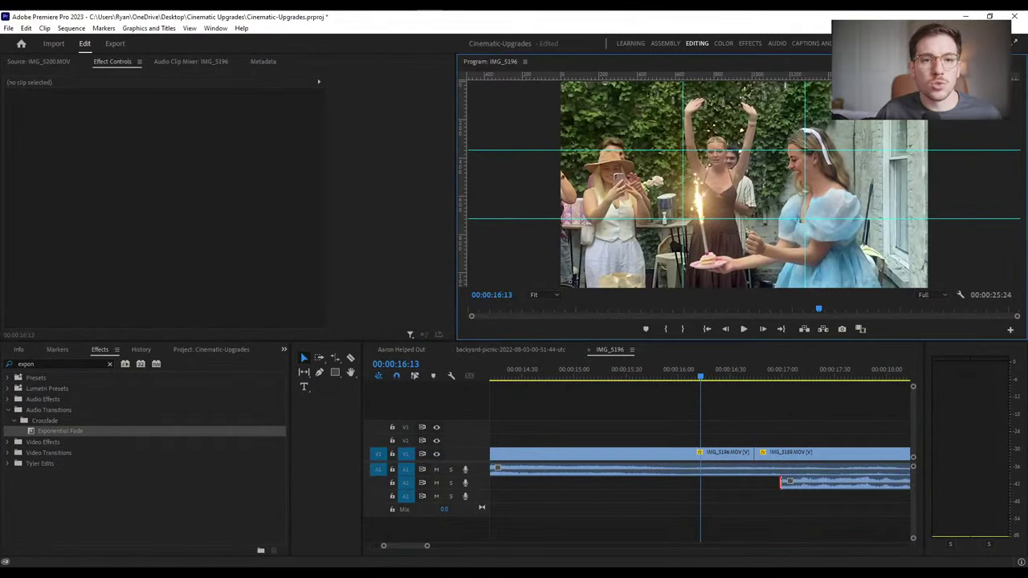
left_click(498, 54)
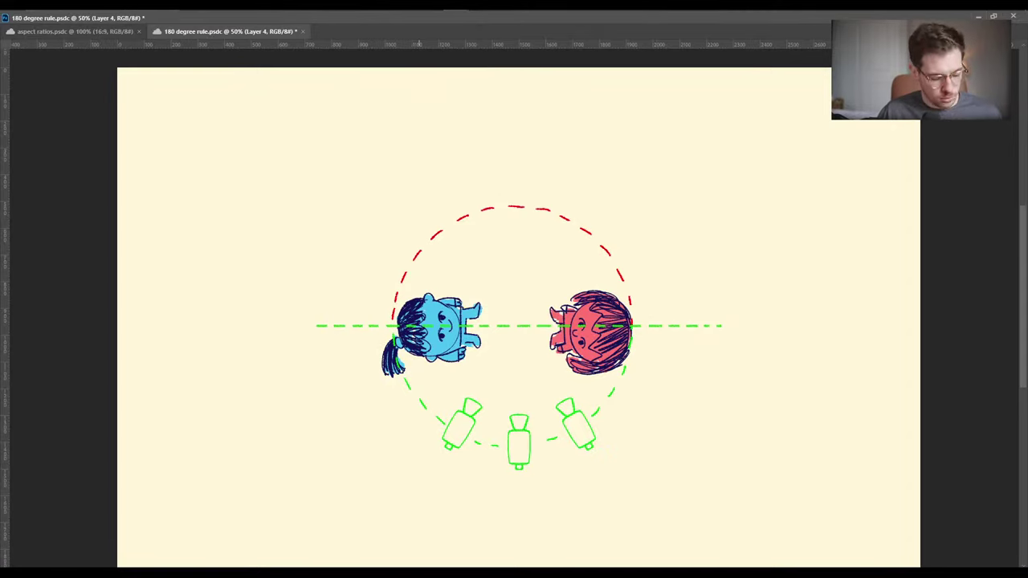
key("ctrl+v")
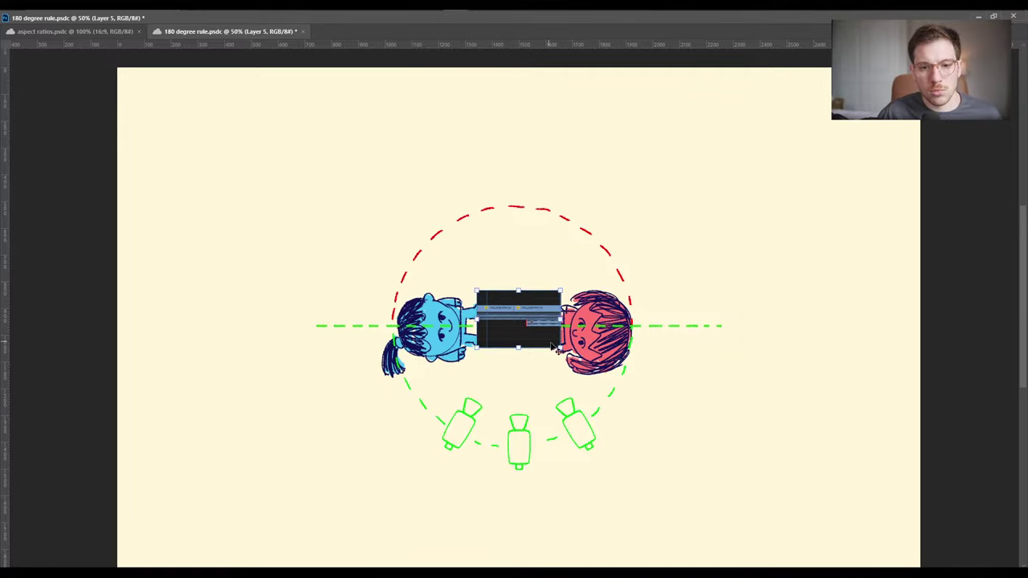
left_click_drag(553, 346, 628, 423)
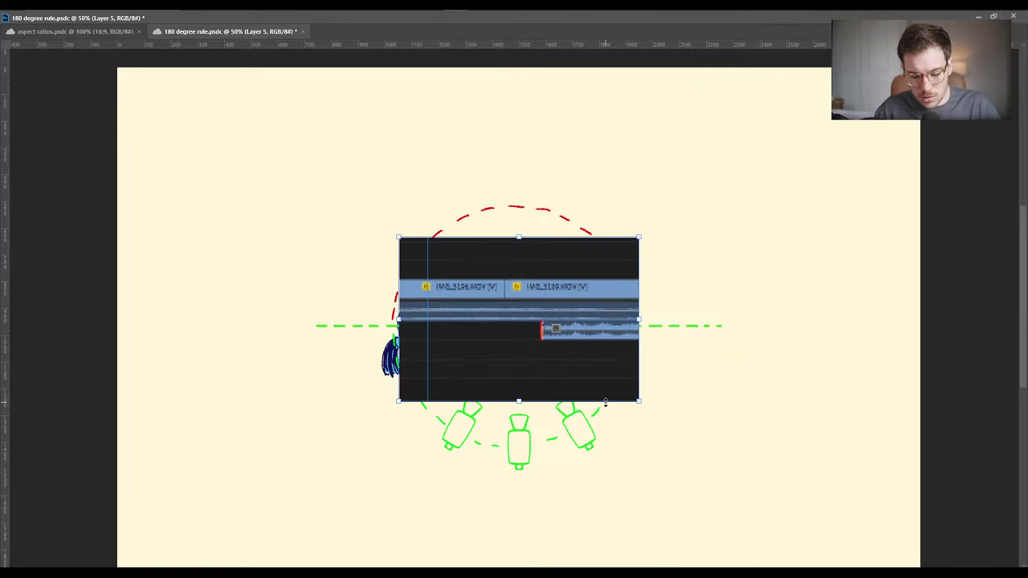
key("Return")
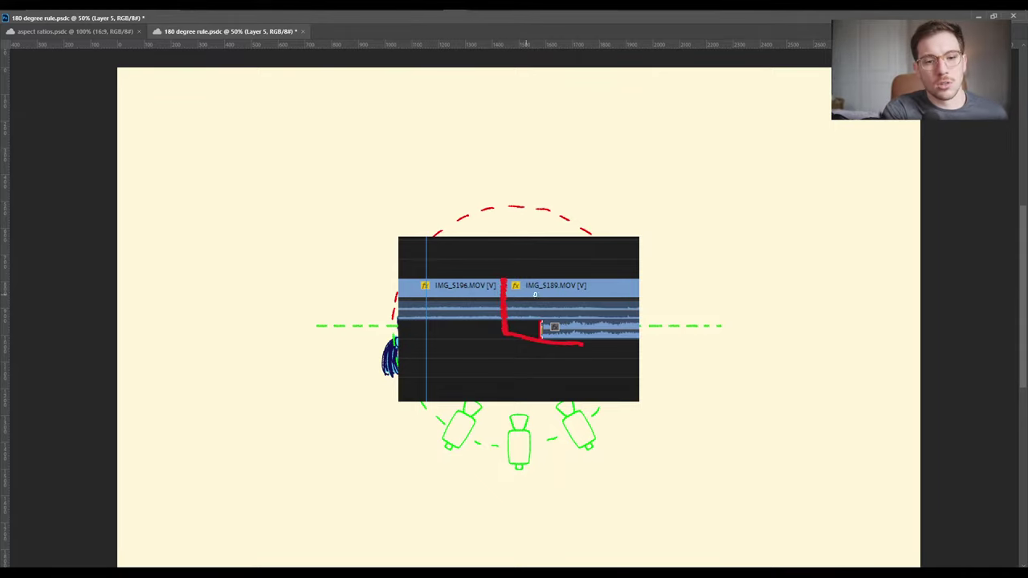
Mark the offset from video cut to audio cut with a red L shape, undo the annotations, and switch back to Premiere Pro
left_click_drag(722, 315, 774, 274)
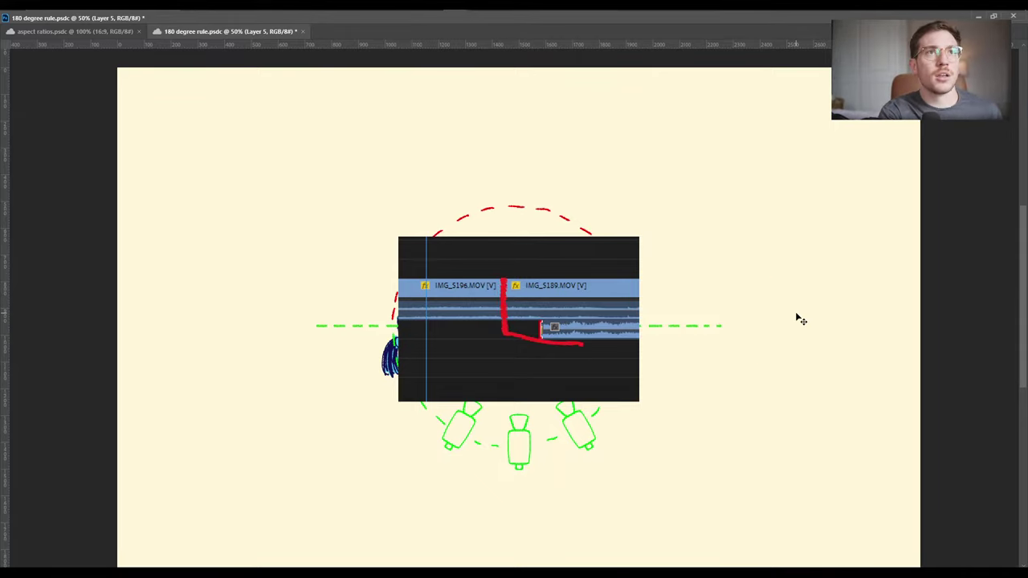
key("ctrl+z")
key("ctrl+z")
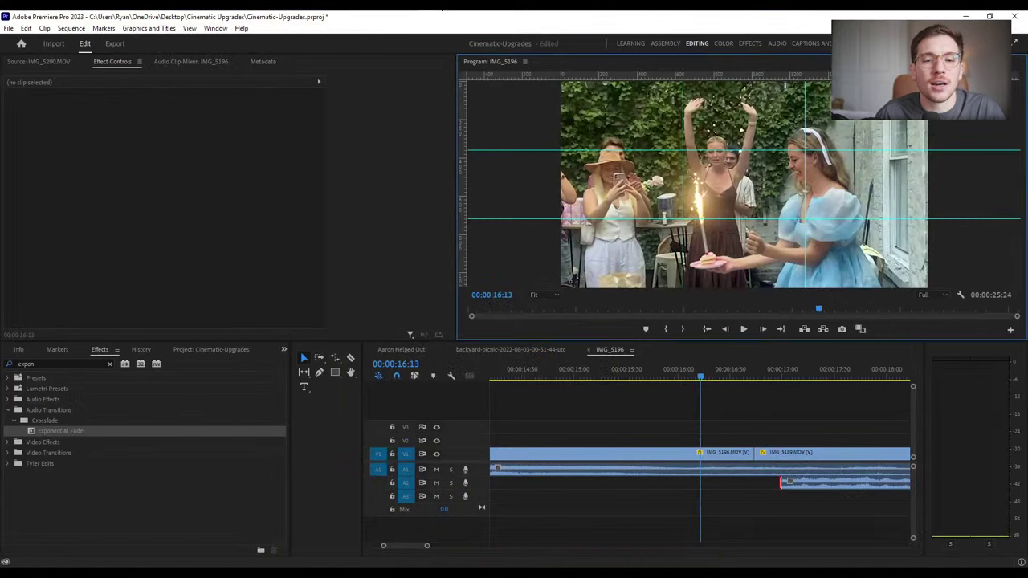
Review the clips around the L-cut, open the Aaron Helped Out sequence, and scrub to 00:00:11:17
left_click_drag(699, 376, 814, 499)
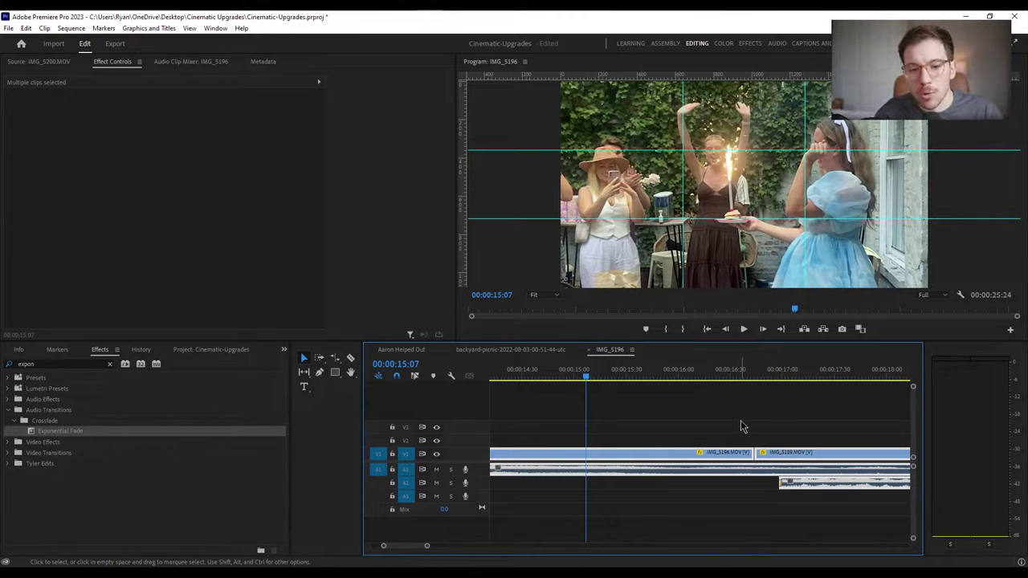
left_click_drag(741, 426, 819, 535)
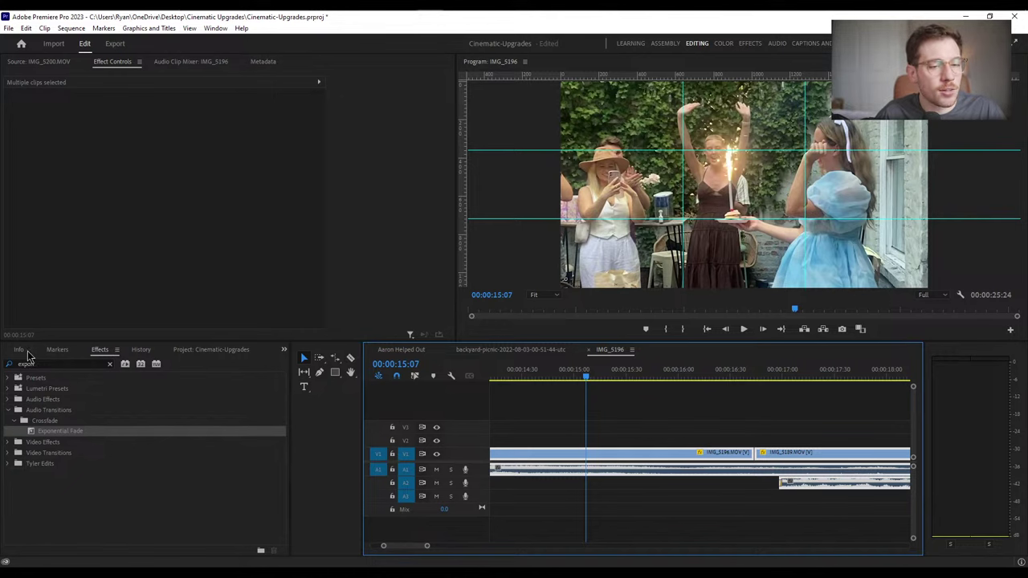
left_click(490, 352)
left_click(408, 351)
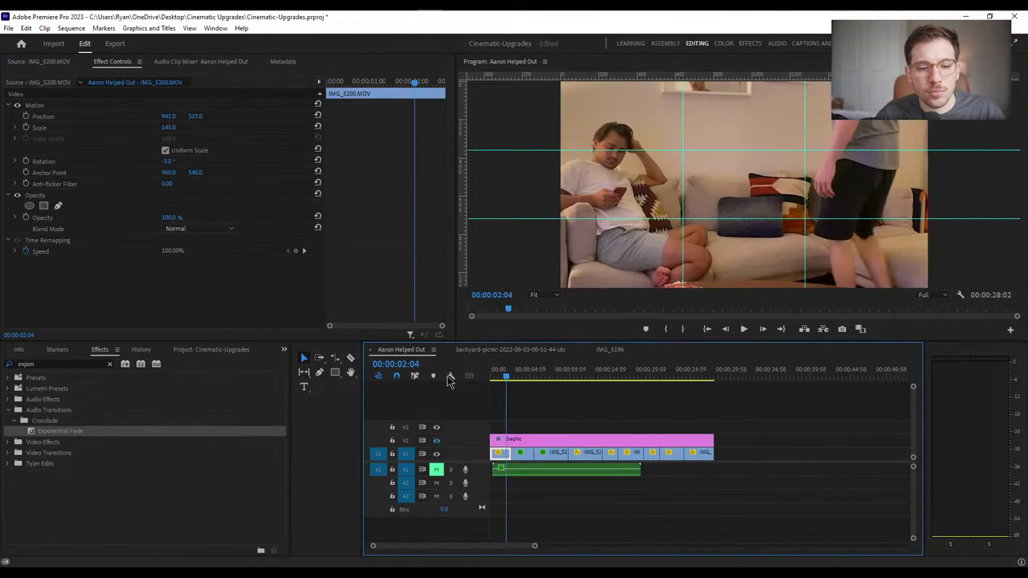
left_click_drag(504, 380, 584, 386)
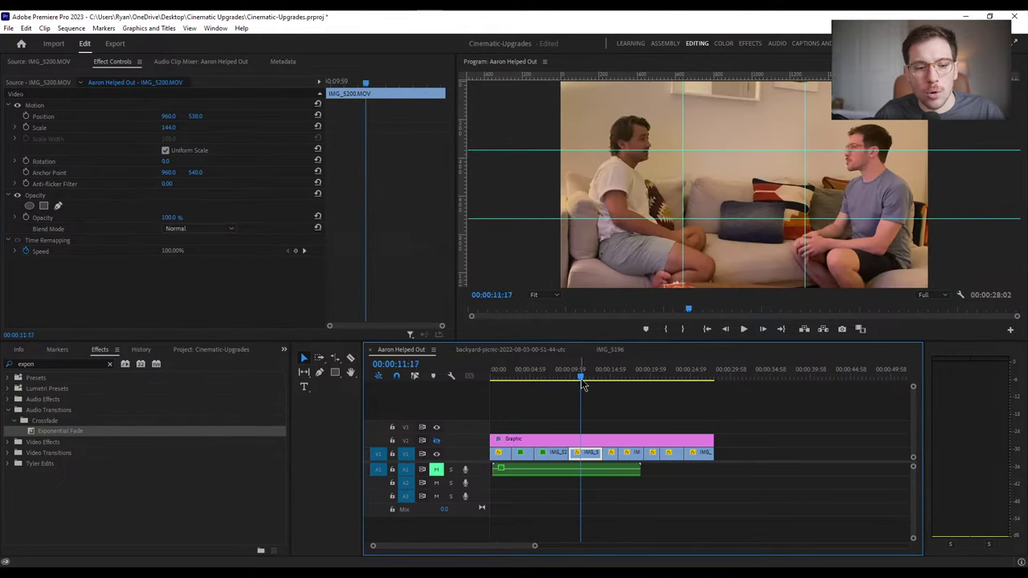
Show the project's media list and scrub back to 00:00:02:24, just before the end of the first IMG_5200.MOV clip
left_click(248, 351)
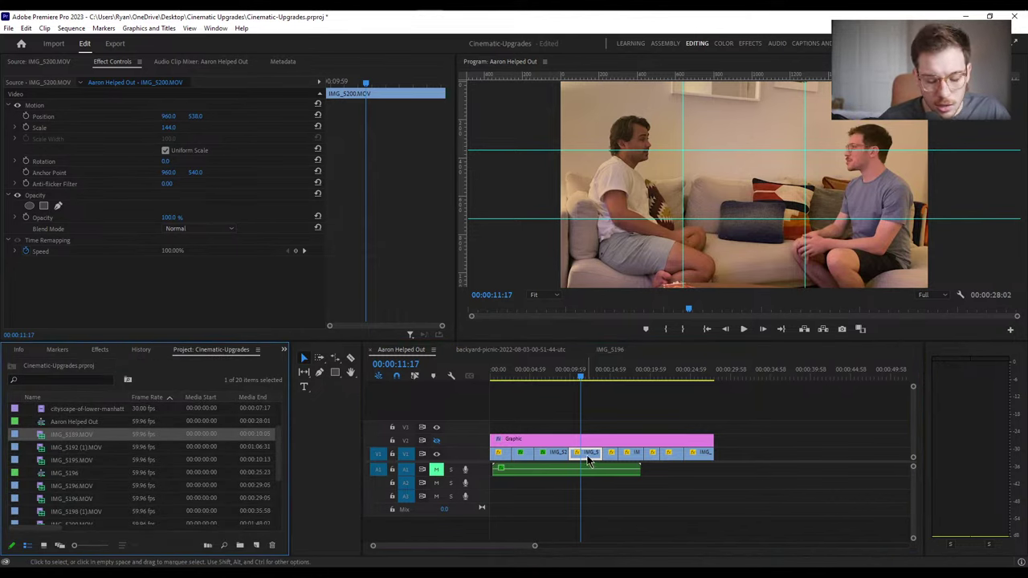
scroll(585, 458, "up", 4)
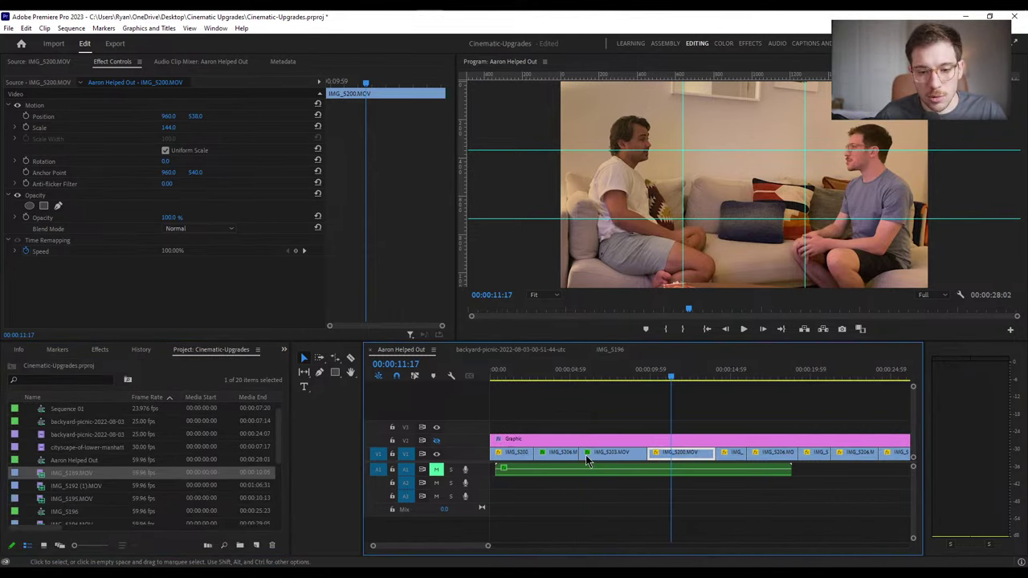
scroll(586, 455, "down", 2)
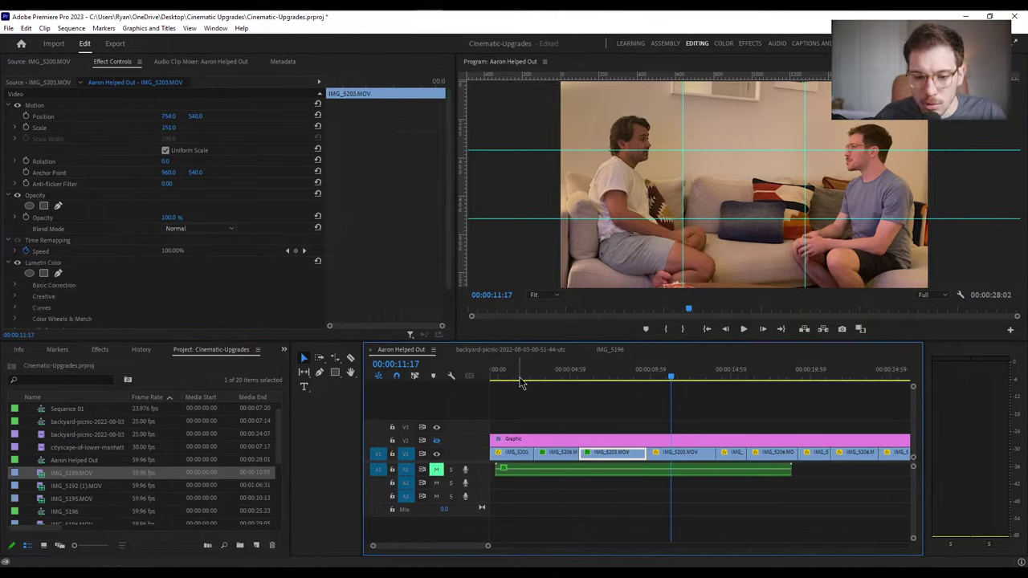
left_click(534, 379)
left_click_drag(534, 379, 531, 487)
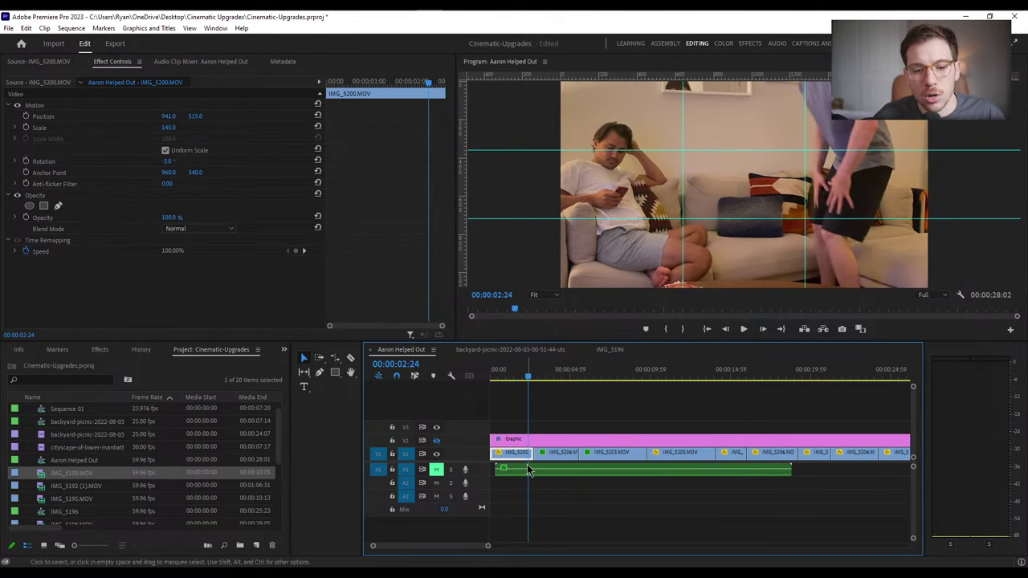
Shift all video clips after the first IMG_5200.MOV later in the timeline to open a gap before IMG_5206.MOV
left_click(549, 459)
key("minus")
key("minus")
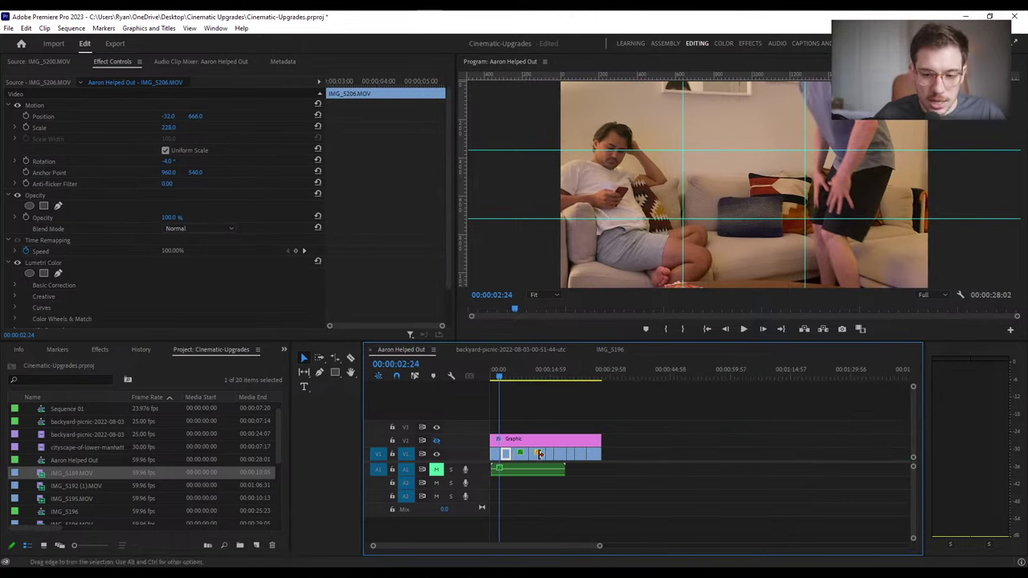
left_click_drag(624, 461, 505, 456)
key("equal")
key("equal")
key("equal")
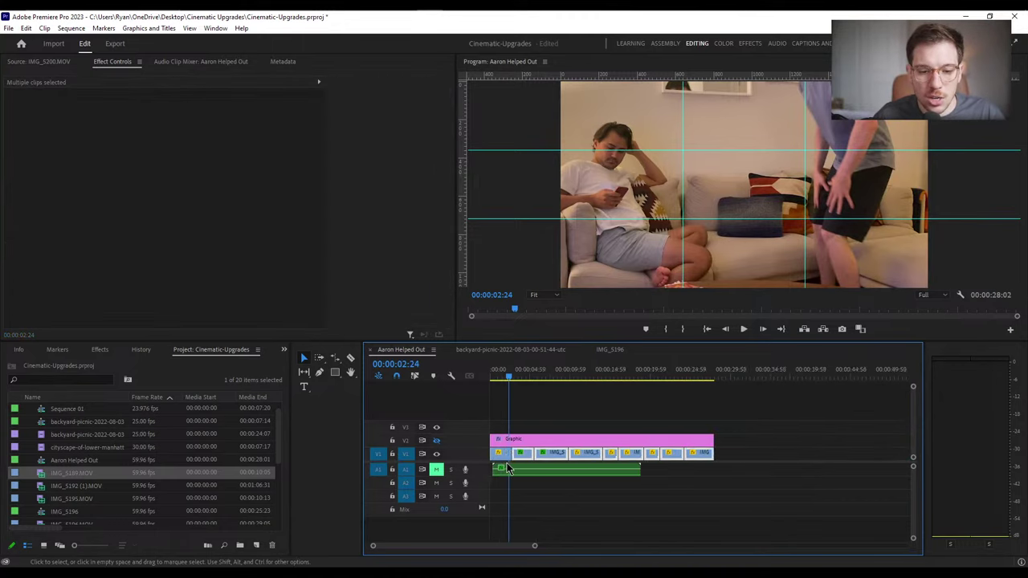
left_click_drag(618, 455, 720, 454)
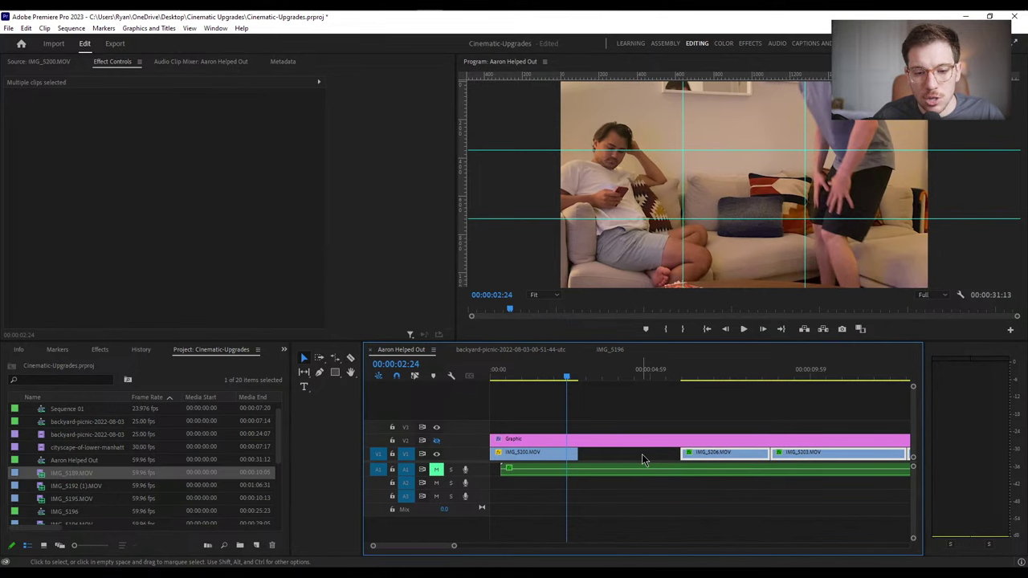
Extend the end of the first IMG_5200.MOV clip to about 00:00:05:16 and play the added footage
left_click(642, 454)
left_click_drag(577, 454, 658, 455)
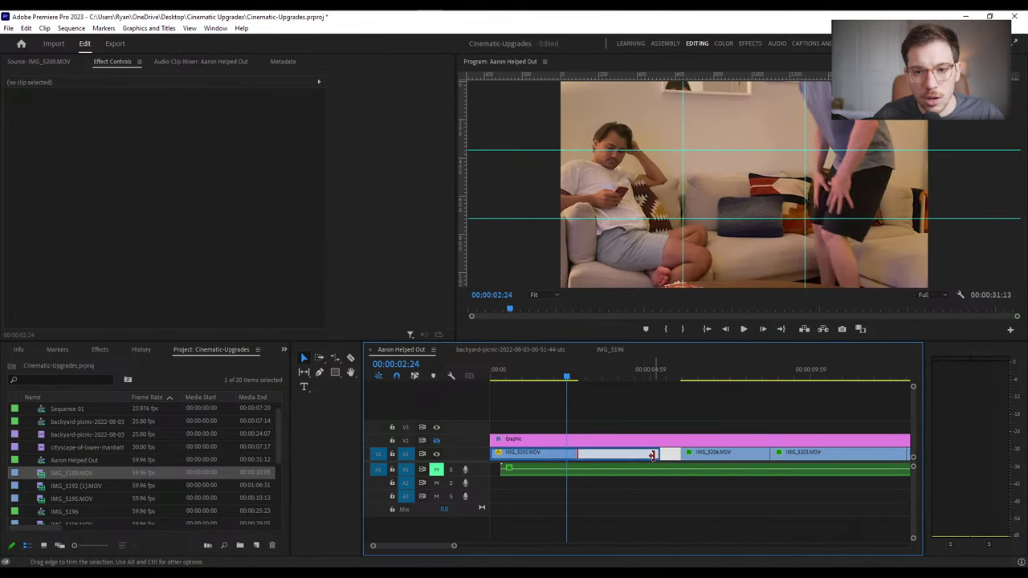
left_click(562, 454)
left_click(547, 377)
key("space")
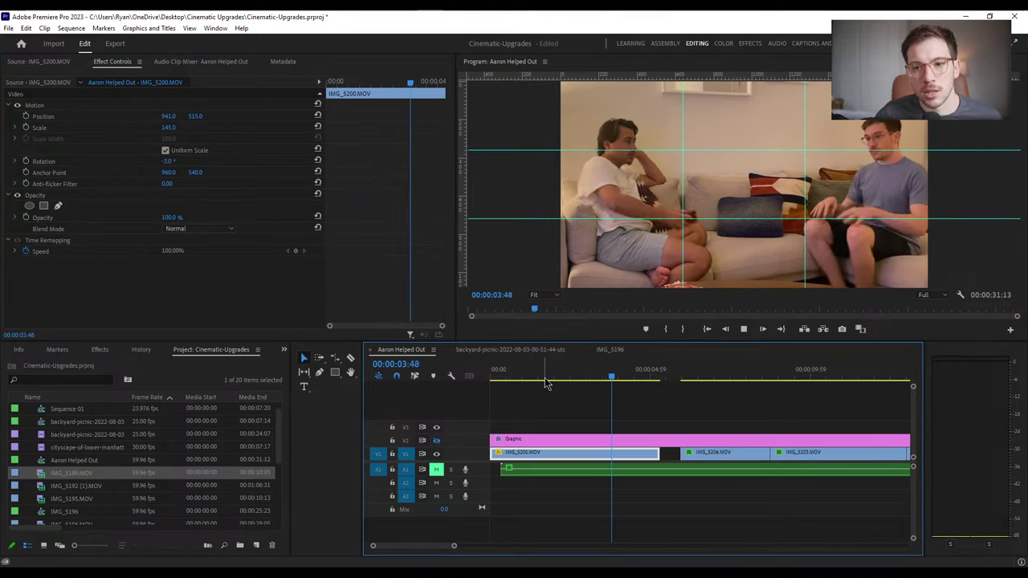
key("space")
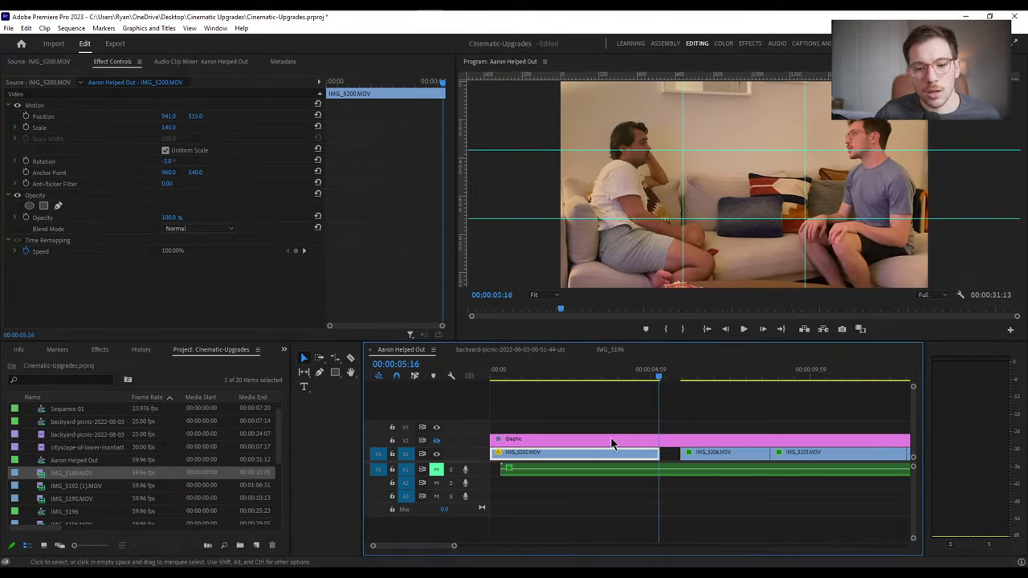
Trim IMG_5200.MOV back to its earlier end, extend the start of IMG_5206.MOV about 00:00:02:24 into the gap, and play it
left_click_drag(657, 454, 577, 454)
left_click(683, 452)
left_click_drag(683, 452, 604, 453)
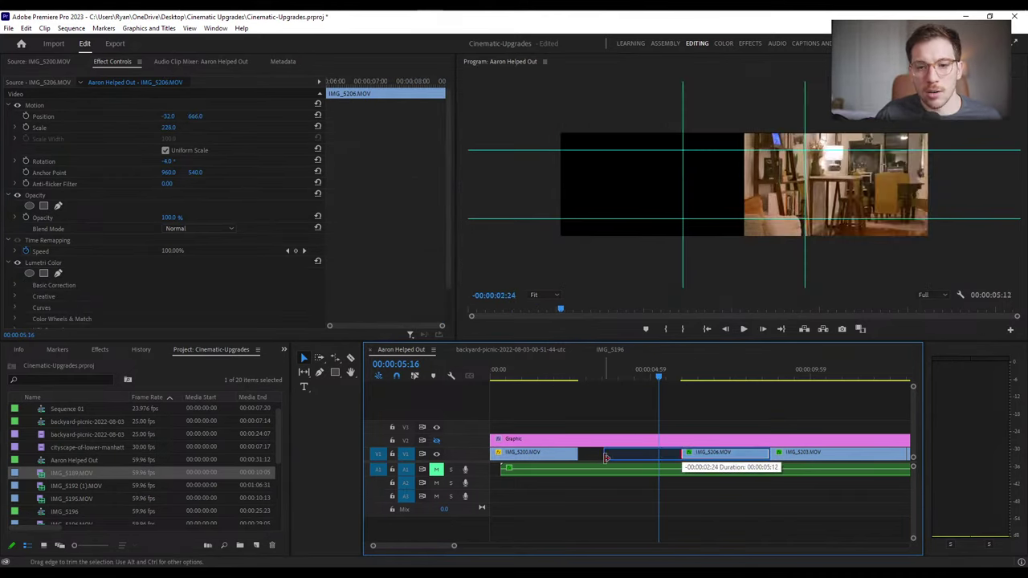
left_click(599, 378)
key("space")
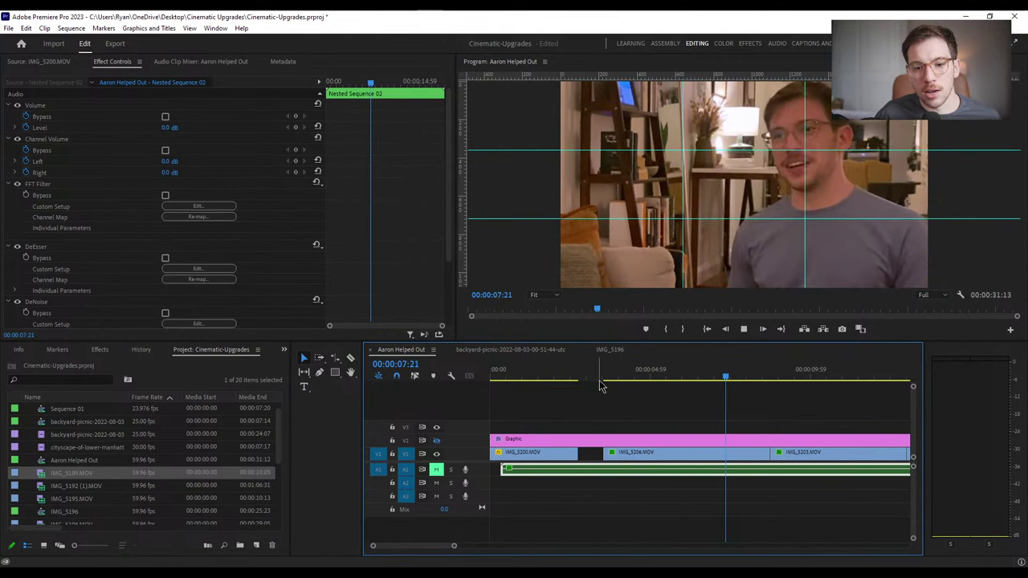
Undo the IMG_5206.MOV extension, lengthen the first IMG_5200.MOV clip slightly, and place a start-trimmed IMG_5206.MOV directly against its end
key("ctrl+z")
mouse_move(566, 377)
left_mouse_down()
mouse_move(551, 377)
mouse_move(580, 379)
left_mouse_up()
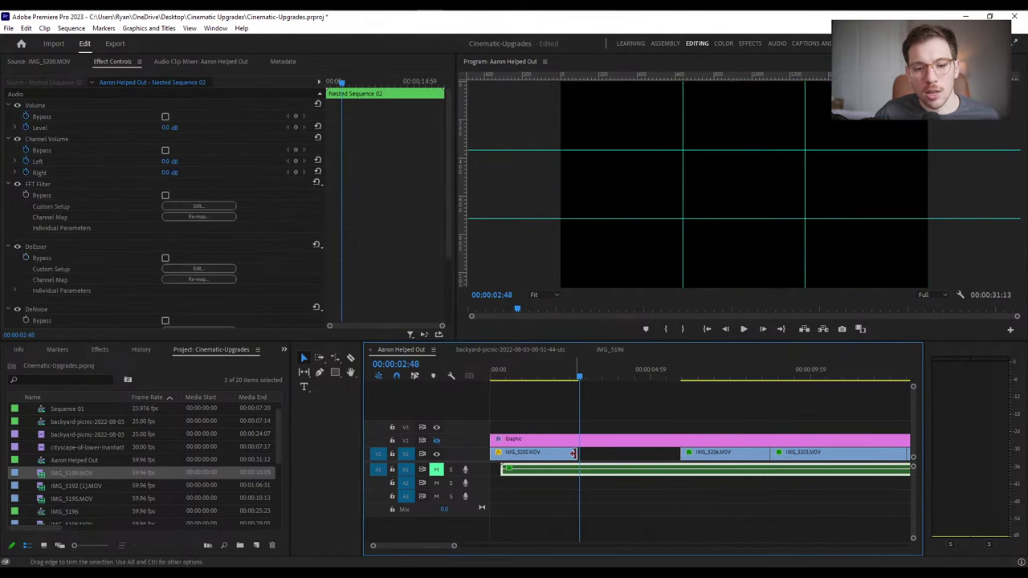
left_click_drag(572, 454, 608, 454)
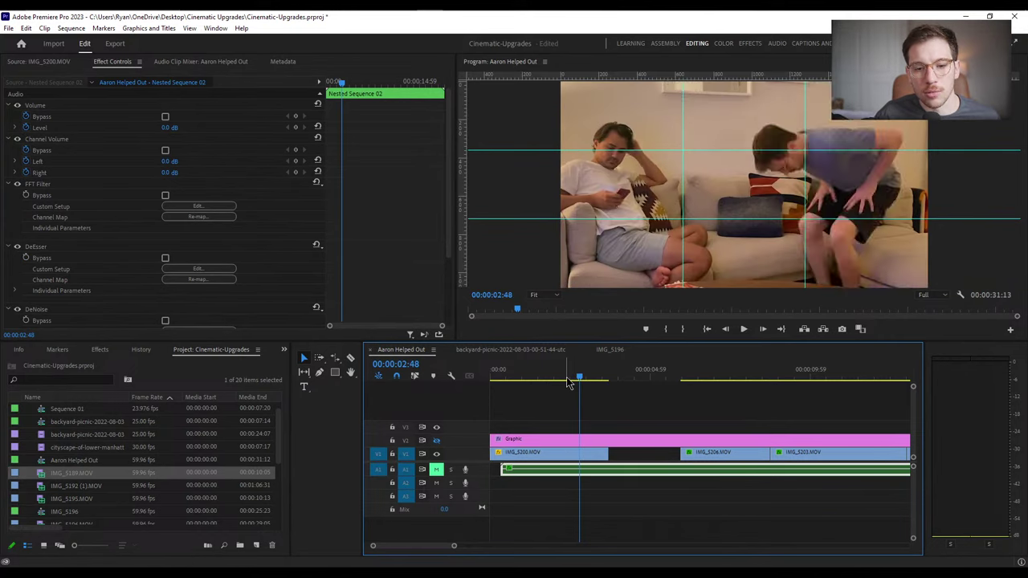
left_click_drag(568, 382, 709, 401)
left_click_drag(682, 453, 638, 458)
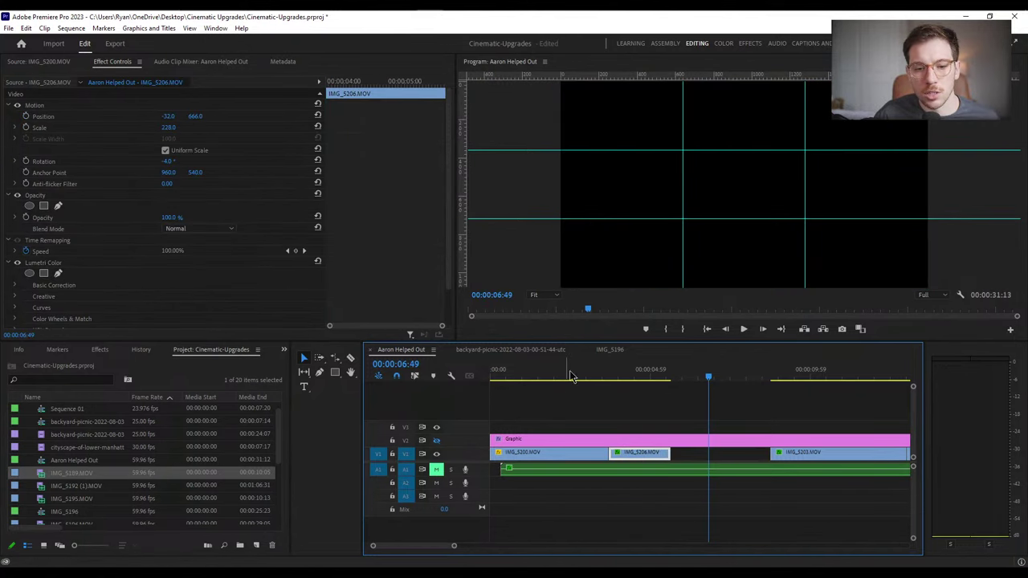
Play across the revised cut from IMG_5200.MOV to IMG_5206.MOV and scrub back to 00:00:03:28
left_click(572, 377)
key("space")
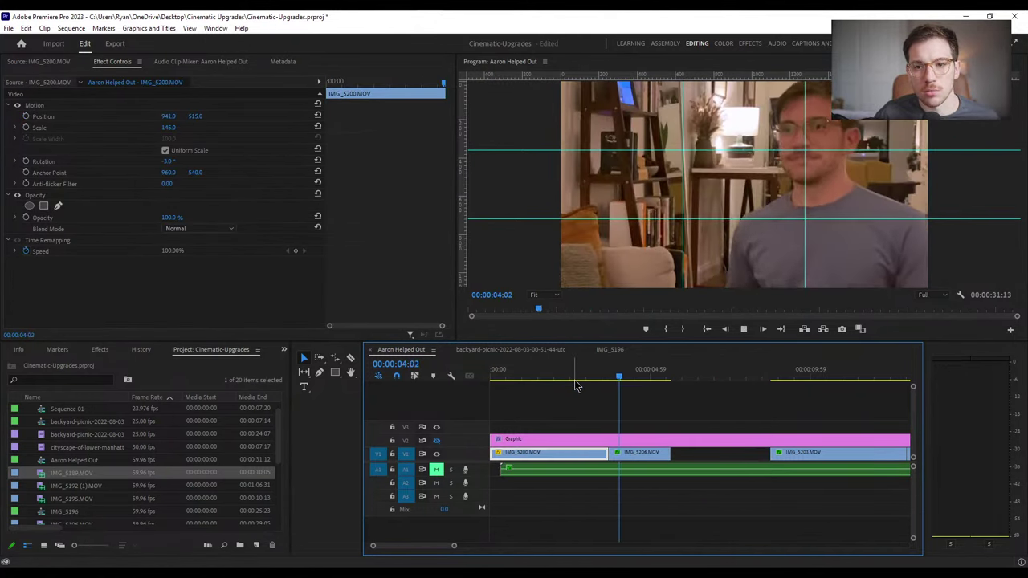
key("space")
left_click_drag(582, 378, 601, 378)
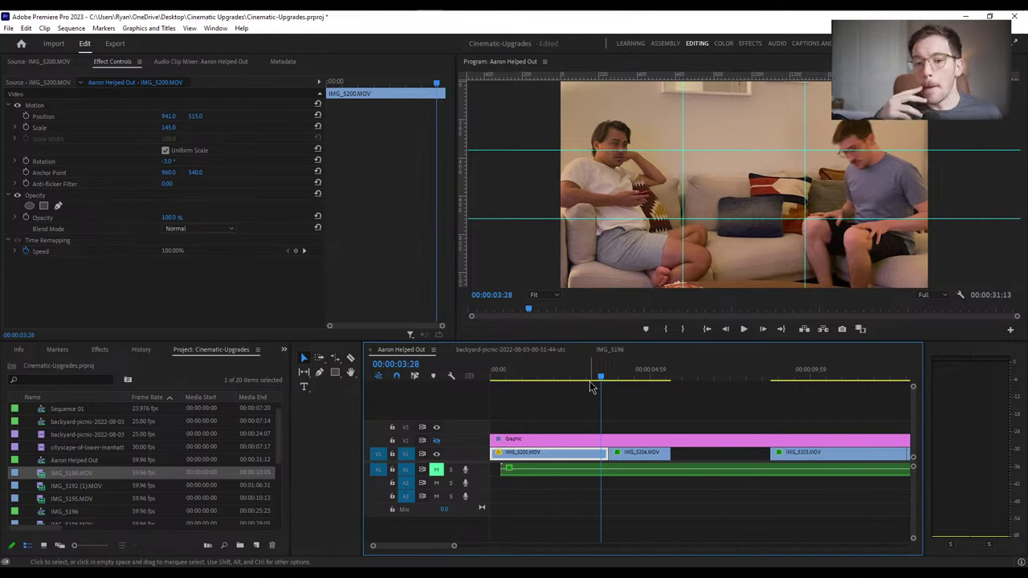
Undo the trims and the clip shift in the Aaron Helped Out sequence, and review the original cut into IMG_5206.MOV
key("ctrl+z")
key("ctrl+z")
key("ctrl+z")
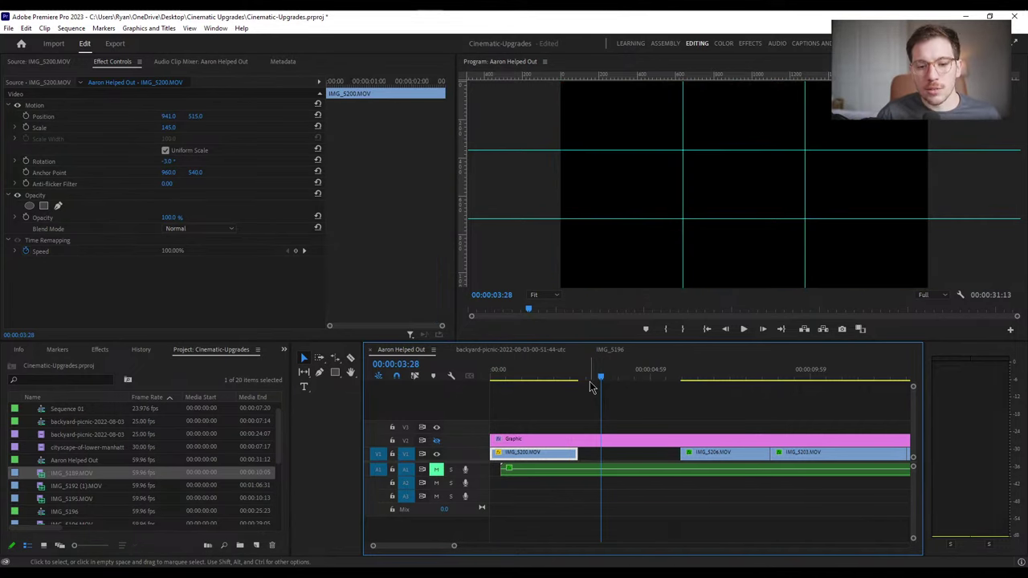
key("ctrl+z")
mouse_move(593, 378)
left_mouse_down()
mouse_move(554, 377)
mouse_move(601, 373)
mouse_move(551, 375)
mouse_move(599, 379)
left_mouse_up()
key("space")
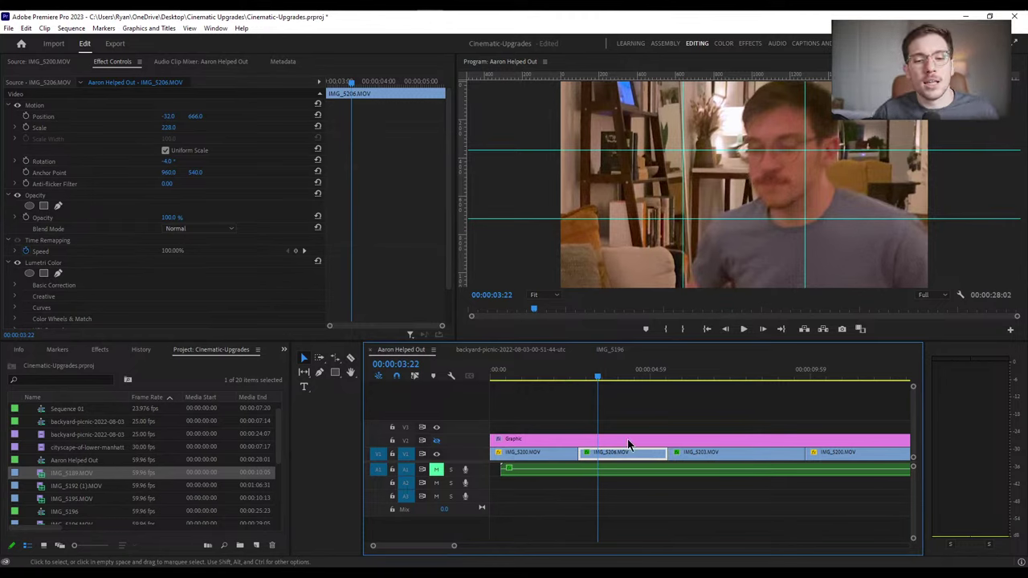
key("minus")
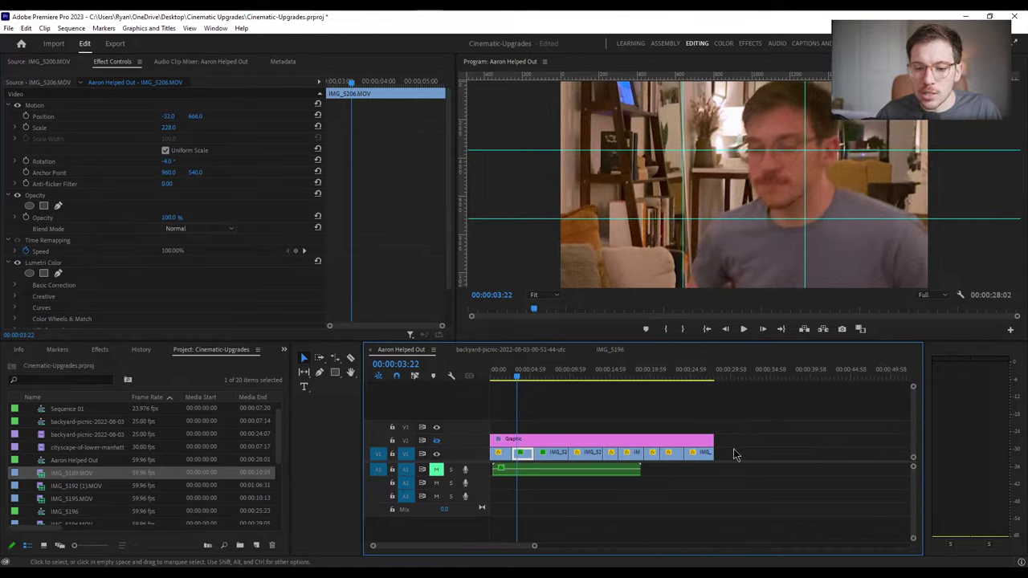
Shift the clips from IMG_5206.MOV onward about 1.5 seconds later, and extend IMG_5206.MOV's start back to the first IMG_5200.MOV clip
left_click_drag(733, 454, 514, 456)
key("=")
left_click_drag(608, 457, 579, 453)
left_click(649, 427)
Play across the cut into the extended IMG_5206.MOV twice, and undo the start extension and the clip shift
left_click(559, 375)
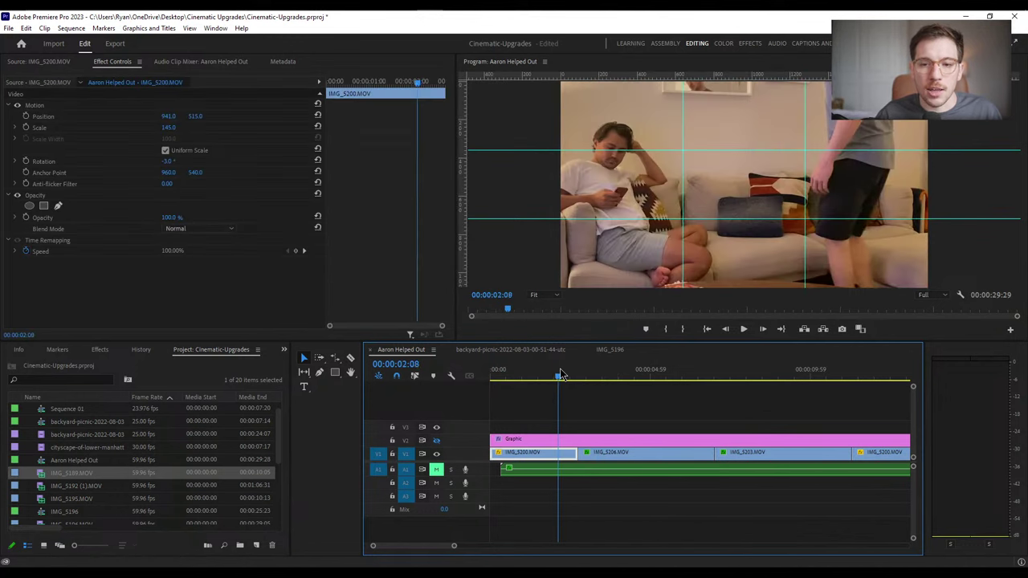
key("space")
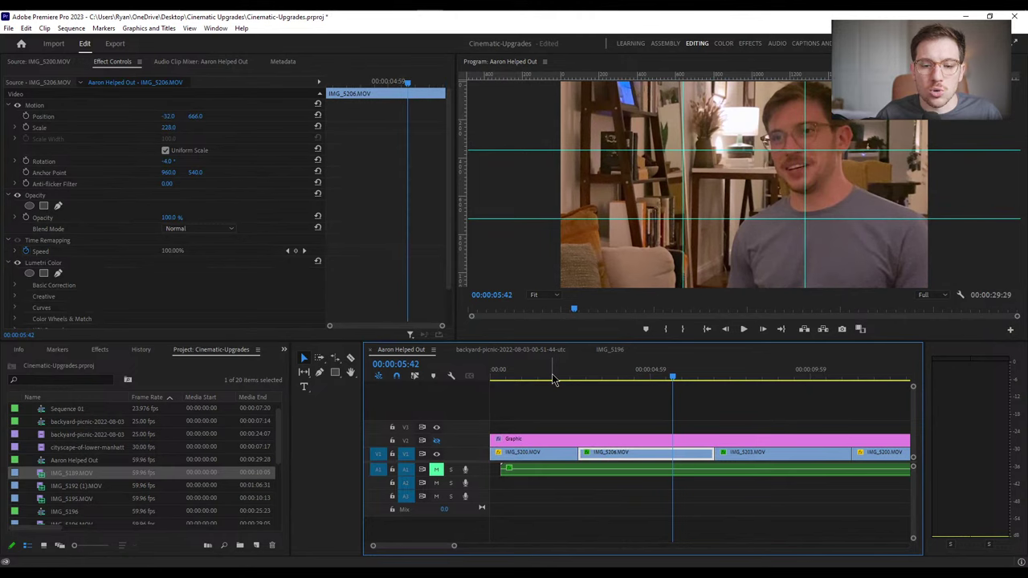
left_click(562, 374)
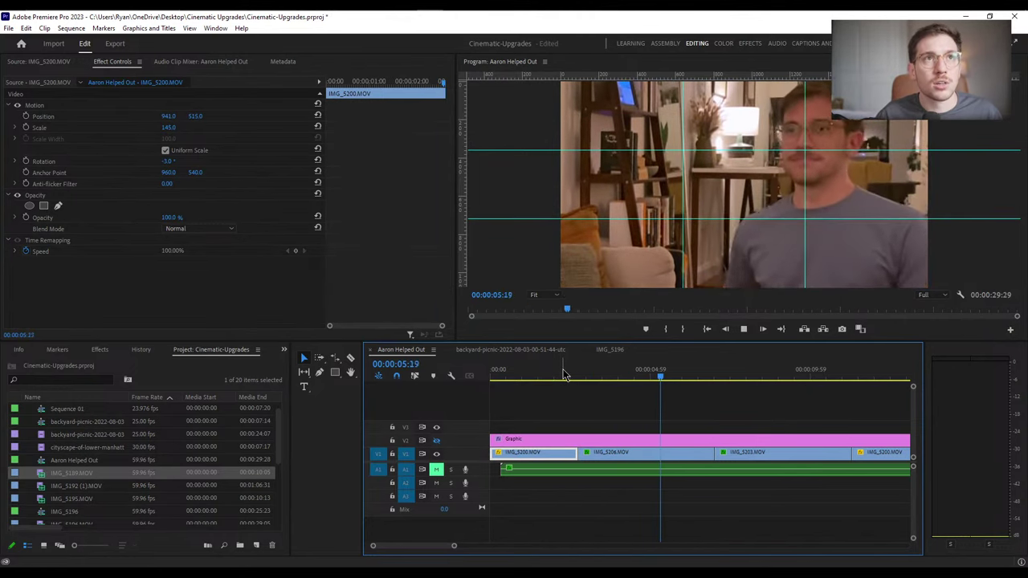
key("space")
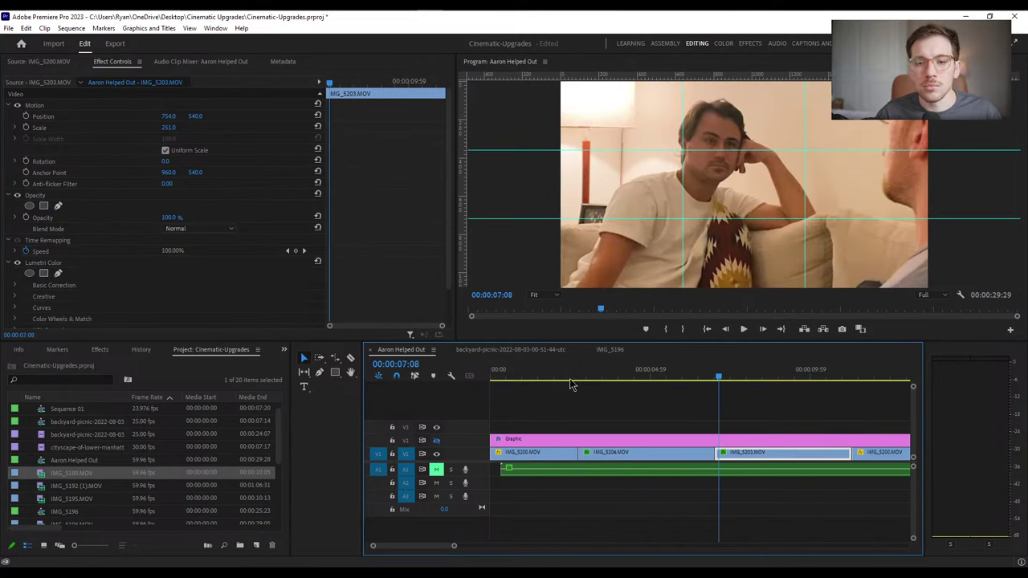
key("ctrl+z")
key("ctrl+z")
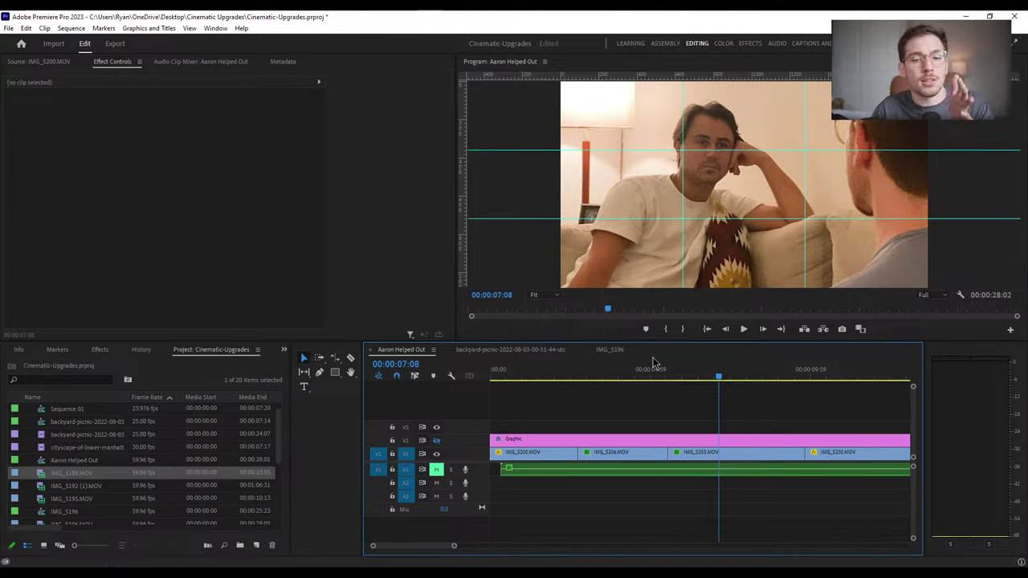
Zoom IMG_5203.MOV out to a scale of 112 and set its horizontal position to 992
left_click_drag(598, 370, 684, 426)
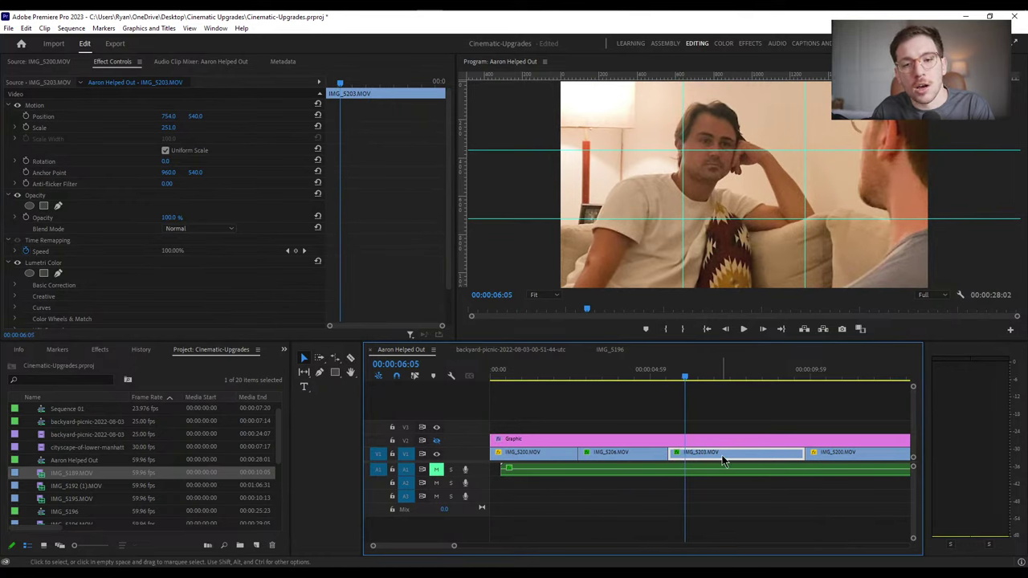
left_click(33, 111)
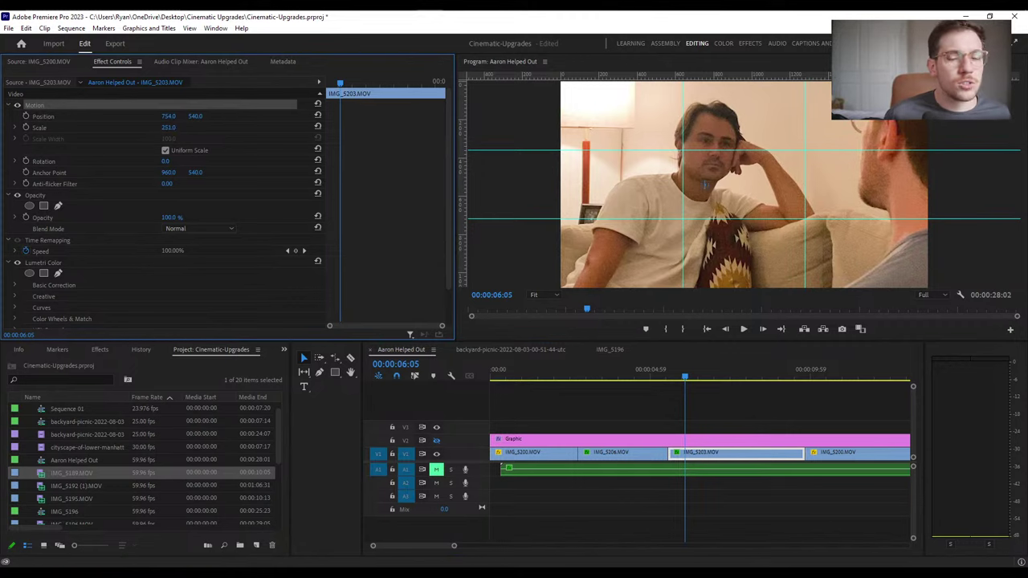
left_click_drag(168, 126, 56, 127)
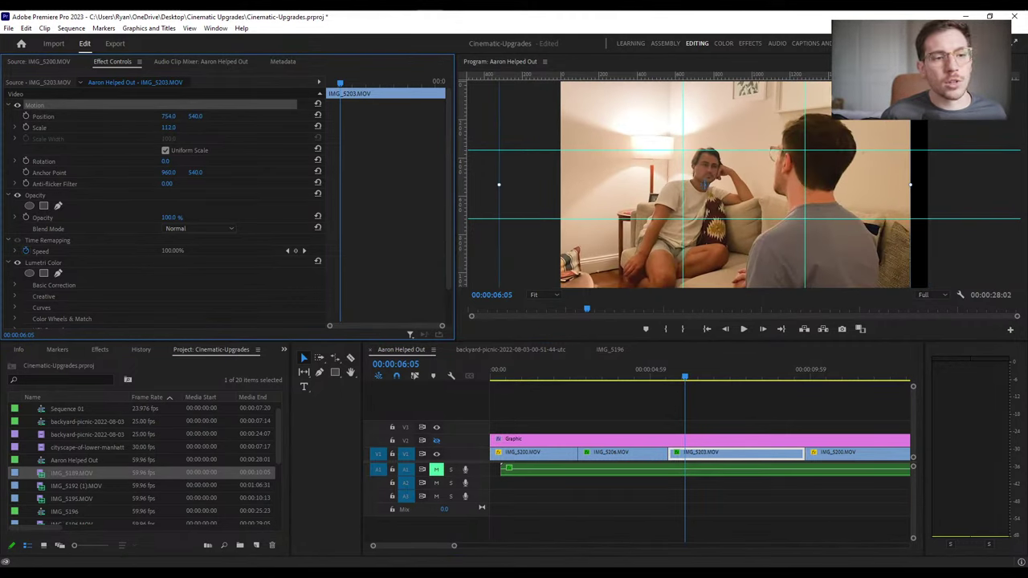
left_click_drag(168, 116, 359, 115)
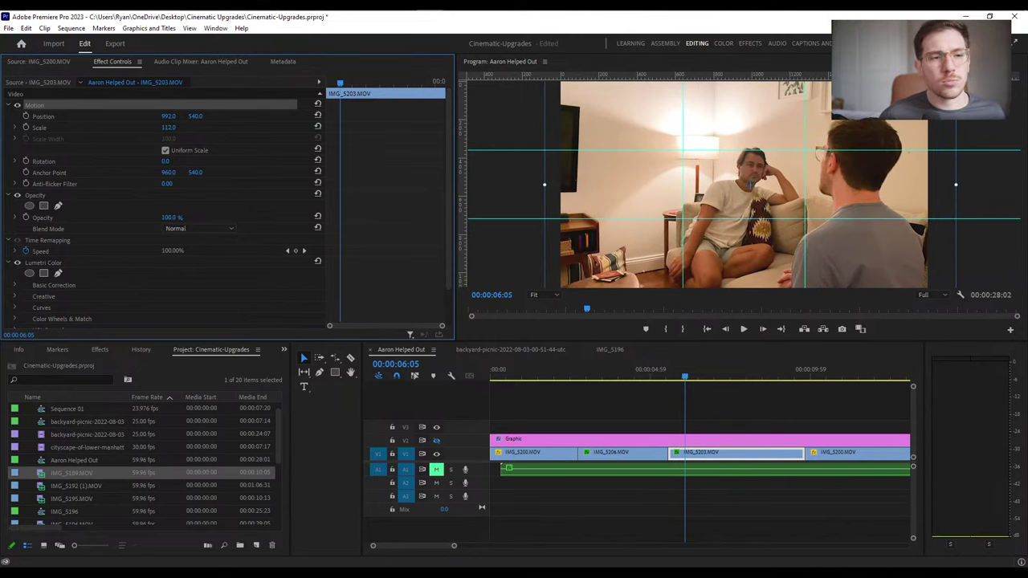
right_click(54, 109)
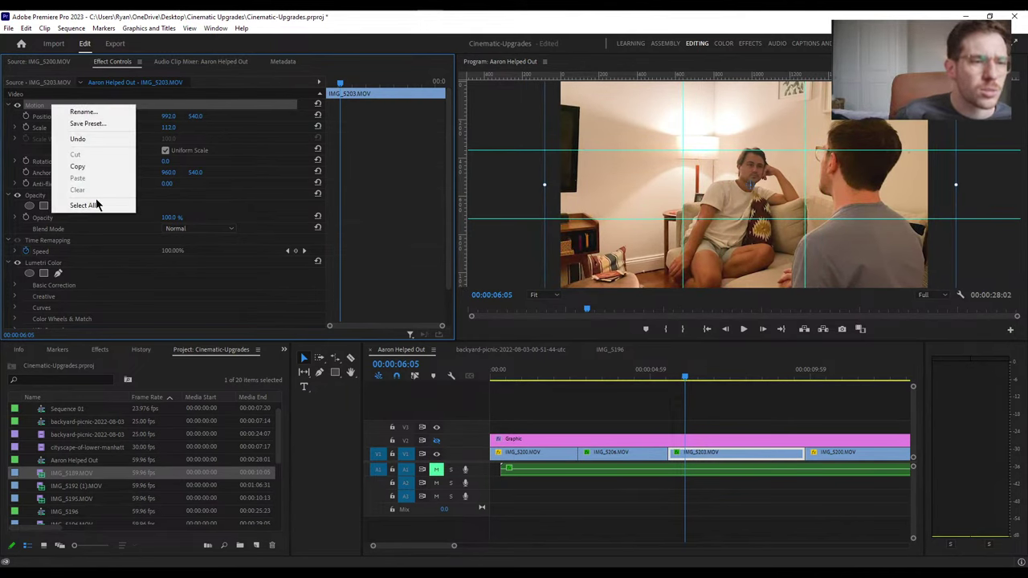
left_click(45, 111)
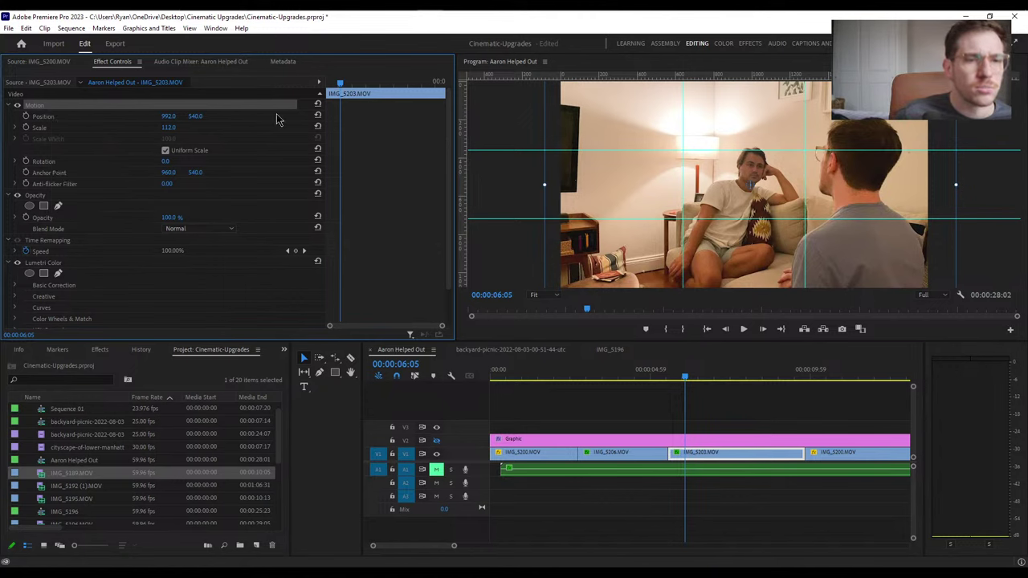
Reset the Motion settings of IMG_5203.MOV and of the IMG_5206.MOV clip before it
left_click(320, 111)
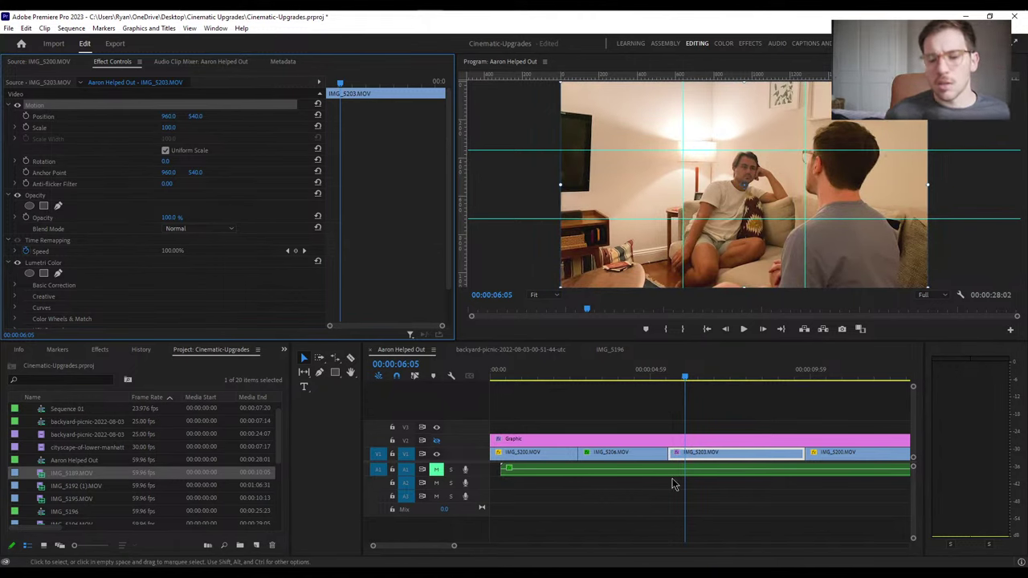
left_click(623, 452)
left_click(630, 375)
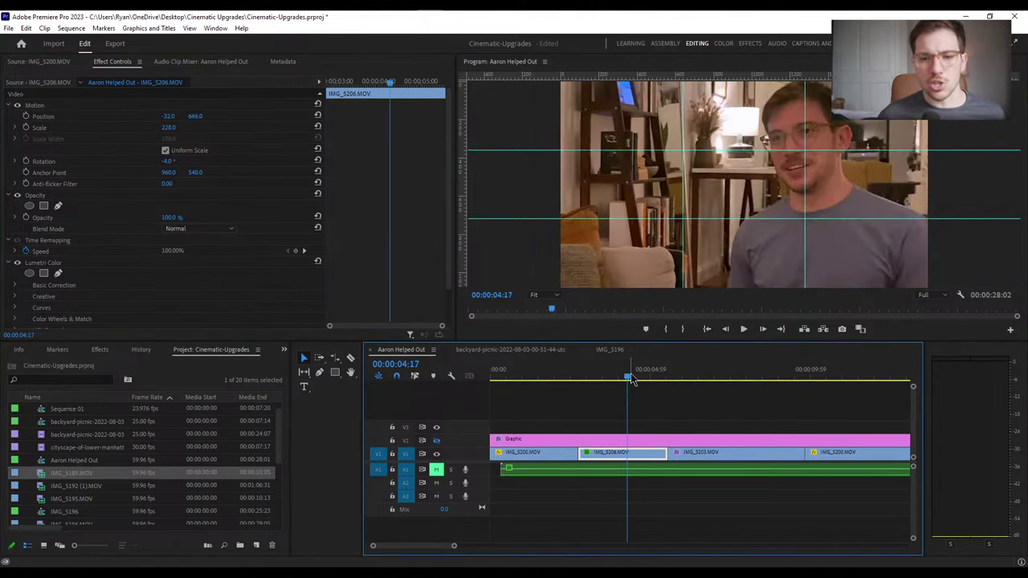
left_click(319, 111)
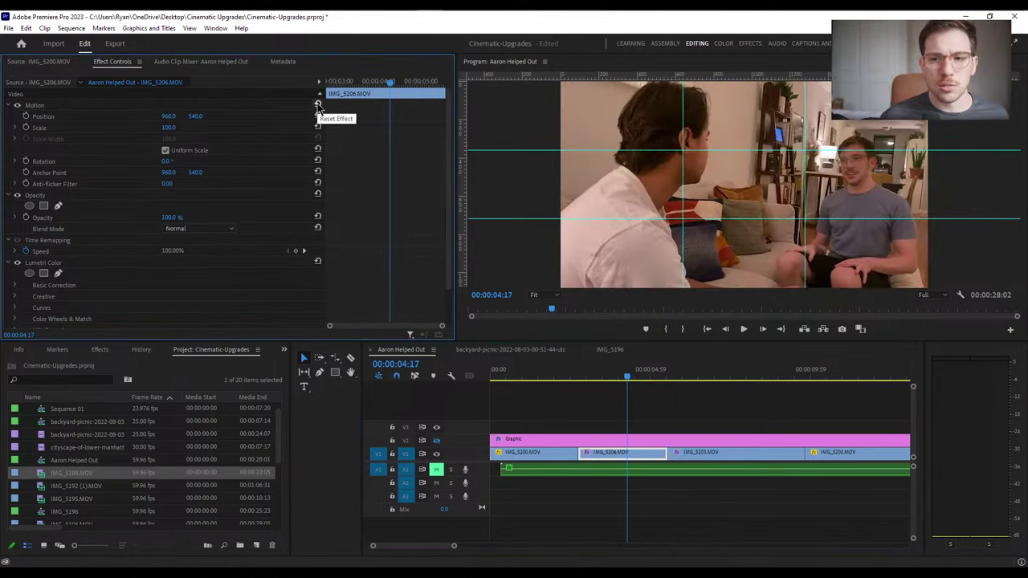
Reset the Motion settings of the first two IMG_5200.MOV clips and play the sequence from the start
left_click(542, 377)
left_click(545, 456)
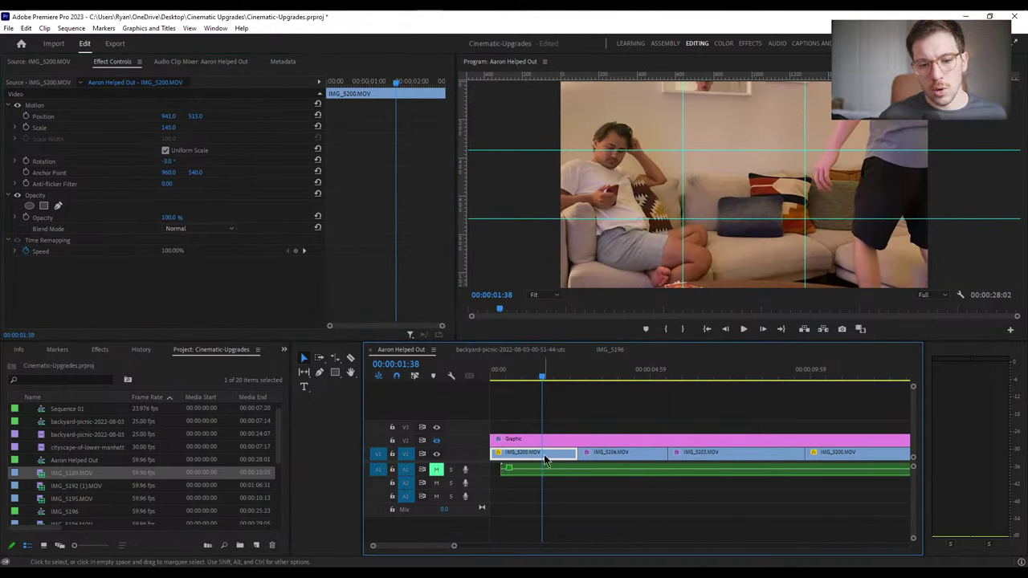
left_click(319, 109)
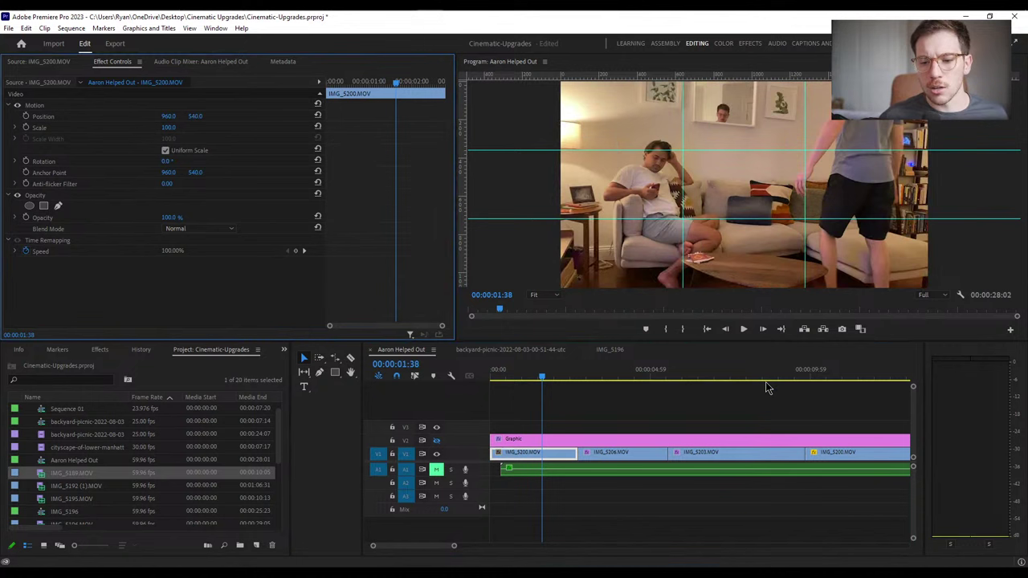
left_click(821, 375)
left_click(835, 453)
left_click(319, 109)
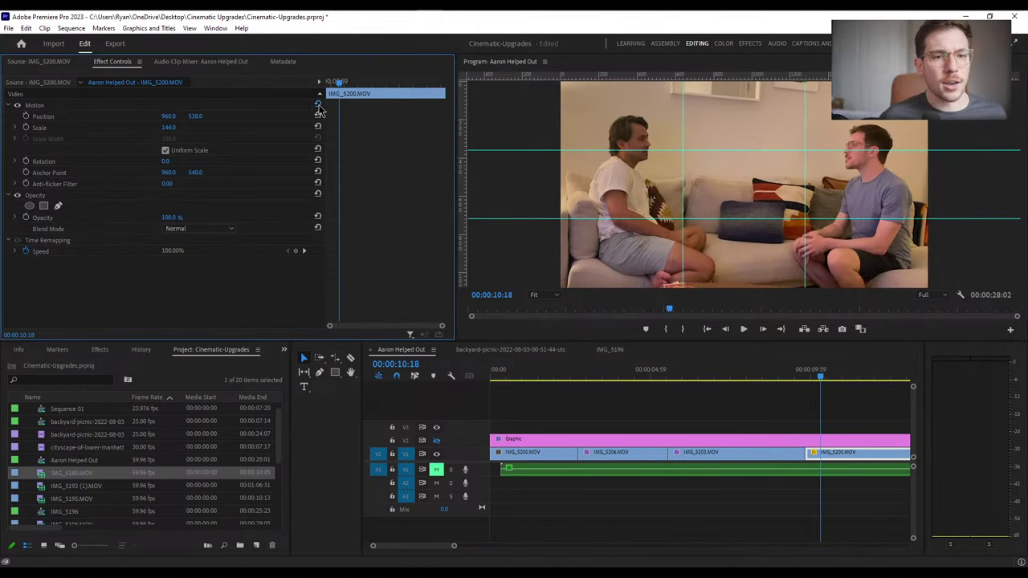
left_click_drag(722, 376, 484, 392)
key("space")
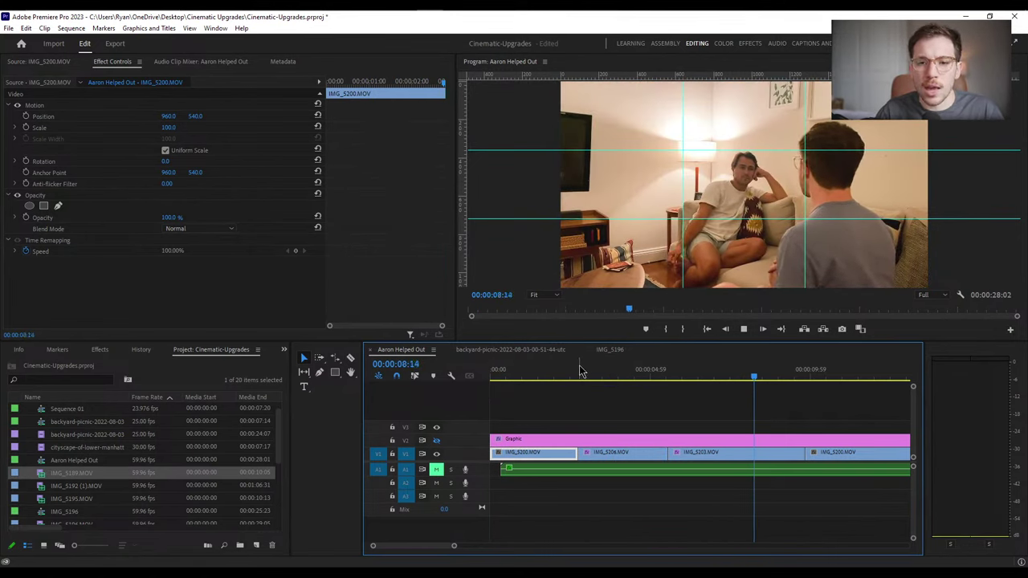
Reframe the first IMG_5206.MOV clip with a scale of 150 and a horizontal position of 489
left_click_drag(582, 370, 615, 374)
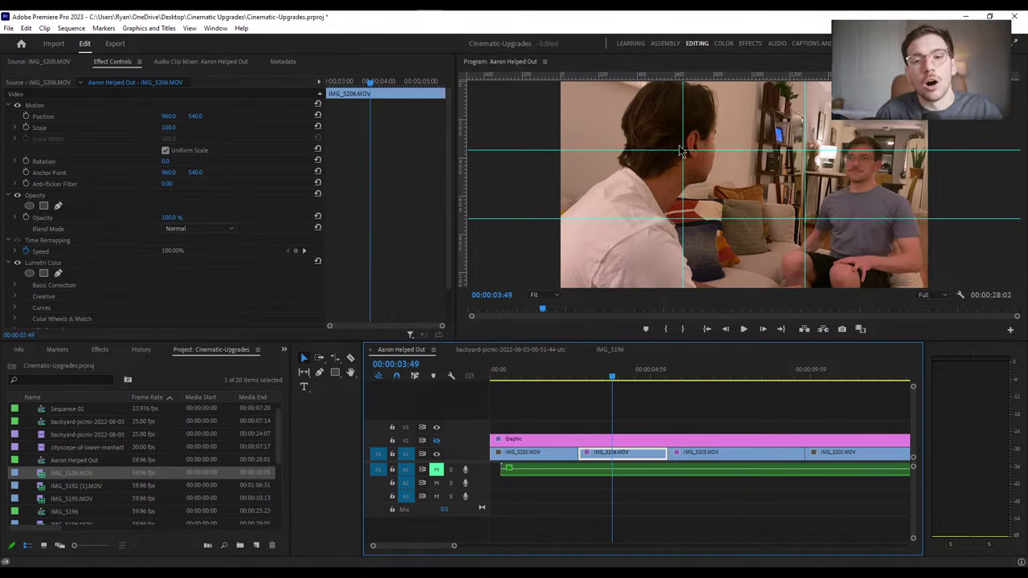
left_click_drag(614, 378, 642, 378)
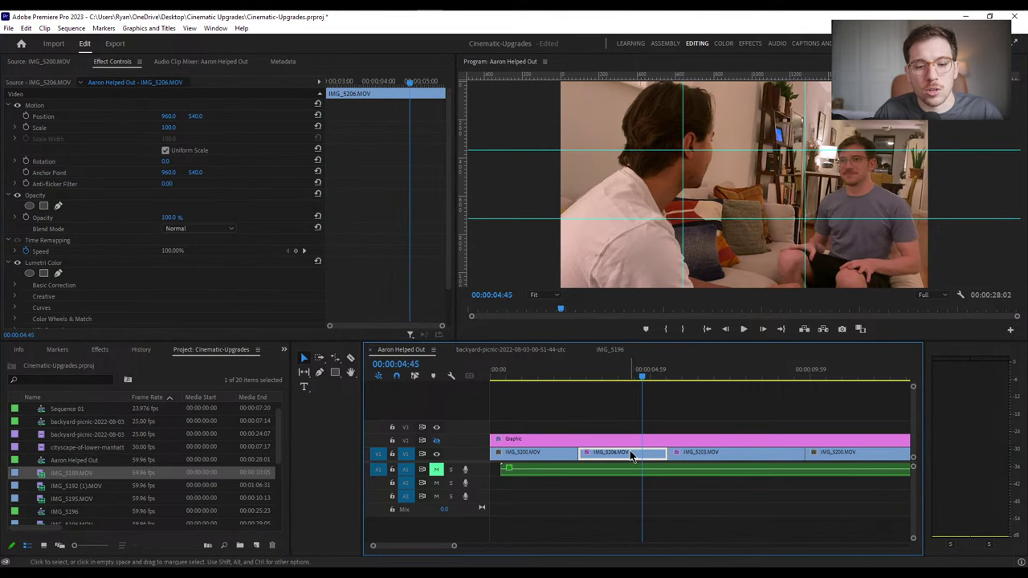
mouse_move(167, 127)
left_mouse_down()
mouse_move(207, 127)
mouse_move(131, 116)
mouse_move(173, 116)
left_mouse_up()
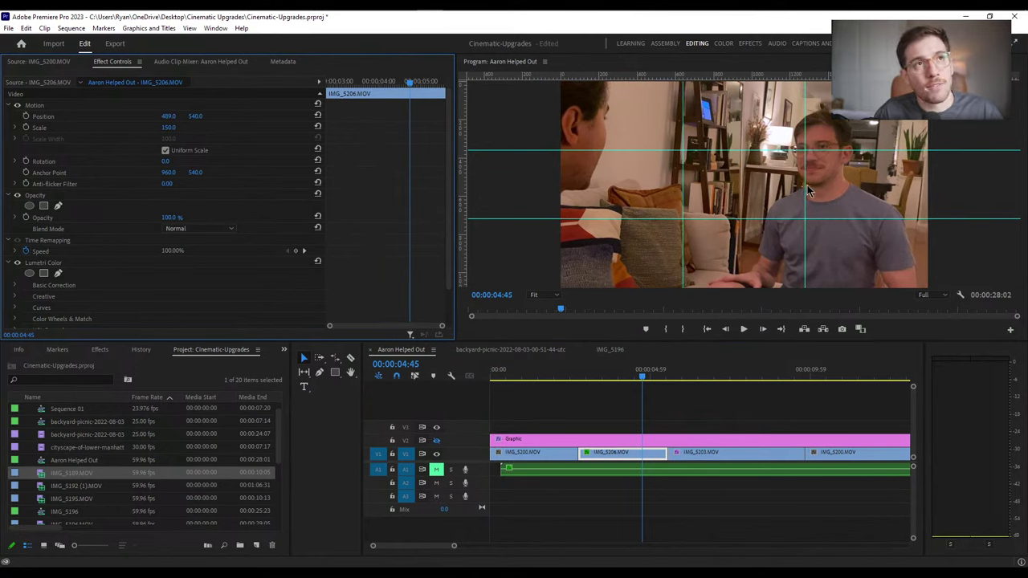
Play across the cut from the first IMG_5200.MOV clip into the reframed IMG_5206.MOV, from 00:00:02:19 to 00:00:03:33
left_click(566, 376)
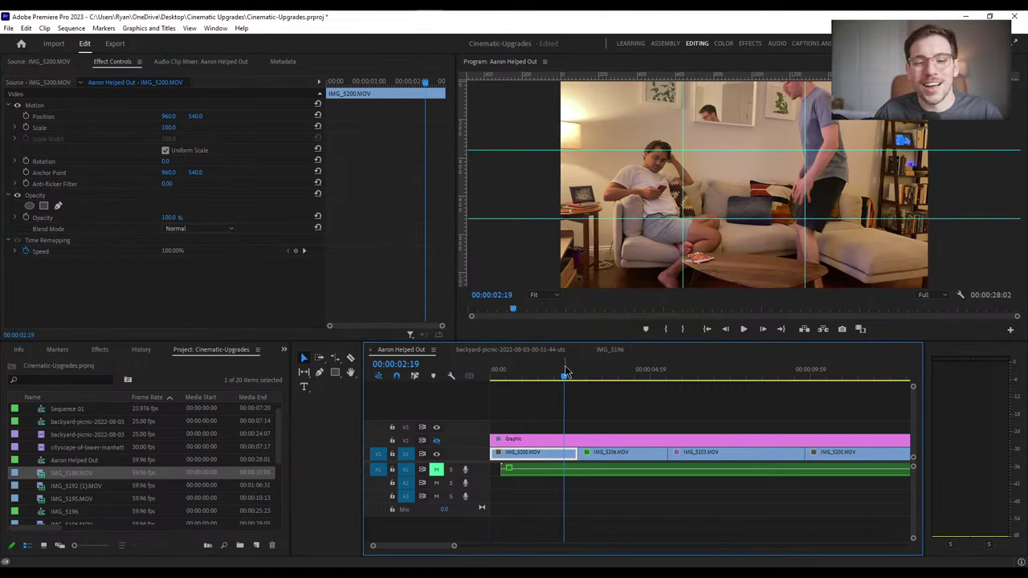
key("space")
key("space")
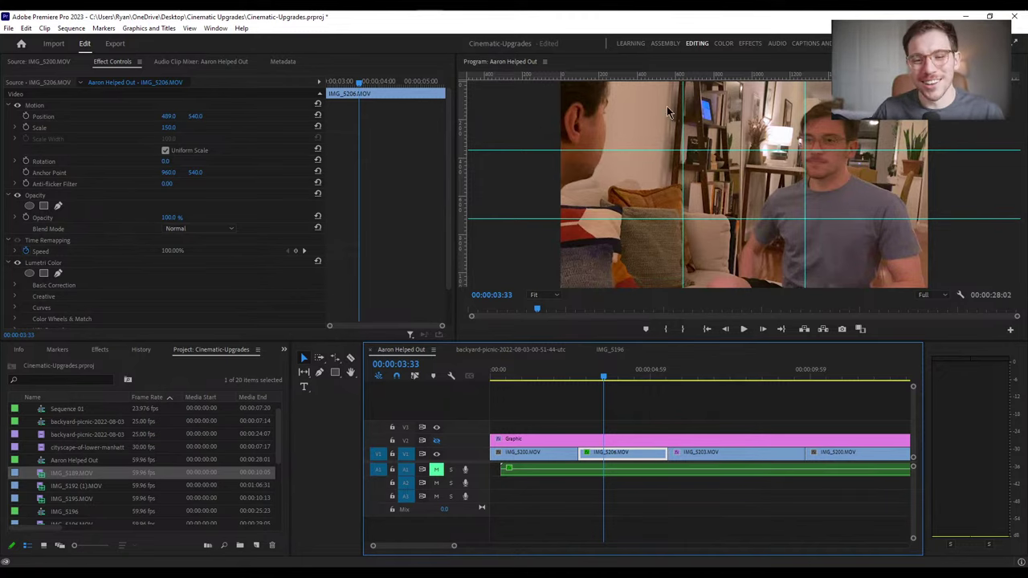
Set the first IMG_5200.MOV clip's rotation to -1°, scale to 129 and vertical position to 468, and scrub across its cut to 00:00:03:26
left_click_drag(604, 375, 581, 387)
left_click_drag(606, 424, 570, 441)
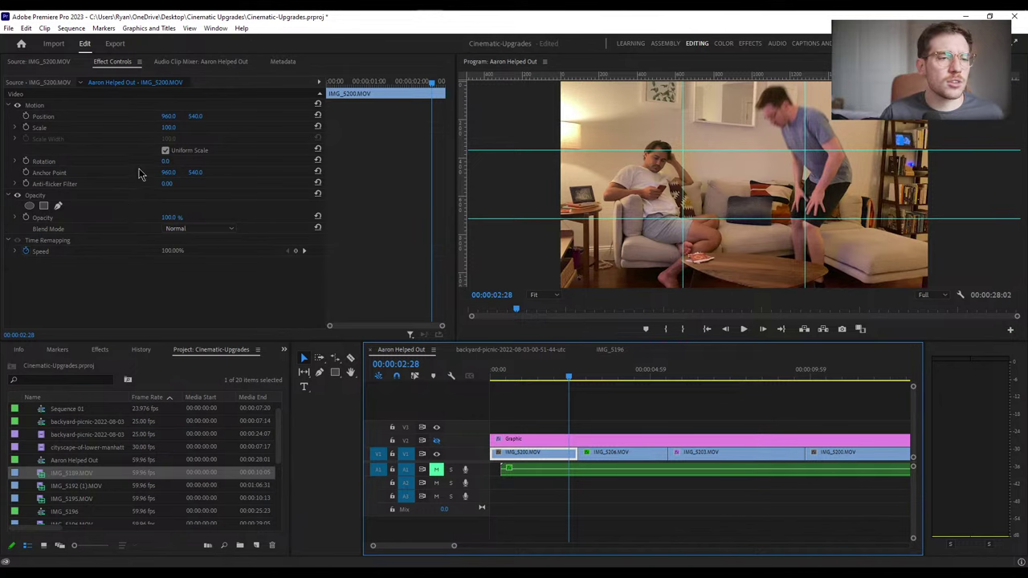
left_click_drag(165, 160, 200, 117)
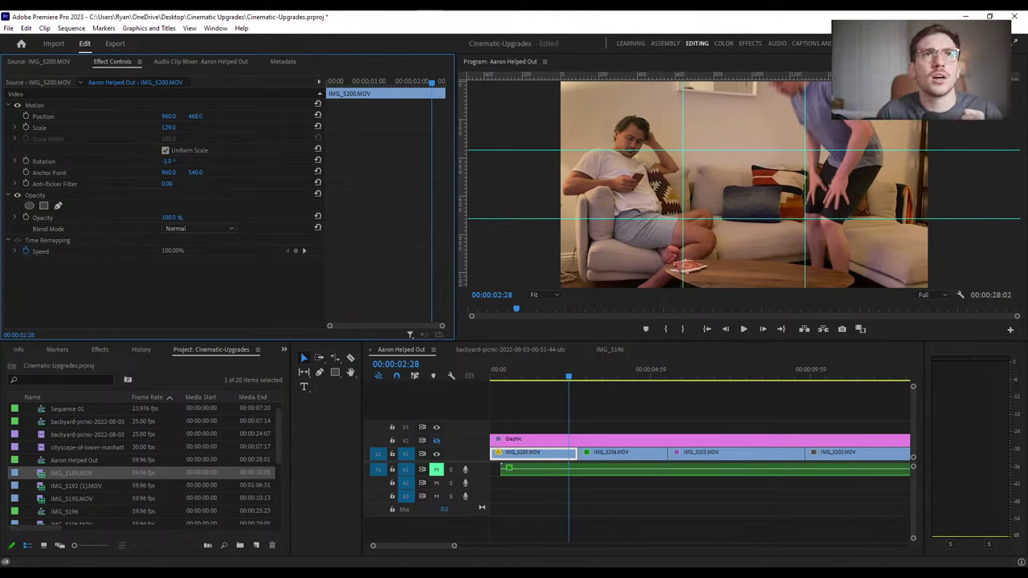
left_click(573, 379)
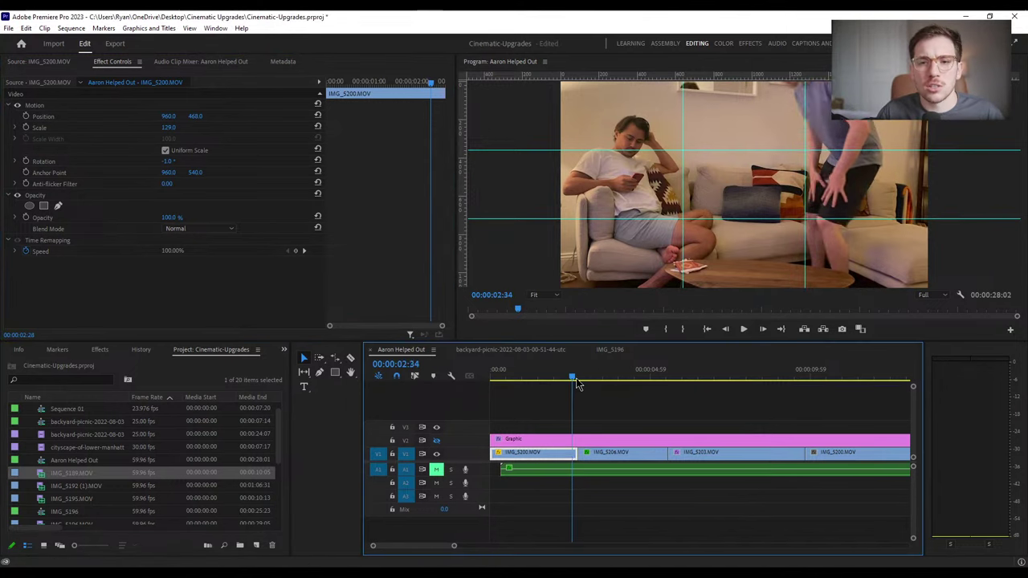
left_click_drag(577, 384, 602, 441)
Open Nested Sequence 02 from the A1 audio track and select all four audio clips in it for copying
left_click(582, 472)
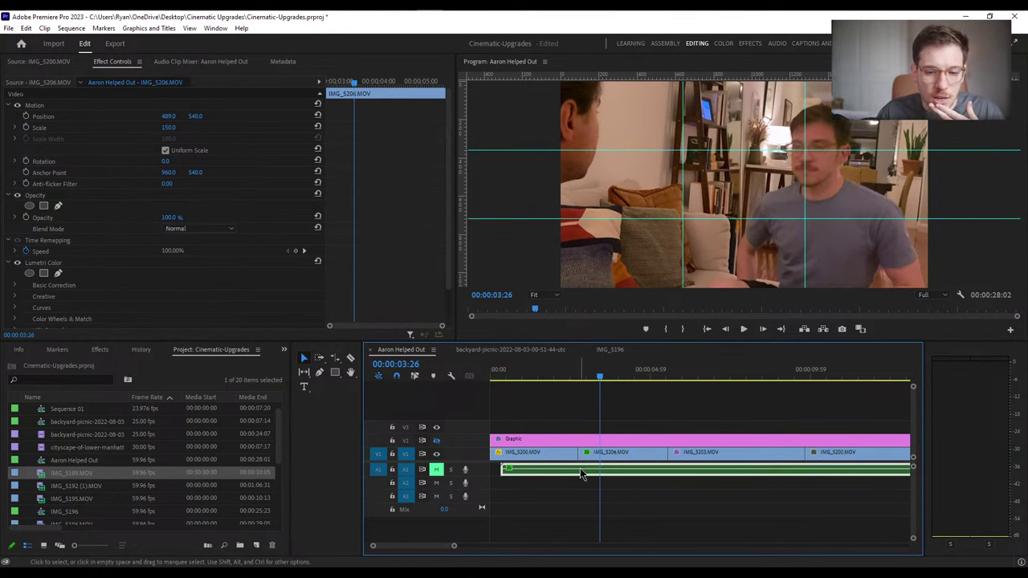
right_click(580, 472)
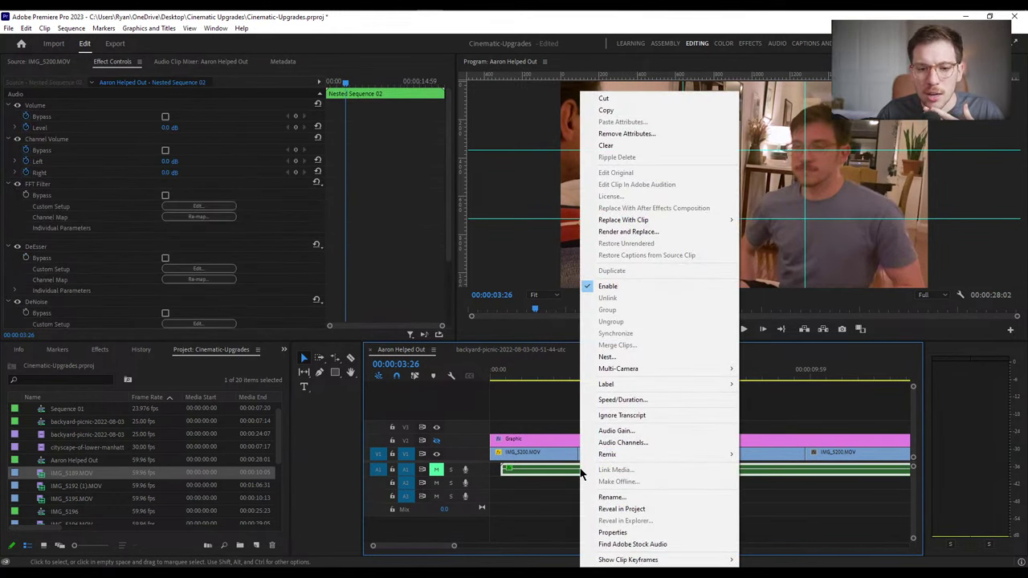
double_click(564, 471)
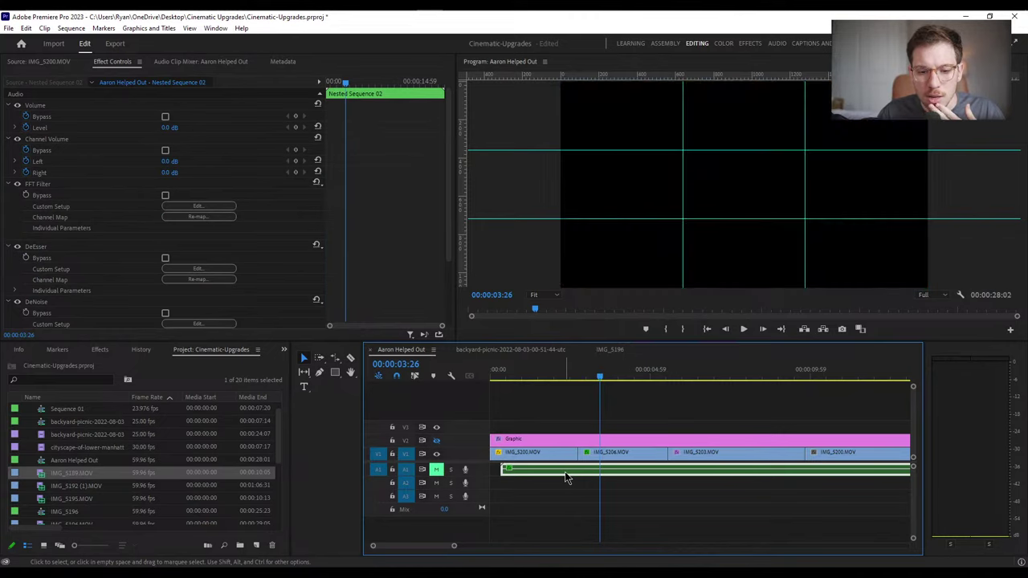
left_click_drag(795, 492, 480, 475)
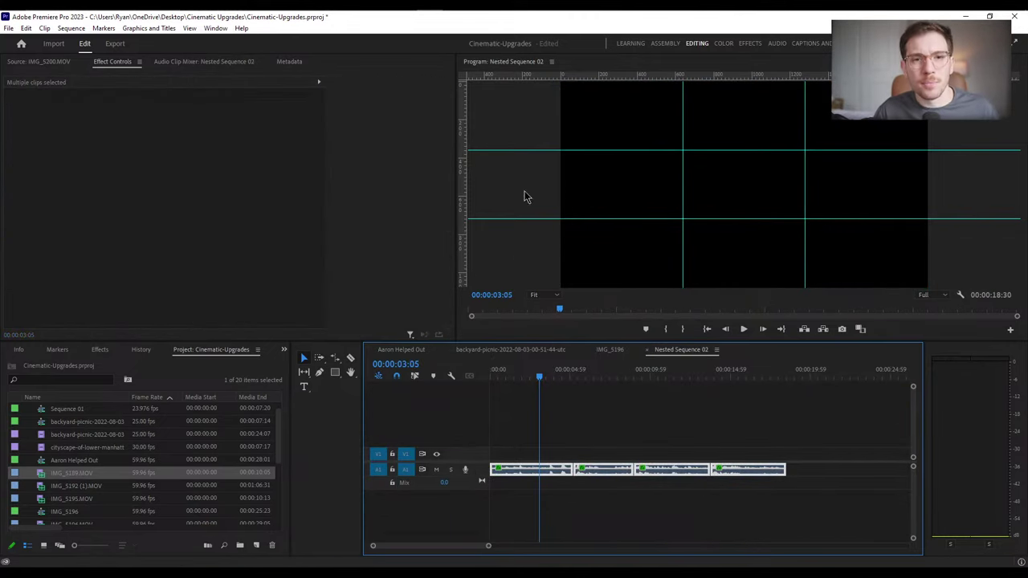
Back in the Aaron Helped Out sequence, delete the nested audio clip on A1 and paste the copied audio clips at 00:00:00:21
left_click(519, 353)
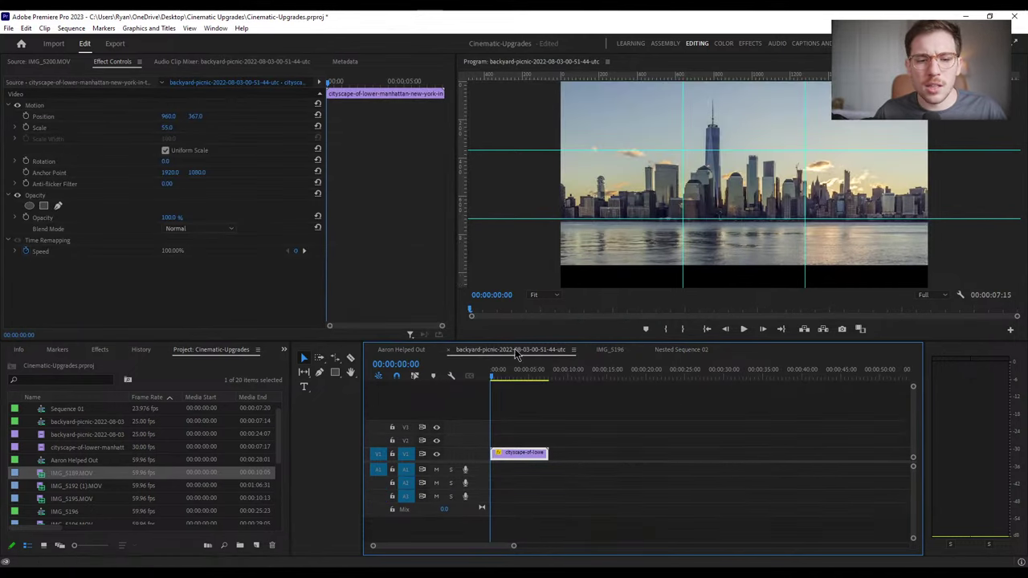
left_click(404, 352)
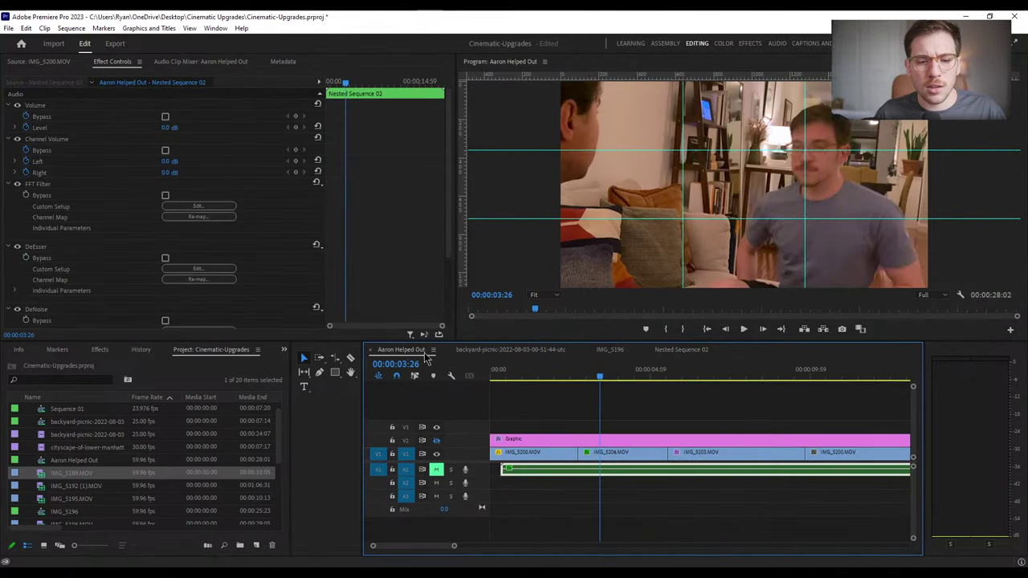
left_click(530, 392)
key("Home")
left_click(551, 475)
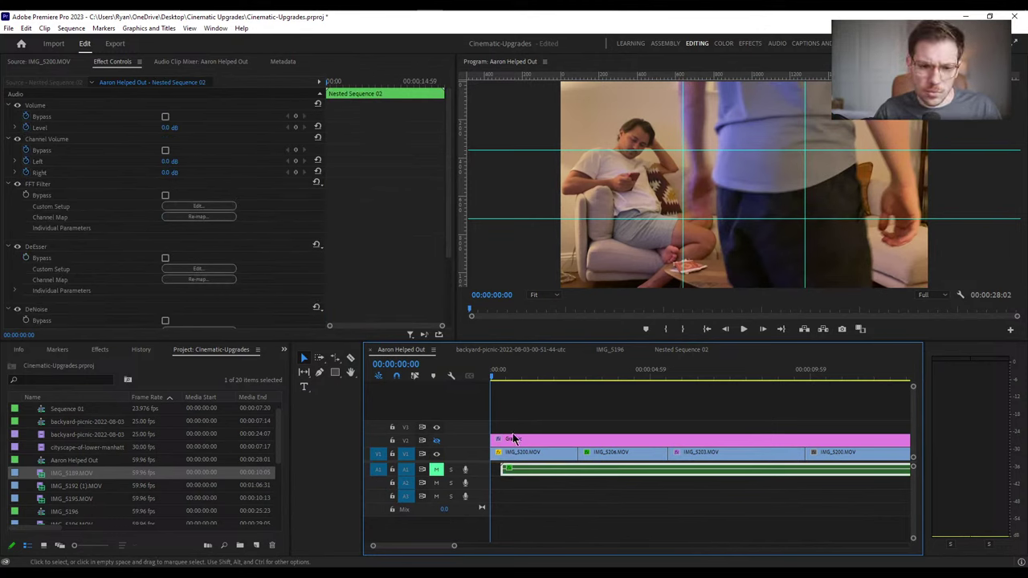
left_click(500, 376)
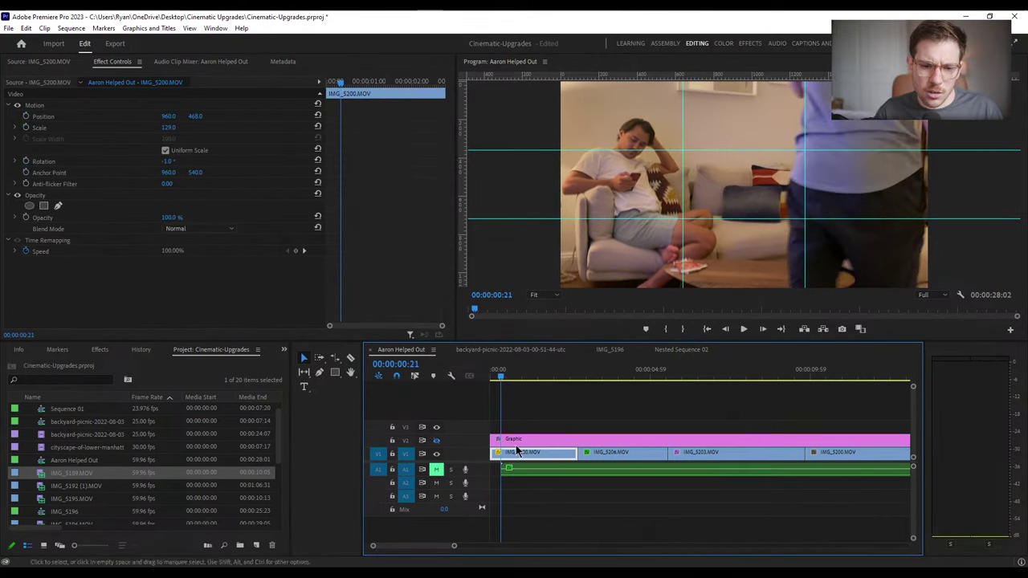
left_click(523, 471)
key("Delete")
key("ctrl+z")
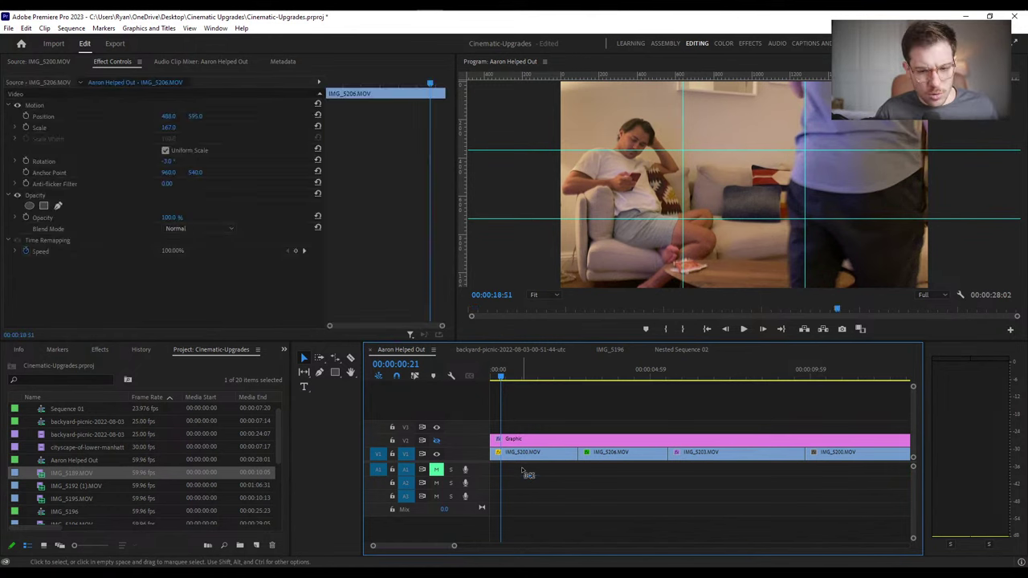
Undo the last three timeline edits in the Aaron Helped Out sequence
key("ctrl+z")
key("ctrl+z")
key("ctrl+z")
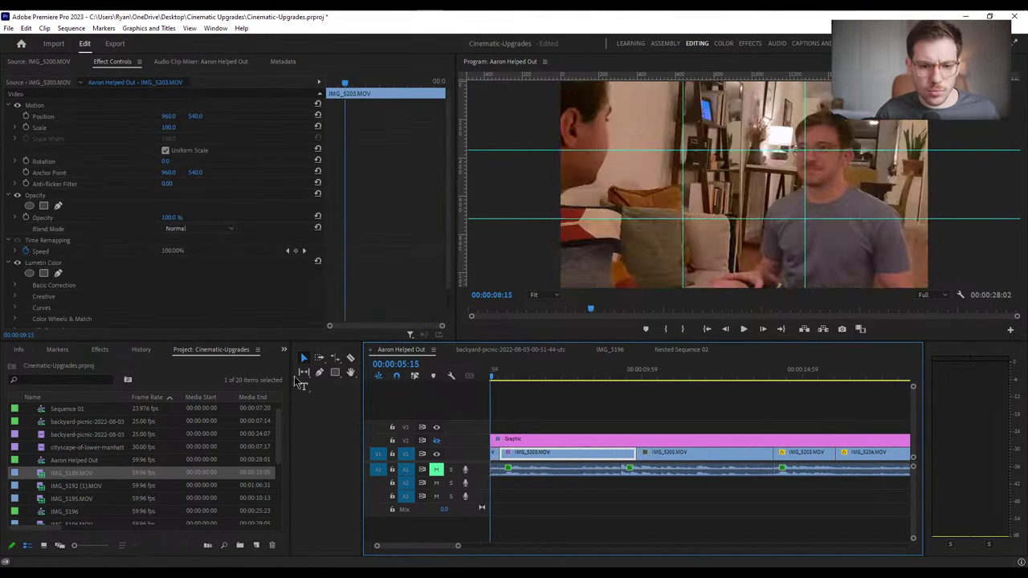
Open the first IMG_5200.MOV clip in the source monitor and scrub the sequence through IMG_5206.MOV to 00:00:09:27 in IMG_5203.MOV
left_click_drag(562, 376, 538, 457)
double_click(536, 457)
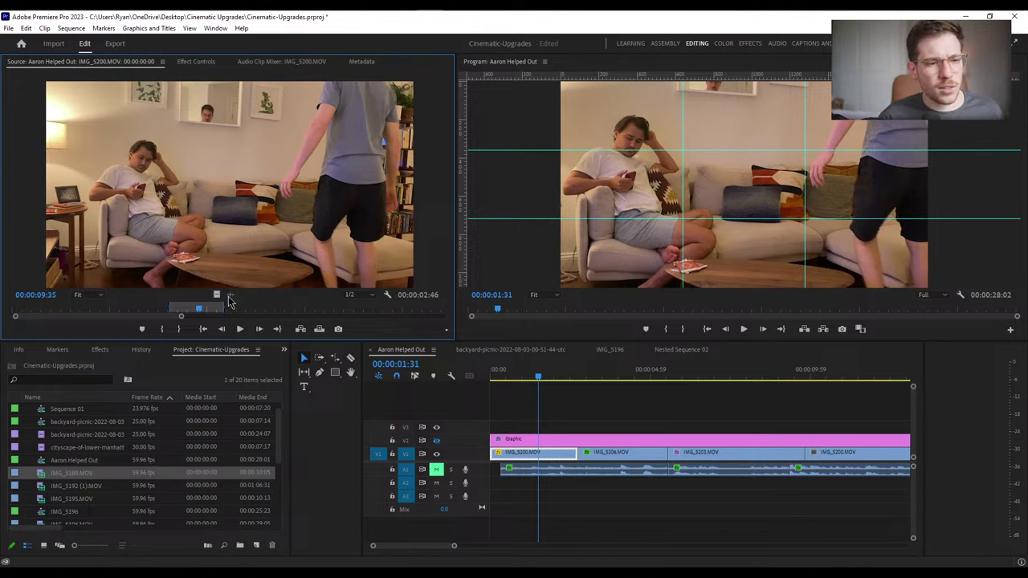
left_click_drag(536, 376, 608, 438)
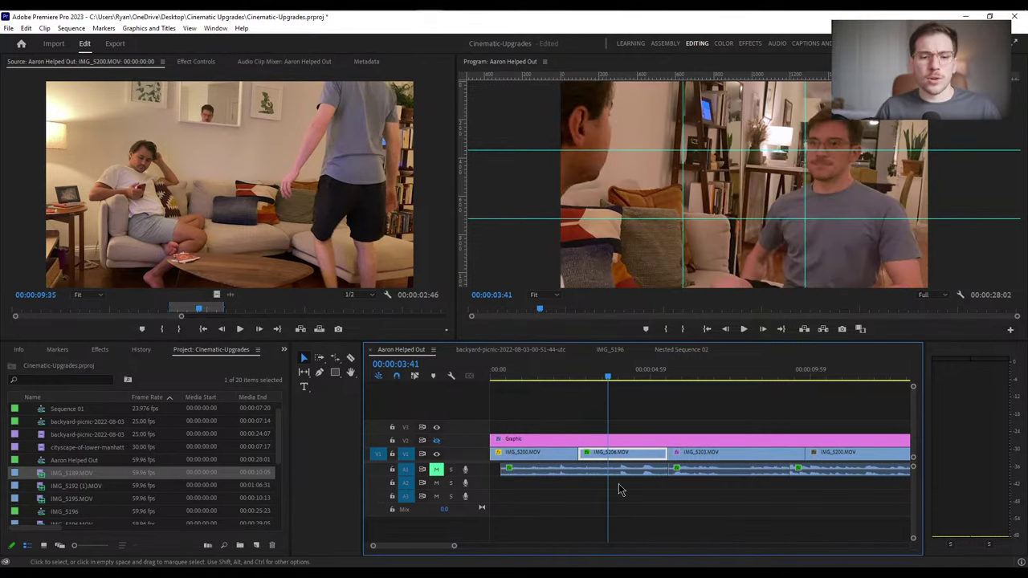
scroll(711, 506, "up", 2)
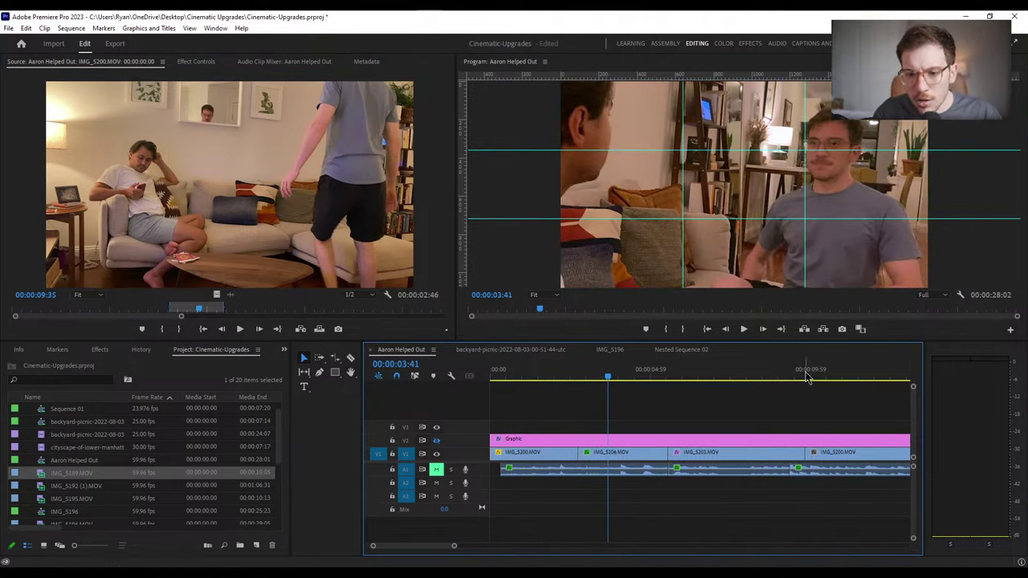
left_click(791, 455)
left_click_drag(803, 377, 793, 386)
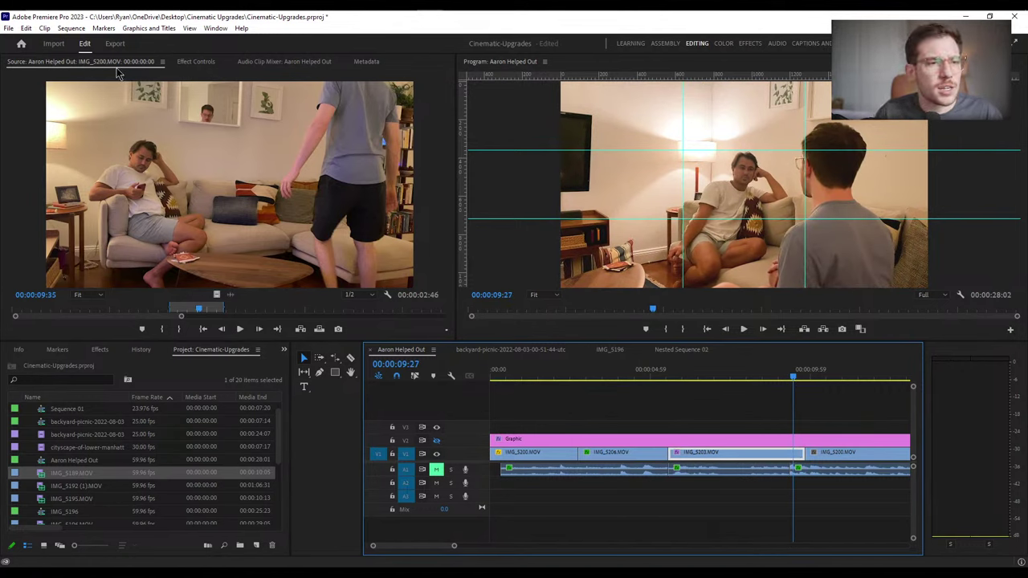
Show the effect controls again and examine where the first IMG_5203.MOV audio clip ends relative to its video, around 00:00:08:42
left_click(197, 62)
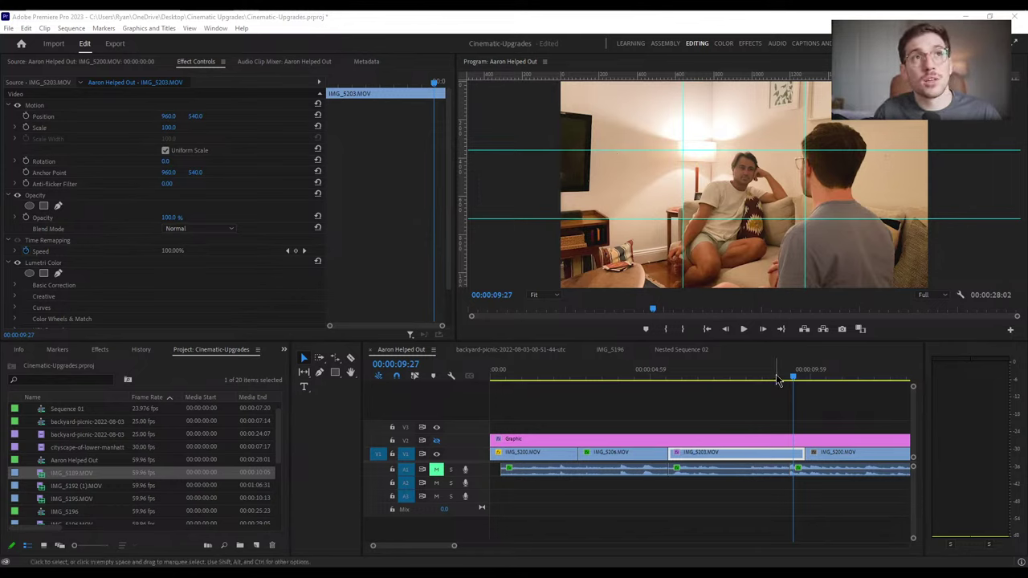
left_click_drag(776, 380, 768, 472)
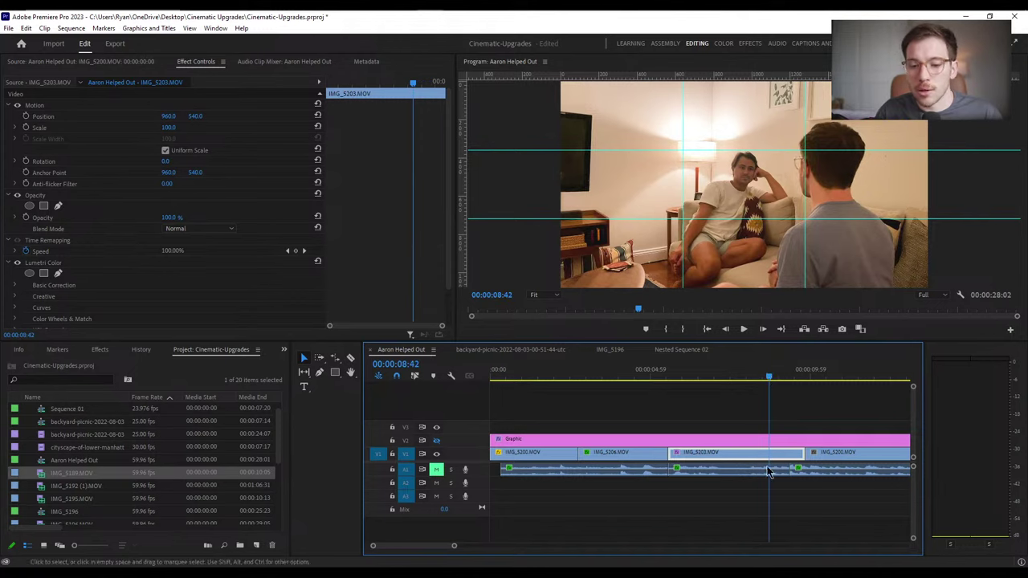
left_click(760, 474)
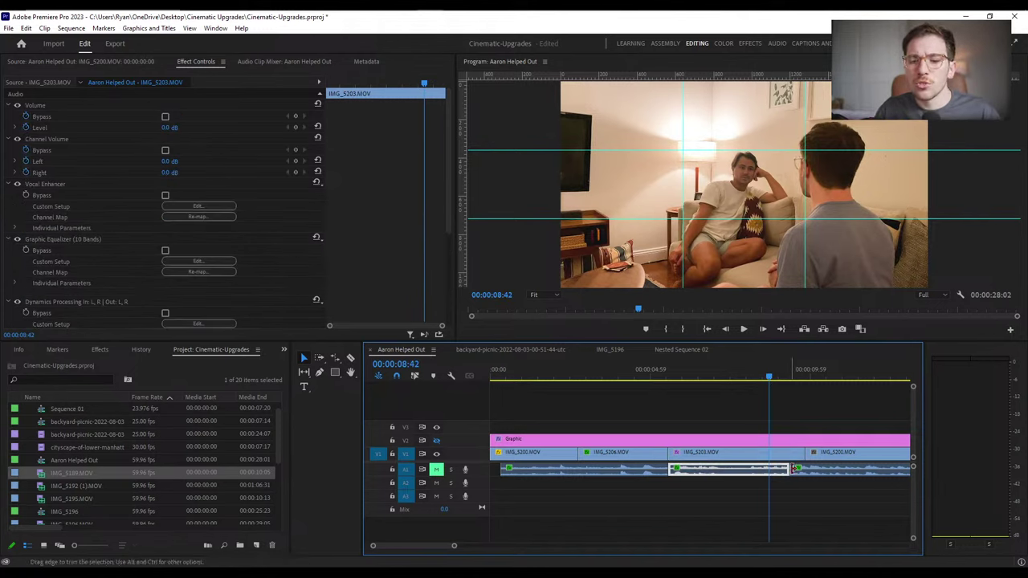
left_click(799, 494)
key("=")
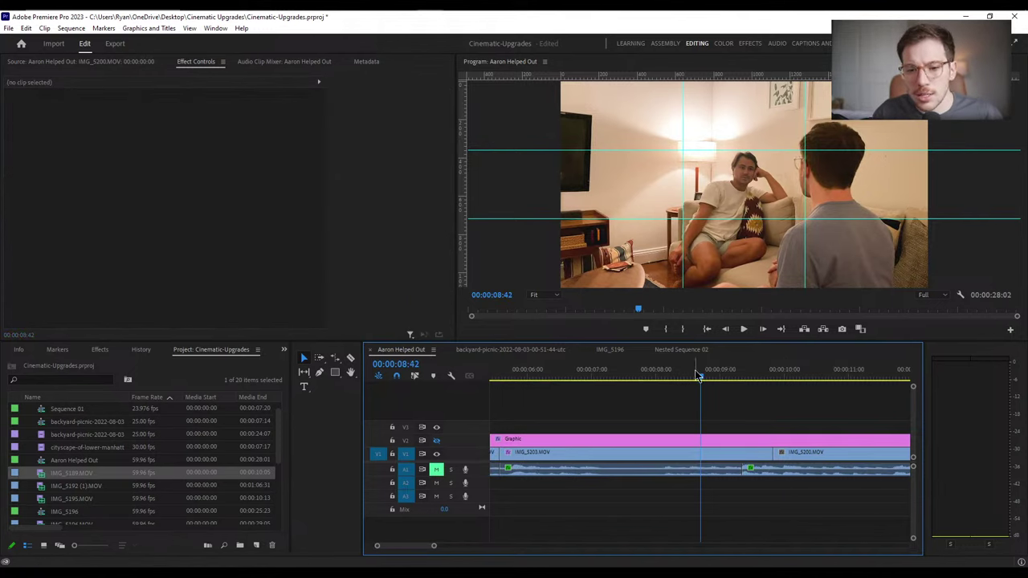
Unmute audio track A1 and play the dialogue from 00:00:08:23 to 00:00:16:54
left_click_drag(698, 376, 682, 412)
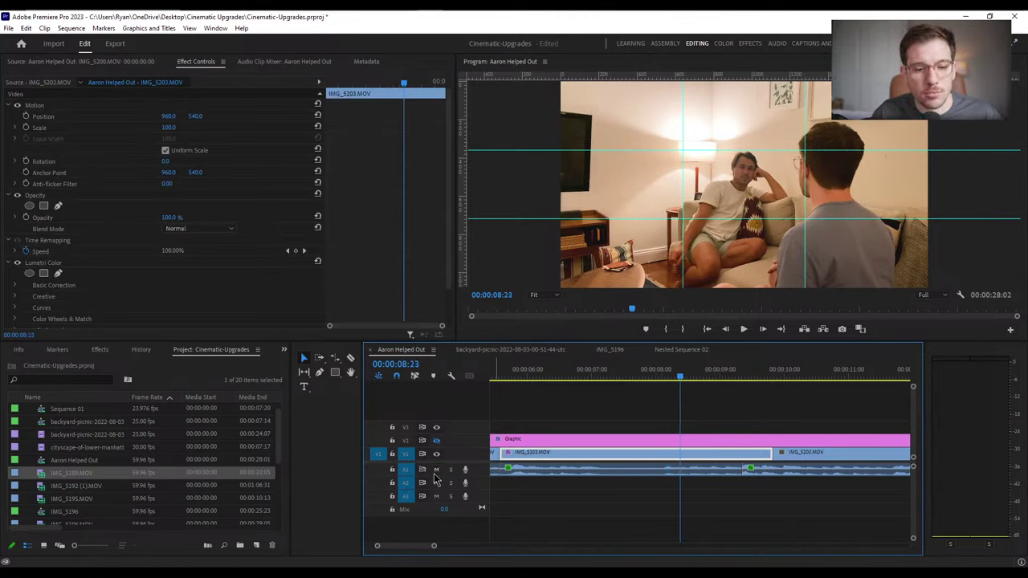
key("space")
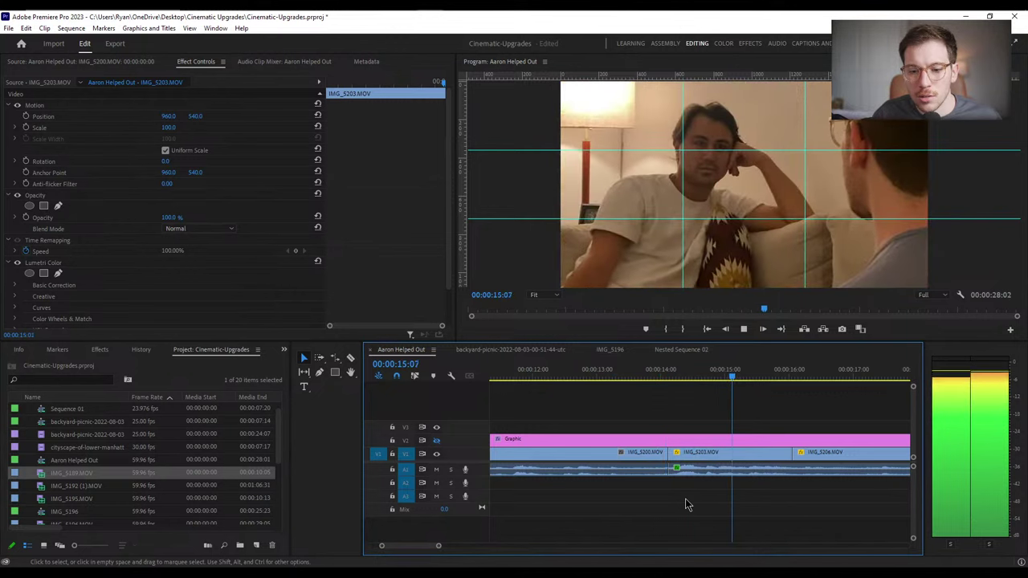
key("space")
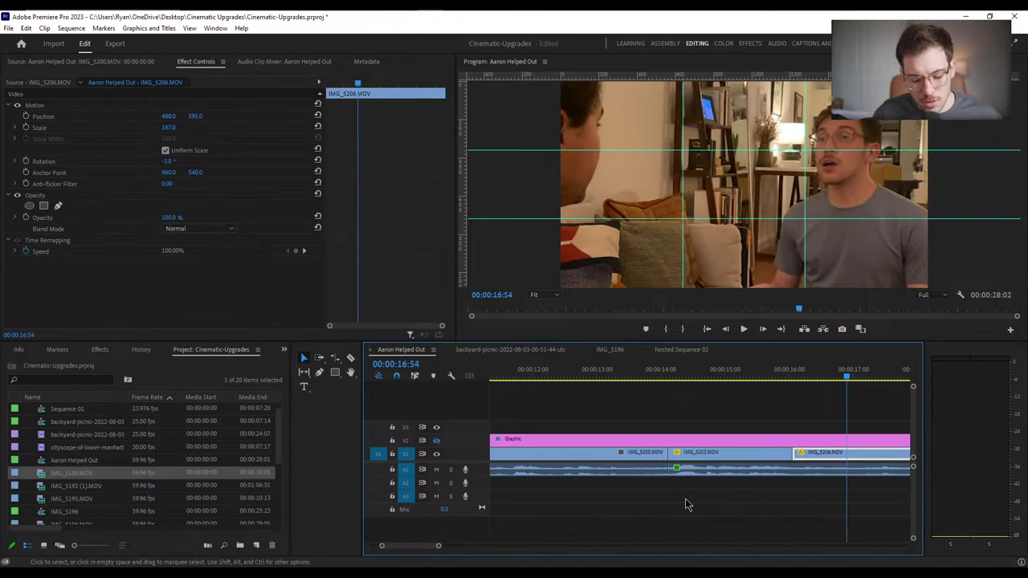
Return to 00:00:09:14 and compare the start of the second IMG_5200.MOV clip's audio on A1 with its video on V1
key("minus")
key("minus")
key("minus")
key("equal")
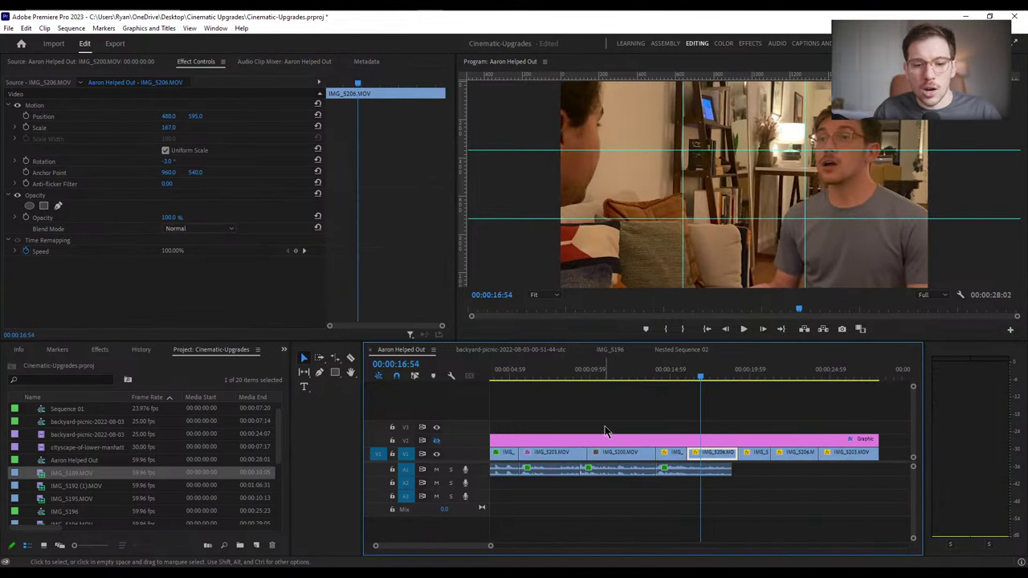
left_click(564, 379)
key("equal")
key("equal")
key("equal")
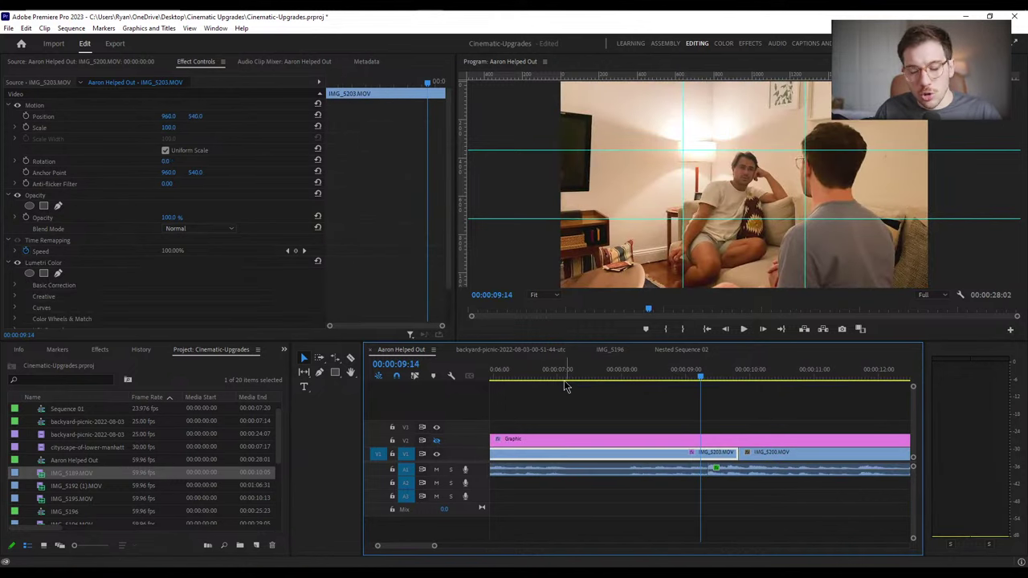
left_click(731, 475)
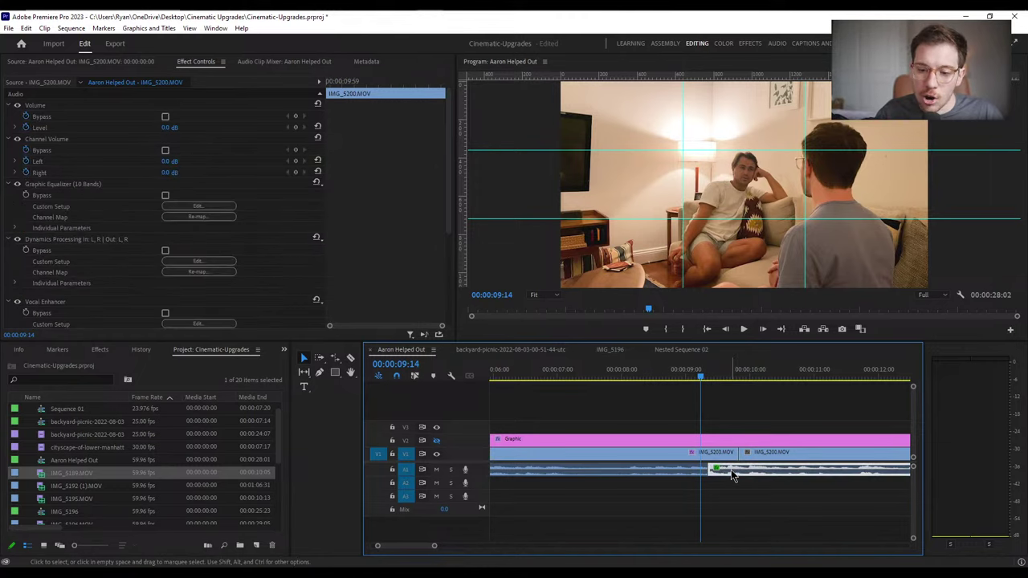
left_click(750, 454)
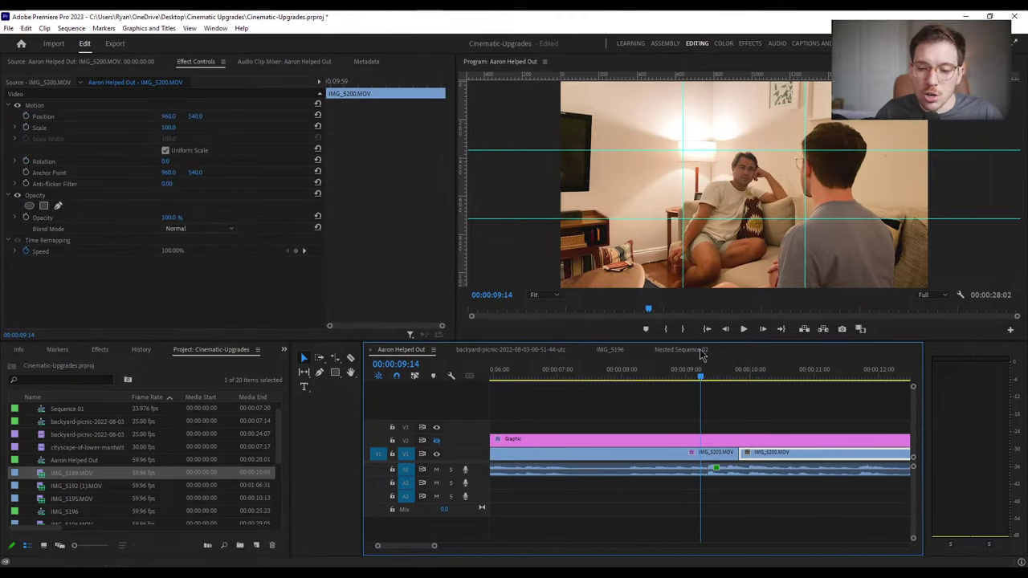
Play the J-cut from the first IMG_5203.MOV clip into IMG_5200.MOV, stopping at 00:00:13:55
left_click_drag(701, 380, 710, 385)
key("space")
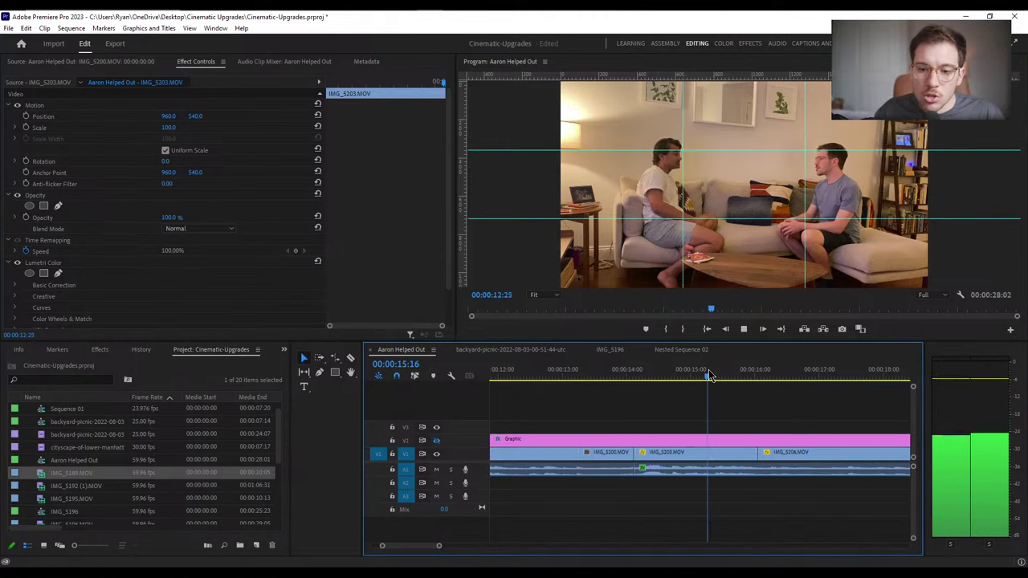
left_click(702, 376)
left_click(625, 379)
key("minus")
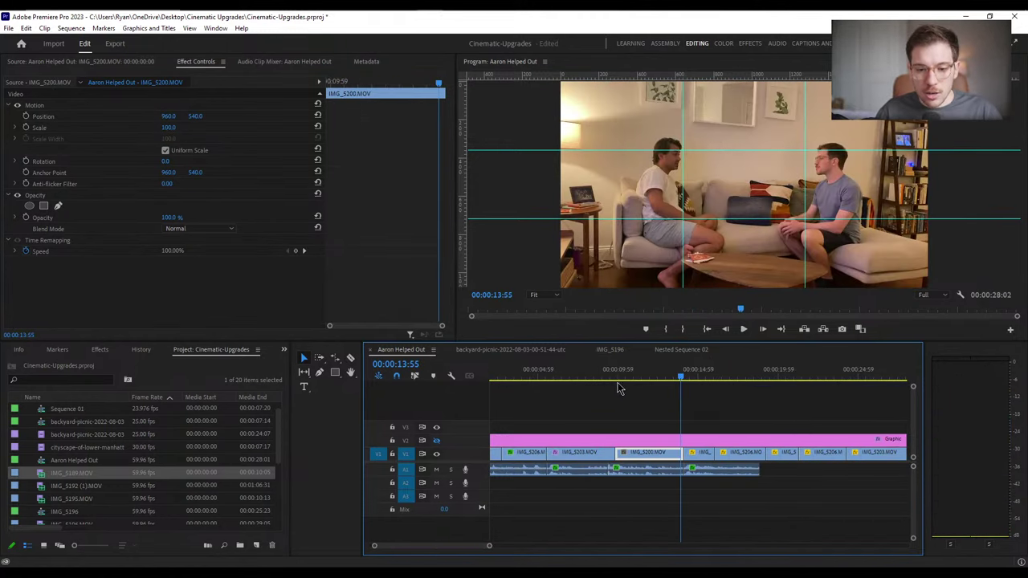
Scrub the J-cut's audio overlap from 00:00:09:24 to 00:00:09:32 and replay the cut into IMG_5200.MOV up to 00:00:10:58
left_click(610, 378)
key("equal")
key("equal")
key("equal")
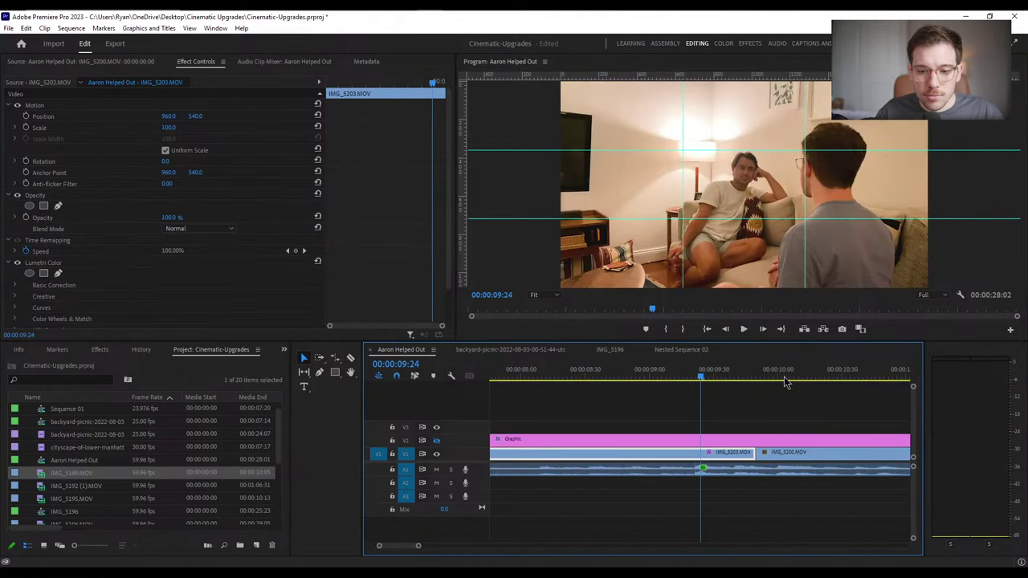
mouse_move(699, 376)
left_mouse_down()
mouse_move(669, 377)
mouse_move(760, 382)
mouse_move(717, 379)
left_mouse_up()
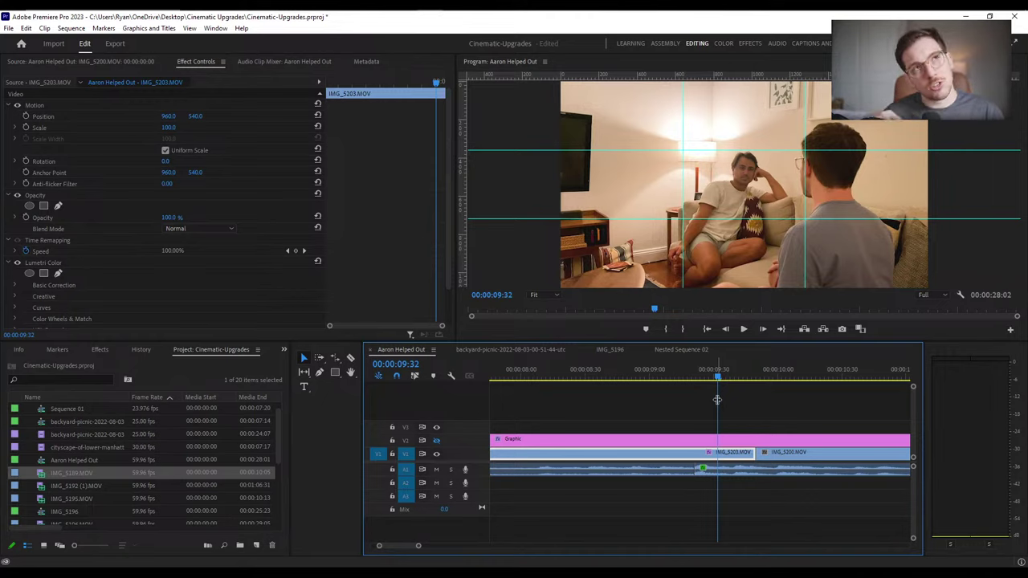
left_click_drag(700, 375, 667, 416)
key("space")
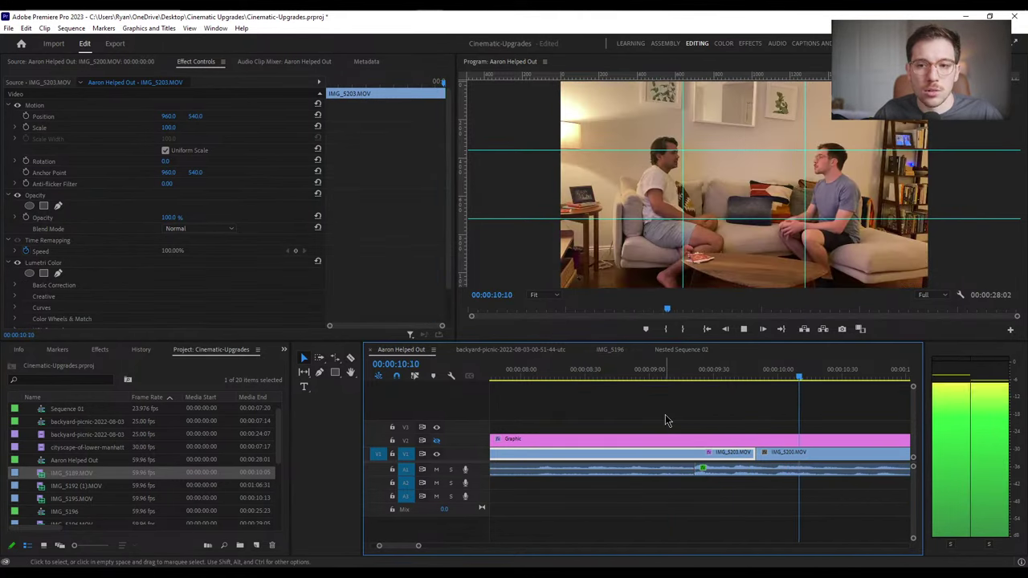
key("space")
Try trimming the second IMG_5200.MOV clip's audio to start at 00:00:10:37, play across the cut to 00:00:11:03, and undo the trim
key("minus")
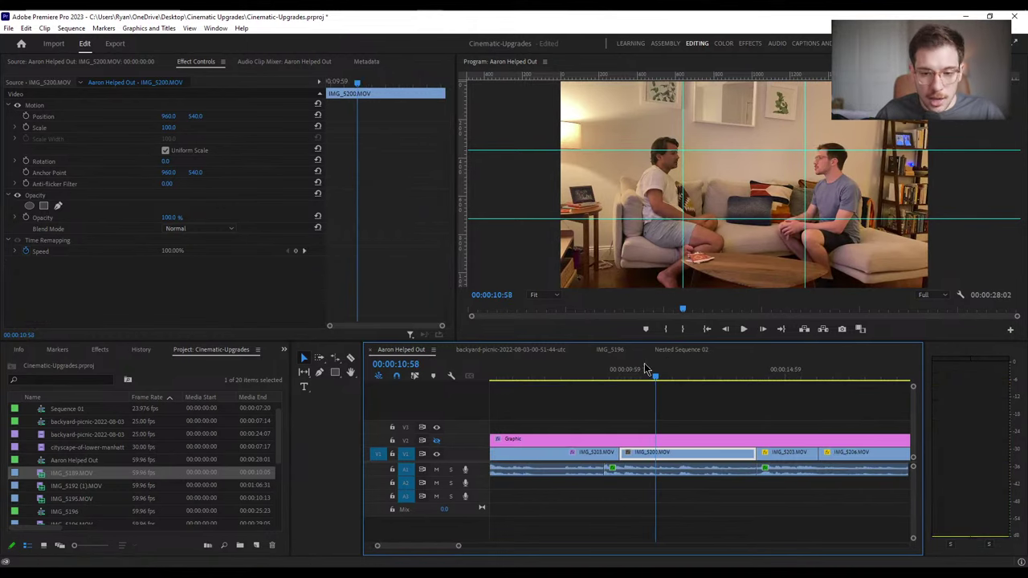
left_click_drag(621, 377, 607, 384)
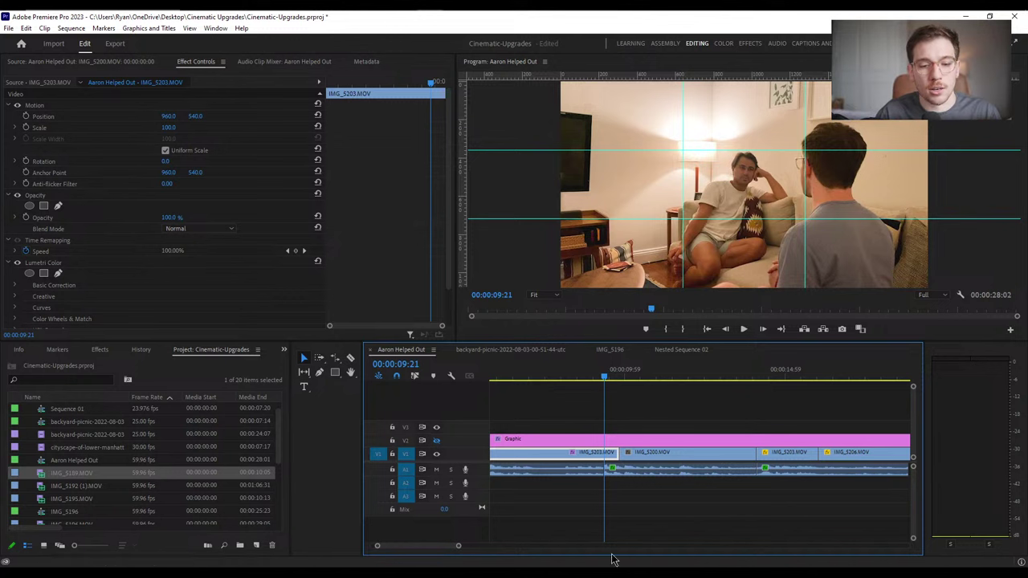
left_click(631, 473)
left_click_drag(610, 473, 653, 473)
key("space")
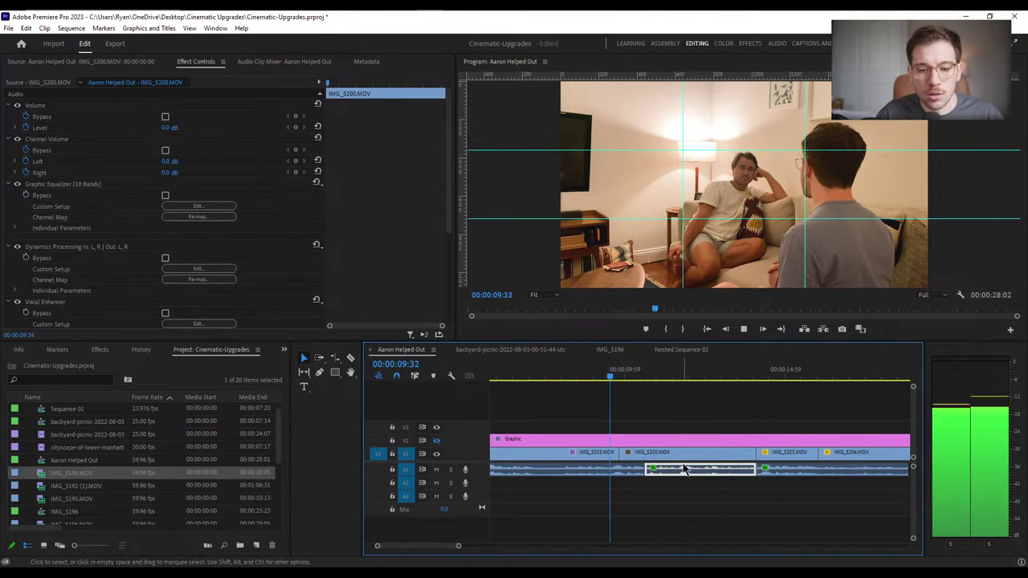
key("space")
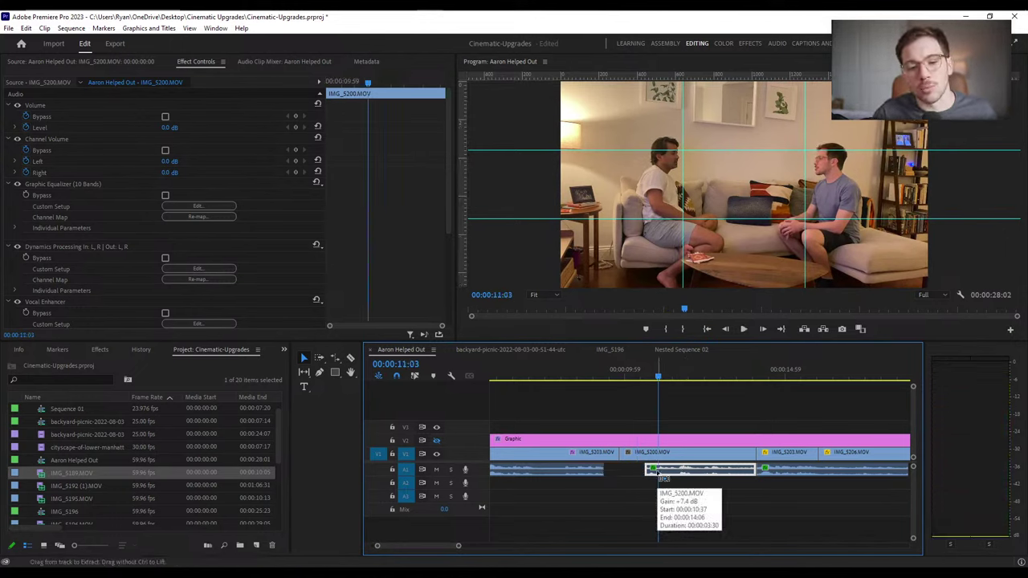
key("ctrl+z")
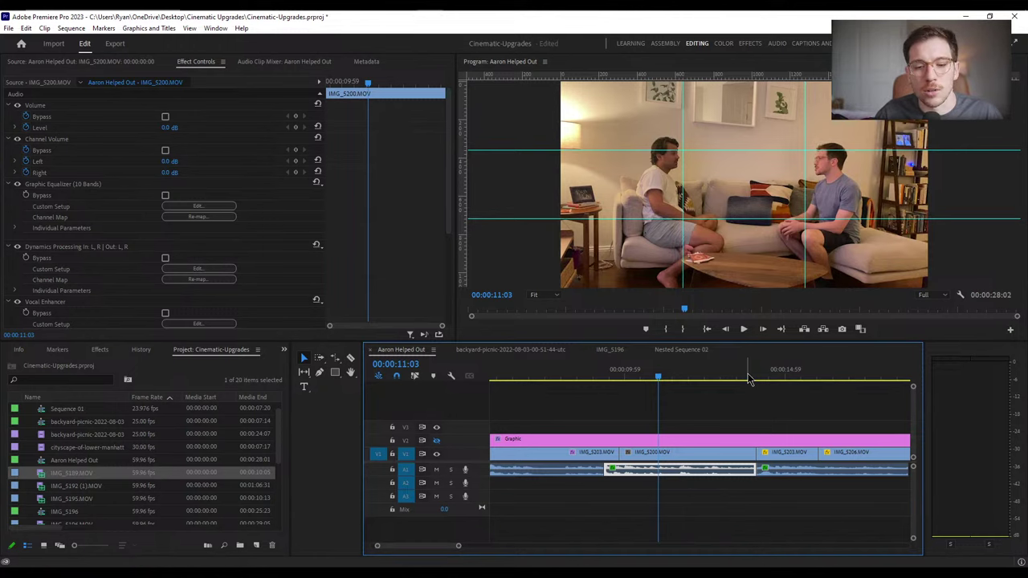
Play the sequence with the J-cut from 00:00:09:11 to 00:00:15:09
left_click(599, 377)
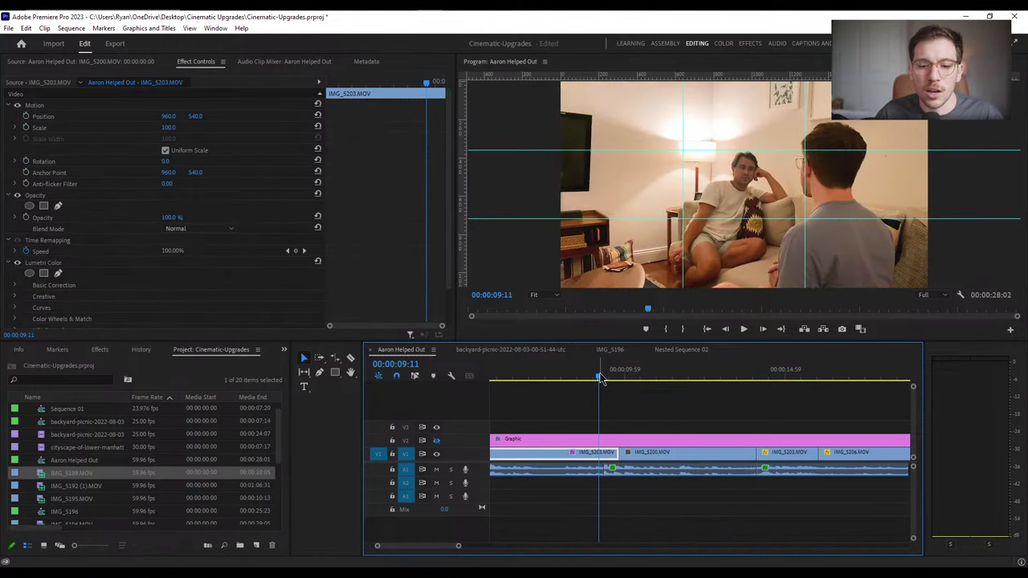
key("space")
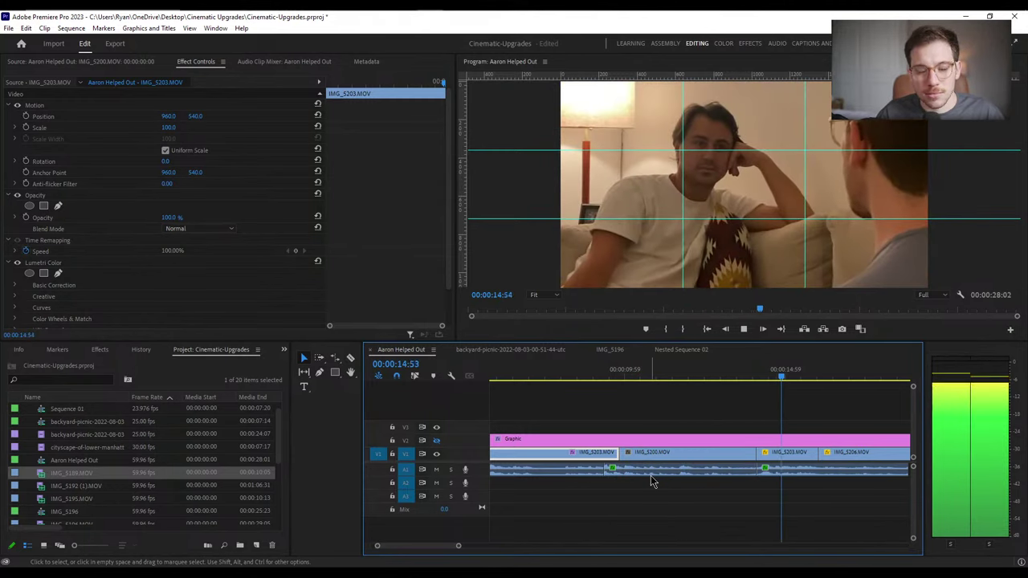
key("space")
Play from the end of the second IMG_5200.MOV clip across its cut into the close-up IMG_5203.MOV, to about 00:00:15:35
key("equal")
key("equal")
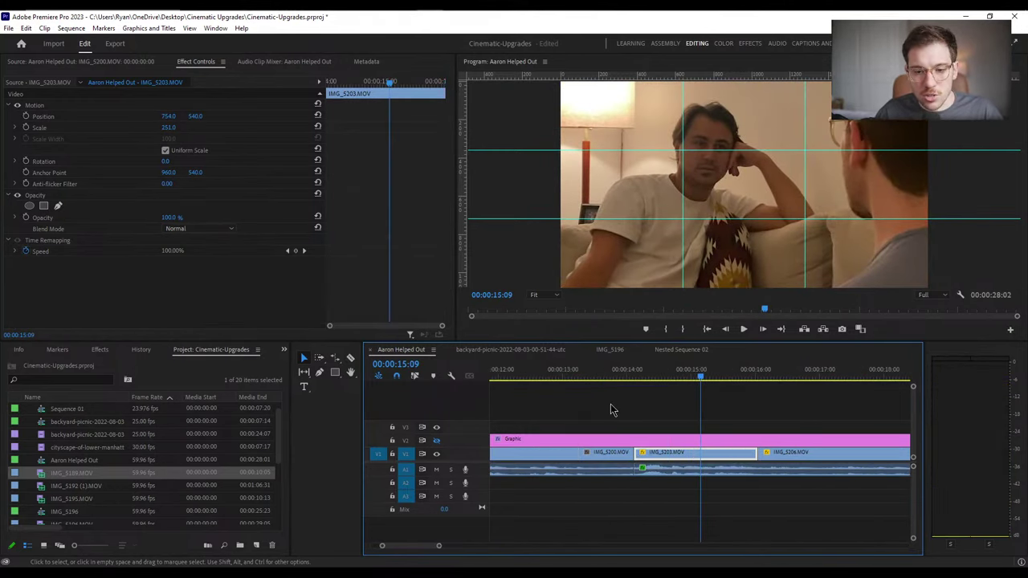
left_click_drag(637, 376, 598, 399)
key("space")
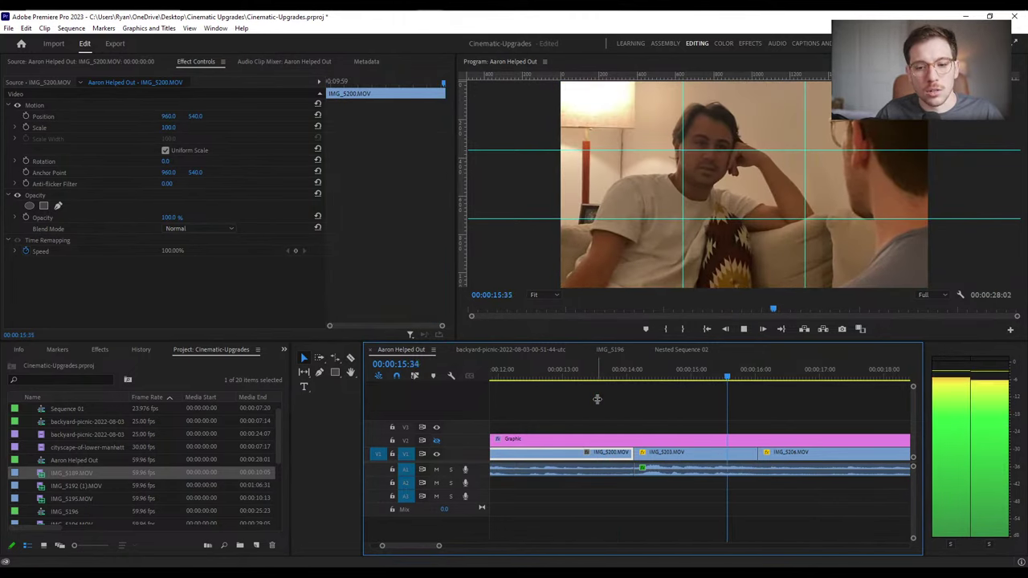
Switch to the Audio workspace and clear the audio type assigned to all clips on track A1
key("space")
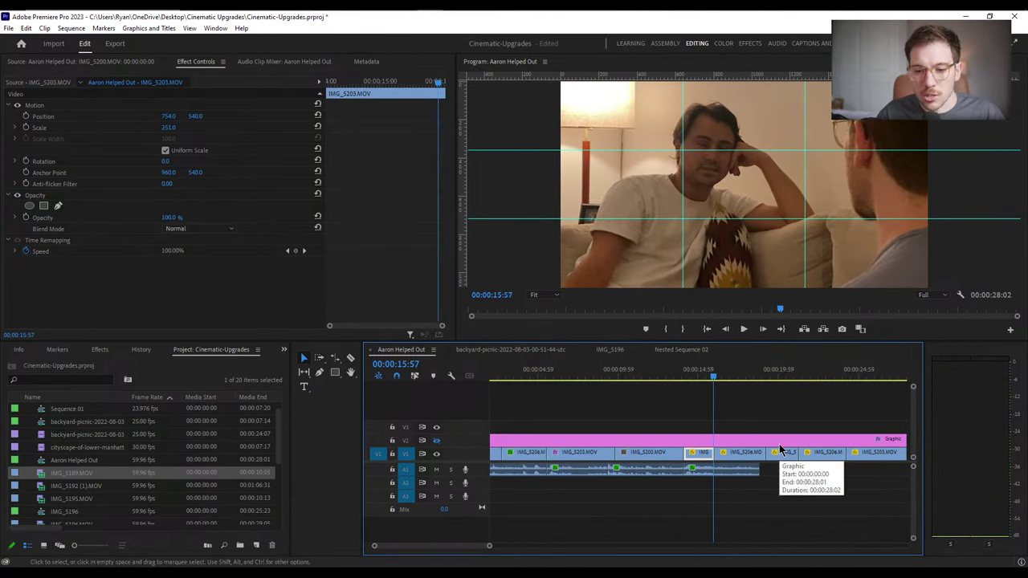
key("minus")
key("equal")
key("minus")
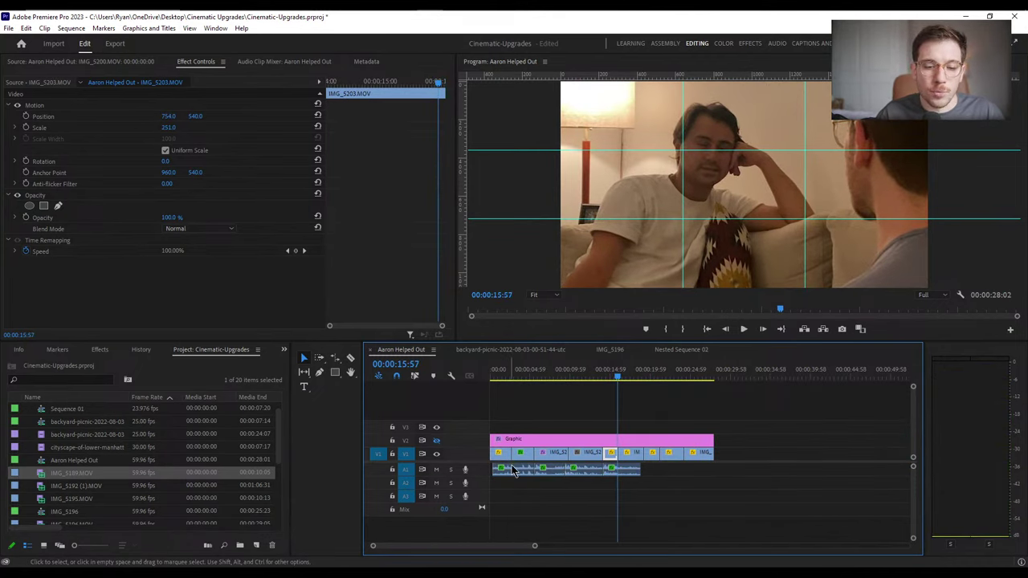
left_click(514, 471)
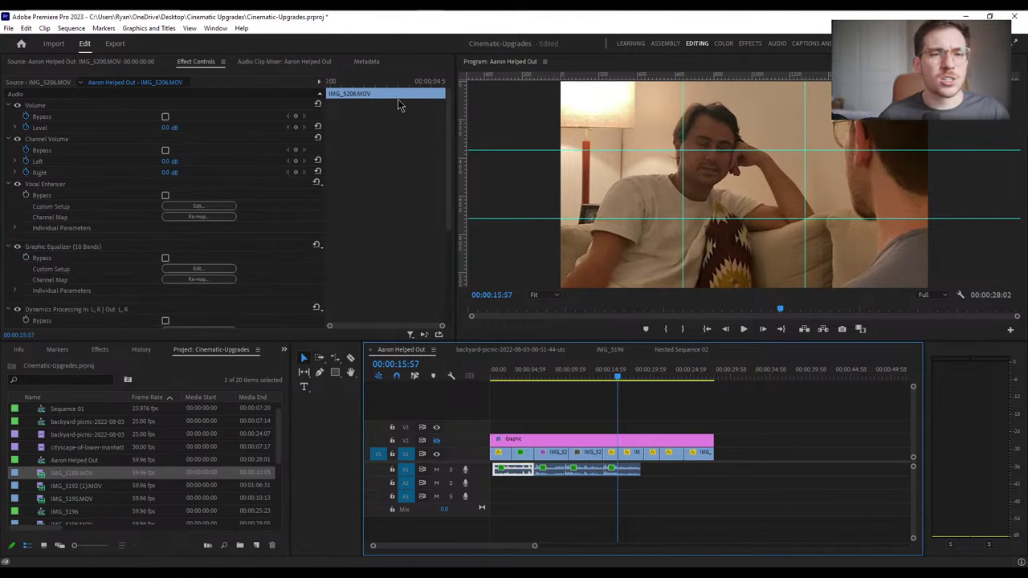
left_click(775, 45)
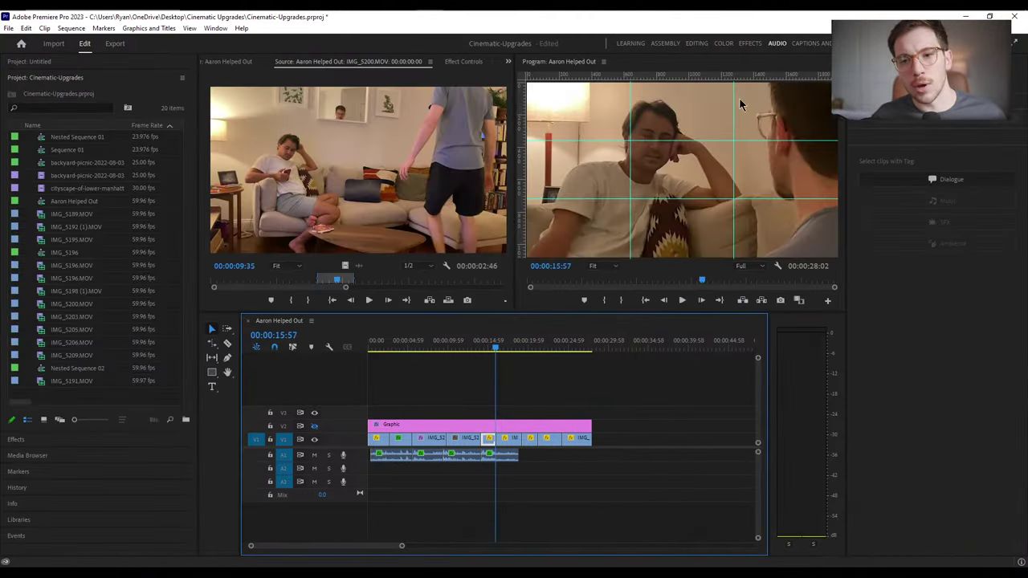
left_click_drag(527, 461, 363, 476)
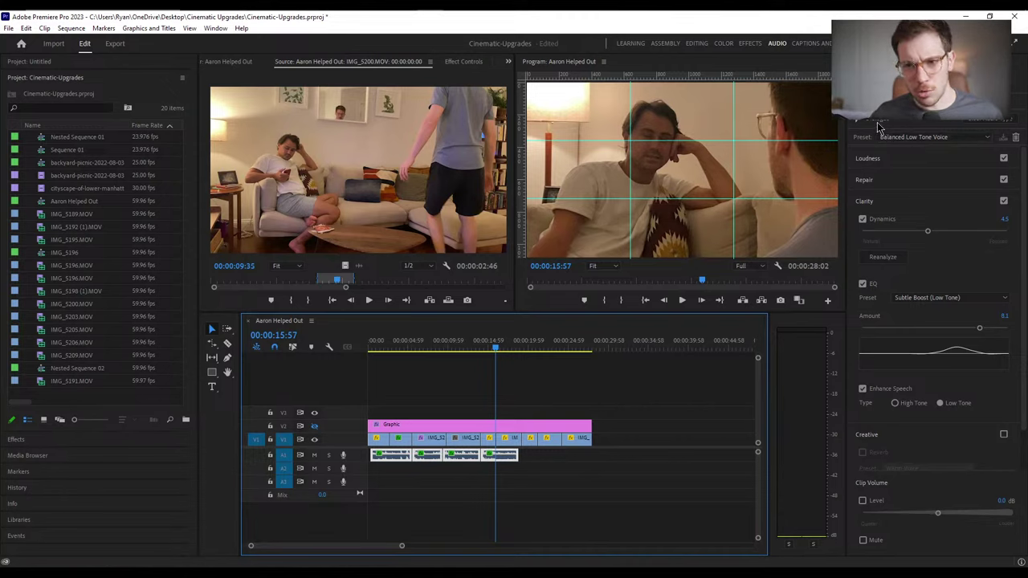
left_click(993, 125)
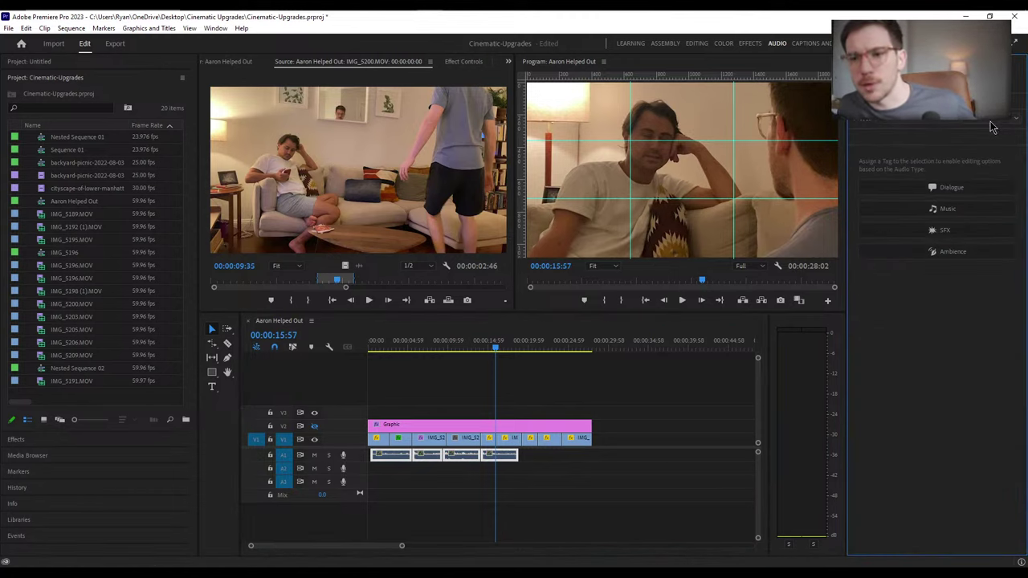
Play the sequence from near its start to hear the unprocessed dialogue audio
left_click(514, 484)
left_click(374, 345)
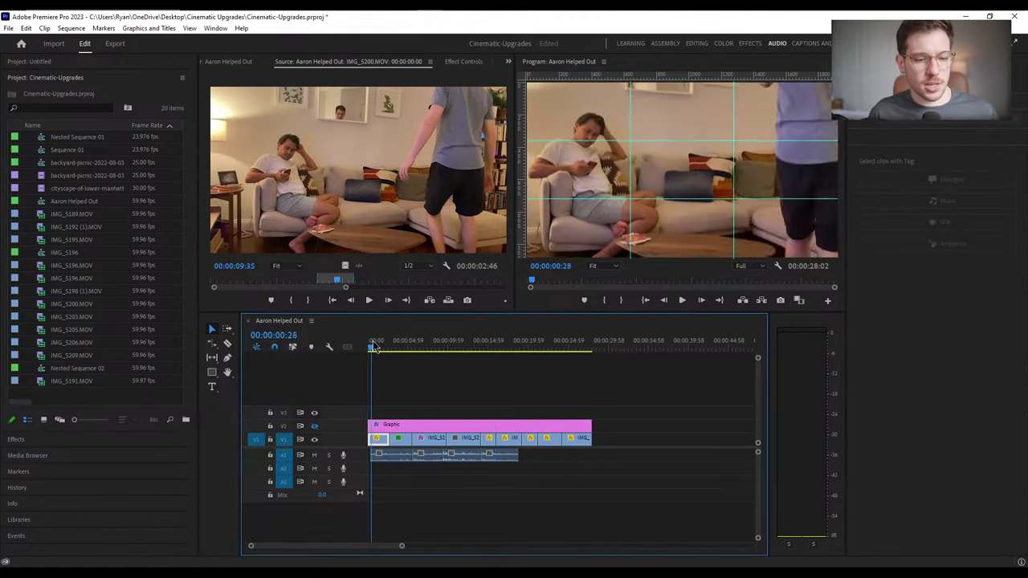
left_click_drag(374, 345, 376, 347)
key("space")
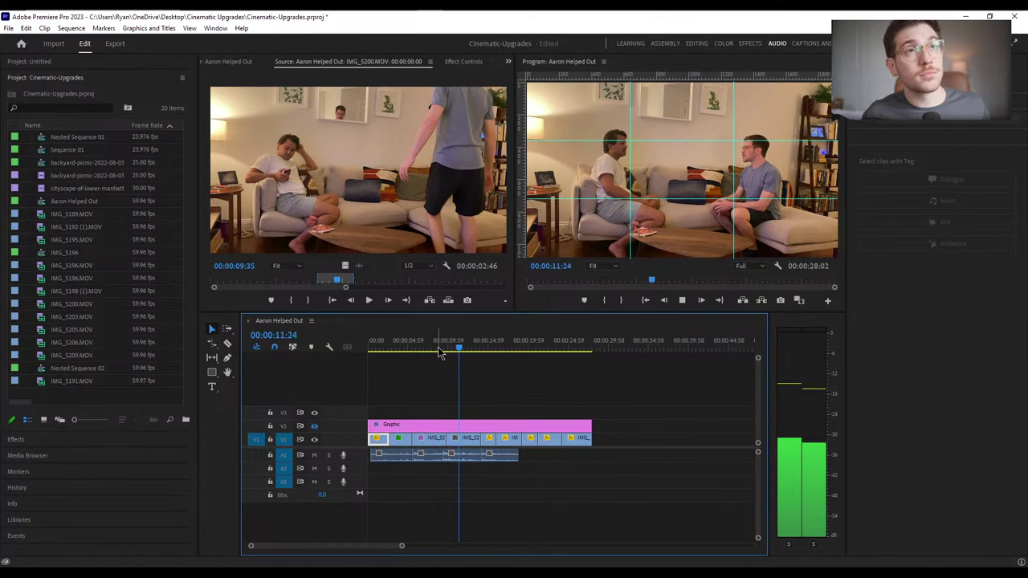
key("space")
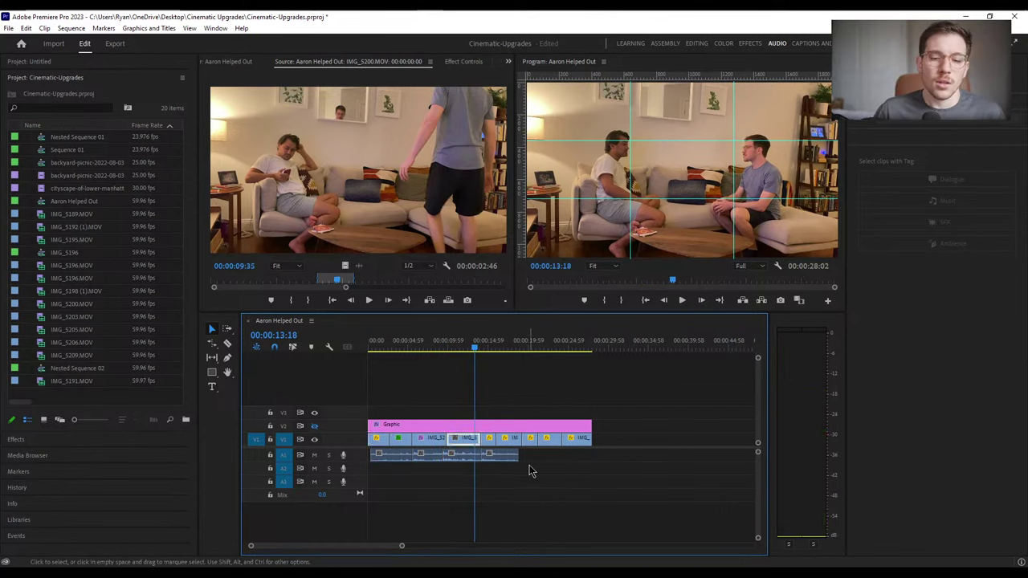
Tag all clips on track A1 as Dialogue and apply the Balanced Low Tone Voice preset
left_click_drag(530, 458, 373, 481)
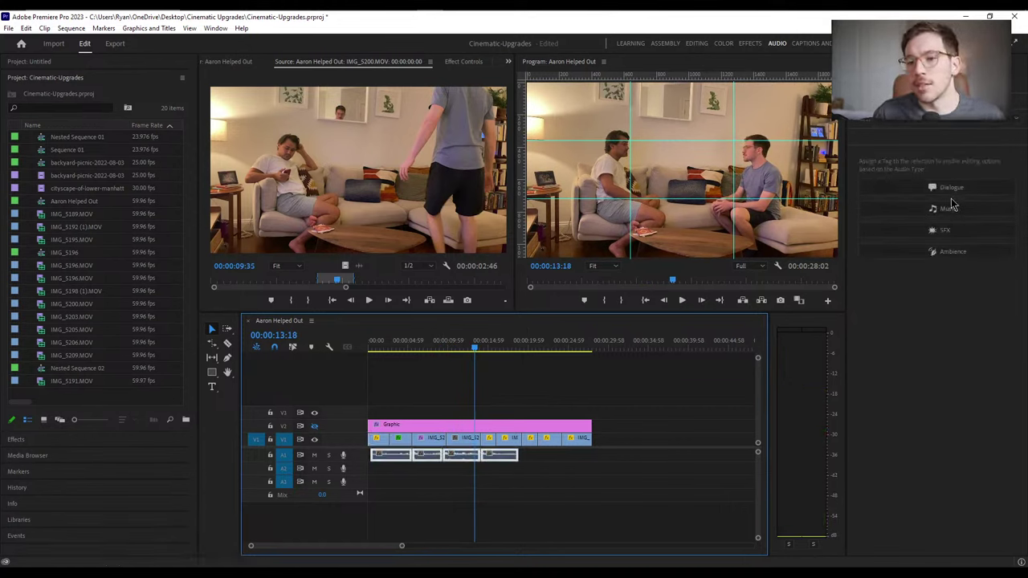
left_click(976, 192)
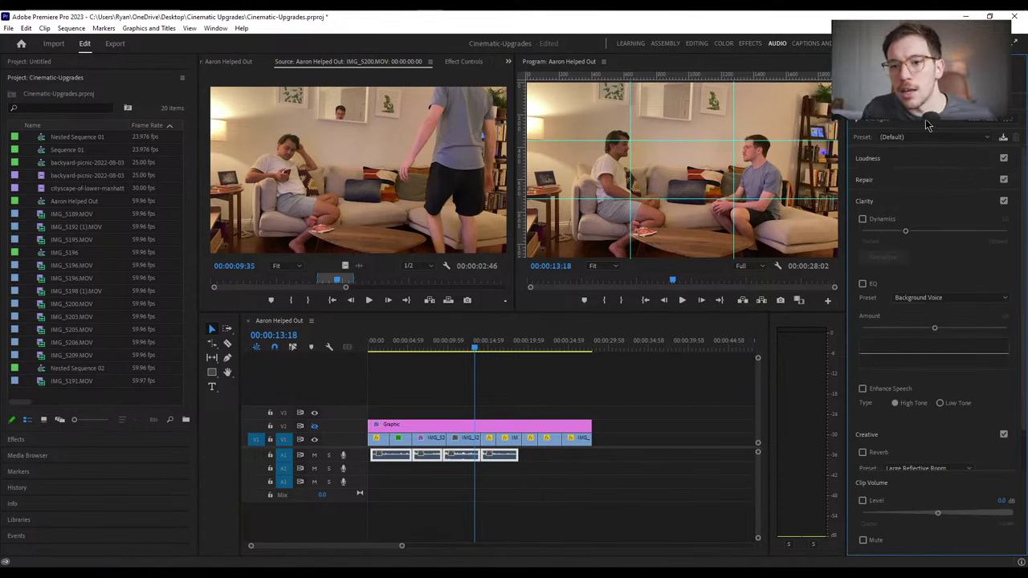
left_click(914, 138)
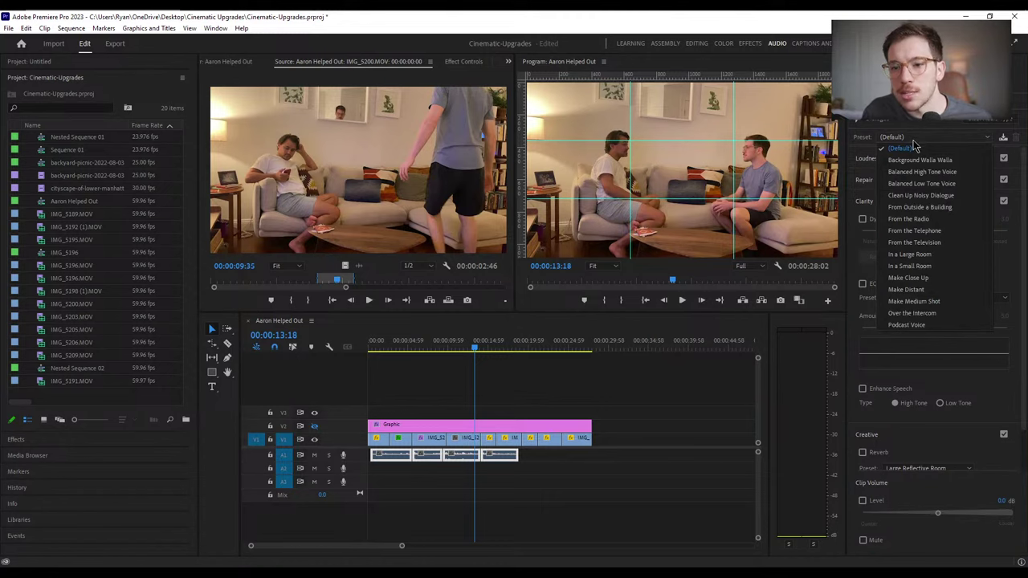
left_click(969, 187)
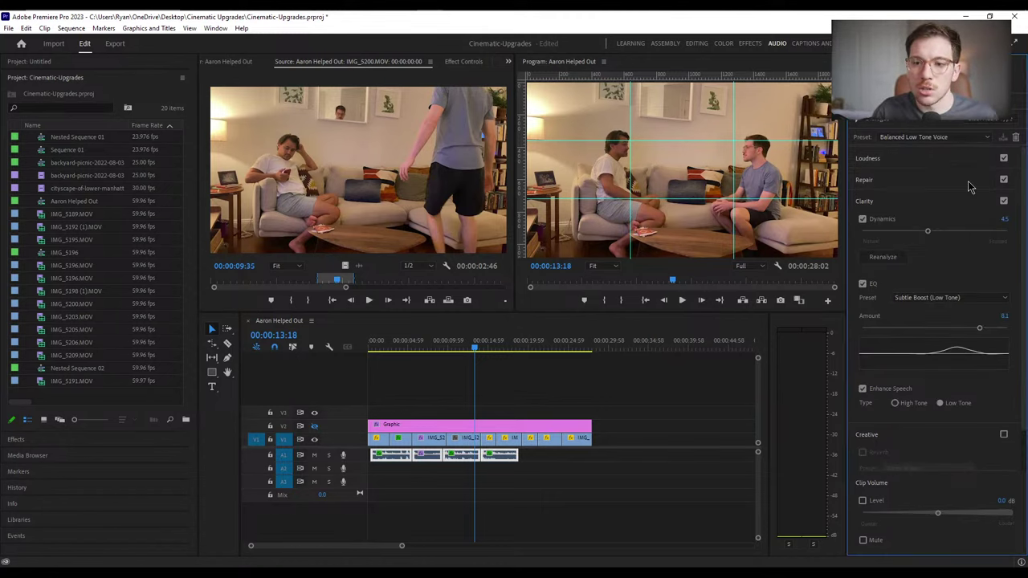
Play the opening of the sequence to hear the dialogue with the low tone voice preset
left_click(383, 345)
key("space")
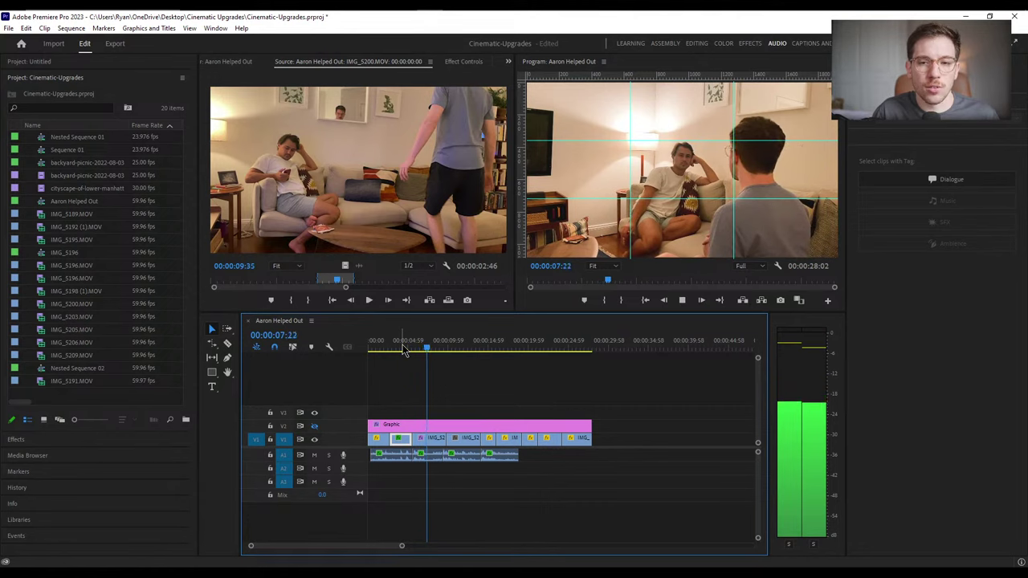
left_click(373, 347)
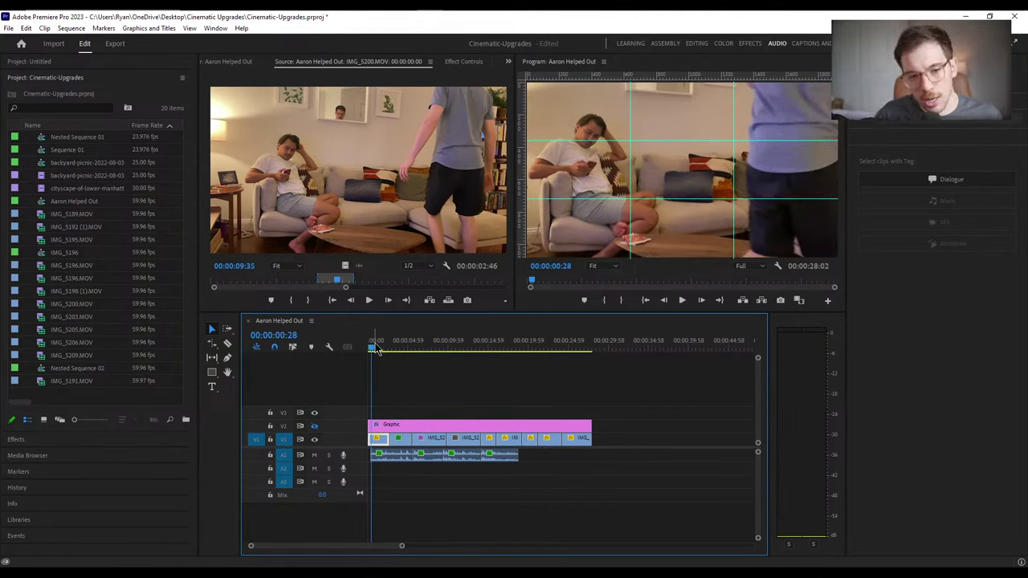
key("space")
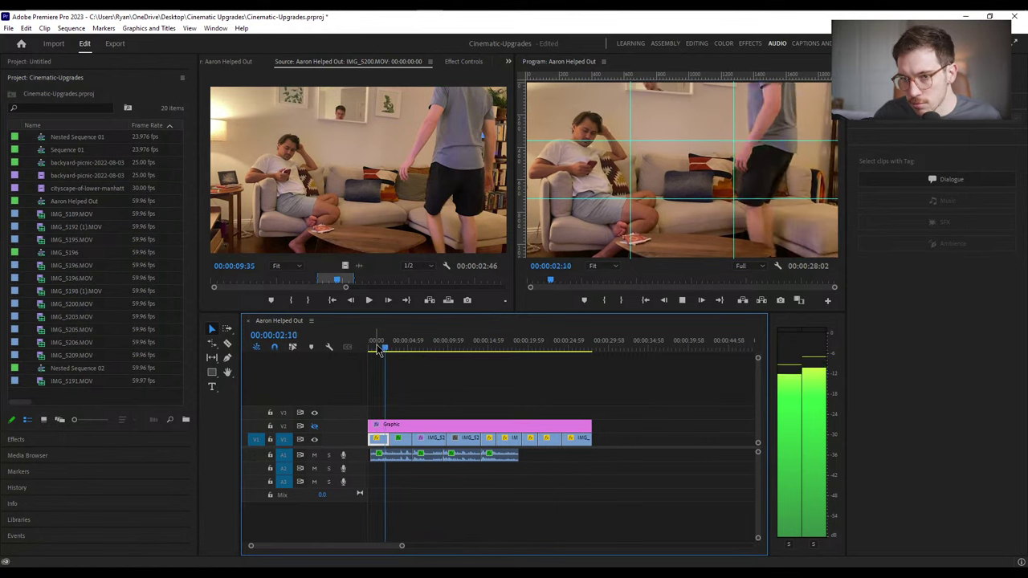
key("space")
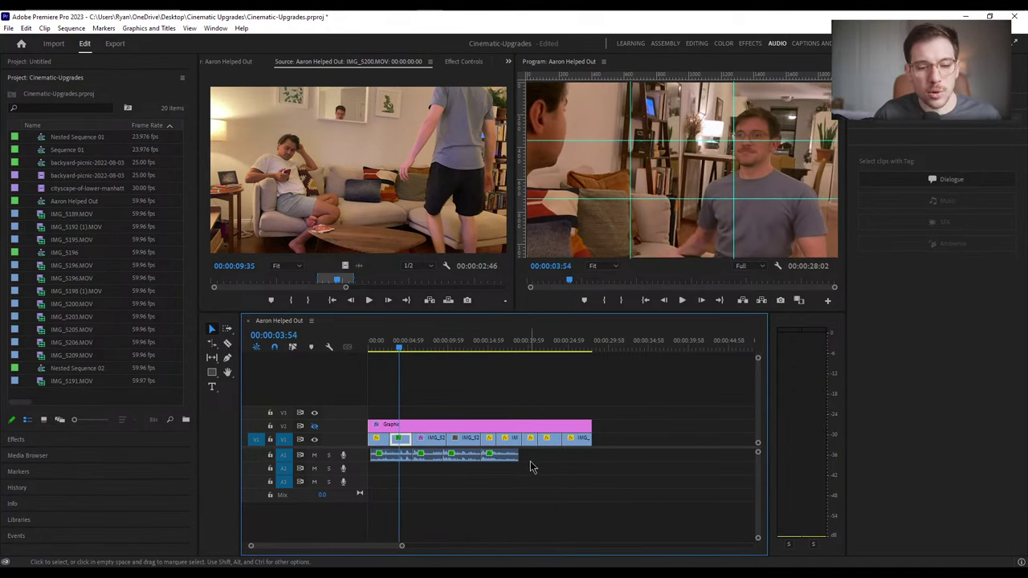
Nest all audio clips on track A1 into a sequence named "Low Register Audio"
left_click_drag(530, 452, 389, 484)
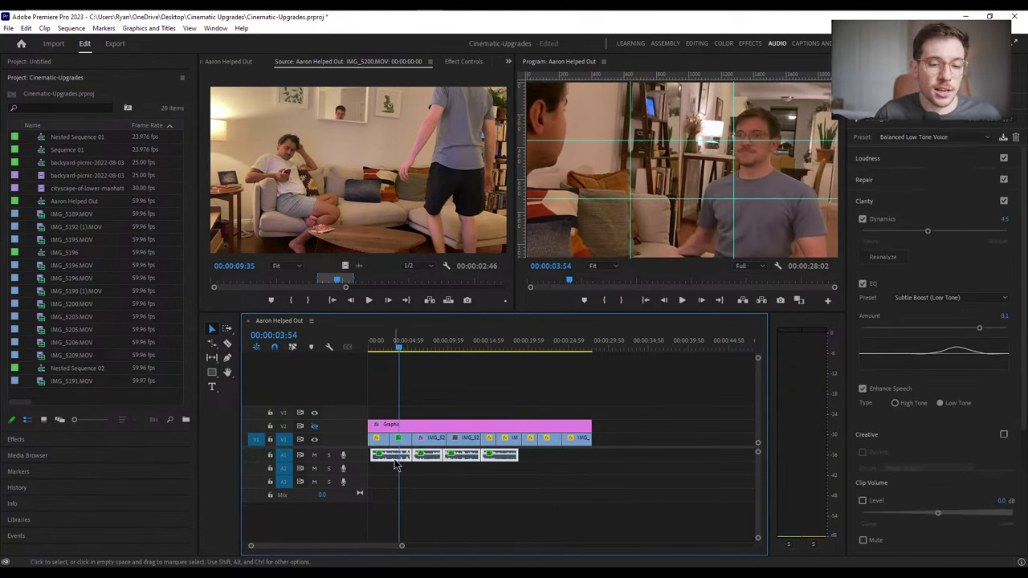
right_click(392, 460)
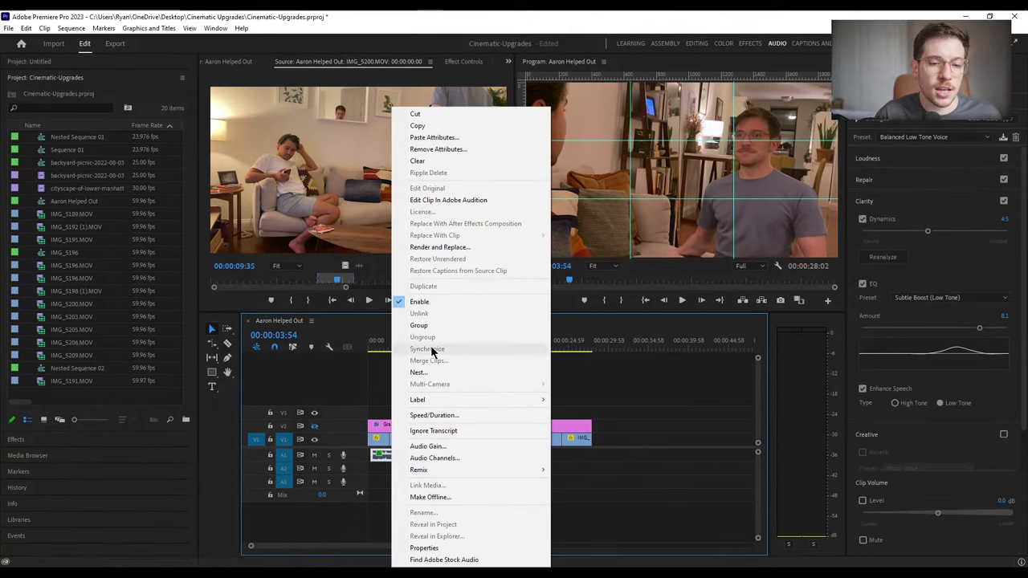
left_click(426, 372)
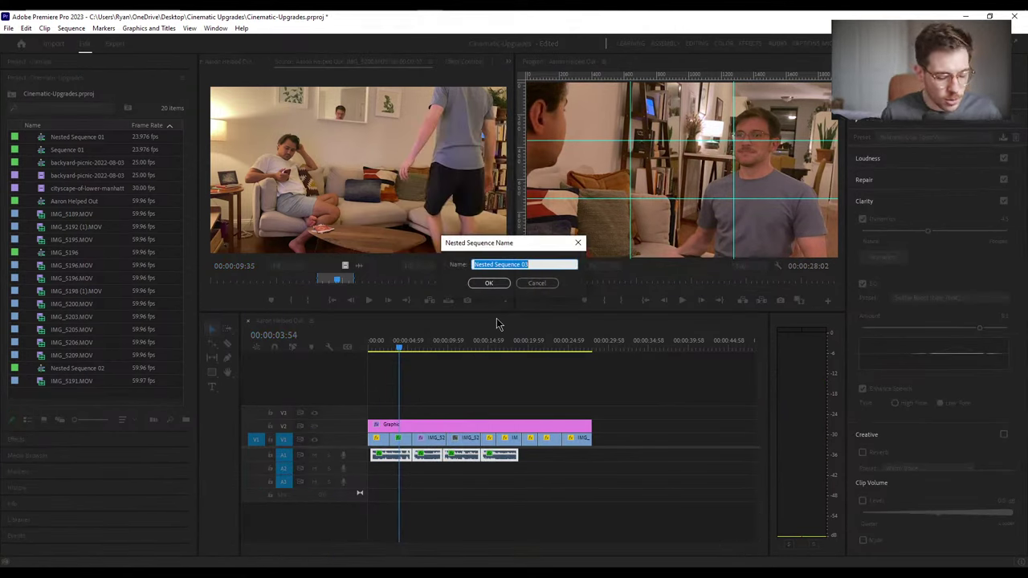
type("Low Register Audio")
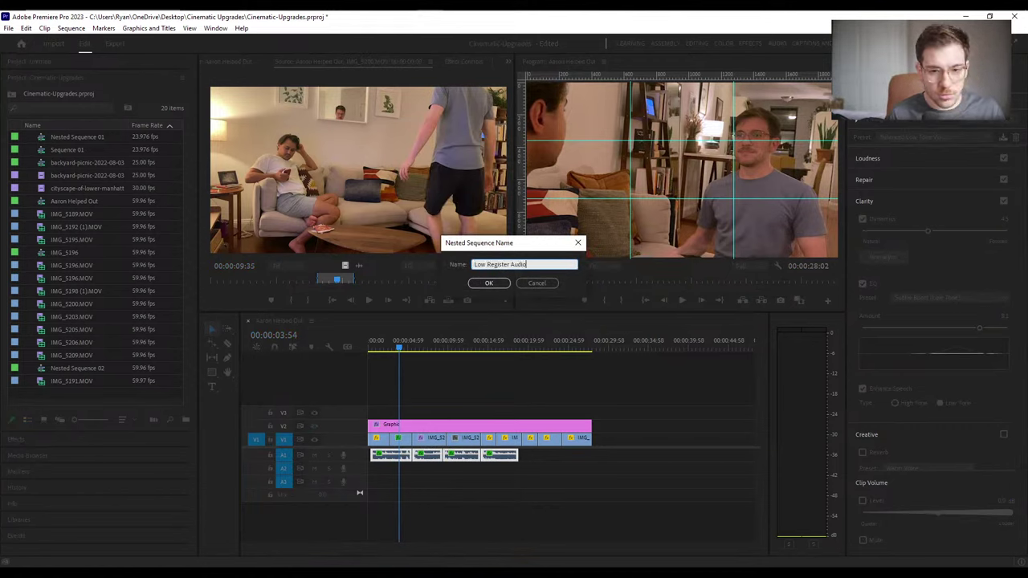
key("Return")
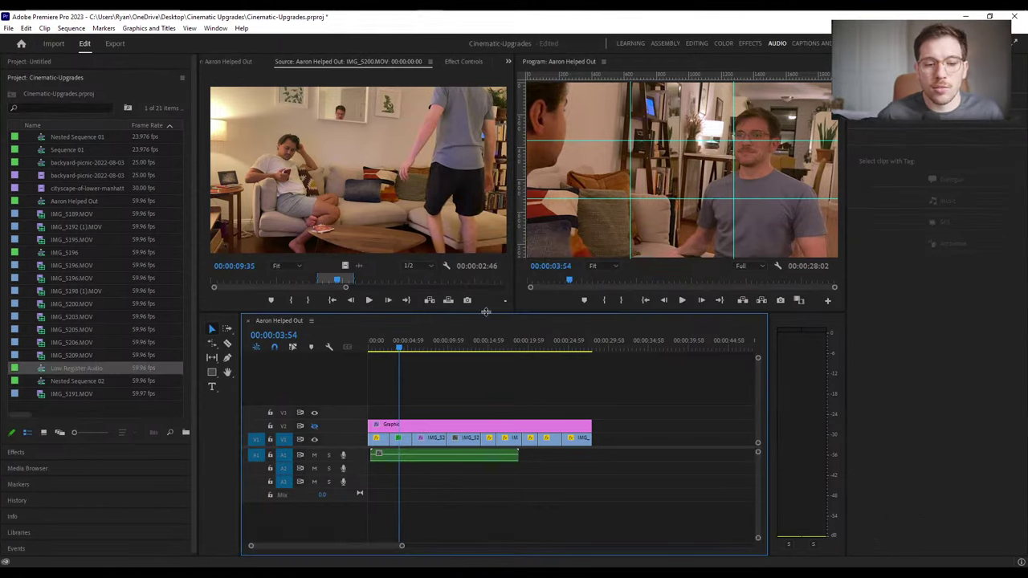
Tag the nested audio clip as Dialogue and apply the Clean Up Noisy Dialogue preset
left_click(464, 458)
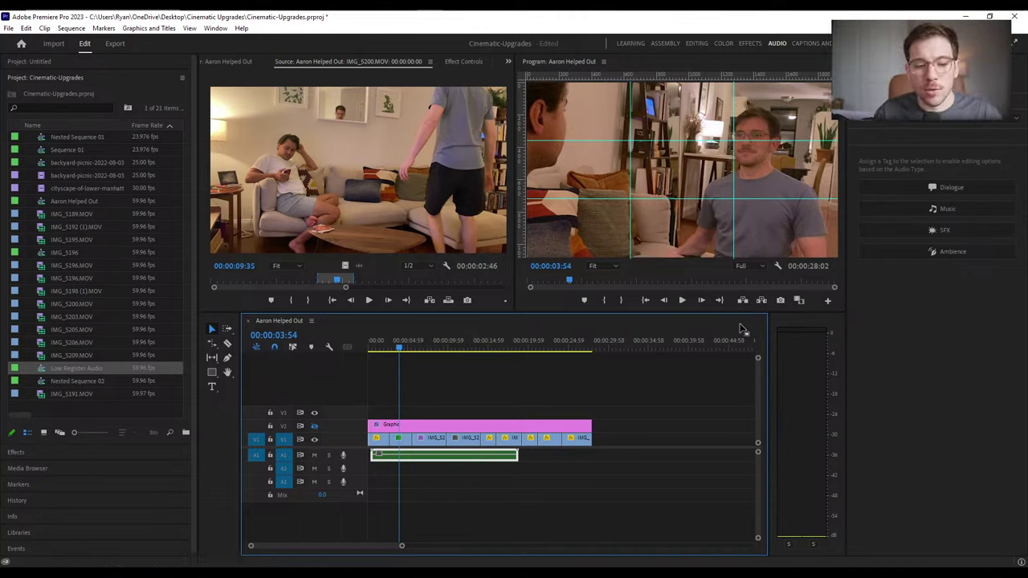
left_click(947, 192)
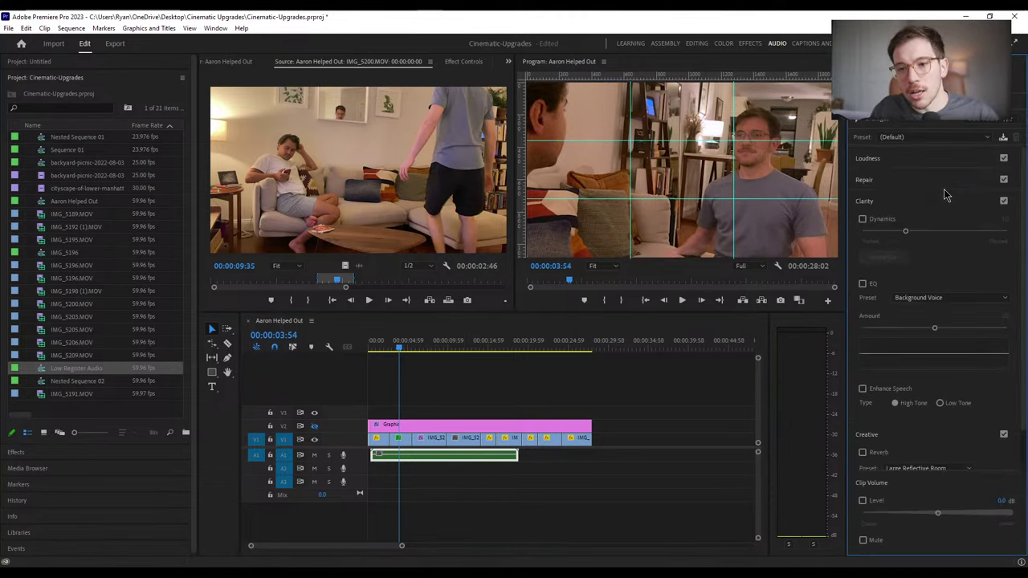
left_click(916, 138)
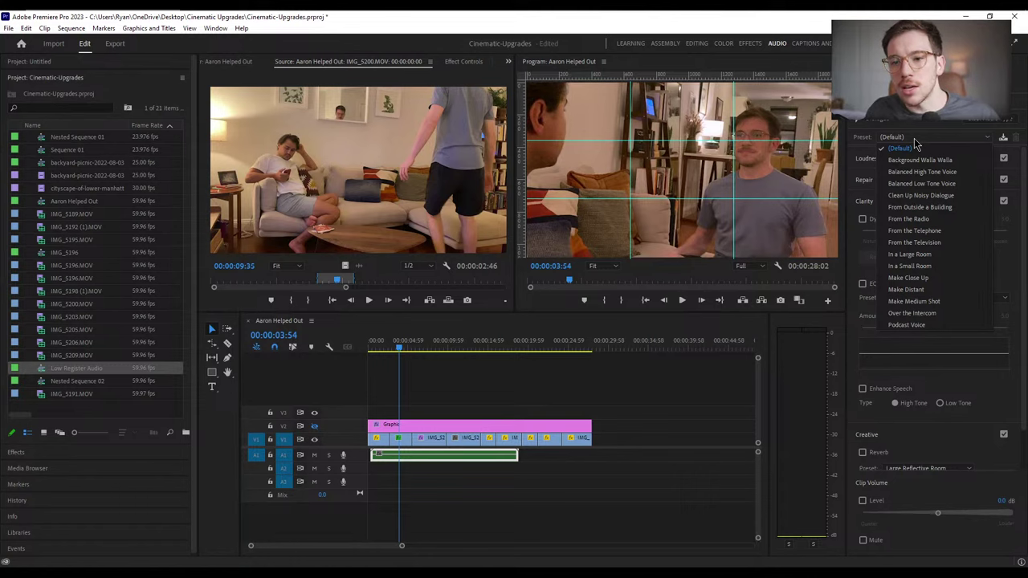
left_click(932, 195)
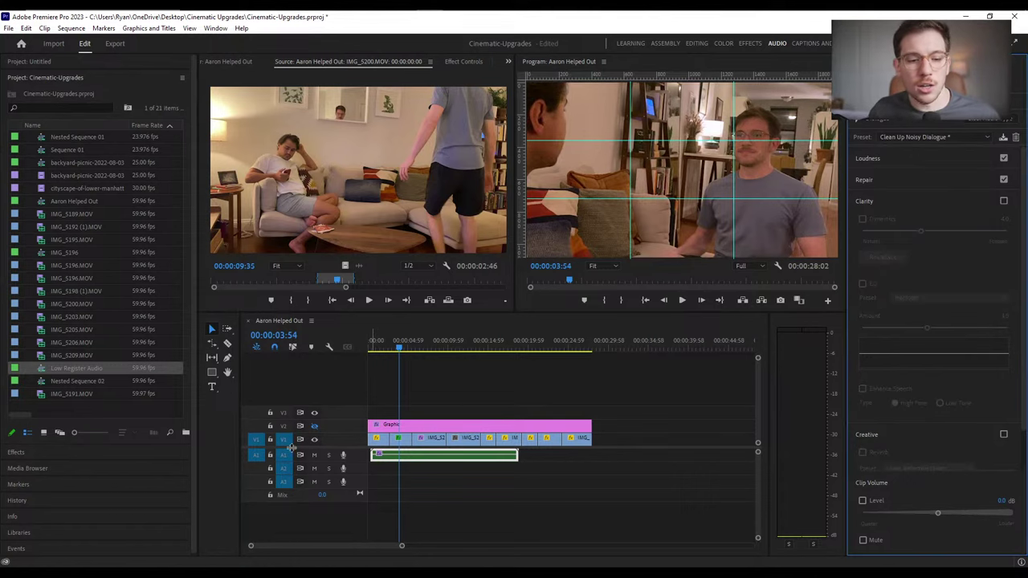
Play the sequence from near its start to hear the nested audio with noise cleanup
left_click(375, 343)
key("space")
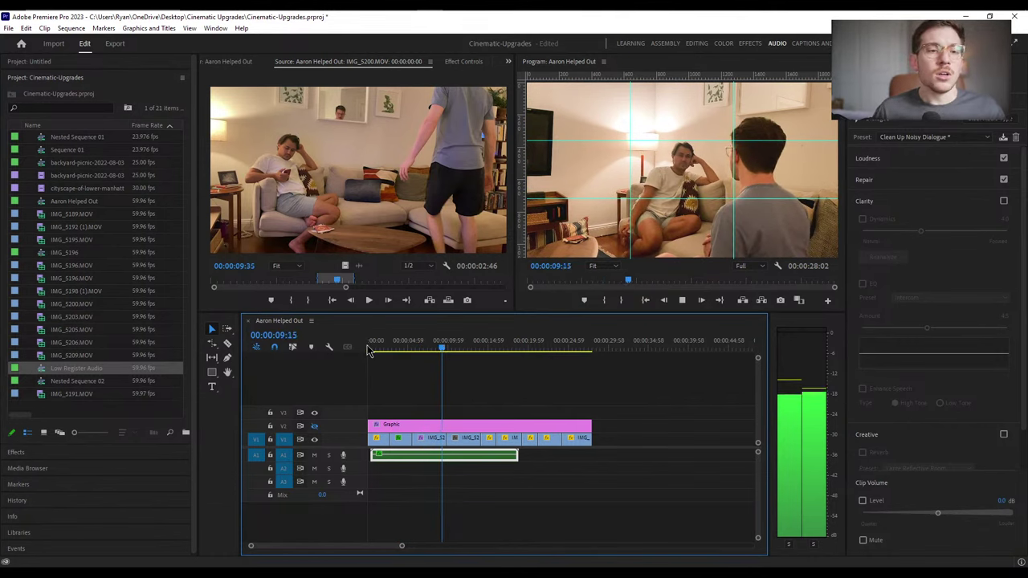
key("space")
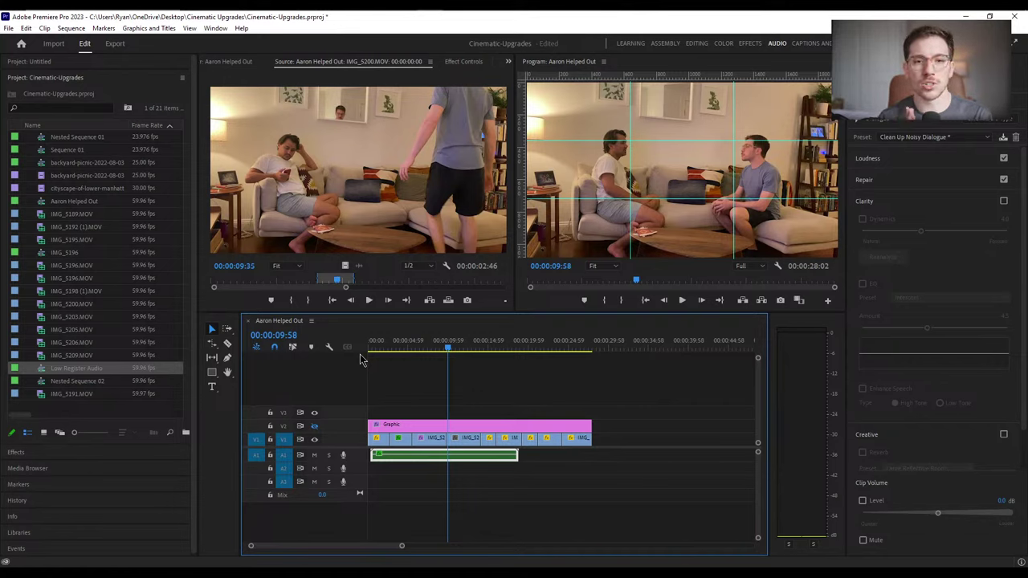
In the Editing workspace, create a new sequence from the IMG_5209.MOV clip and start playing it
left_click(698, 45)
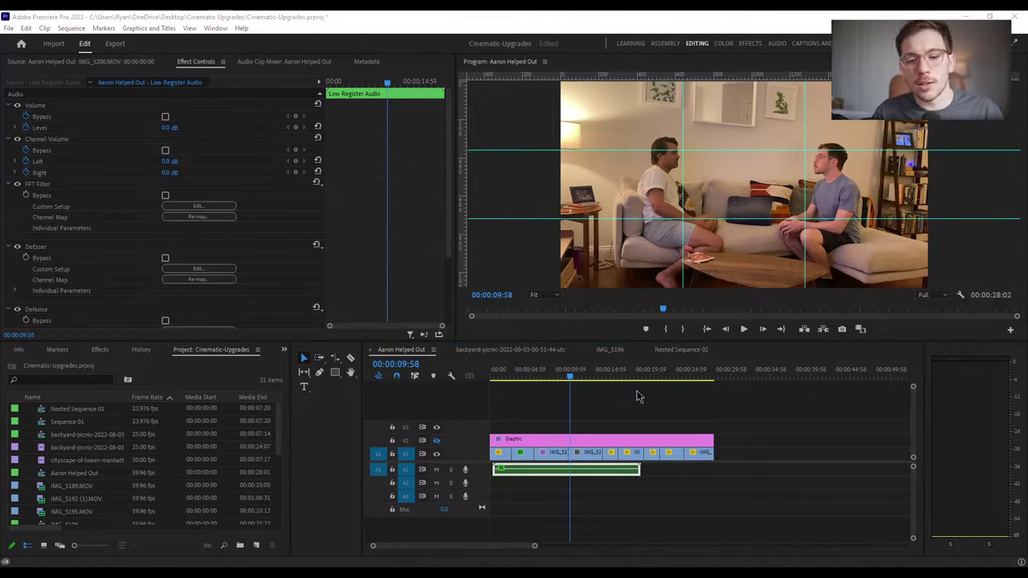
left_click(610, 350)
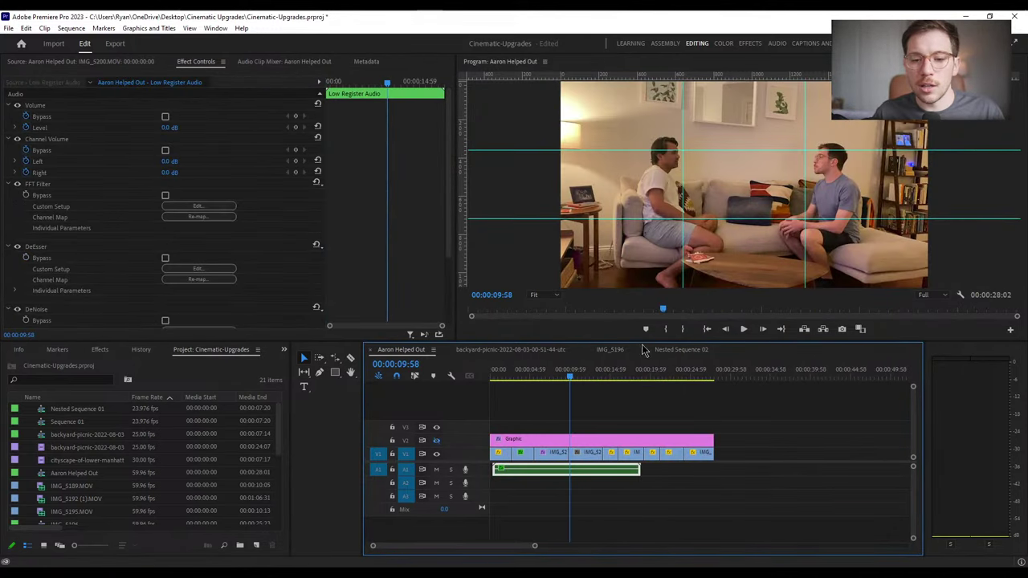
left_click(681, 350)
left_click(413, 351)
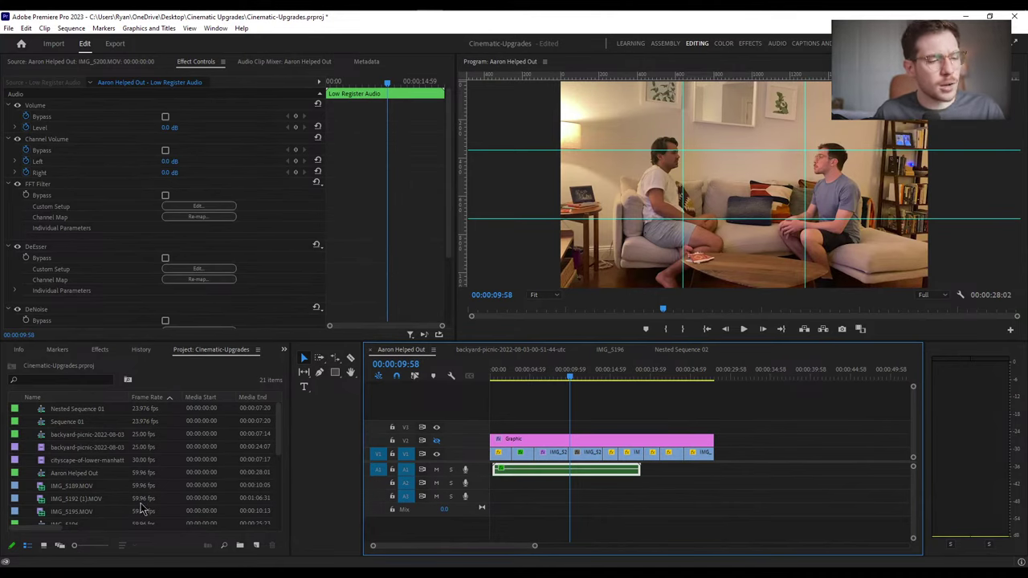
scroll(126, 474, "down", 4)
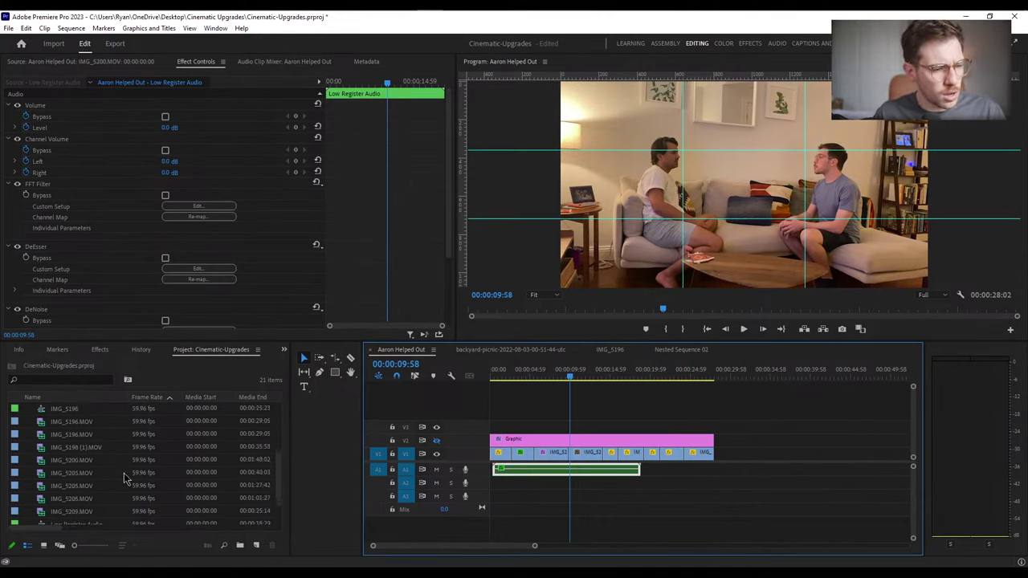
left_click(66, 522)
right_click(70, 521)
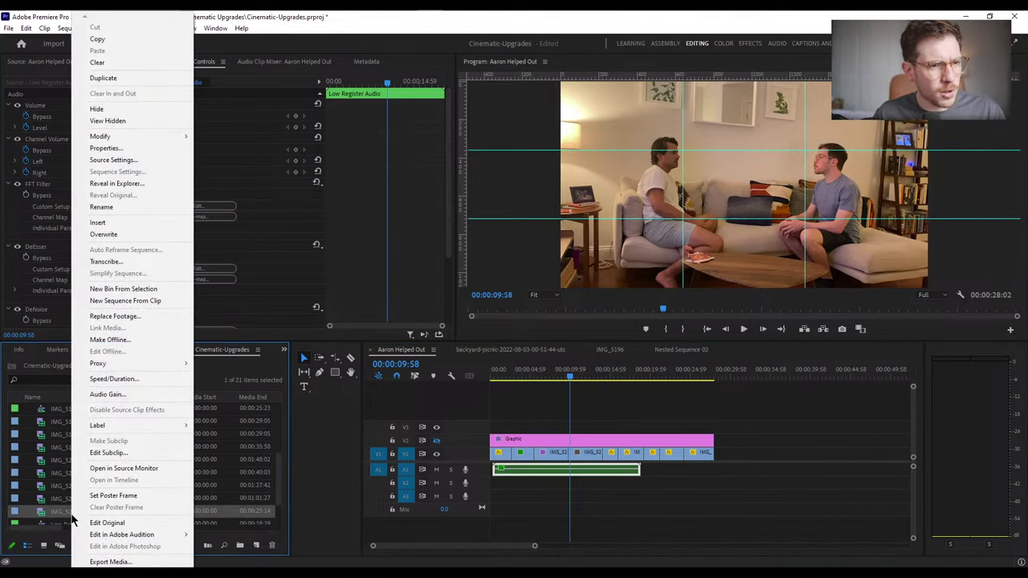
left_click(125, 302)
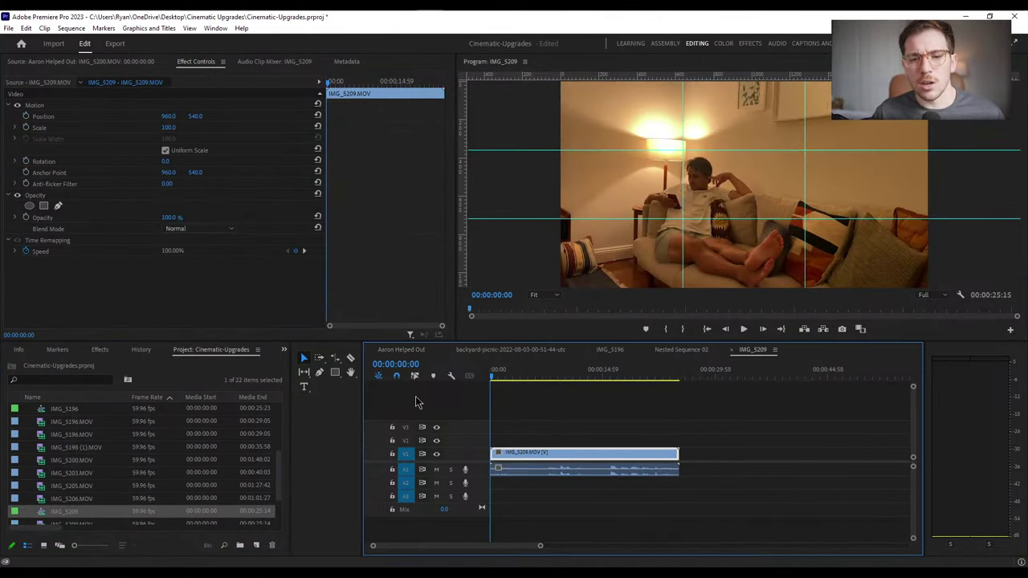
key("space")
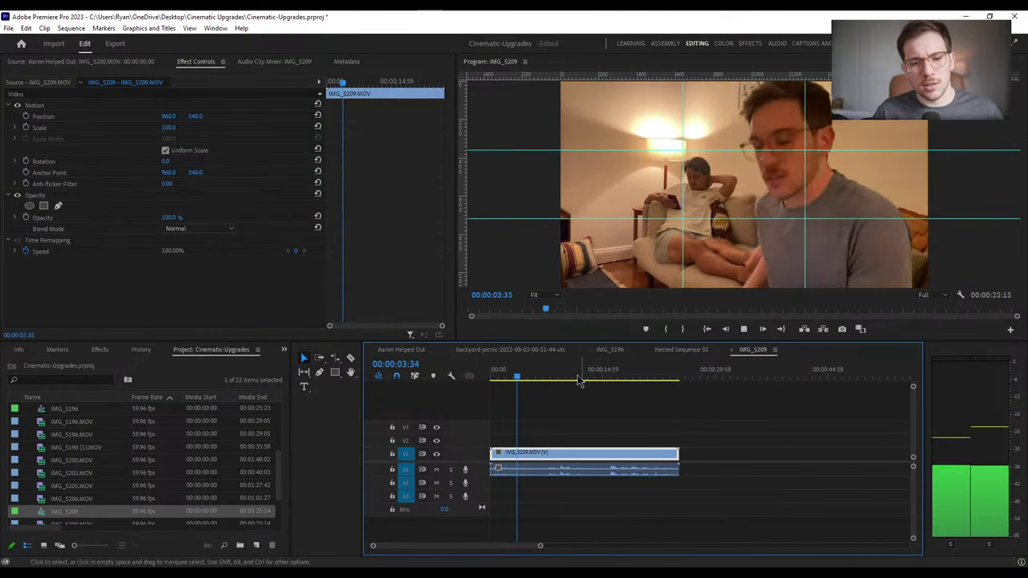
Trim the start of the IMG_5209.MOV clip to 00:00:15:07 and remove the gap left before it
left_click_drag(578, 379, 603, 382)
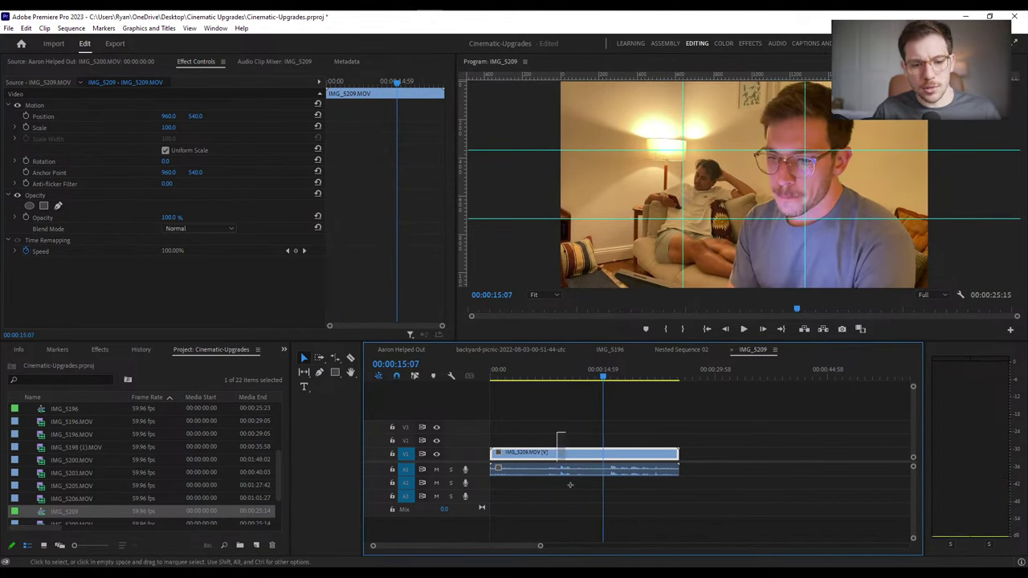
left_click_drag(492, 454, 603, 455)
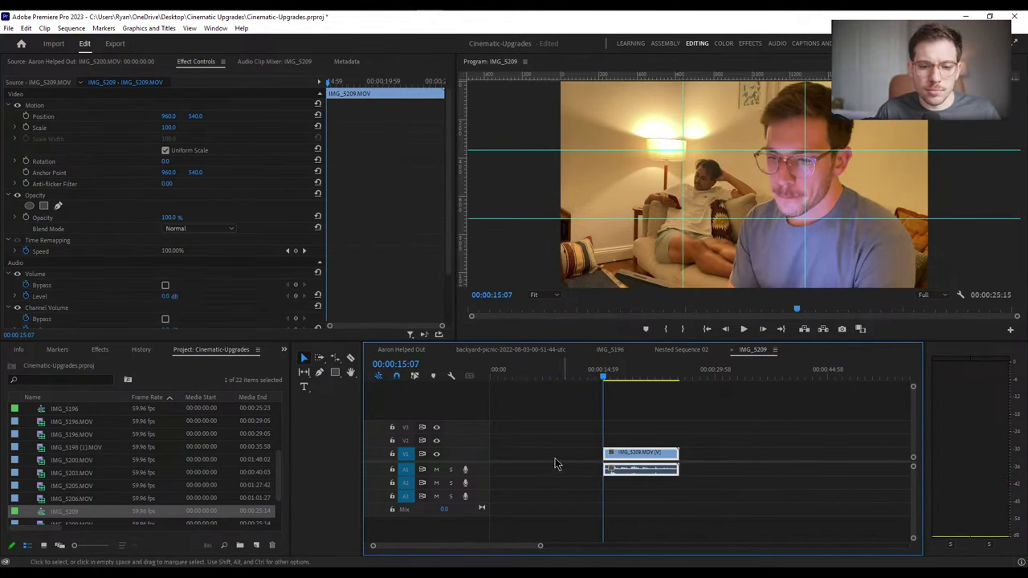
left_click(545, 453)
key("Home")
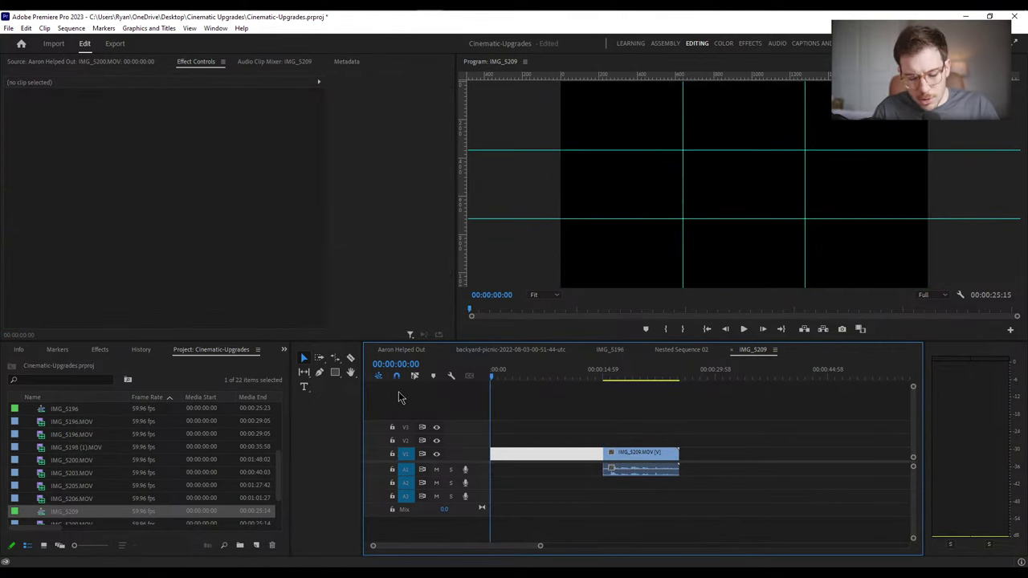
key("Delete")
Play the trimmed clip and shorten its end so the sequence lasts 00:00:08:58
key("space")
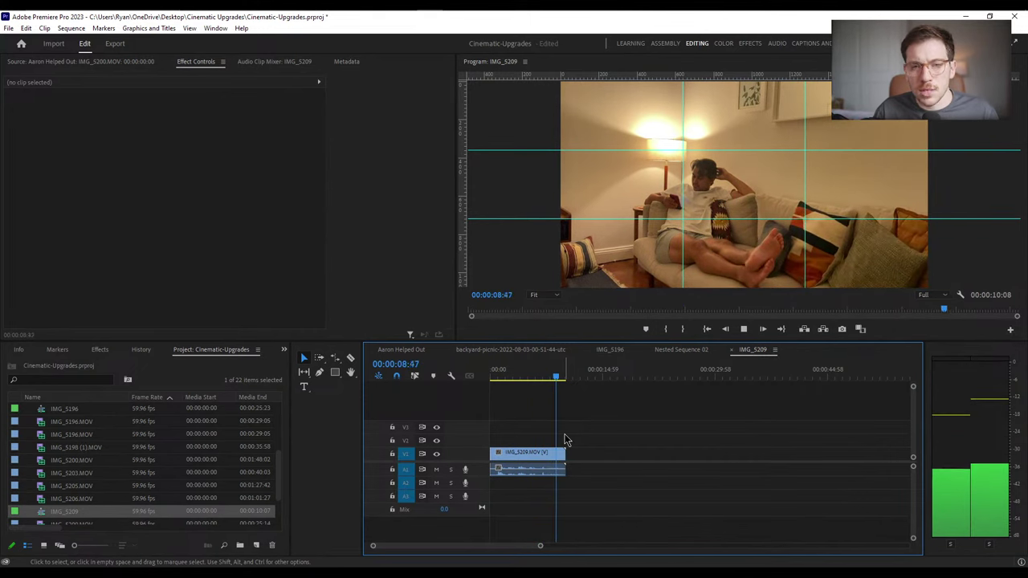
key("space")
key("d")
left_click_drag(564, 470, 555, 474)
left_click(599, 436)
Tag only the IMG_5209.MOV audio as Dialogue and apply the Balanced Low Tone Voice preset
left_click(522, 470, "alt")
left_click(541, 379)
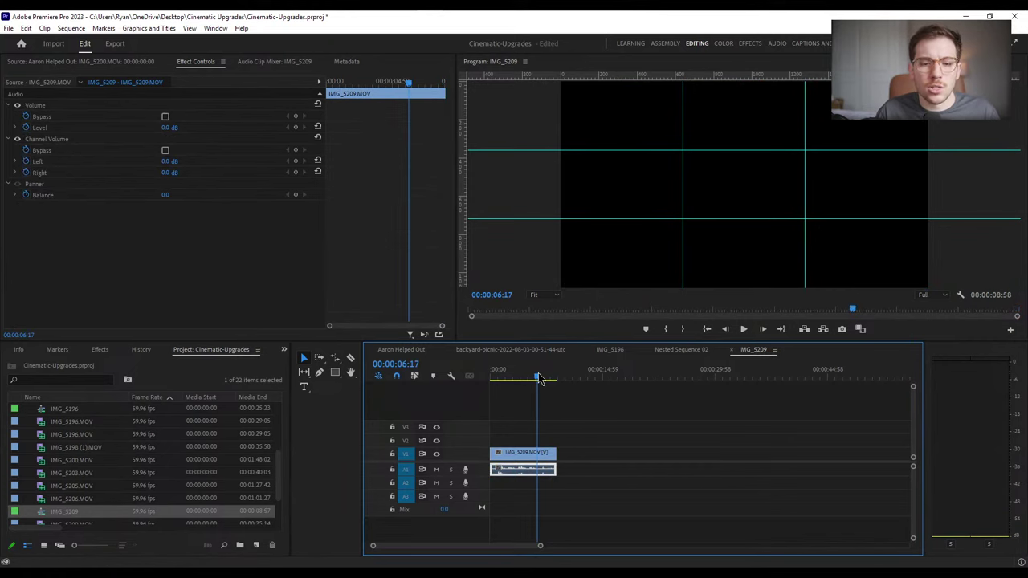
left_click(775, 44)
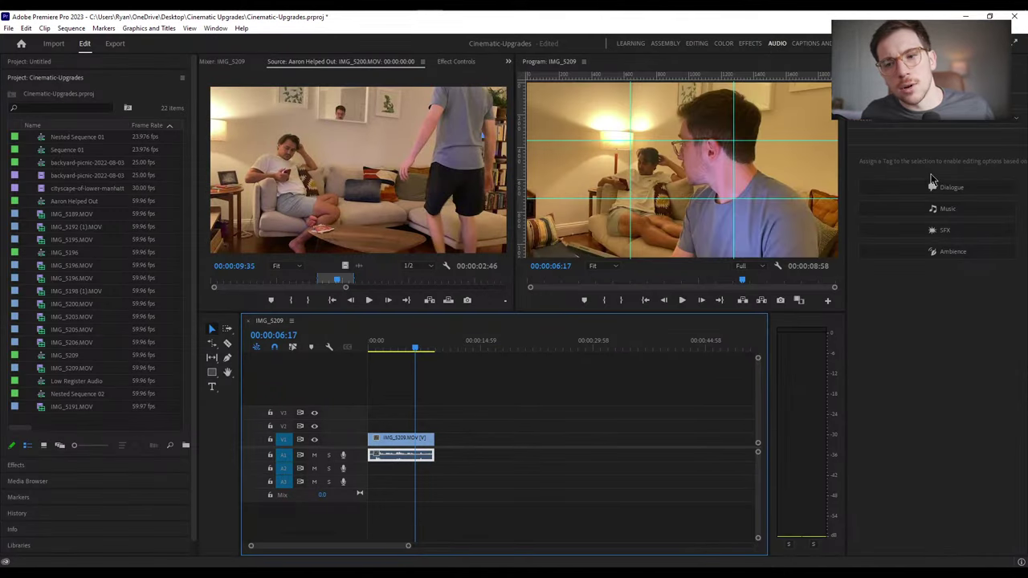
left_click(931, 182)
left_click(908, 139)
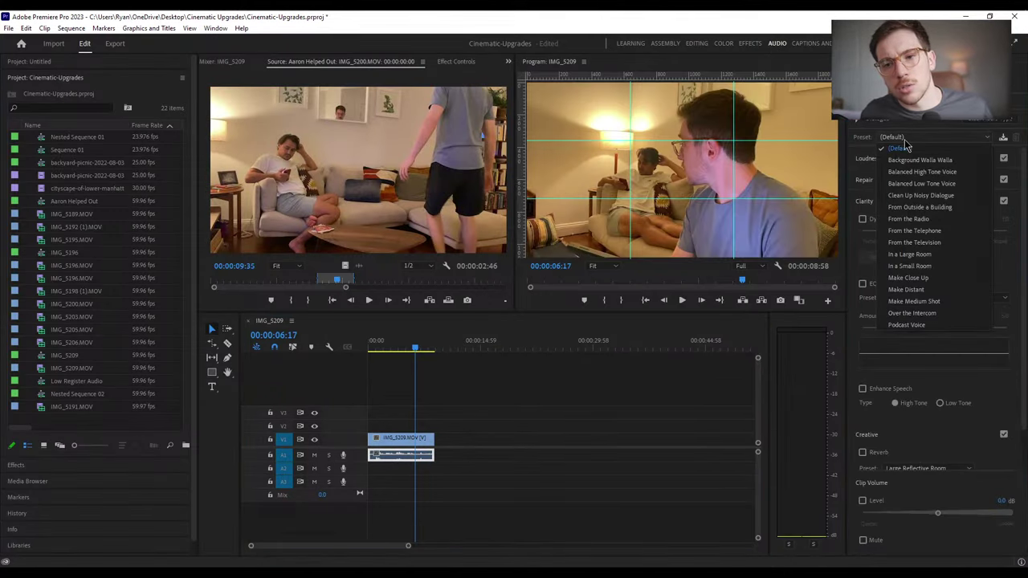
left_click(971, 188)
Play the sequence from near its start to hear the voice preset and return to the Editing workspace
left_click(371, 351)
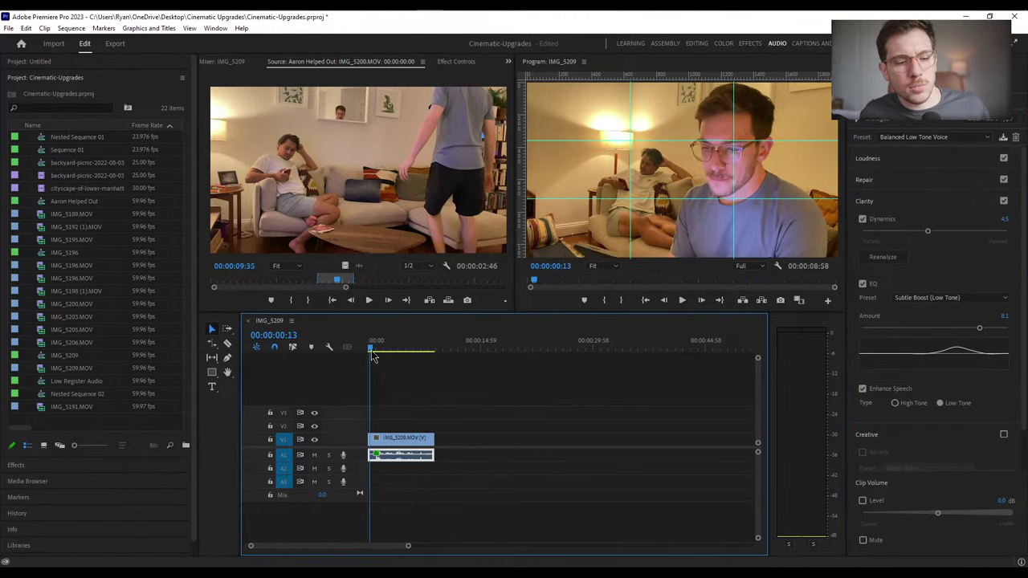
key("space")
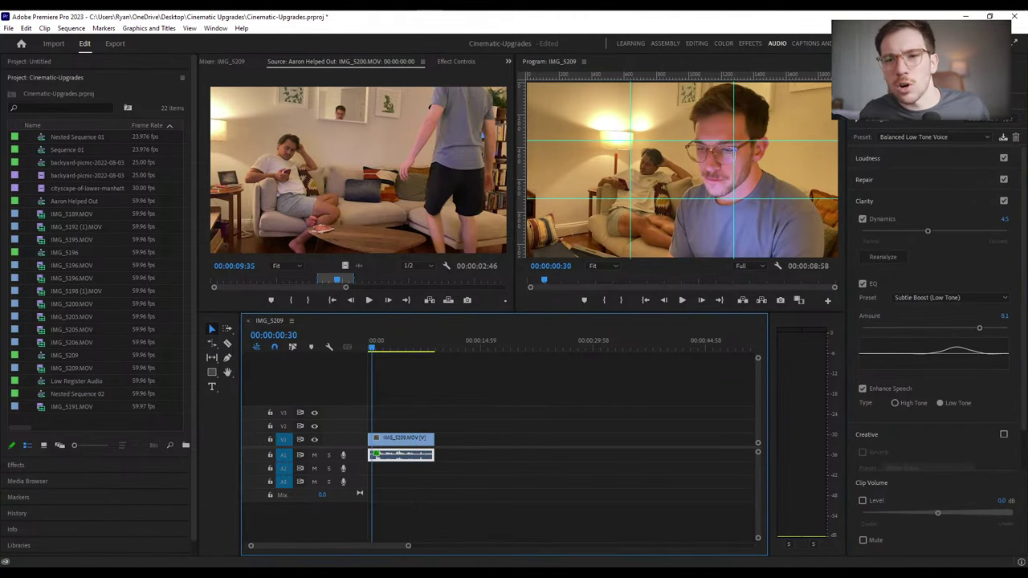
left_click(701, 45)
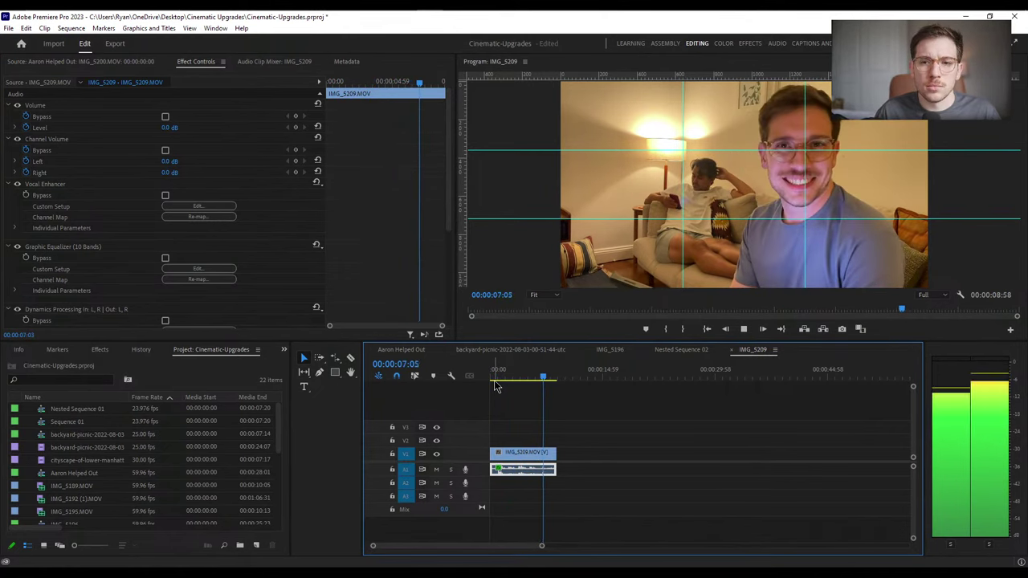
key("space")
Reframe the IMG_5209.MOV video clip with a scale of 132 and a position of 933, 449
left_click(499, 377)
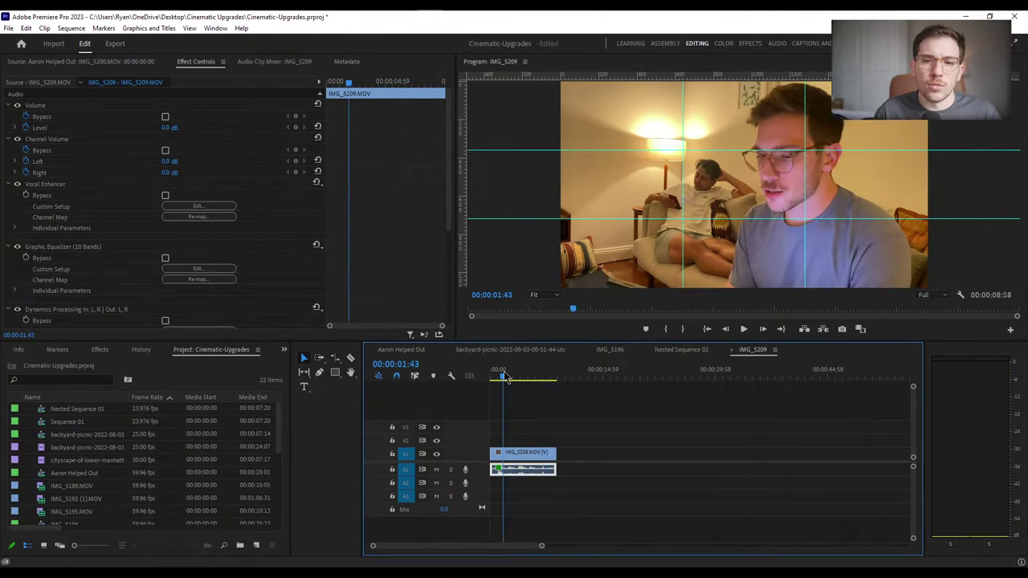
left_click(503, 378)
left_click(522, 452)
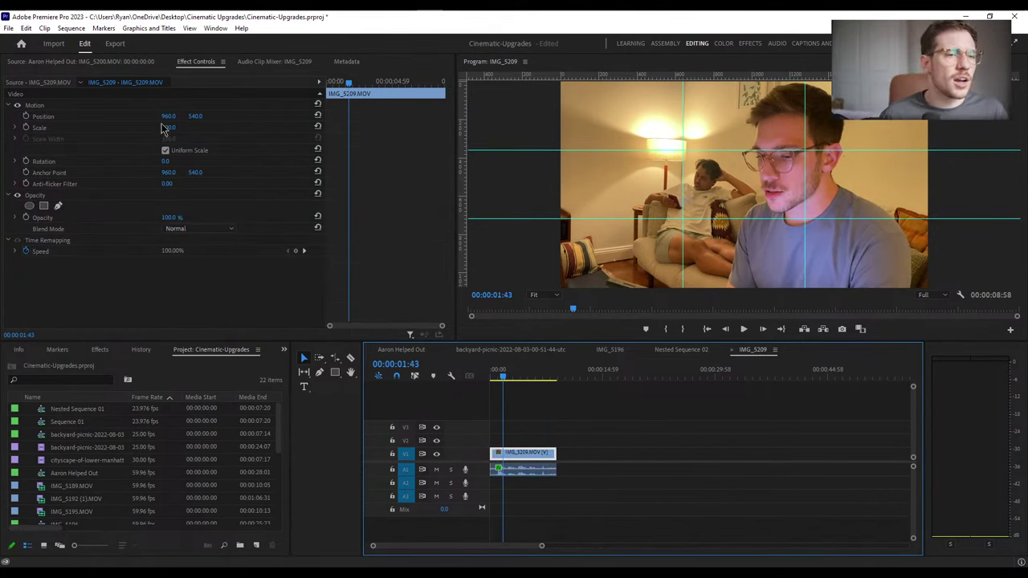
left_click_drag(168, 127, 125, 117)
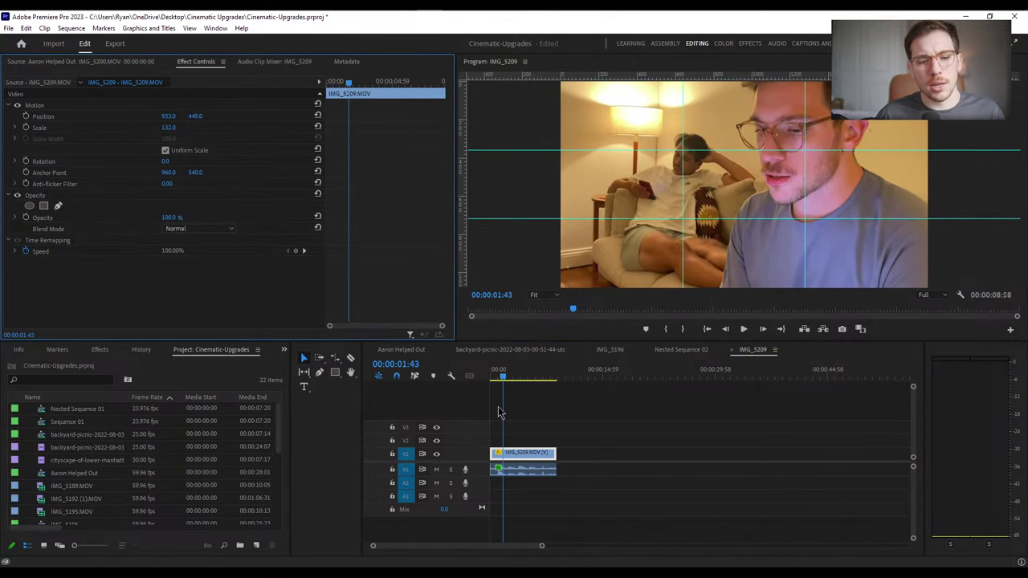
Play the sequence from near its start to review the reframed shot
left_click(496, 376)
key("space")
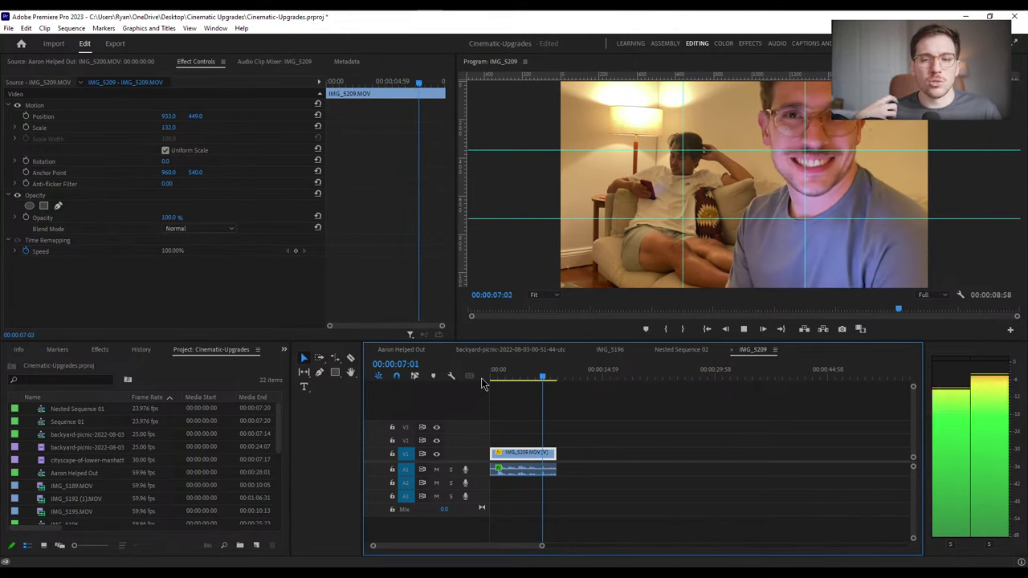
key("space")
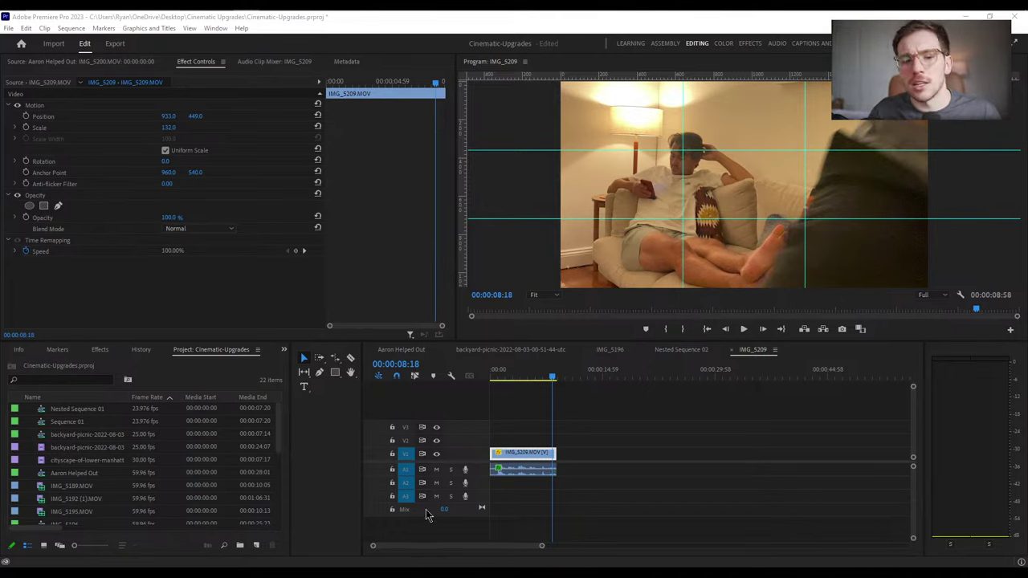
Duplicate the IMG_5209.MOV video clip from track V1 onto V2 and hide track V2
left_click(496, 378)
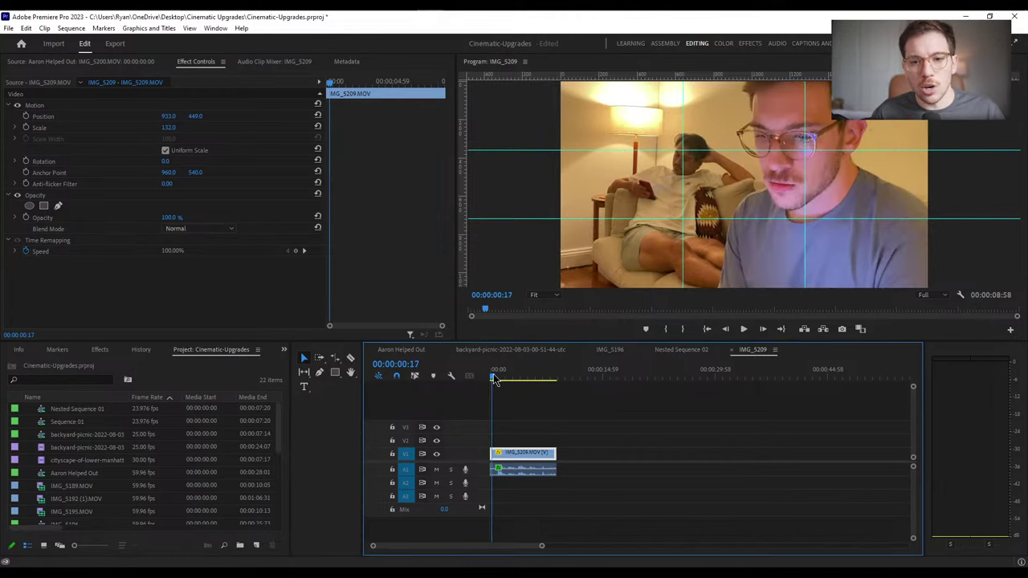
left_click(519, 472)
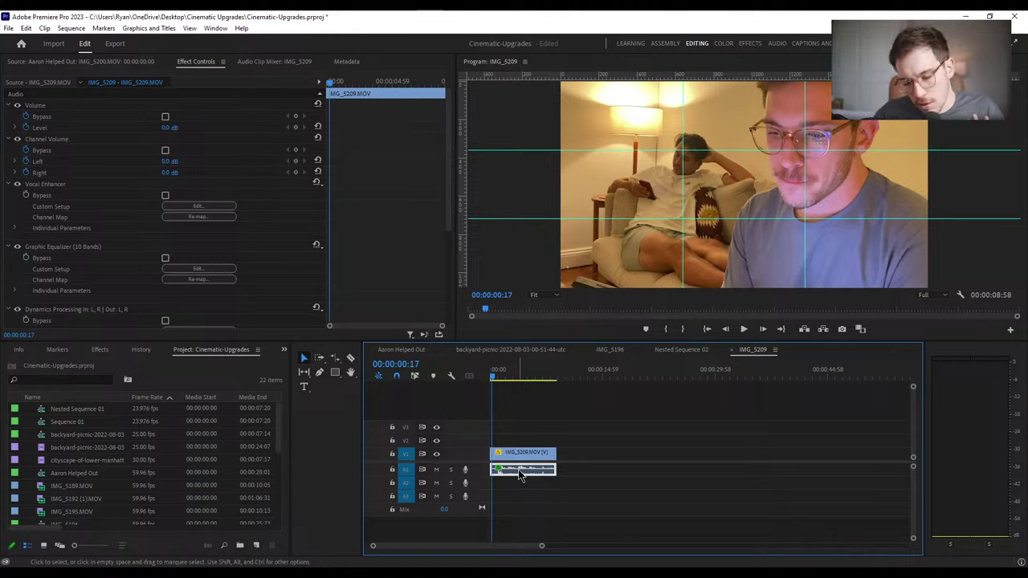
left_click(519, 455)
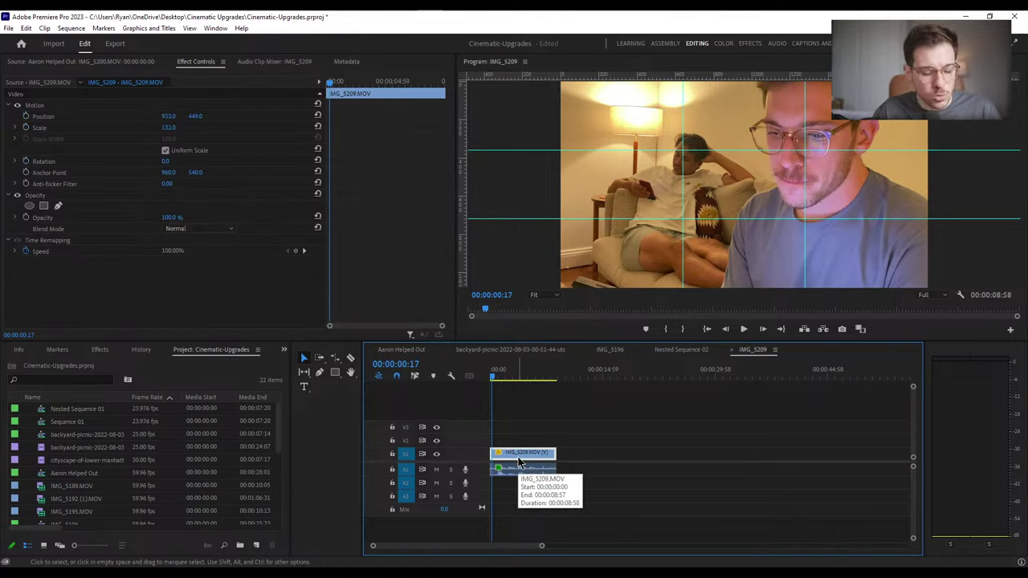
left_click_drag(518, 462, 521, 444)
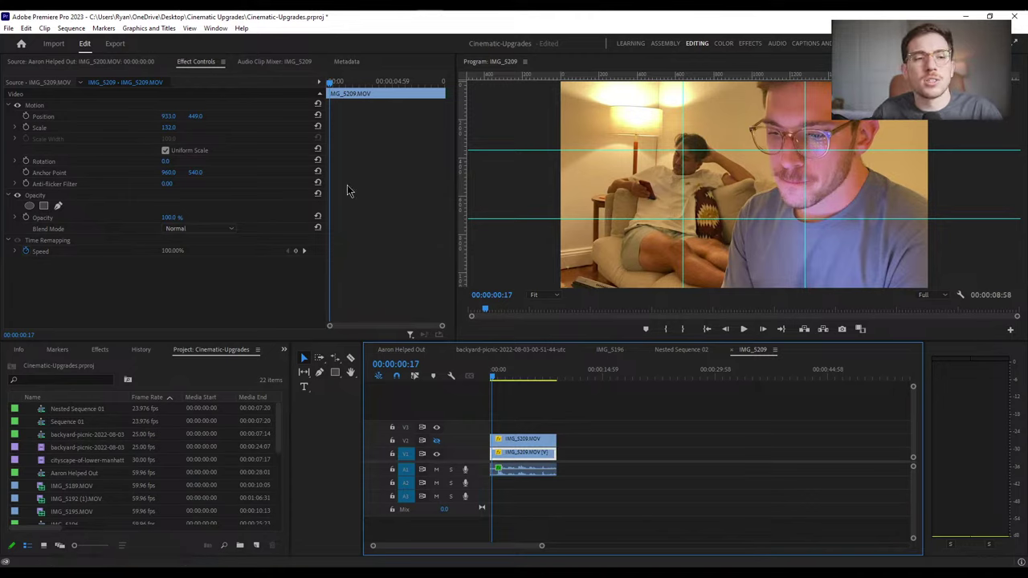
Turn off the guides in the Program Monitor
left_click(189, 28)
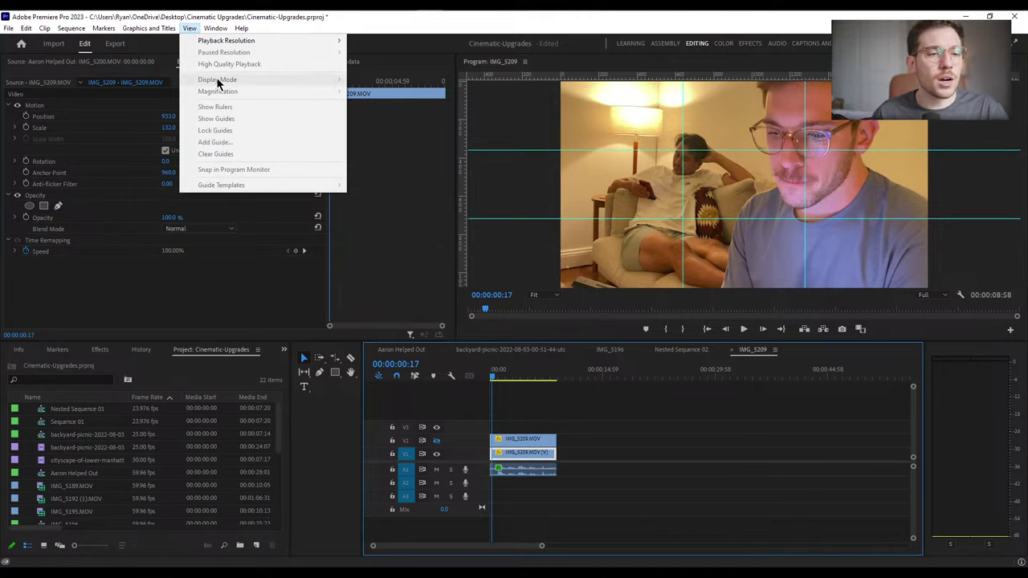
left_click(529, 204)
left_click(190, 28)
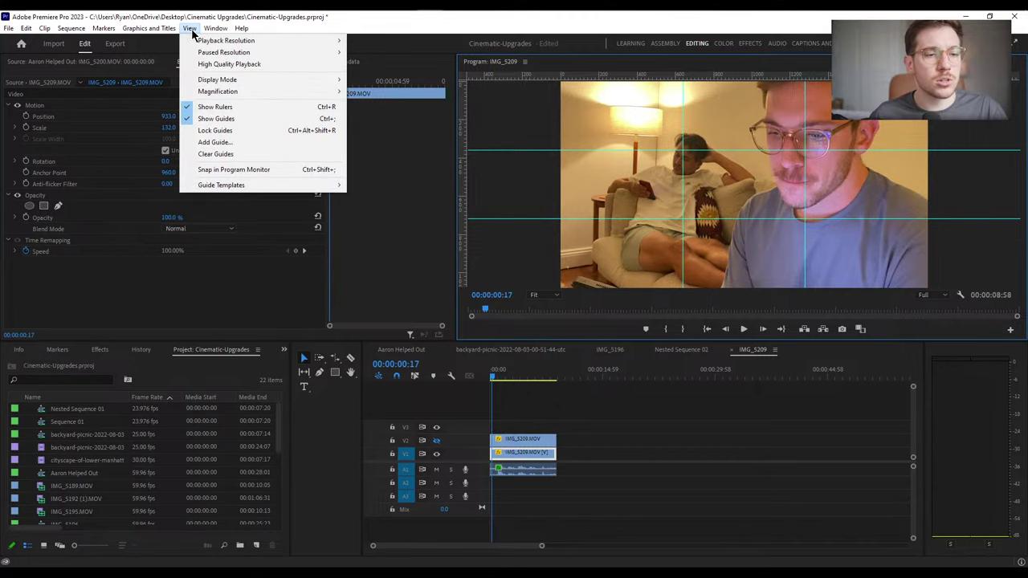
left_click(230, 119)
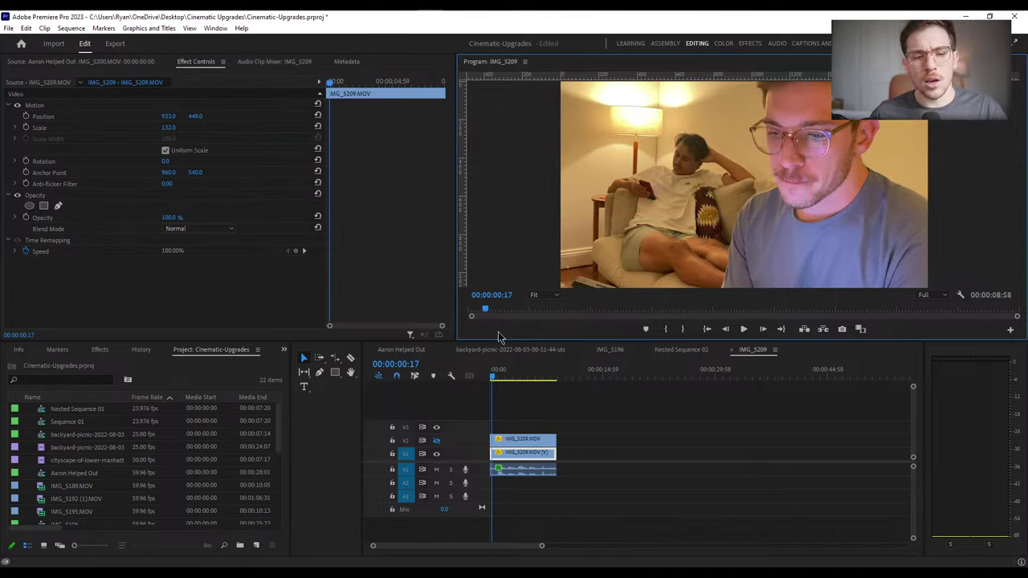
Trim about a third off the start of the duplicate clip on V2 and select the V1 clip
left_click(518, 441)
left_click_drag(492, 440, 514, 440)
left_click(511, 459)
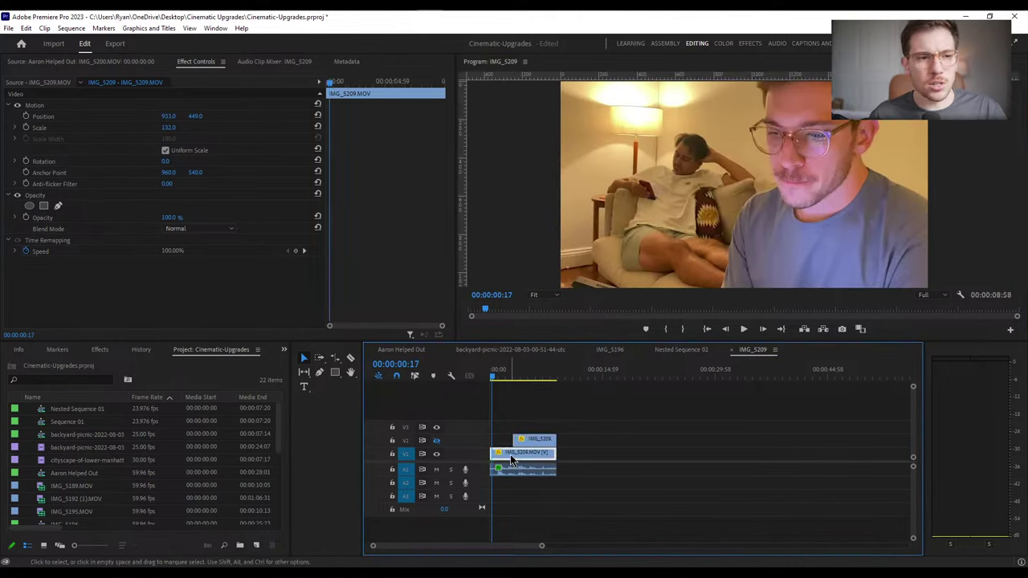
Apply the Gaussian Blur effect to the IMG_5209.MOV clip on V1 and set its blurriness to 93
left_click(99, 350)
left_click(54, 362)
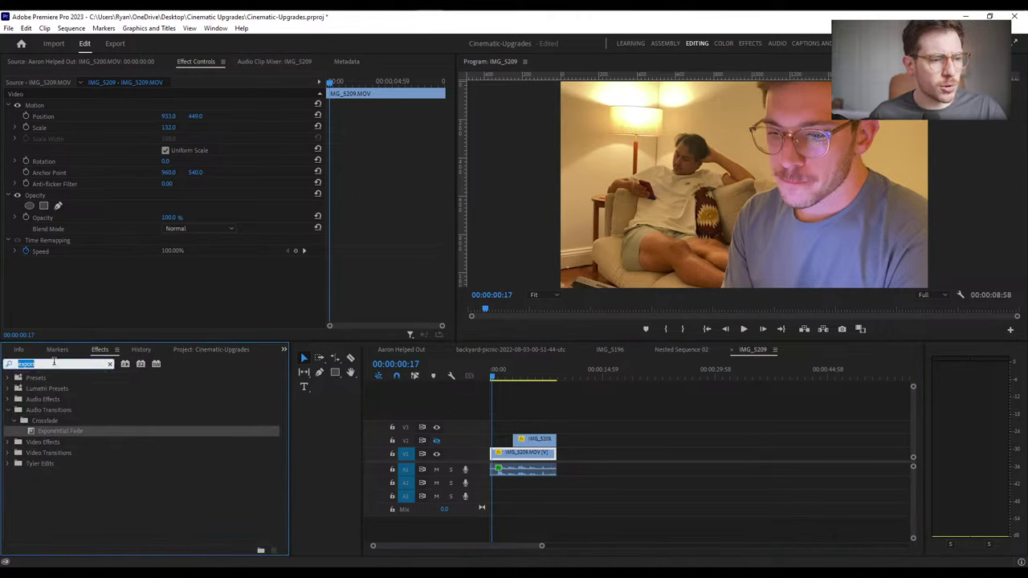
type("gaus")
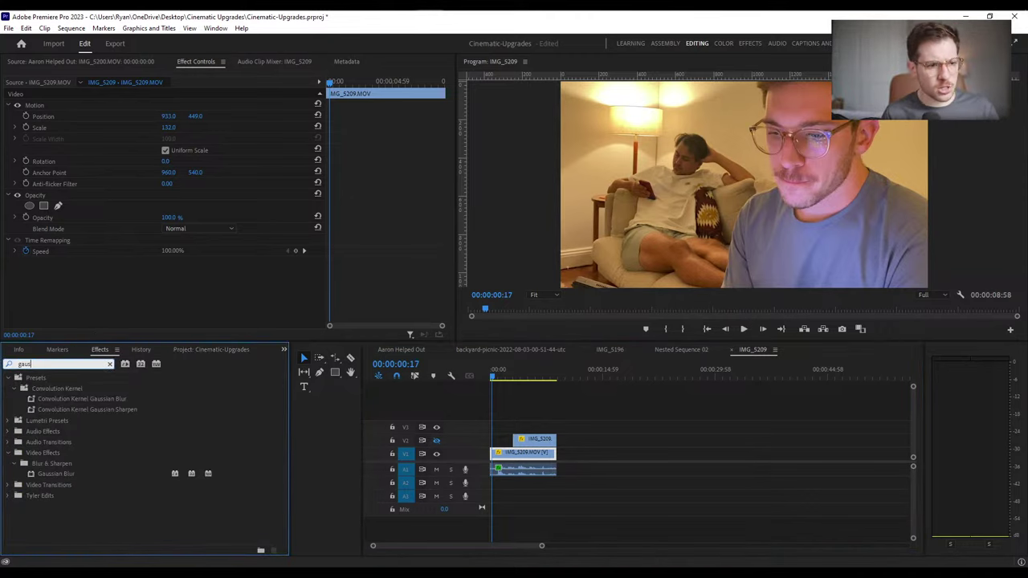
left_click_drag(70, 475, 523, 461)
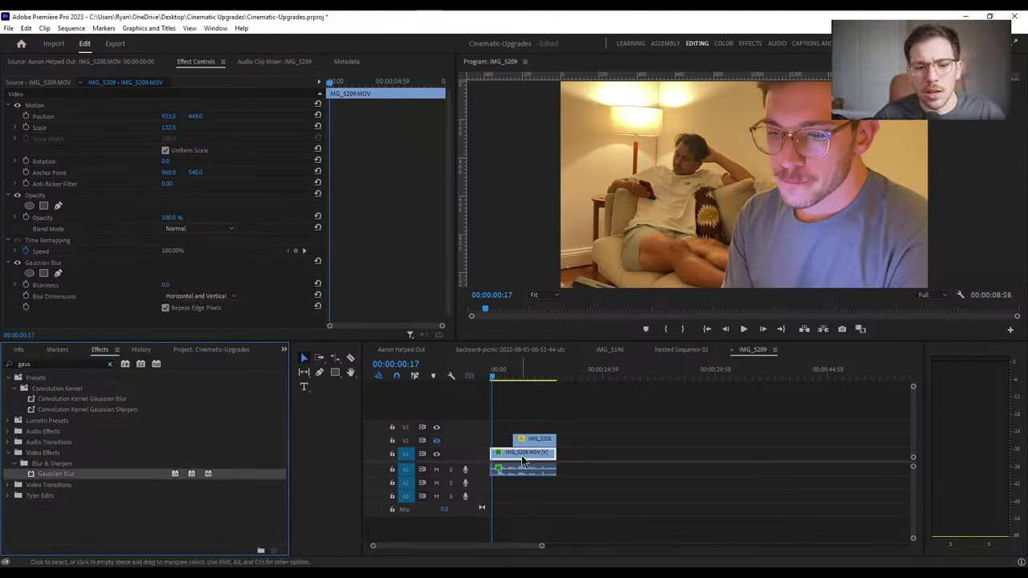
left_click(523, 461)
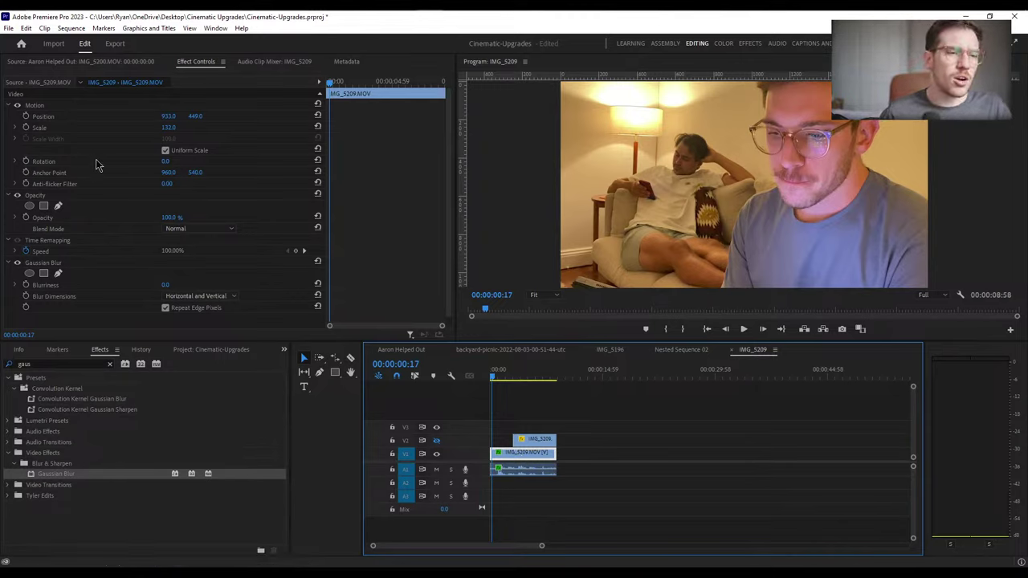
scroll(263, 206, "down", 1)
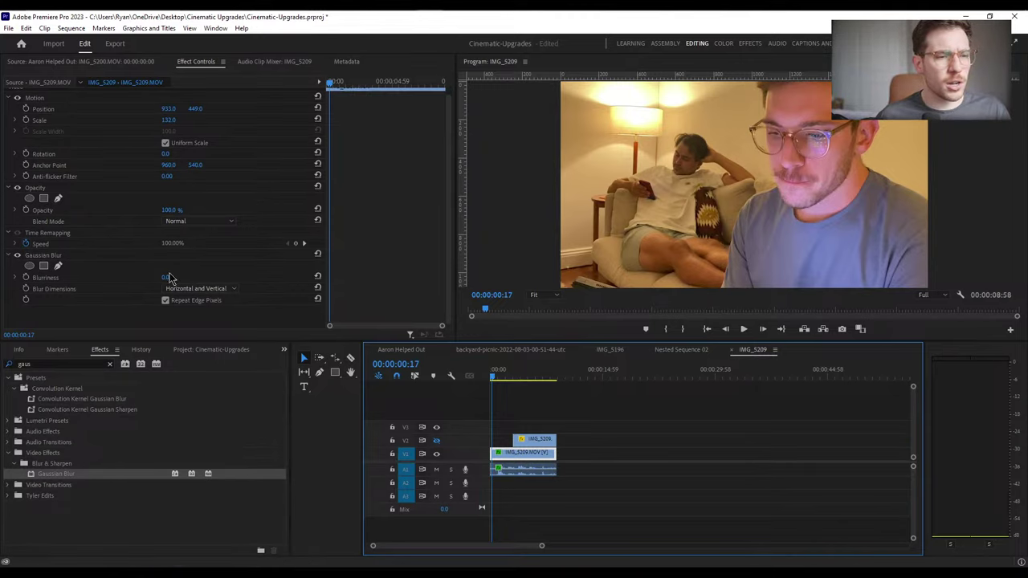
left_click_drag(167, 279, 225, 278)
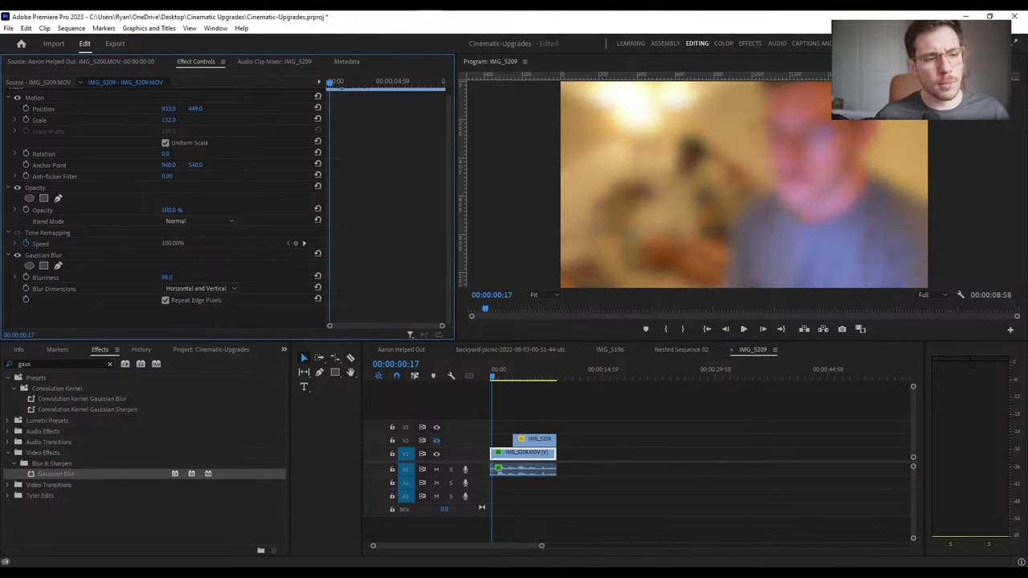
Draw a closed free-draw Bezier mask around the man in the foreground on the V1 clip's Gaussian Blur effect
left_click(50, 255)
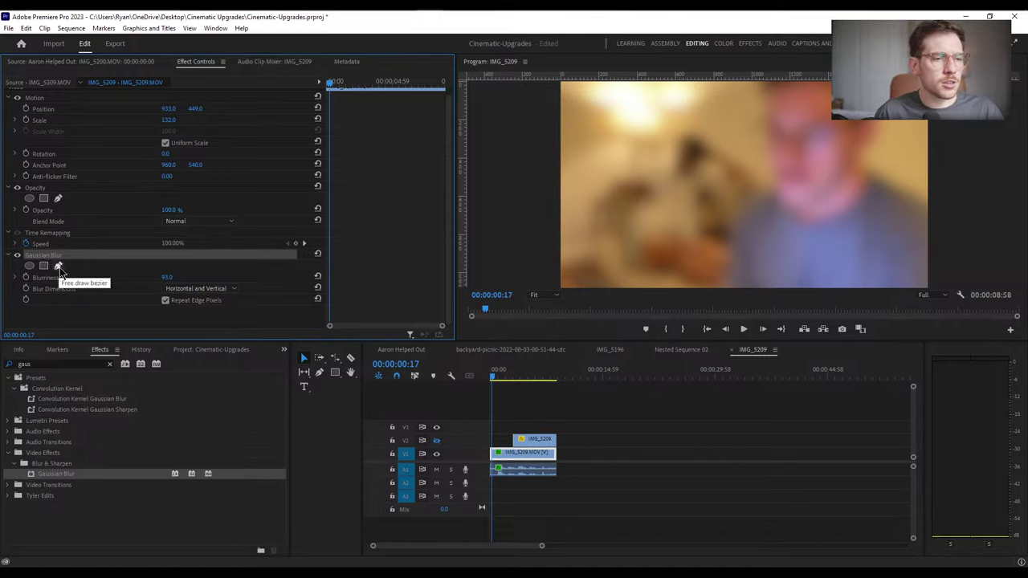
left_click(58, 266)
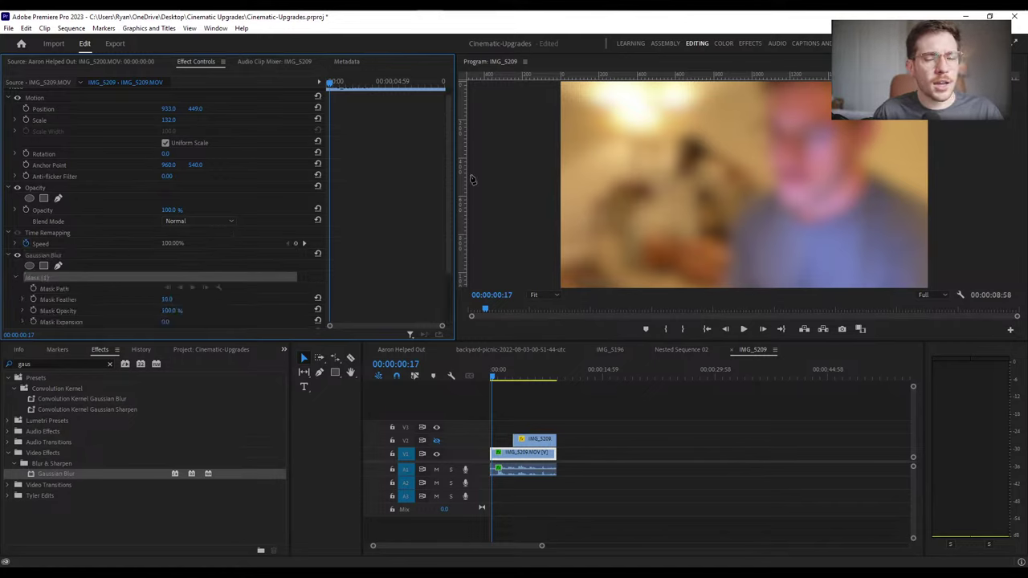
left_click(763, 87)
left_click(763, 136)
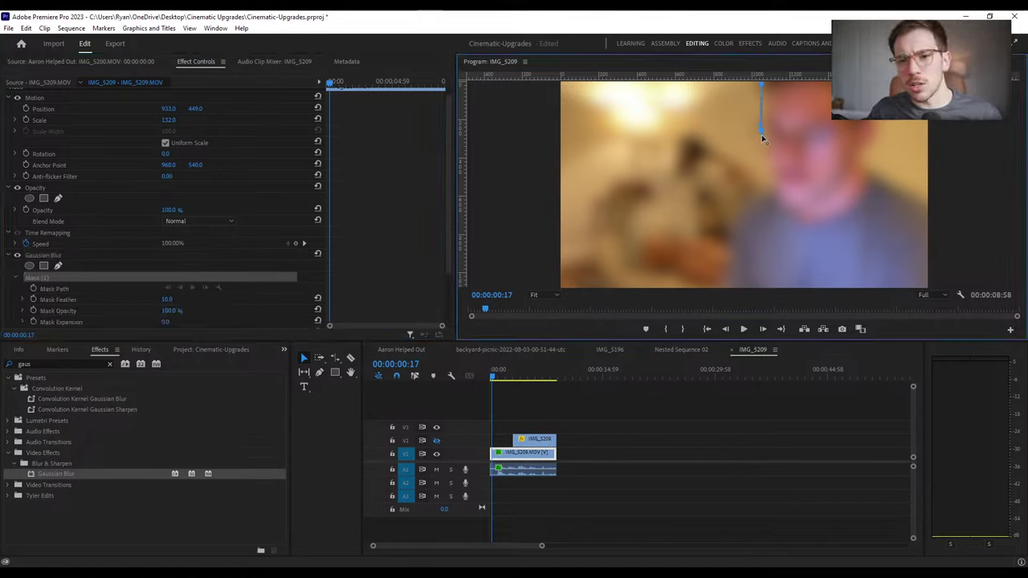
left_click(765, 171)
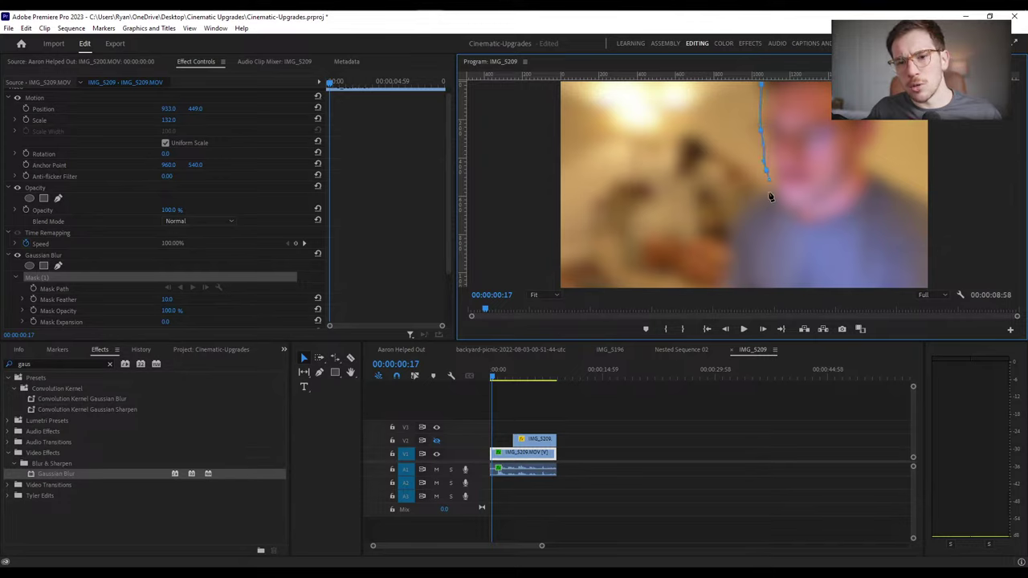
left_click(729, 228)
left_click(538, 296)
left_click(545, 337)
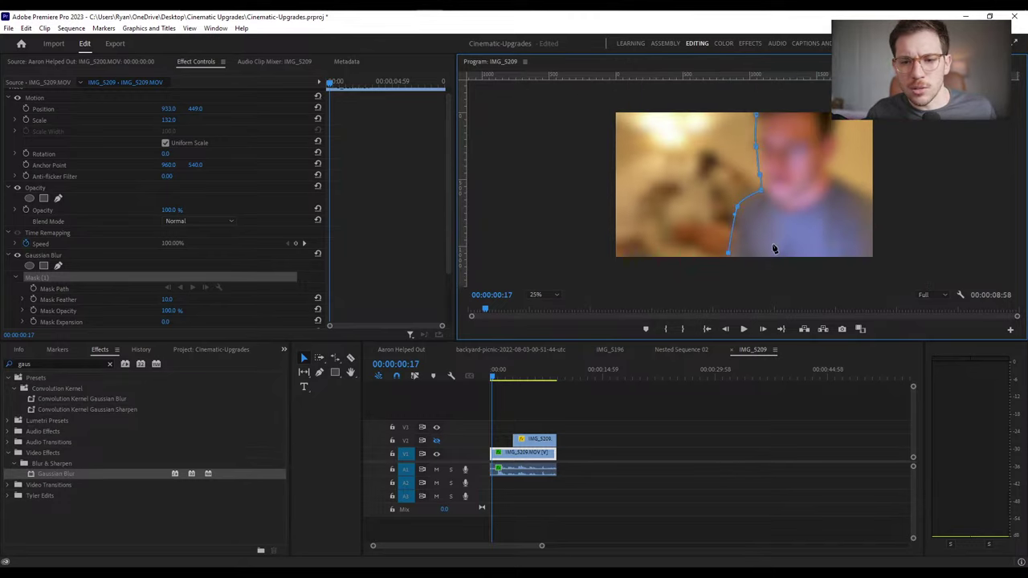
left_click(880, 265)
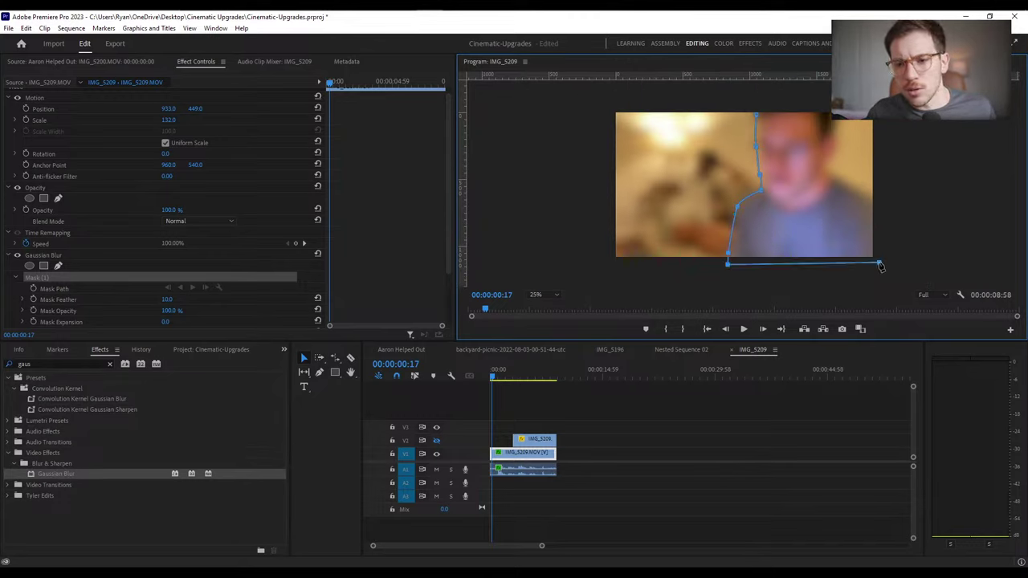
left_click(877, 115)
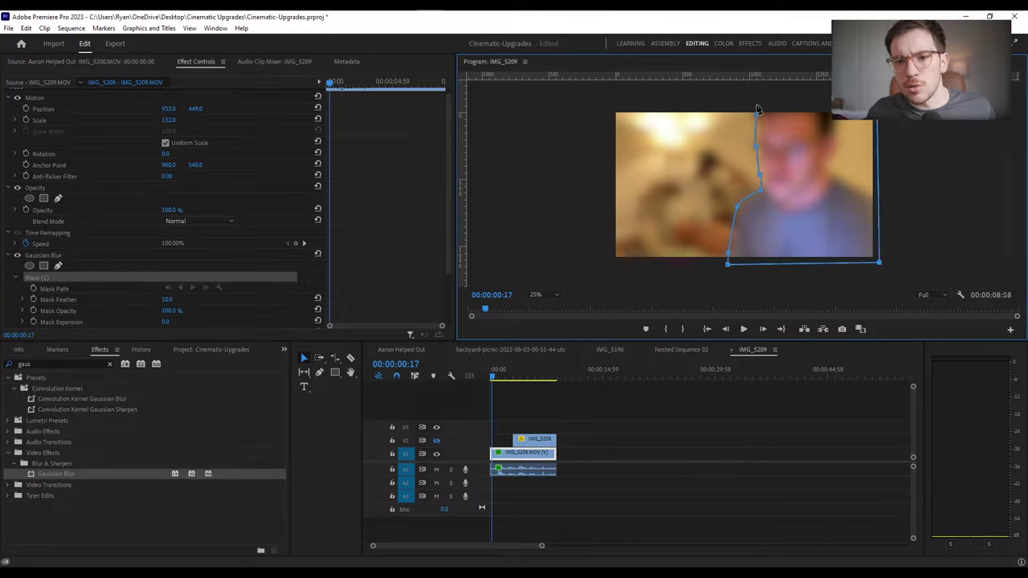
left_click(756, 108)
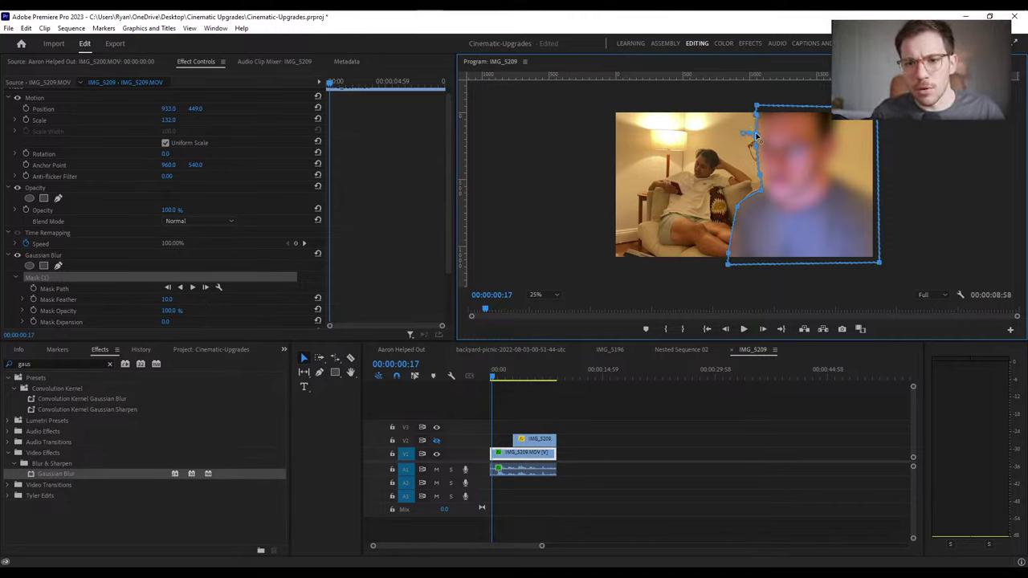
Reshape the mask edge beside the foreground man's face and invert the mask so the blur covers the background
left_click_drag(754, 147, 742, 150)
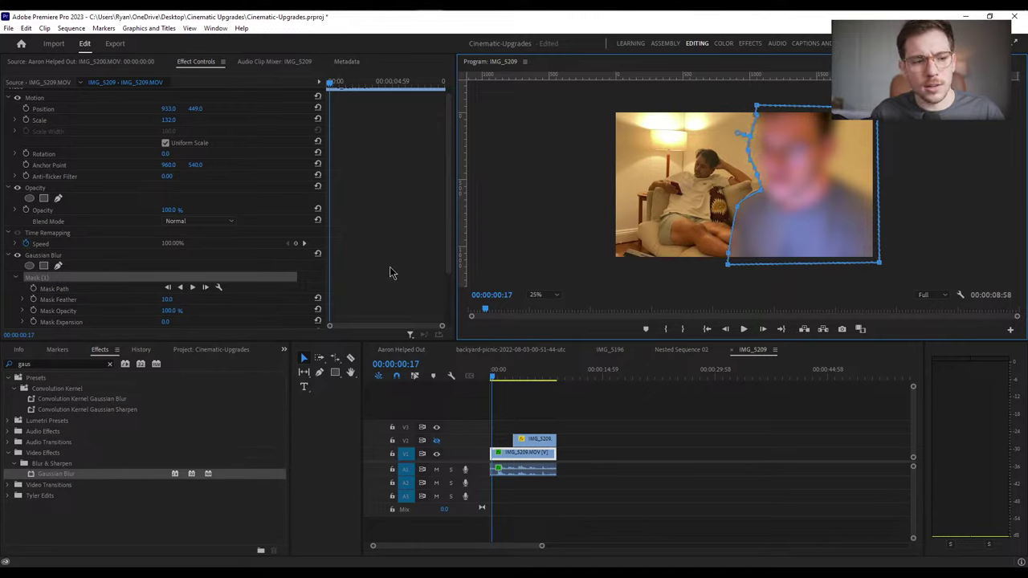
scroll(246, 328, "down", 2)
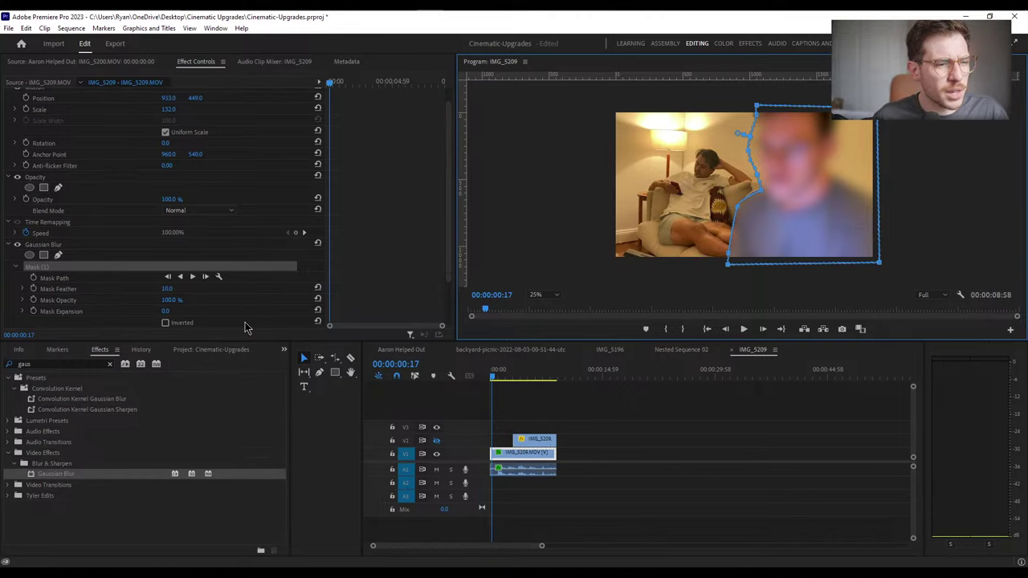
left_click(165, 312)
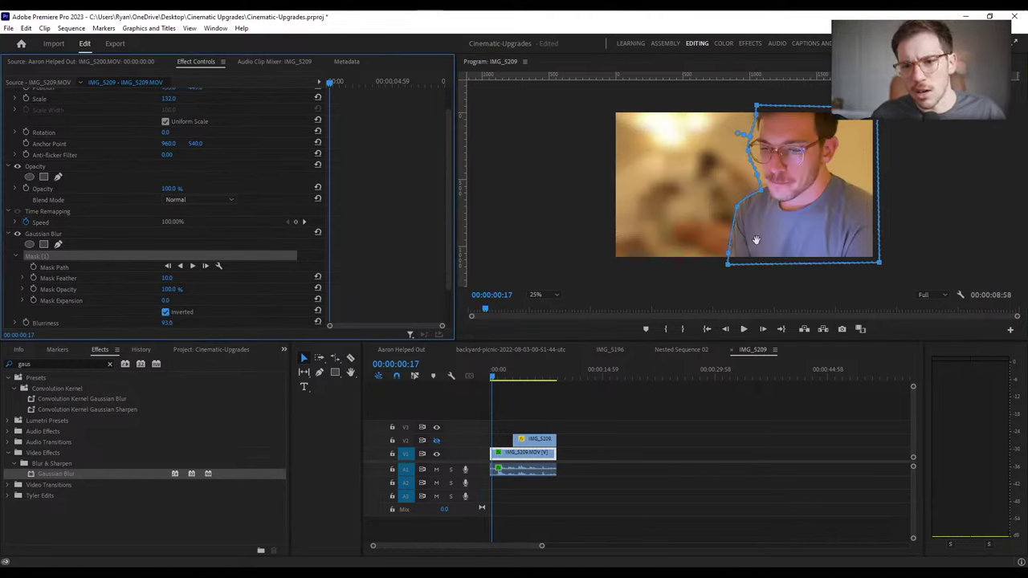
Refine the mask edge at the man's shoulder with a Mask Feather of 74.3 and play back the blurred shot
left_click(736, 212)
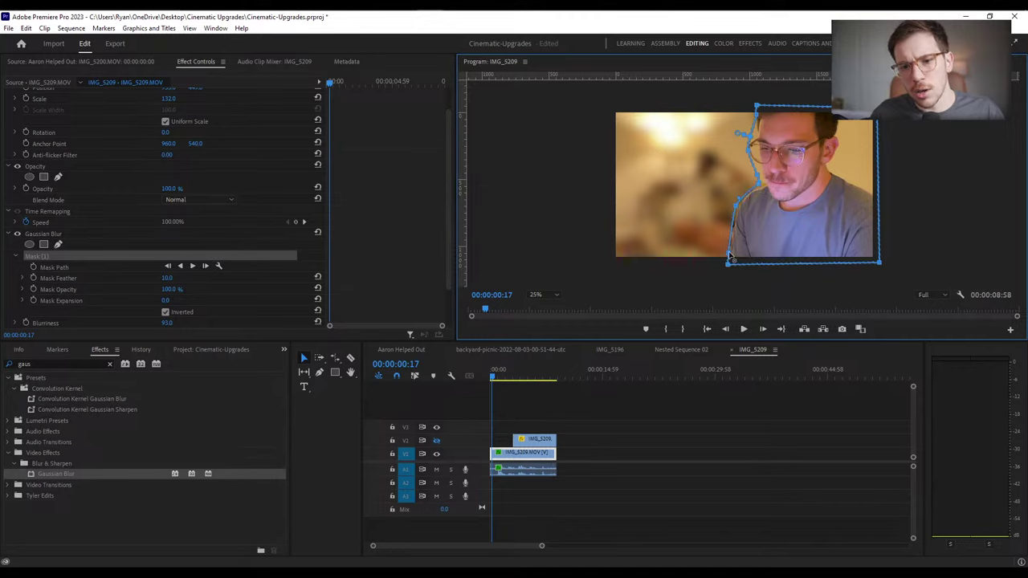
mouse_move(735, 133)
left_mouse_down()
mouse_move(713, 131)
mouse_move(734, 133)
left_mouse_up()
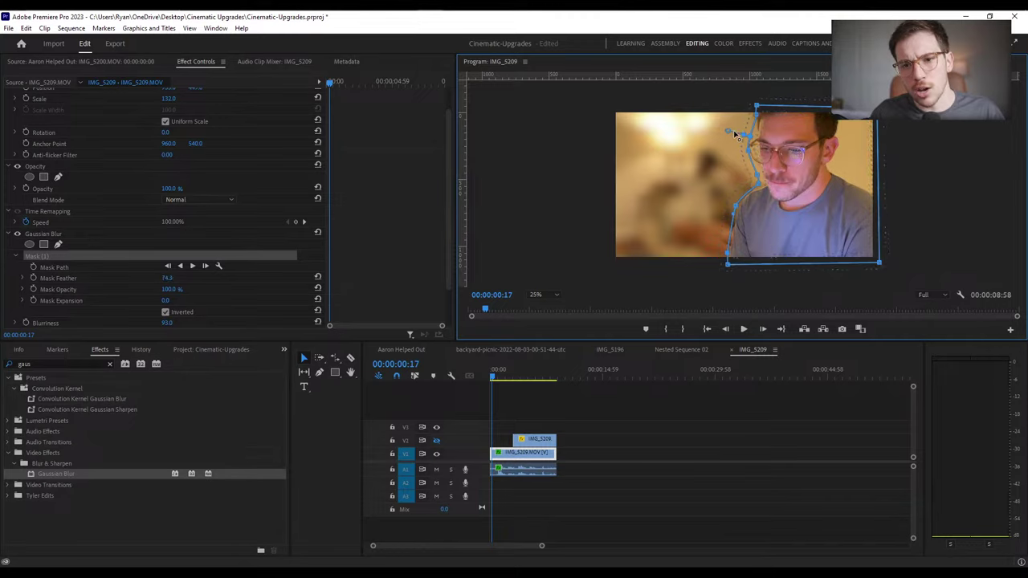
left_click(591, 426)
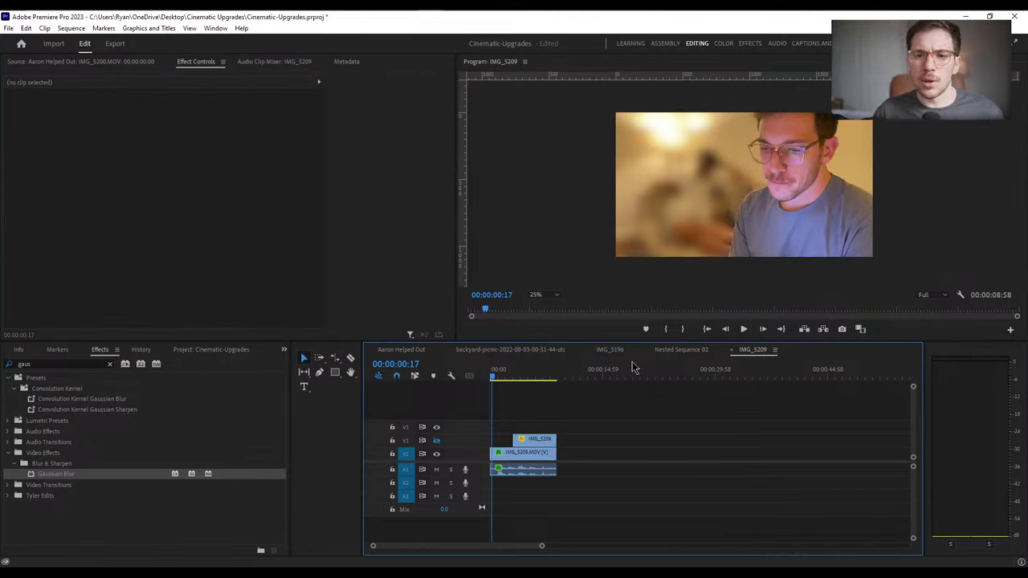
key("space")
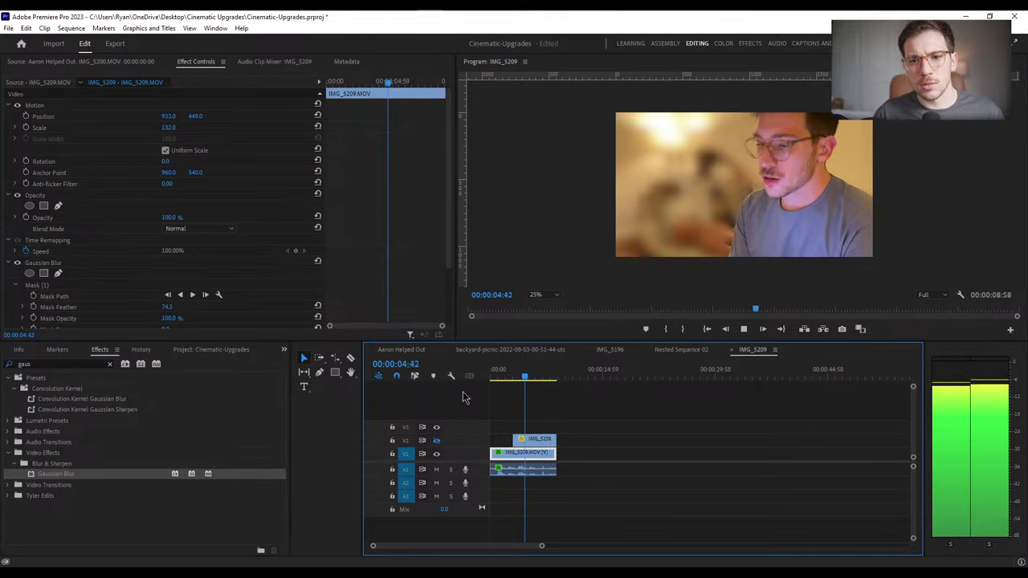
key("space")
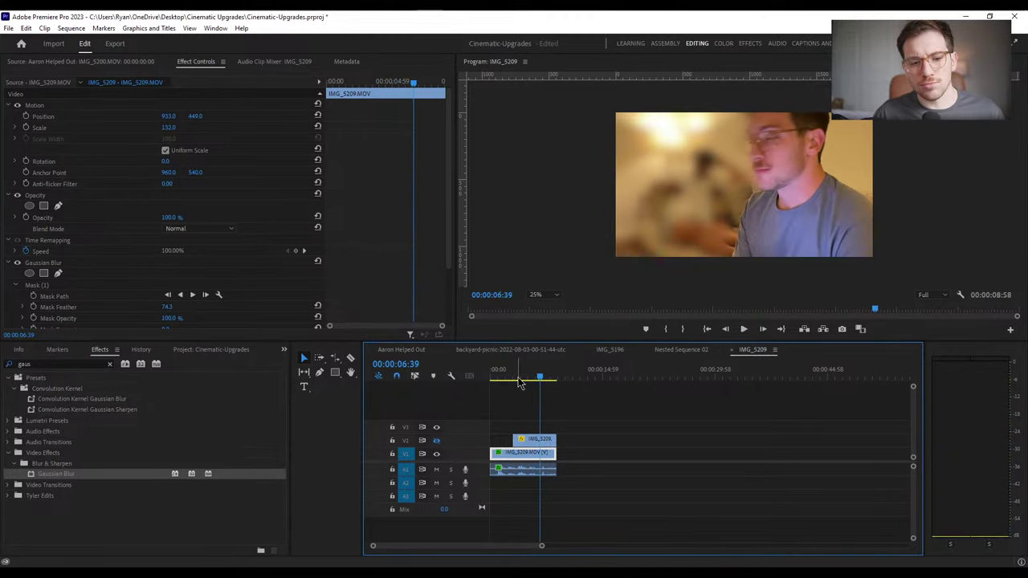
Replace the old duplicate on V2 with a fresh copy of the blurred IMG_5209.MOV clip from V1
mouse_move(518, 384)
left_mouse_down()
mouse_move(490, 384)
mouse_move(526, 392)
left_mouse_up()
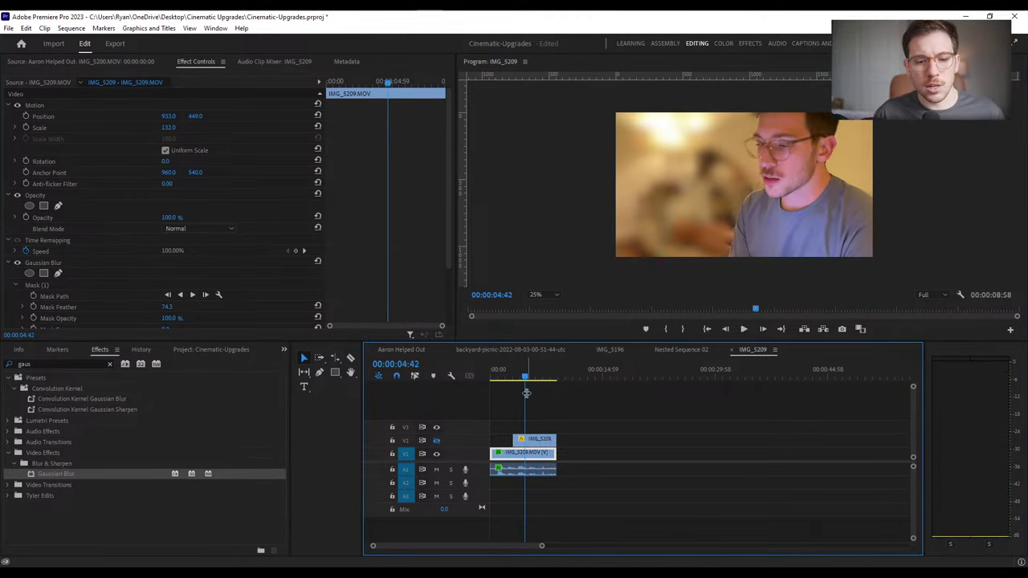
left_click(530, 441)
key("Delete")
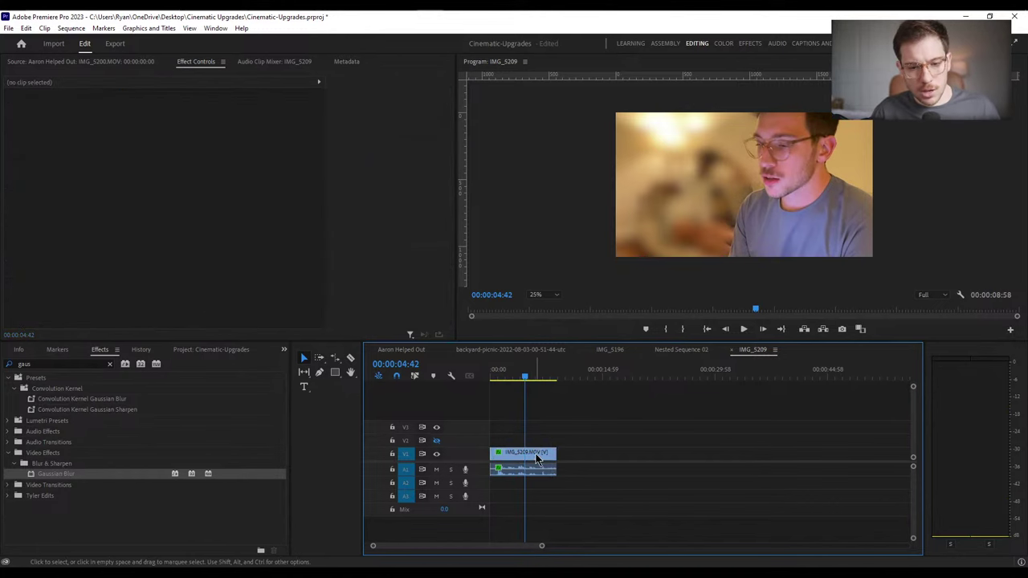
double_click(536, 457)
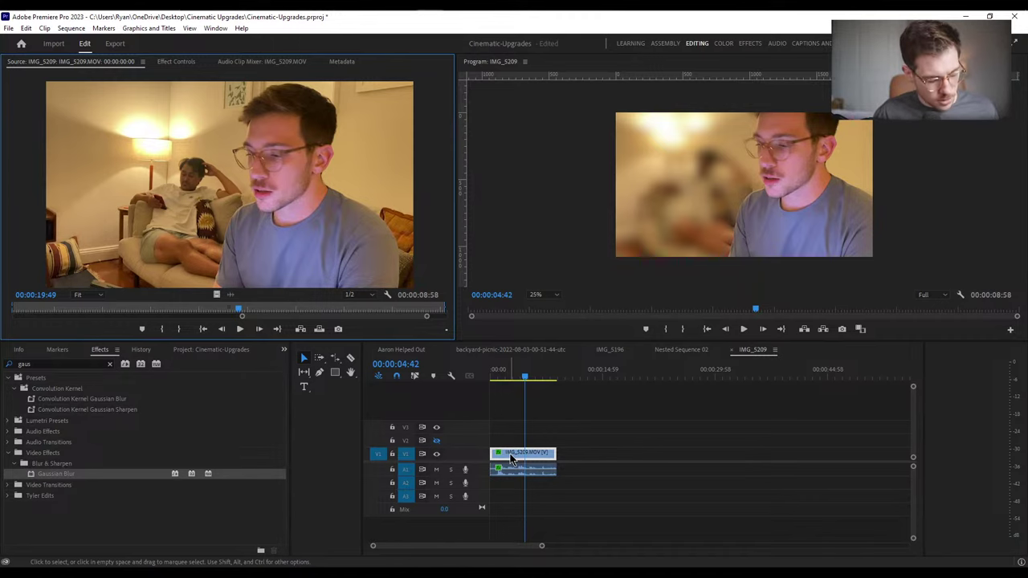
left_click_drag(510, 459, 514, 449)
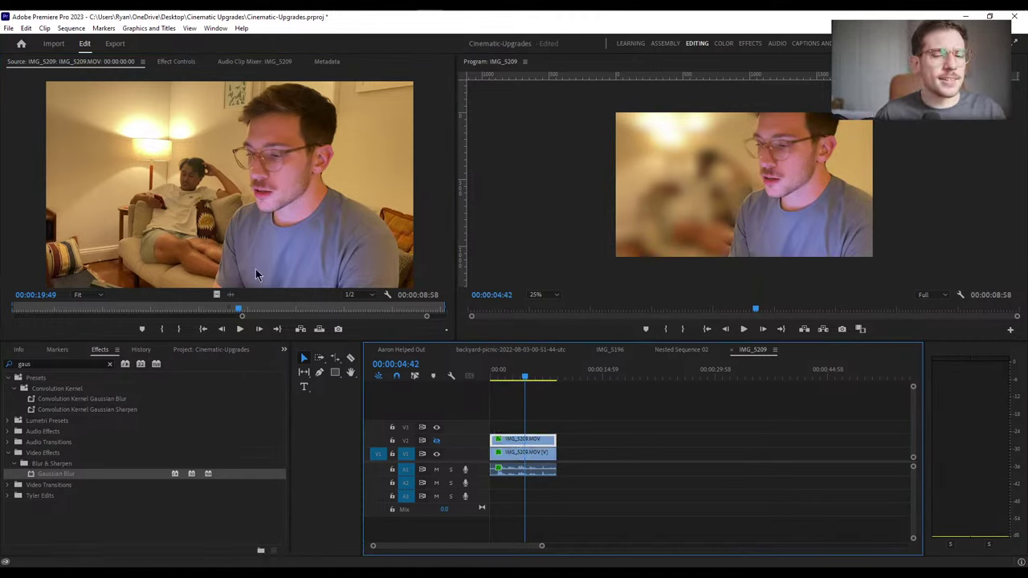
Turn off the Gaussian Blur mask inversion on the V2 copy and make track V2 visible
left_click(175, 62)
scroll(221, 305, "down", 3)
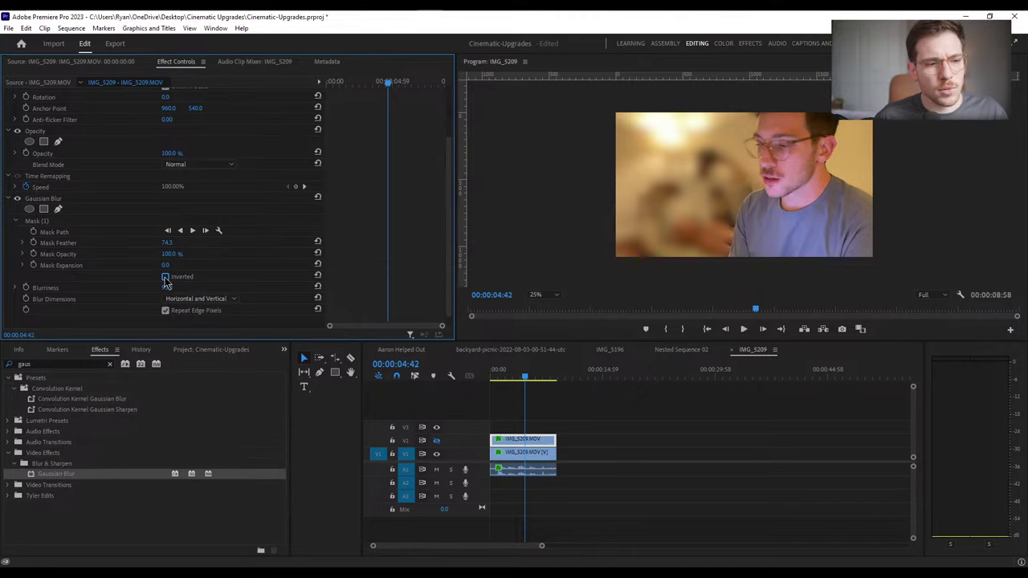
left_click(522, 448)
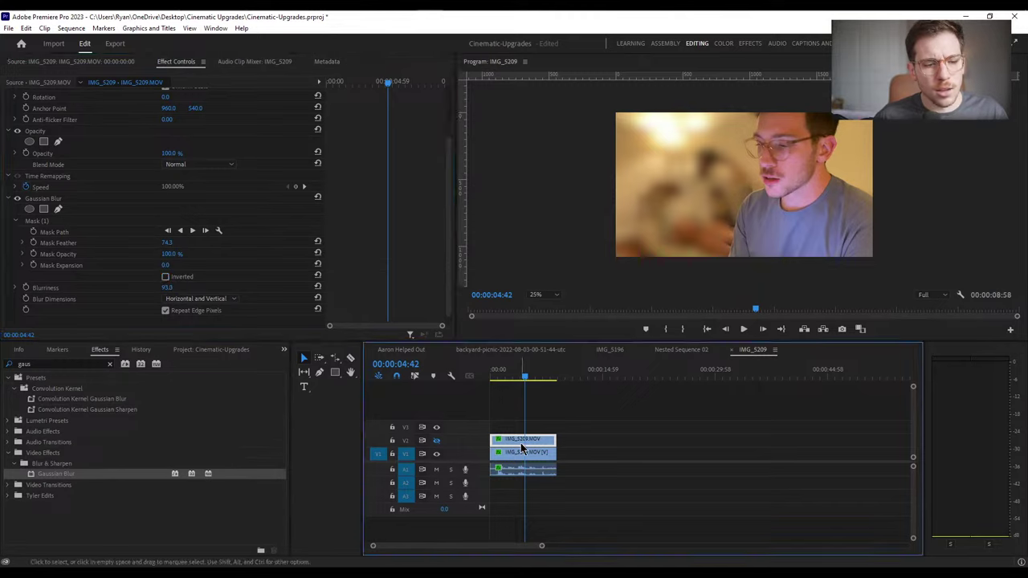
left_click(436, 440)
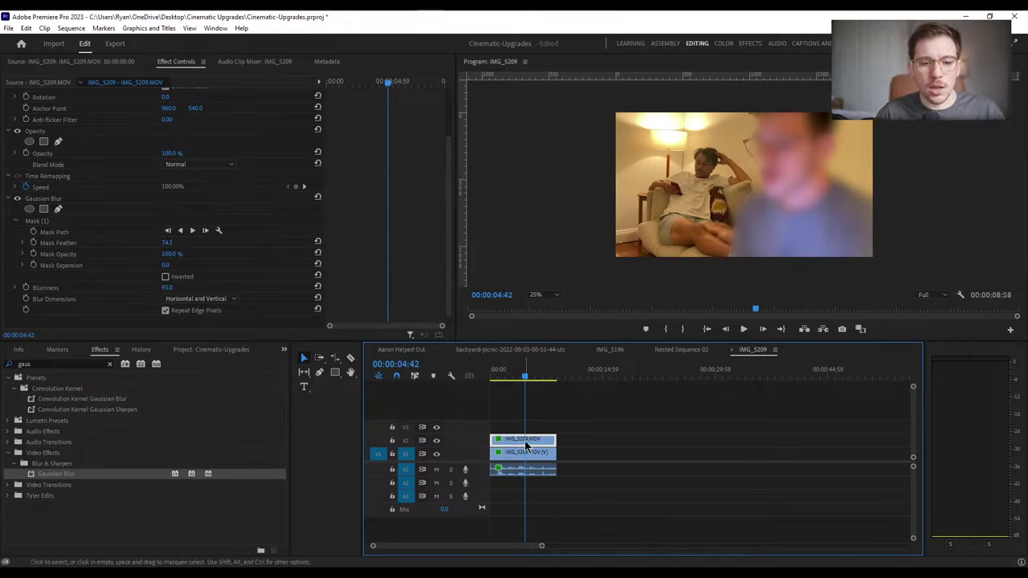
Play back the opening of the shot and trim the start of the V2 clip to 00:00:02:21
left_click(516, 377)
left_click_drag(516, 384, 494, 399)
key("space")
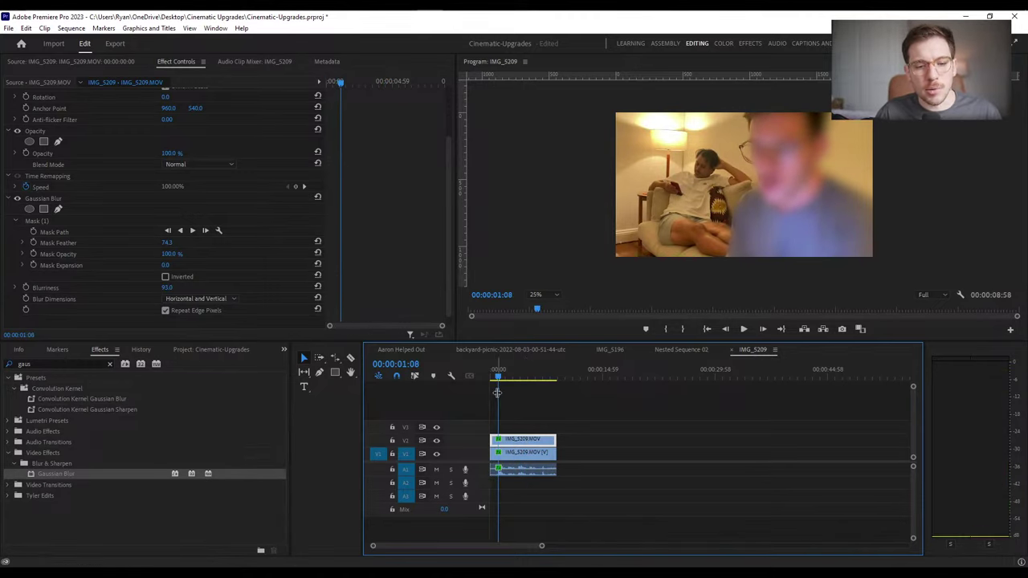
key("space")
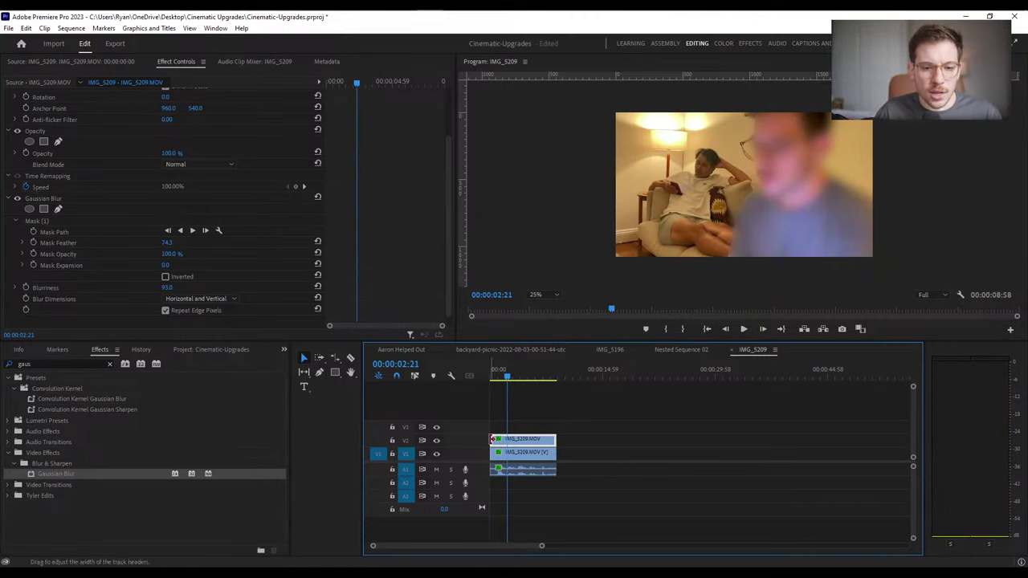
left_click_drag(492, 451, 509, 444)
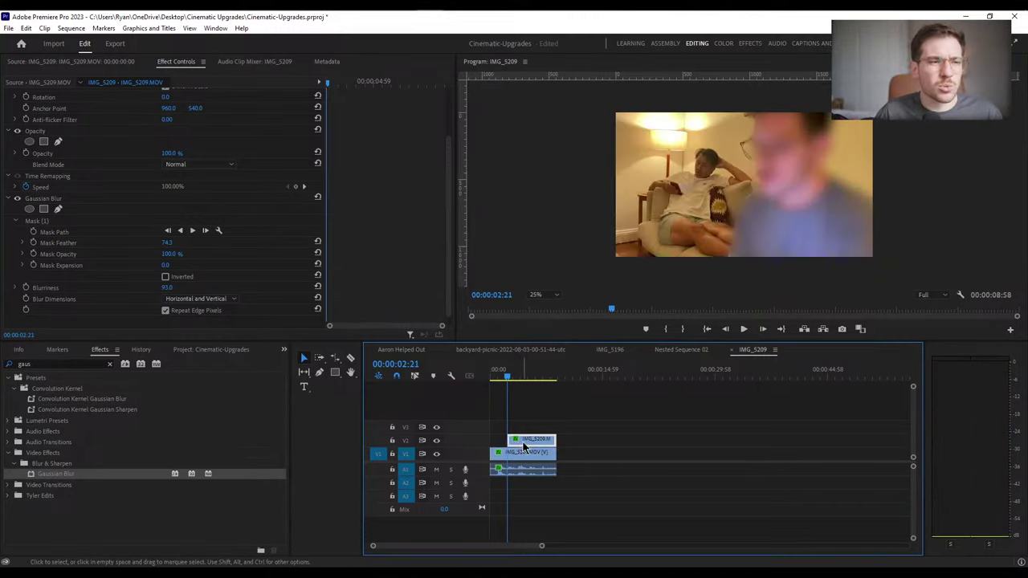
Enable opacity keyframing on the V2 clip at 00:00:02:21 and set the opacity there to 0%
left_click(26, 154)
left_click(171, 153)
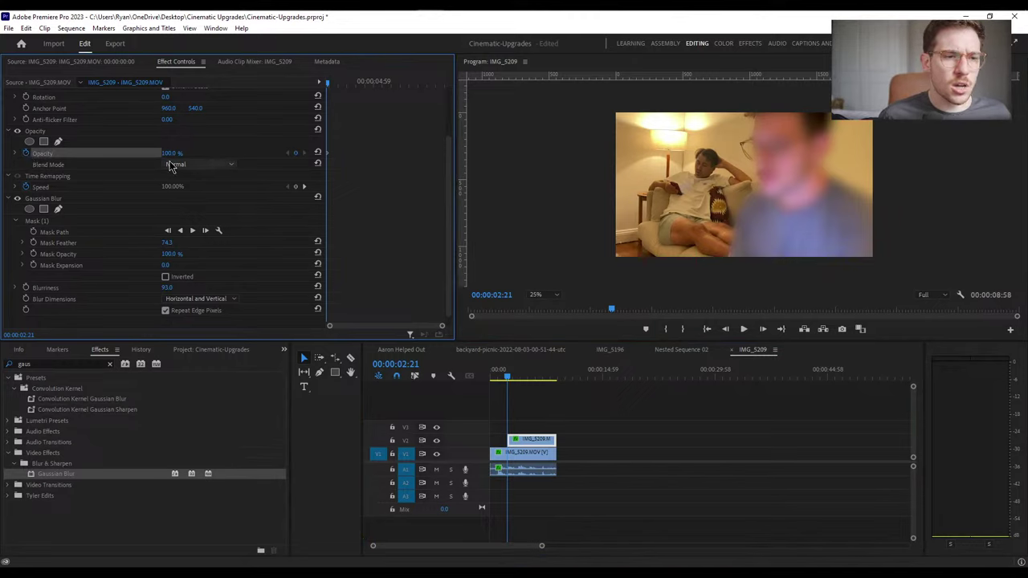
type("0")
key("Return")
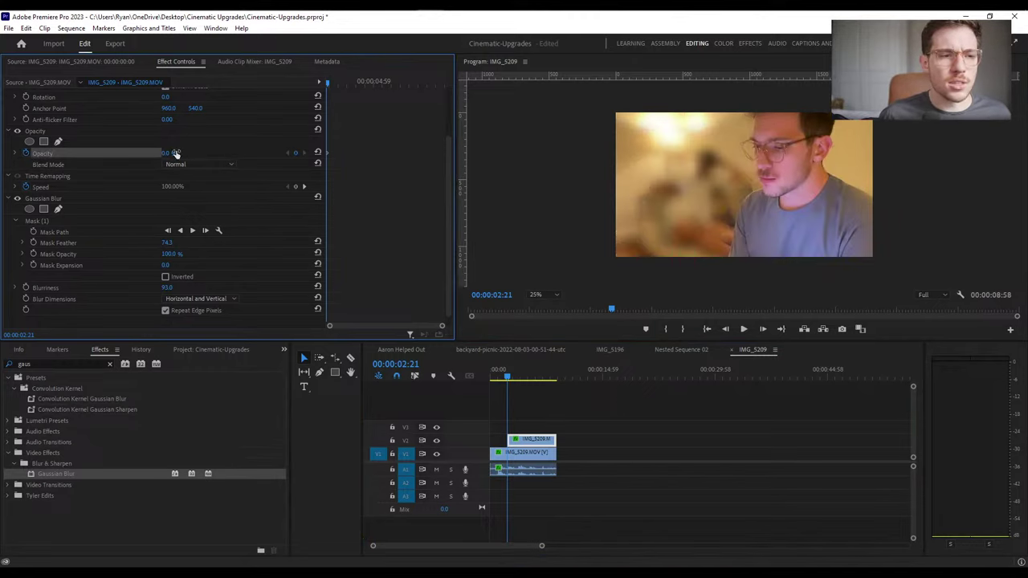
Add a second opacity keyframe of 100% on the V2 clip at 00:00:02:54
left_click(546, 419)
key("backslash")
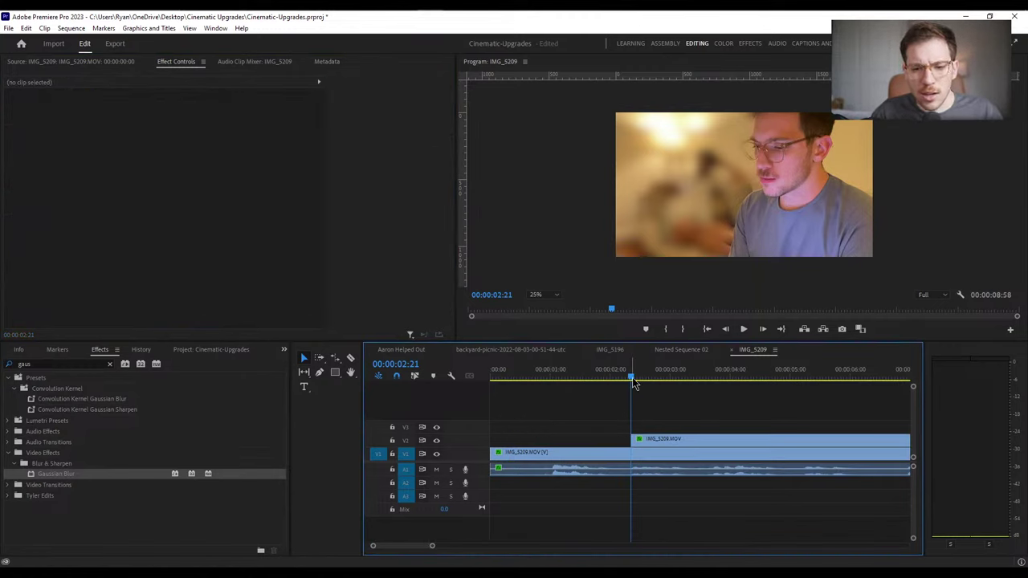
left_click_drag(633, 377, 664, 384)
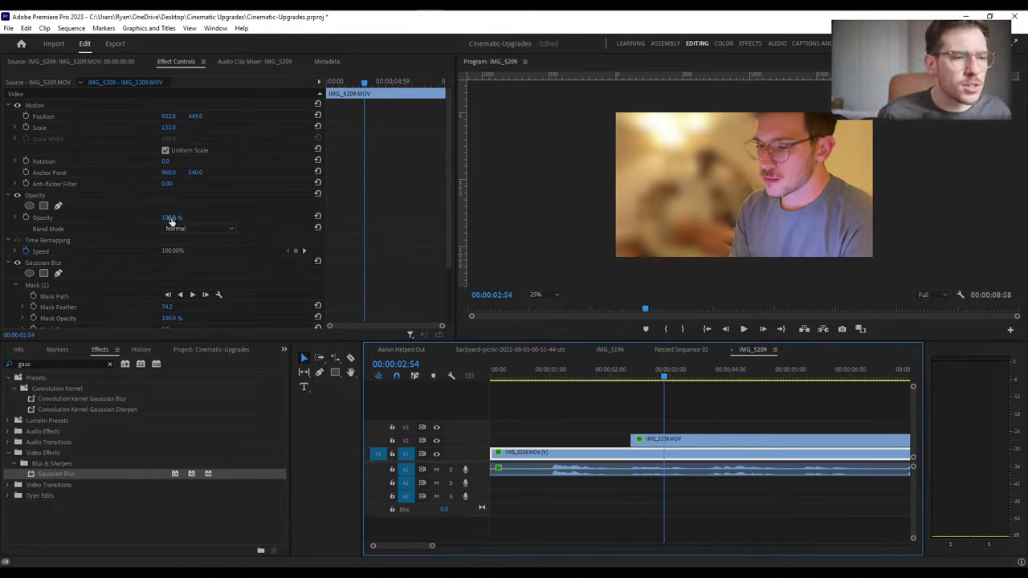
left_click(677, 441)
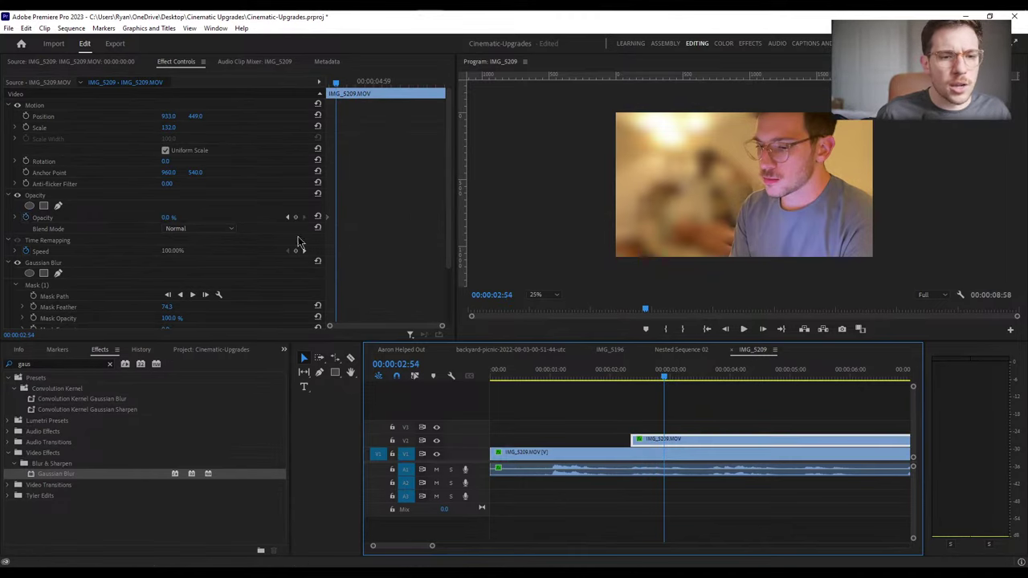
left_click_drag(165, 222, 245, 222)
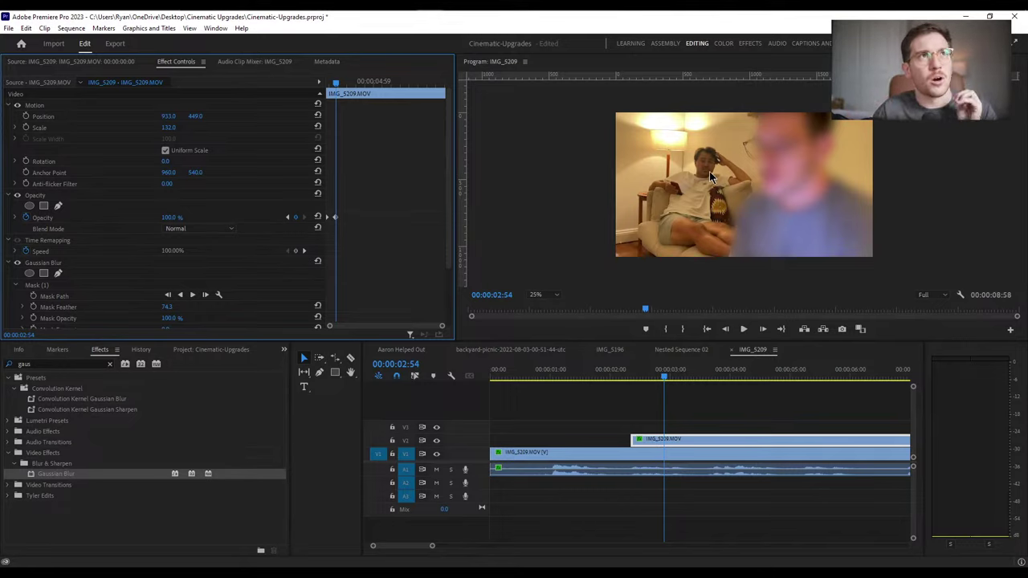
Play back the focus change and extend the start of the V2 clip about half a second earlier
left_click(623, 373)
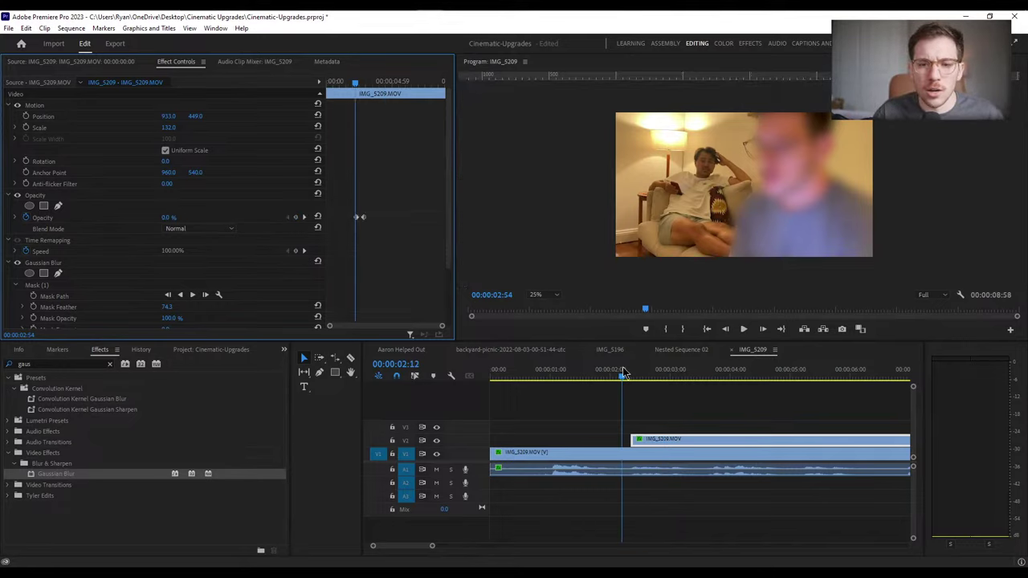
key("space")
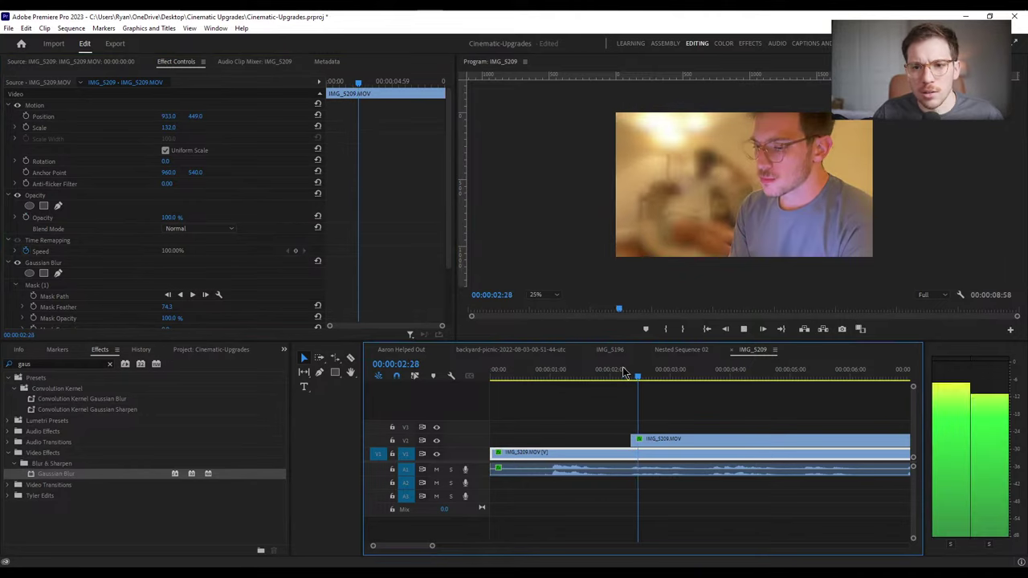
key("space")
mouse_move(623, 372)
left_mouse_down()
mouse_move(541, 373)
mouse_move(617, 372)
left_mouse_up()
left_click_drag(662, 439, 636, 448)
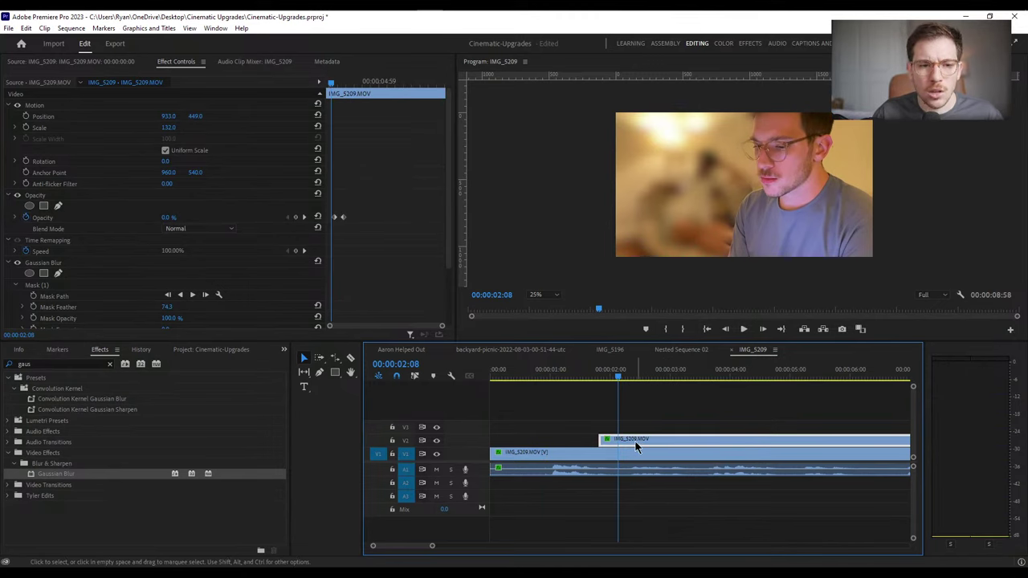
Shift both V2 opacity keyframes earlier so the fade begins at the clip's start, 00:00:01:49, and play back the focus change
left_click_drag(366, 92, 327, 82)
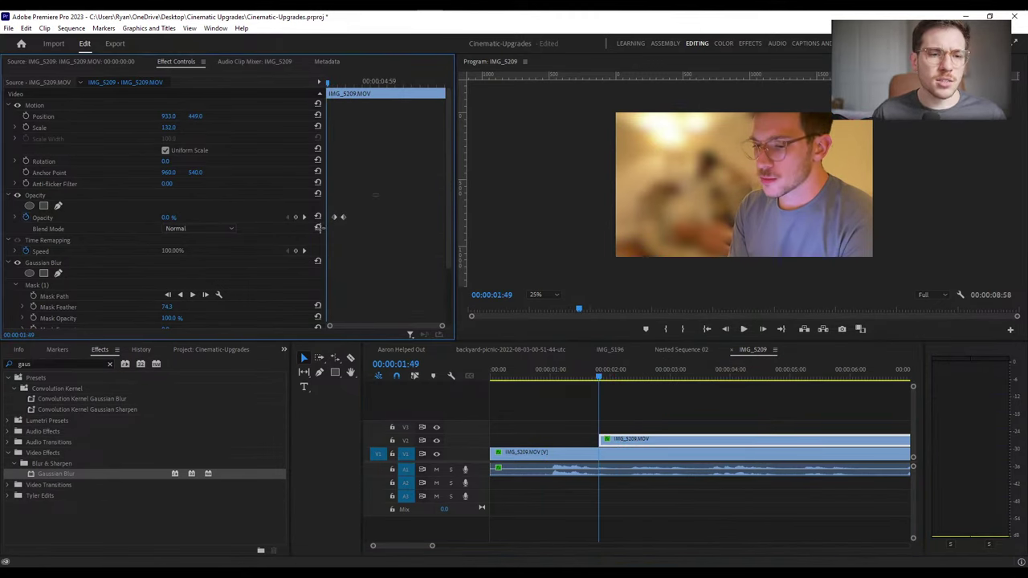
left_click(335, 217)
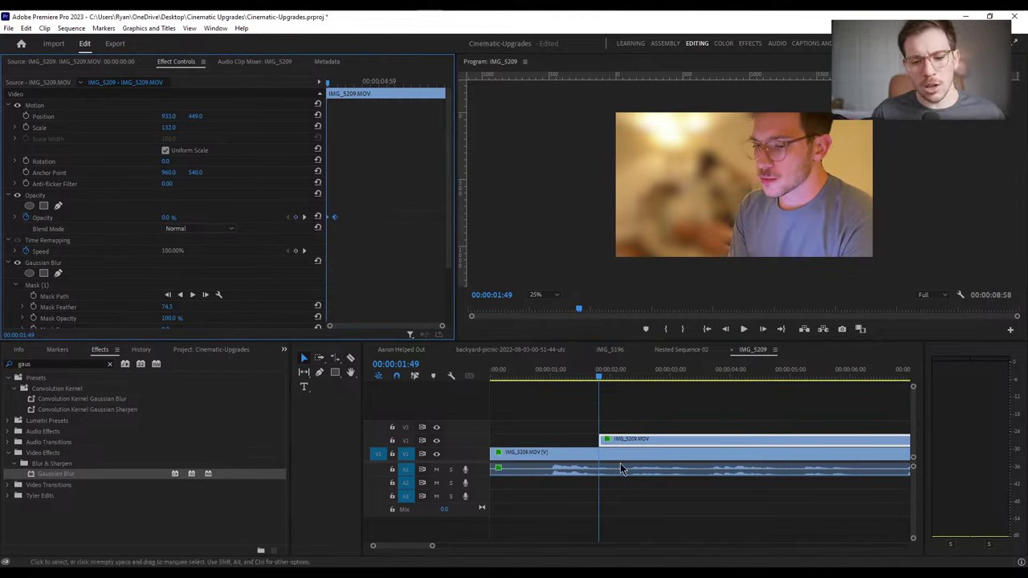
left_click(591, 377)
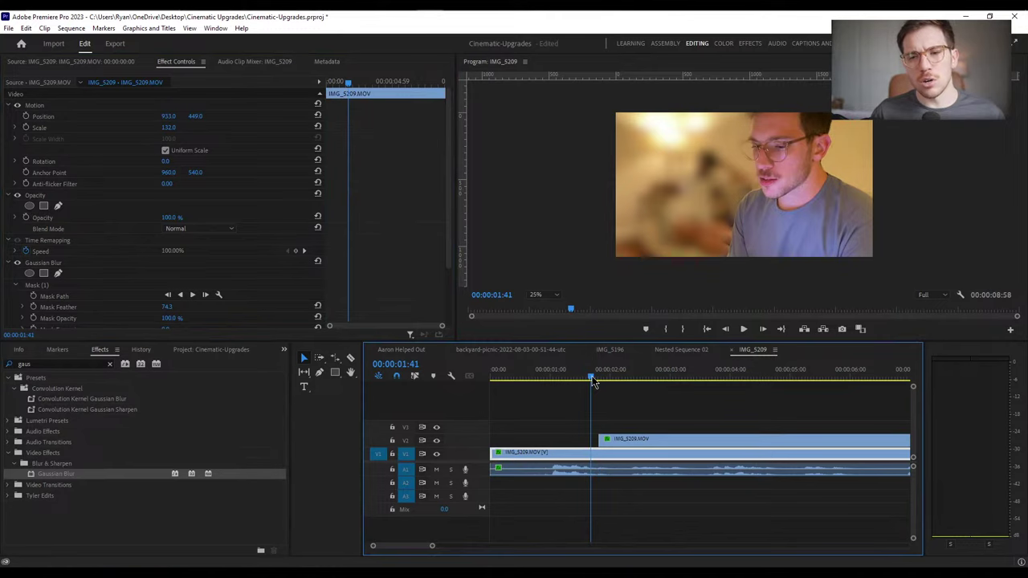
key("space")
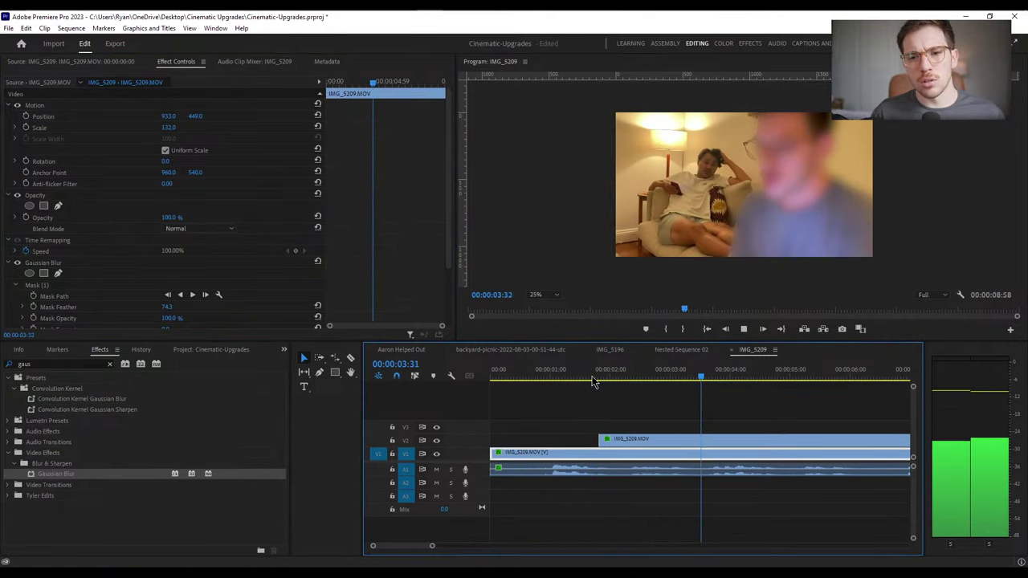
Add opacity keyframes on the V2 clip of 100% at 00:00:03:41 and 0% at 00:00:04:18
left_click_drag(595, 378, 715, 397)
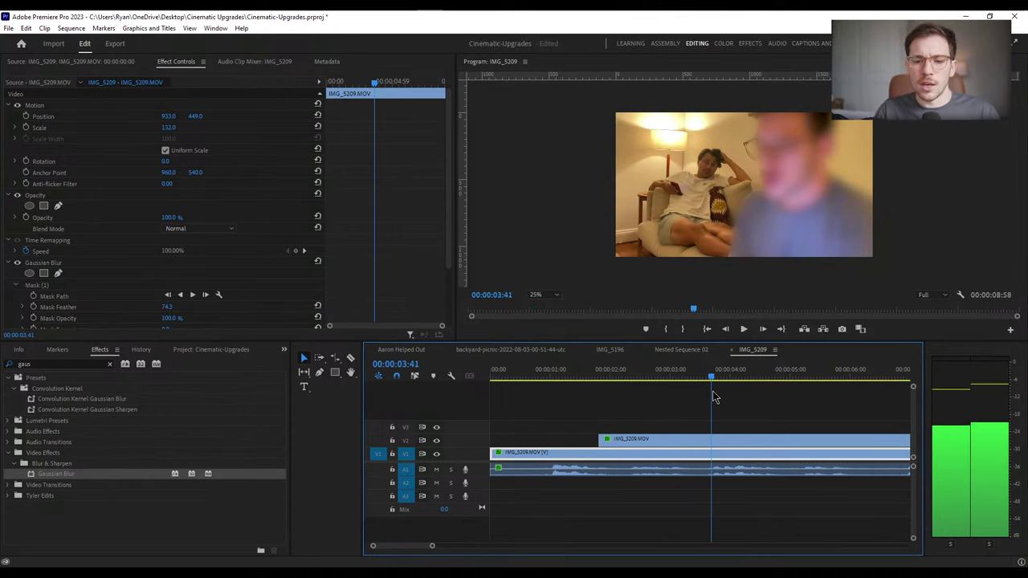
left_click(725, 441)
left_click(320, 218)
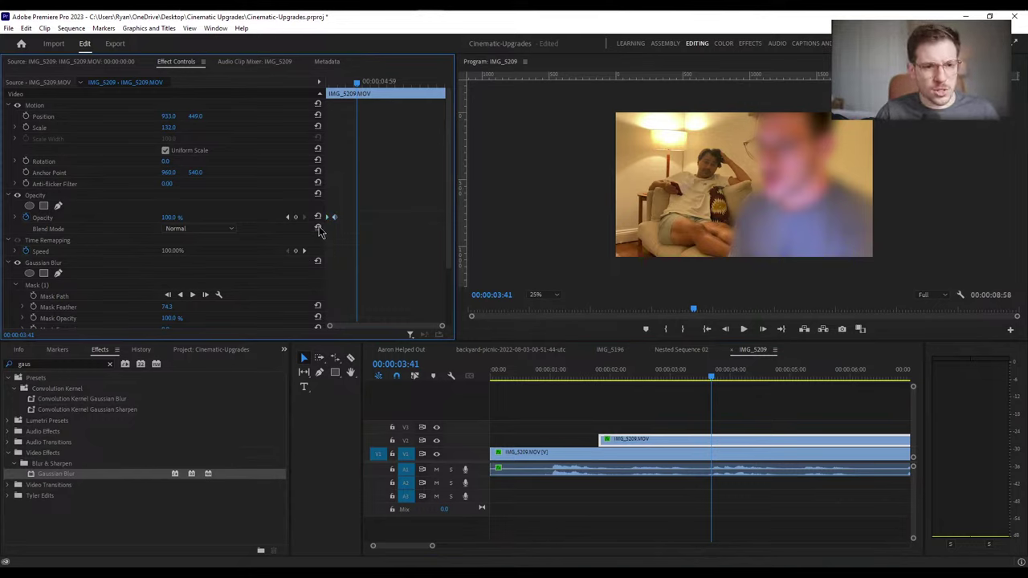
left_click(296, 217)
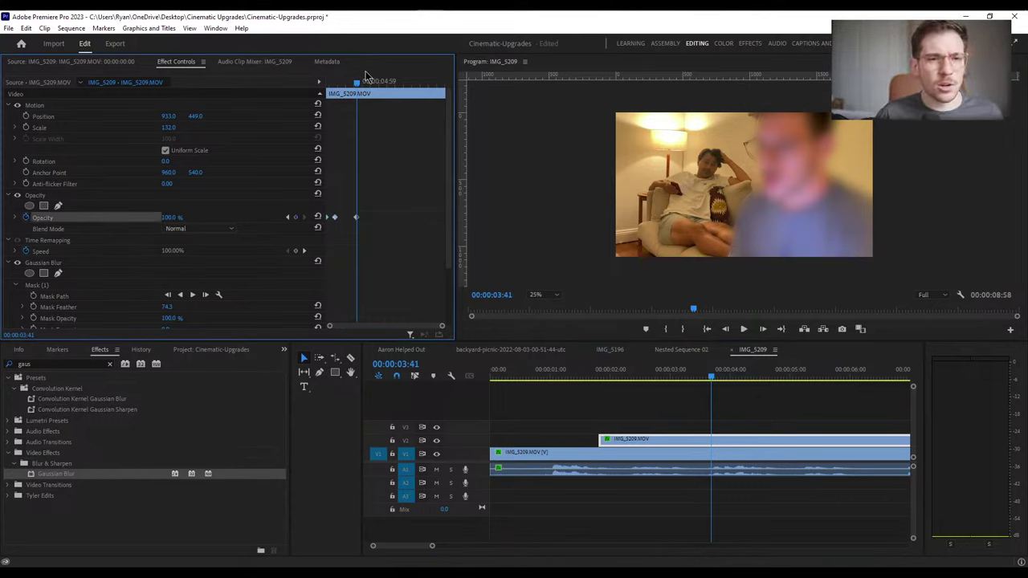
left_click_drag(358, 80, 367, 80)
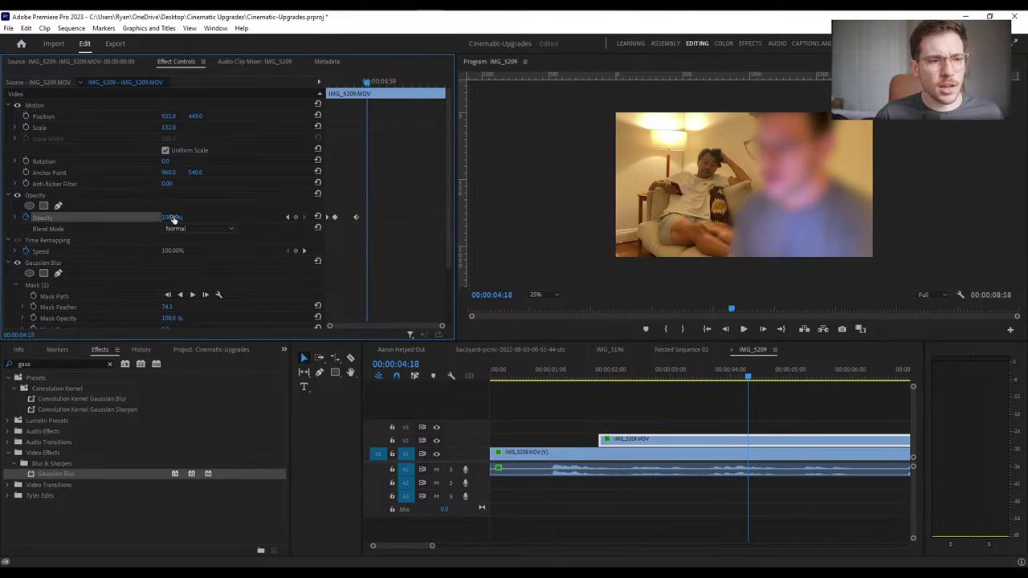
left_click_drag(172, 218, 93, 218)
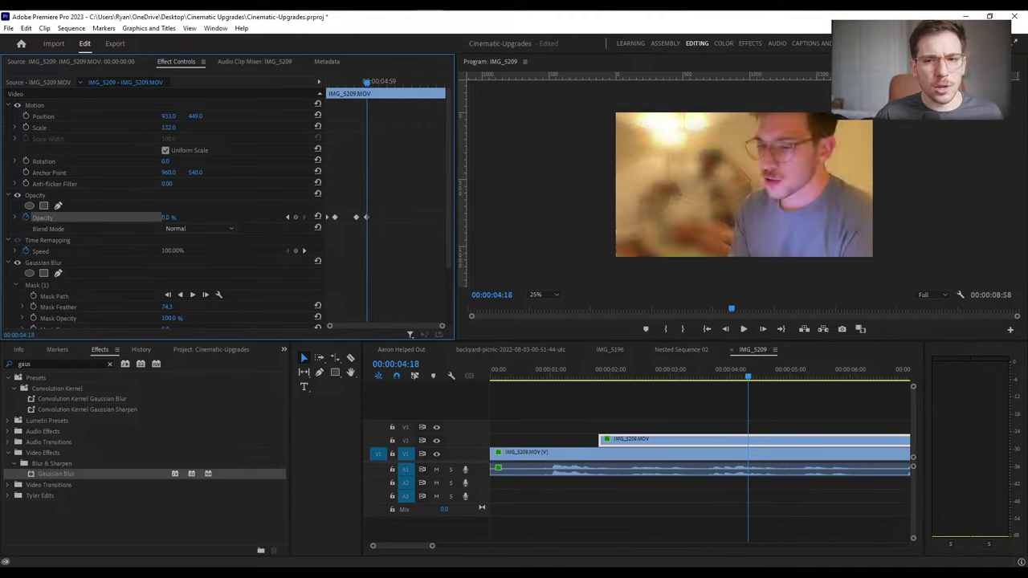
Play back the shot from about 00:00:01:49 to review both focus changes
left_click(598, 376)
key("space")
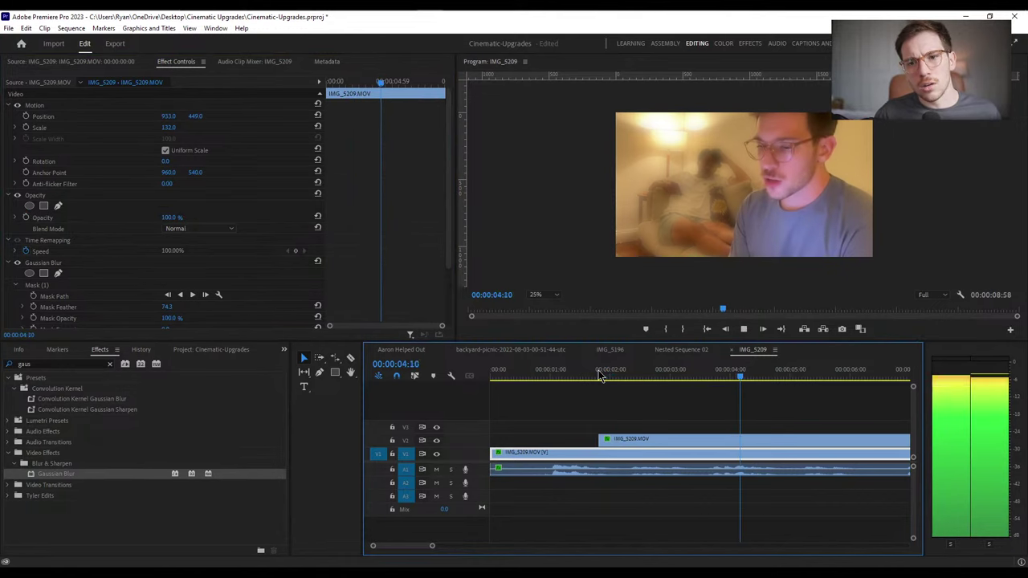
key("space")
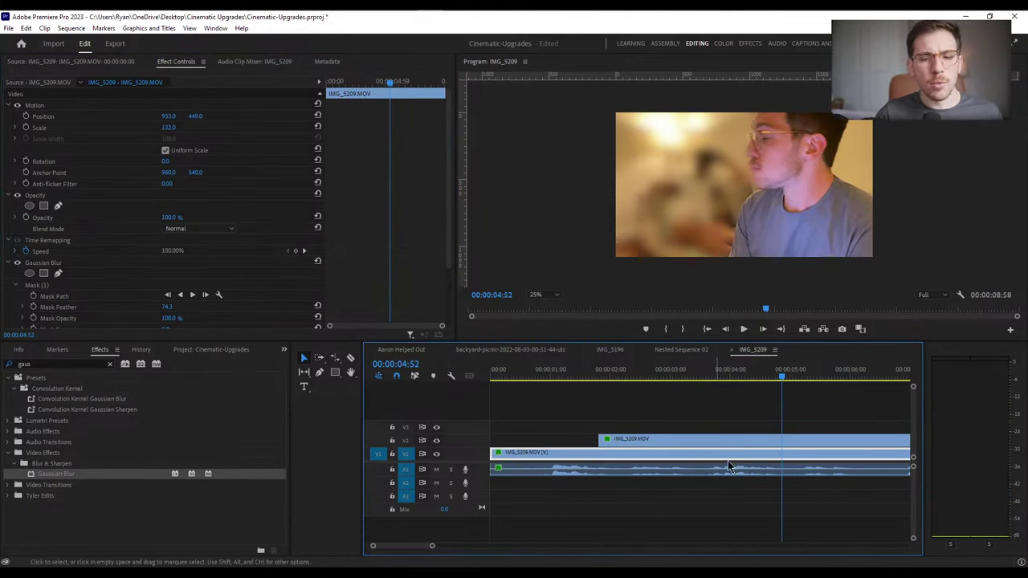
Duplicate the V1 clip onto V3, trim the copy's start to about 00:00:04:10 and remove its Gaussian Blur
left_click_drag(691, 452, 690, 428)
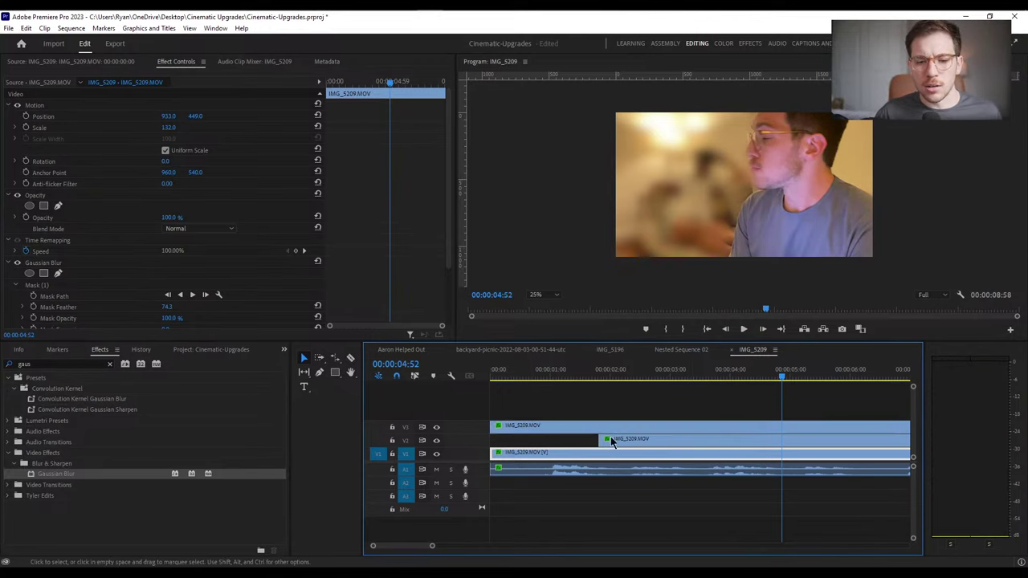
left_click_drag(494, 426, 740, 427)
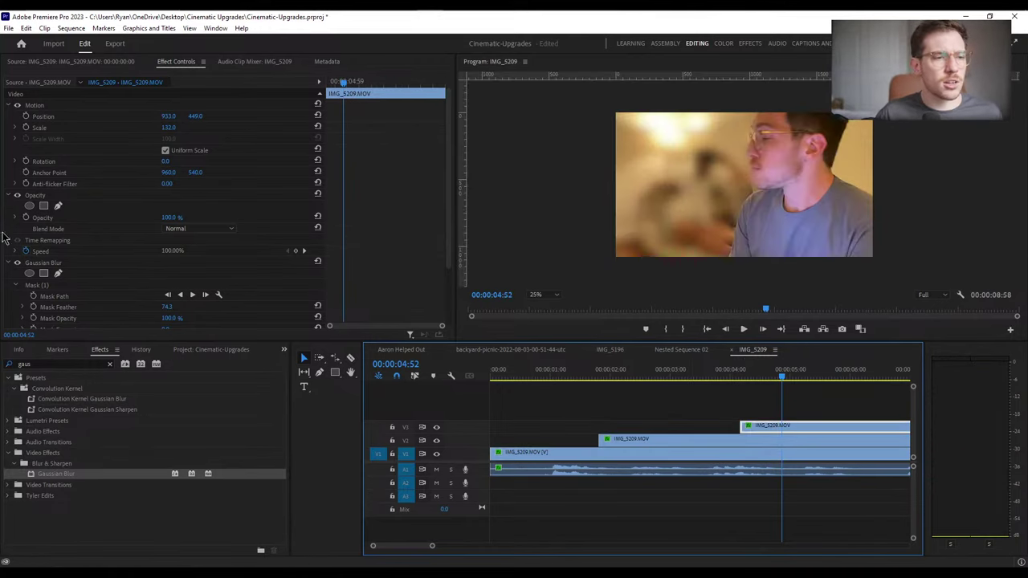
left_click(34, 265)
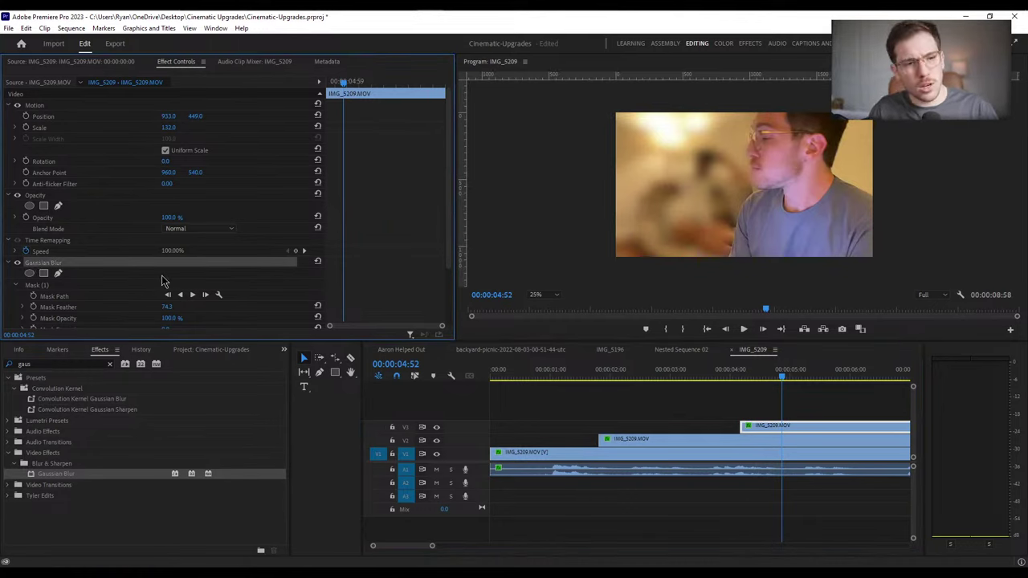
key("Delete")
key("ctrl+z")
Trim the start of the V3 clip to 00:00:04:46 and enable opacity keyframing at that point
left_click_drag(745, 378, 785, 400)
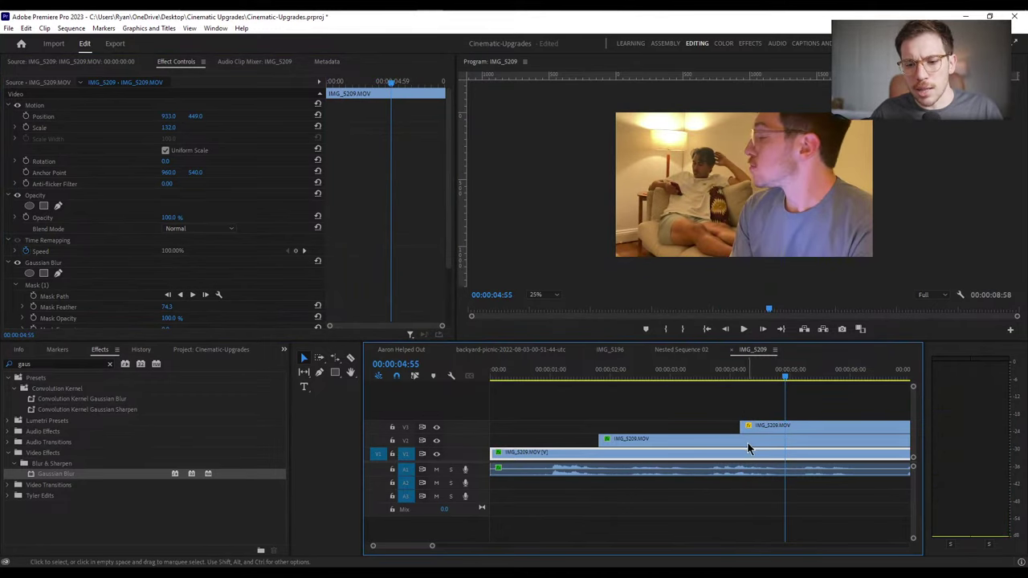
left_click_drag(779, 432, 776, 431)
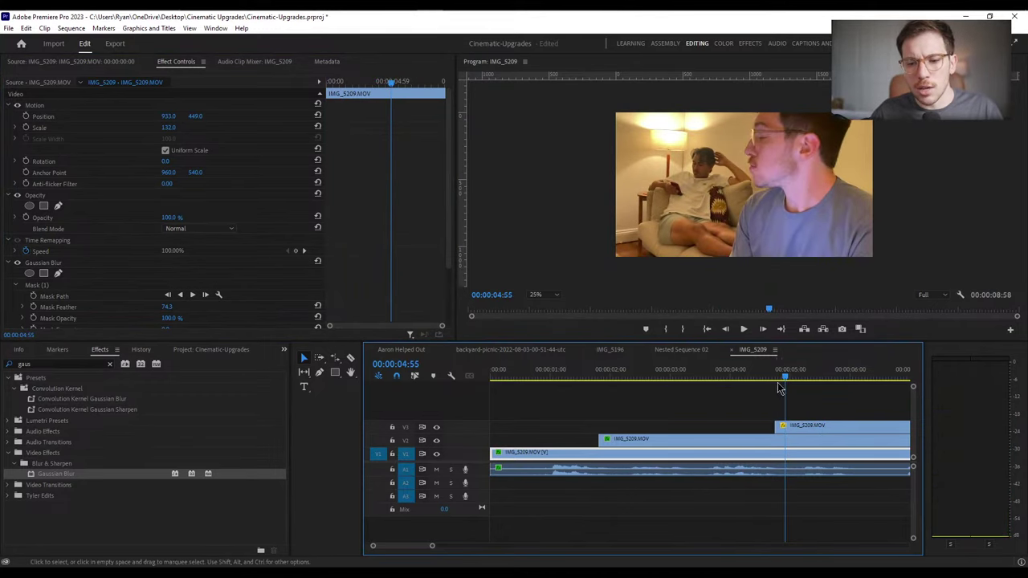
left_click(806, 430)
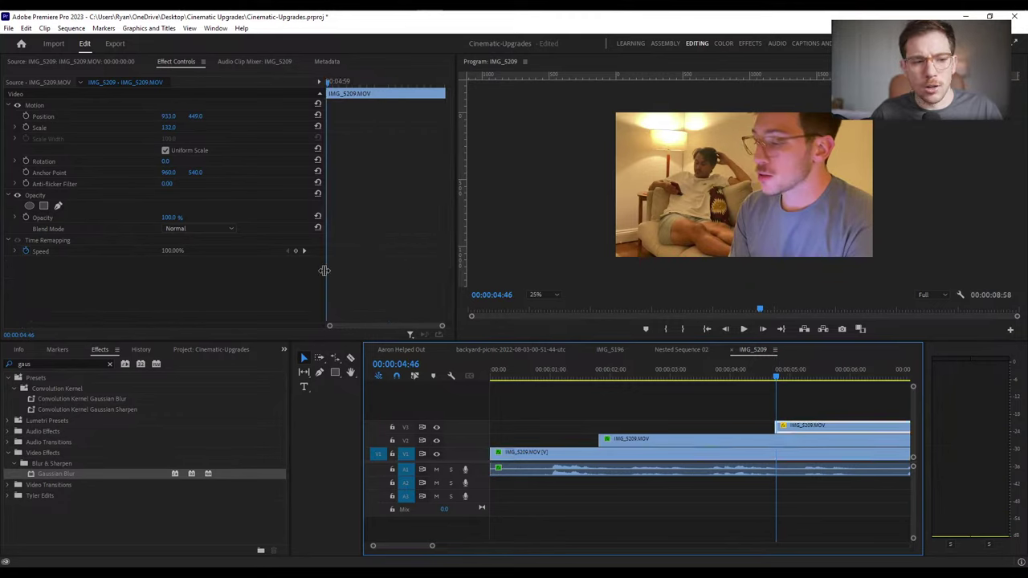
left_click(27, 218)
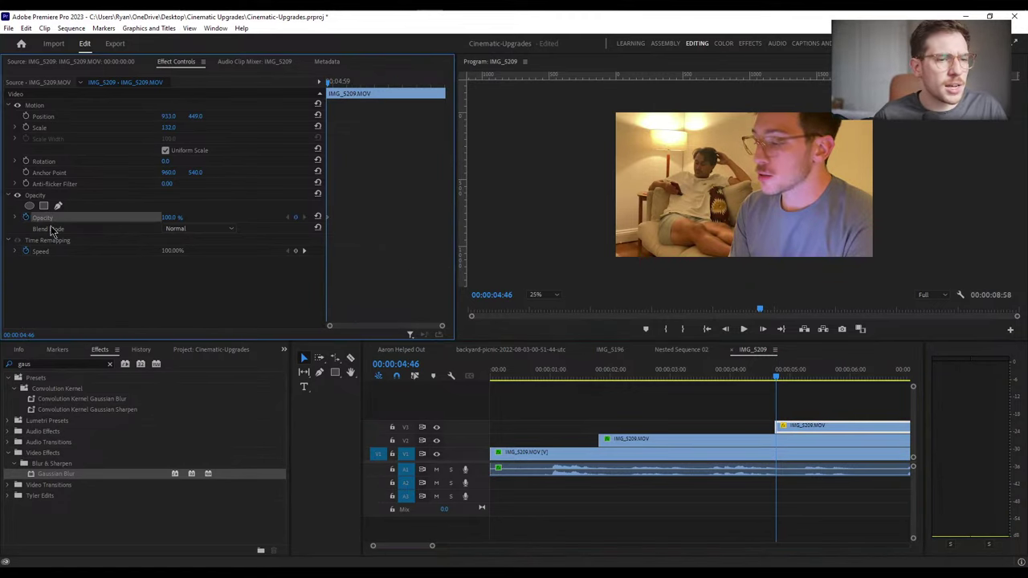
Add a 100% opacity keyframe on the V3 clip about half a second after its start and set its first keyframe to 0%
left_click_drag(781, 379, 803, 378)
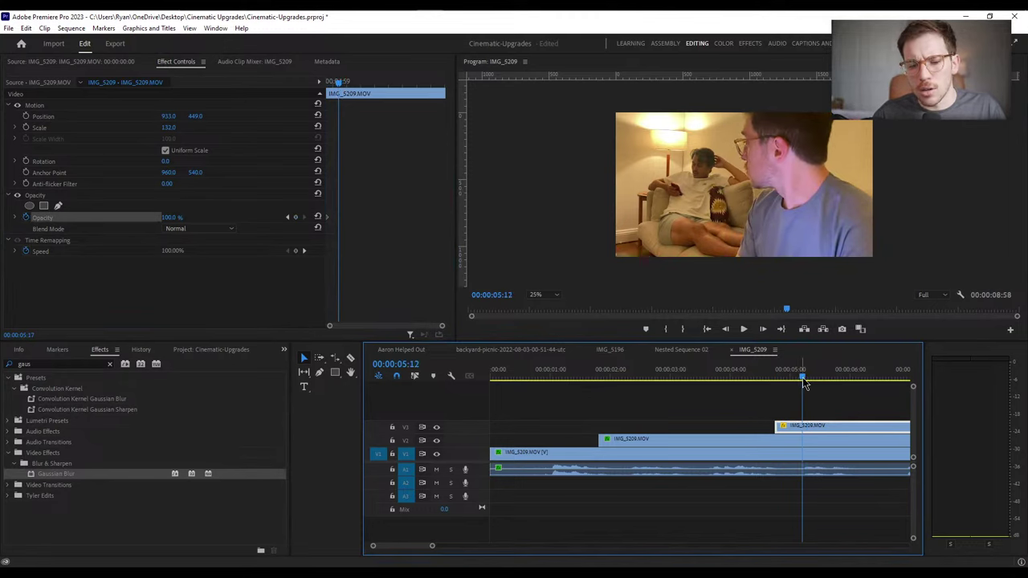
left_click(295, 217)
left_click(288, 217)
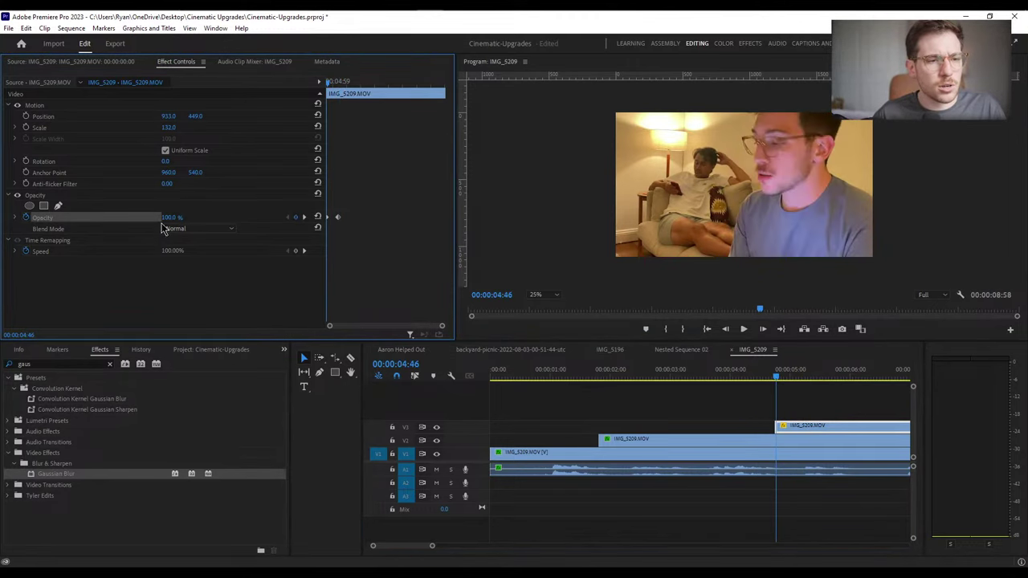
left_click(171, 217)
type("0")
key("Return")
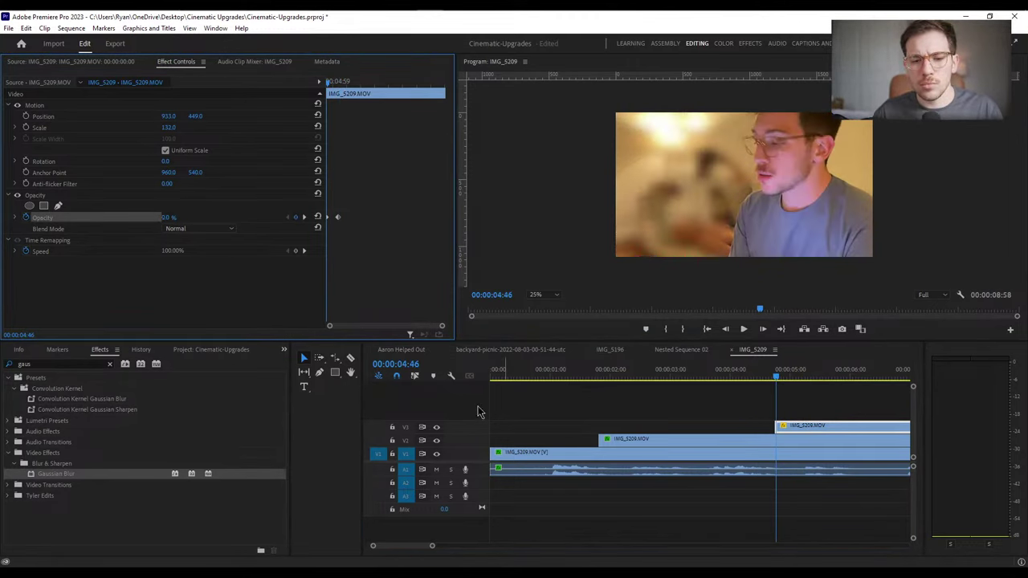
Play back the sequence from the beginning and check the timing of the second focus change around 00:00:03:48
left_click(642, 406)
key("Home")
key("space")
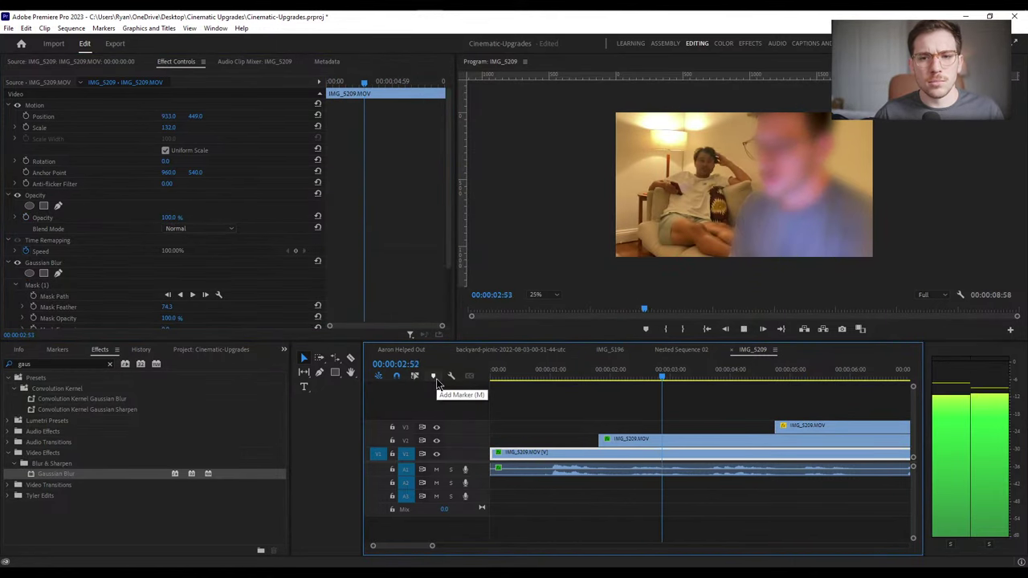
left_click(687, 378)
key("space")
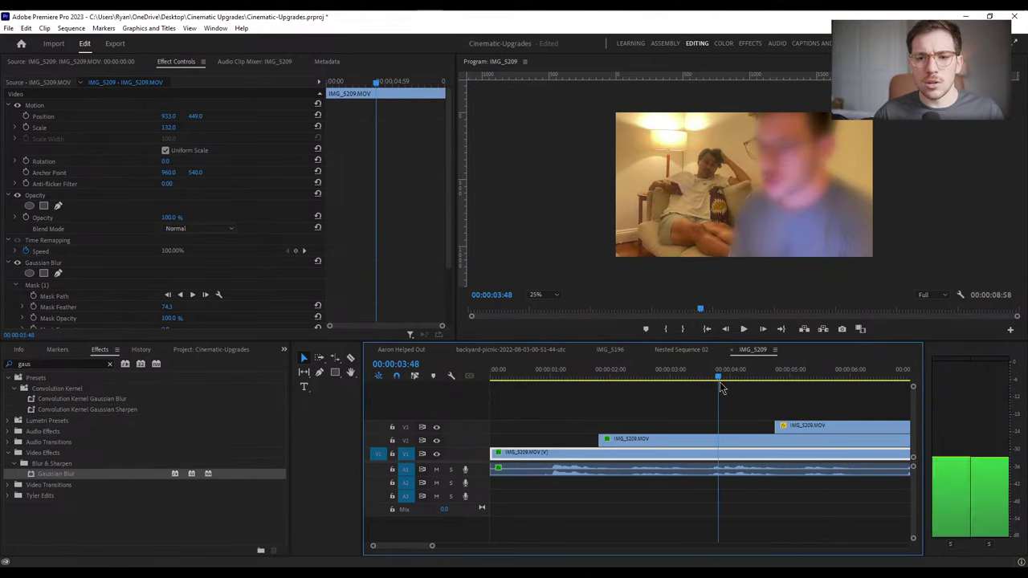
key("space")
Shift the last two opacity keyframes on the V2 clip about half a second earlier and play back the shot
left_click(731, 442)
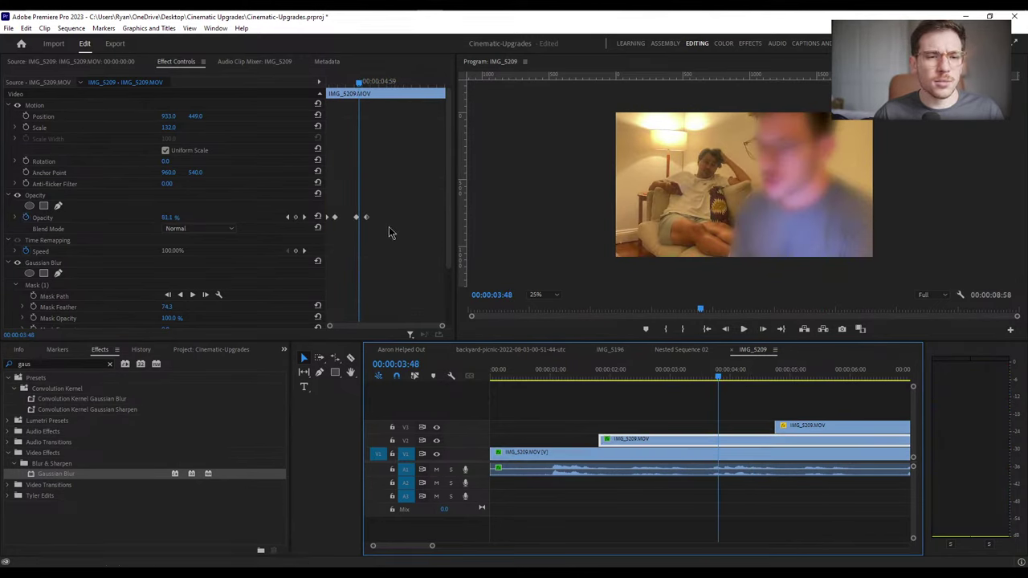
left_click_drag(390, 212, 351, 223)
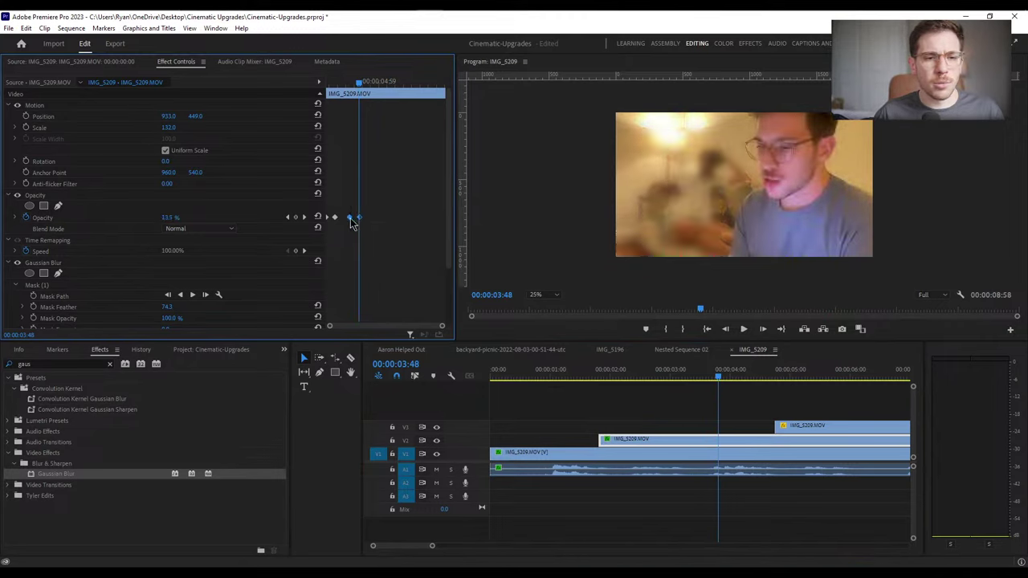
left_click(587, 378)
key("space")
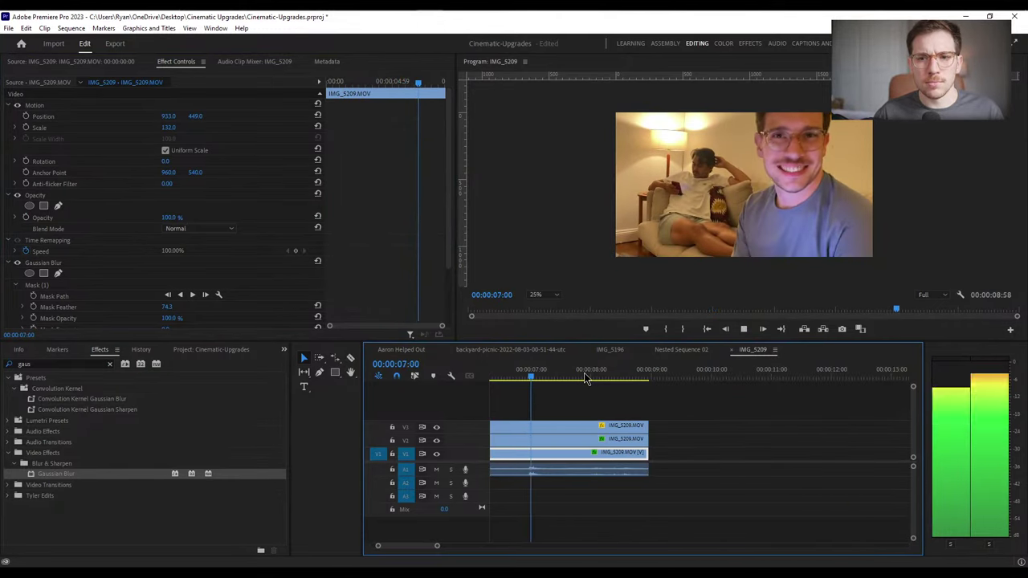
key("space")
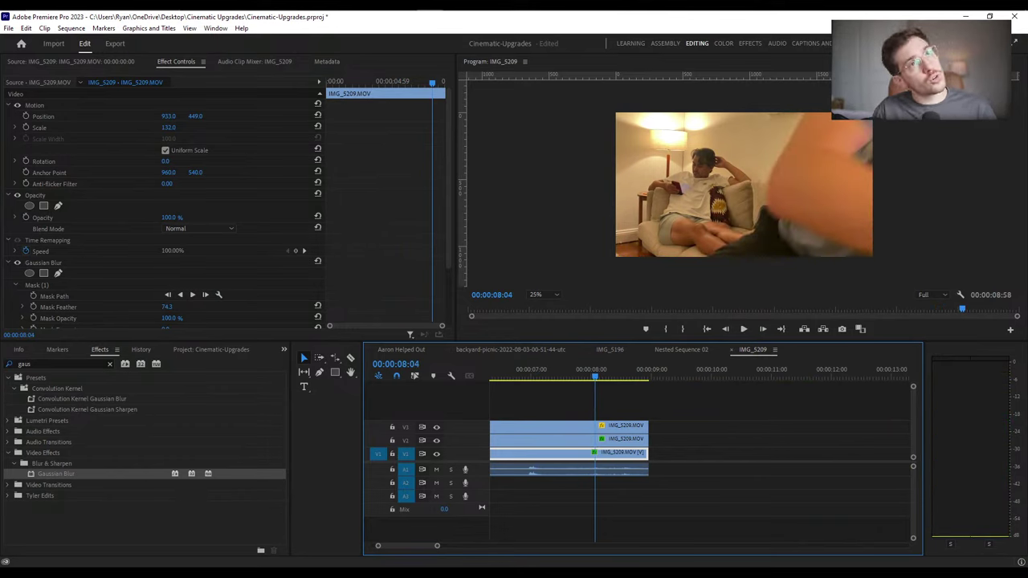
Mute audio track A1, return to the sequence start and maximize the Program monitor with its zoom set to Fit
left_click_drag(549, 374, 338, 398)
left_click(436, 470)
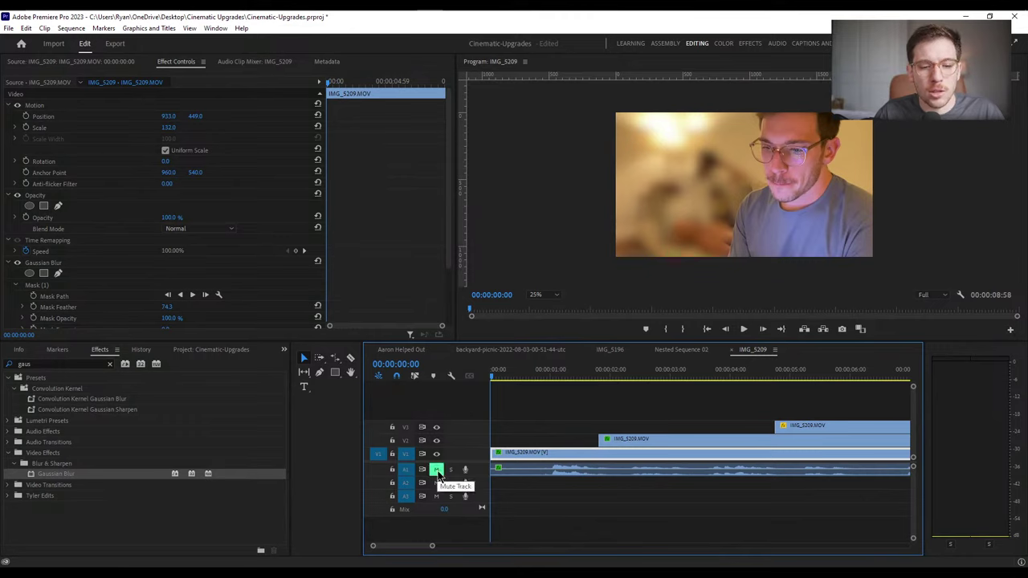
left_click(497, 67)
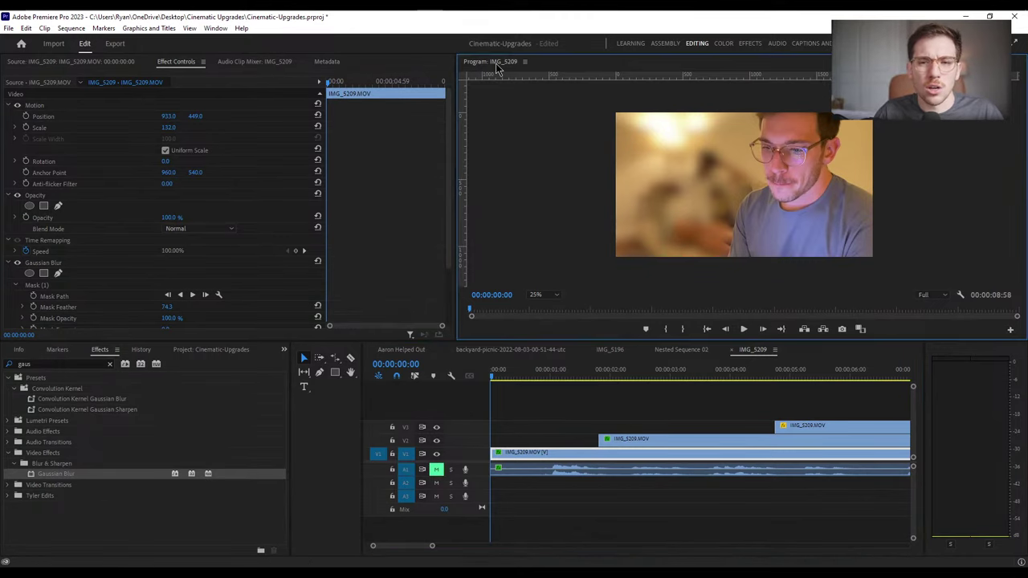
key("grave")
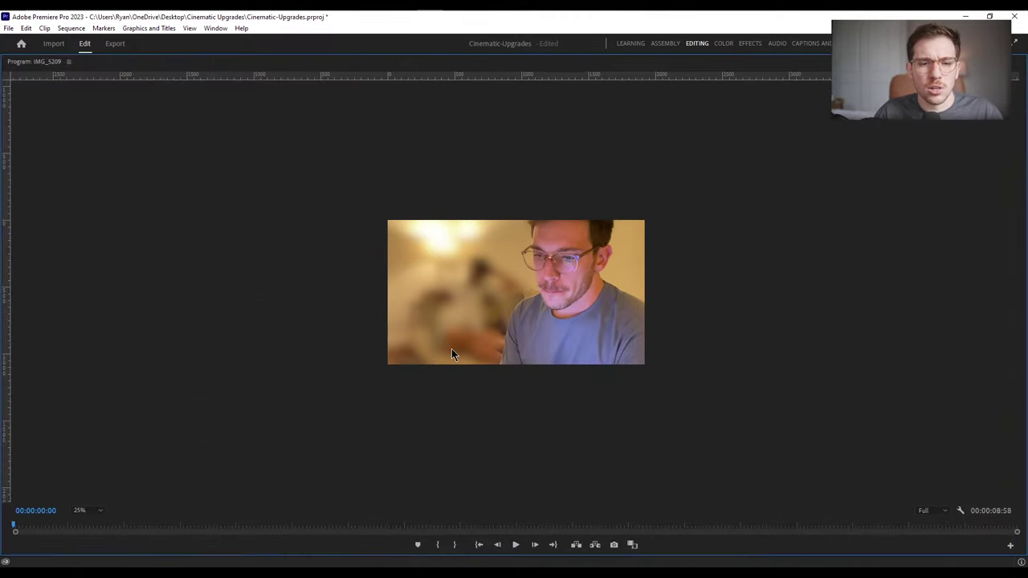
left_click(89, 510)
left_click(95, 379)
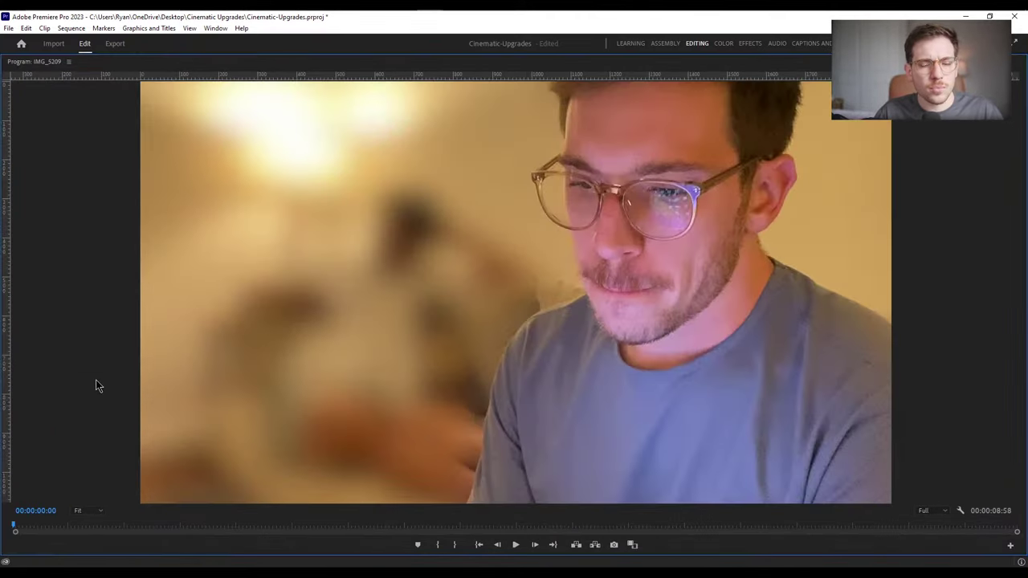
Play back the finished focus pull in the maximized Program monitor and restore the normal panel layout
key("space")
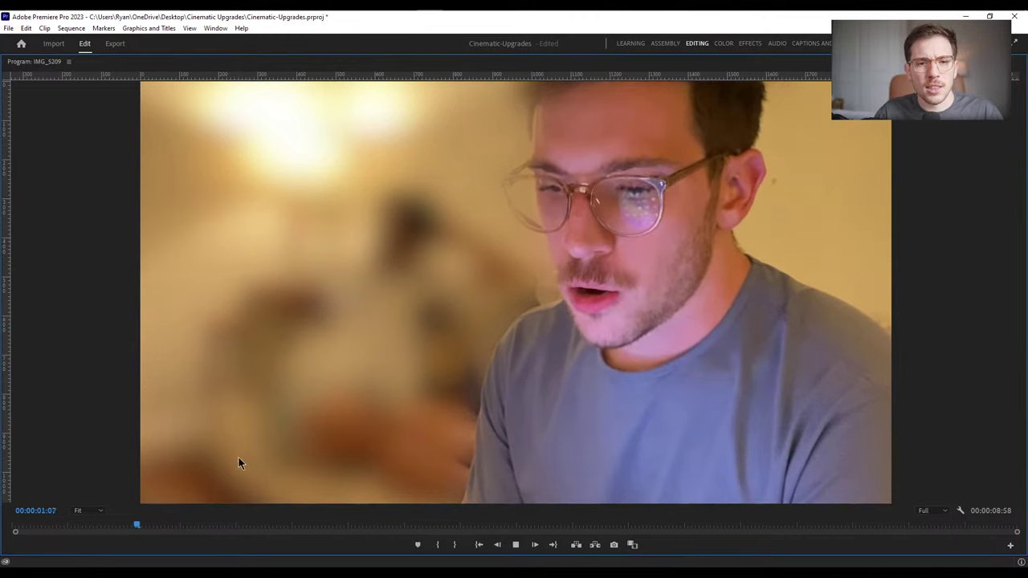
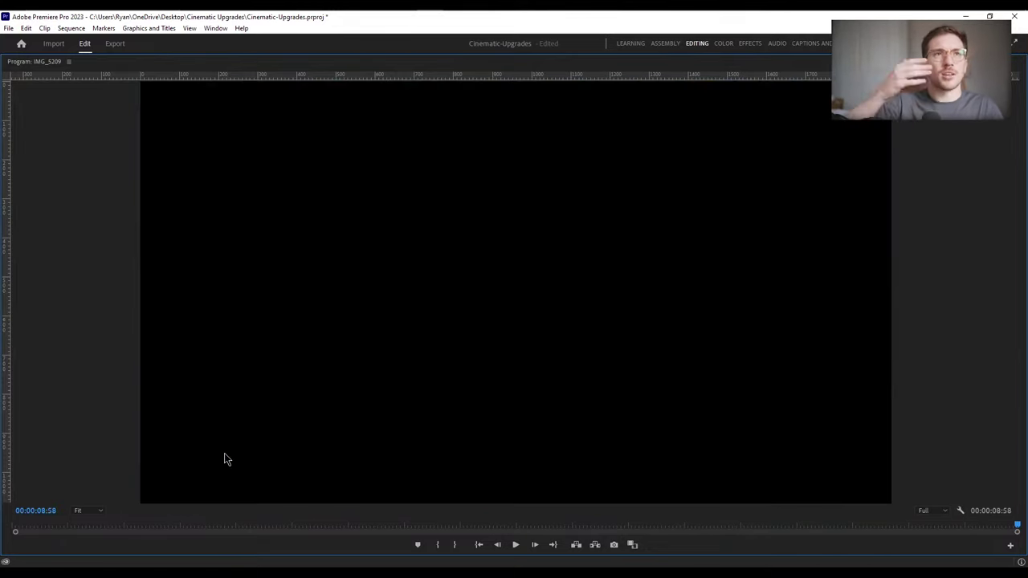
key("space")
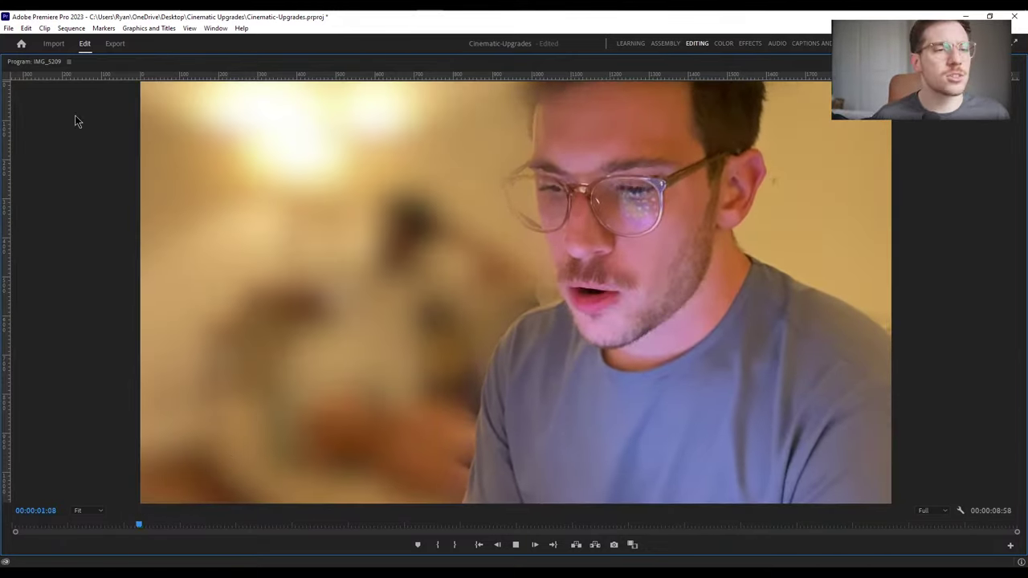
double_click(36, 62)
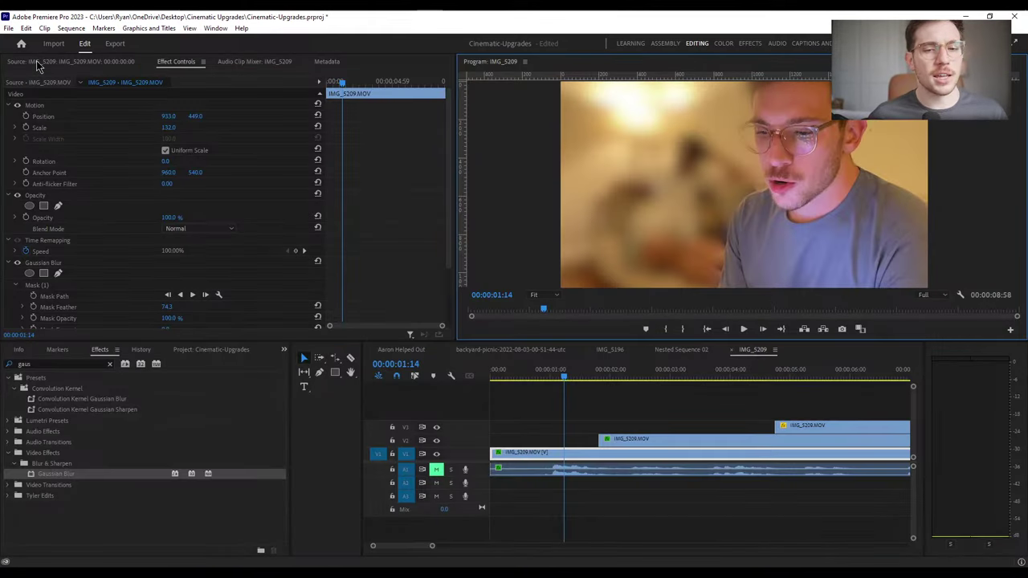
Reshape the V1 clip's Gaussian Blur mask edge around the foreground man's face and shoulder at 00:00:00:57 and enable Mask Path keyframing there
left_click(547, 498)
left_click(540, 463)
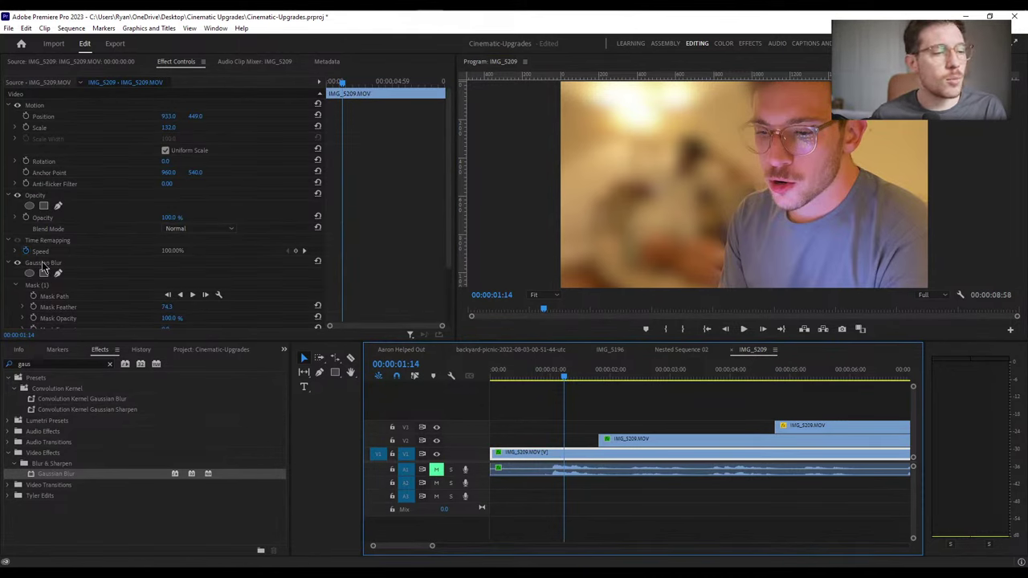
left_click(36, 286)
left_click(56, 297)
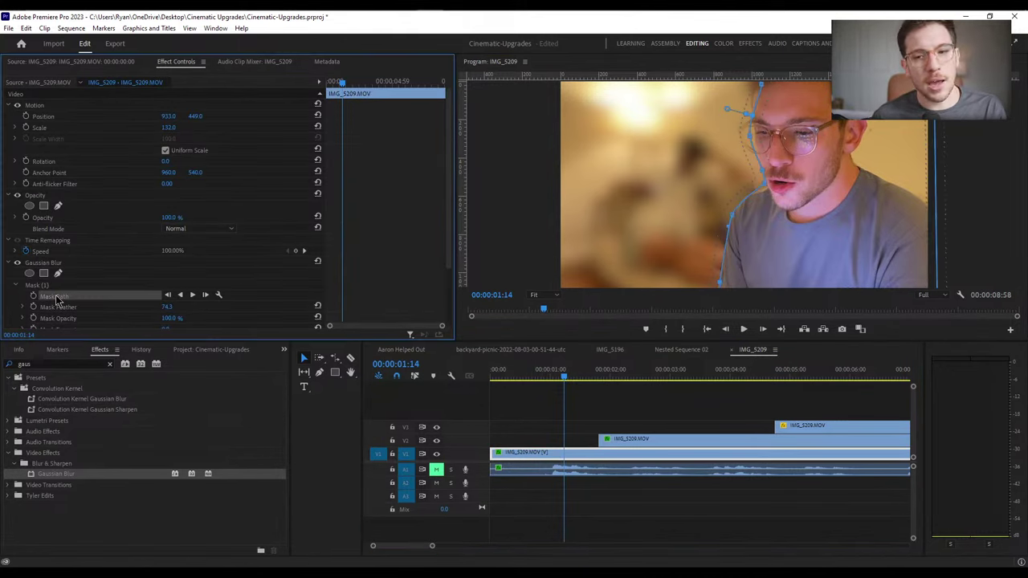
left_click_drag(555, 384, 549, 388)
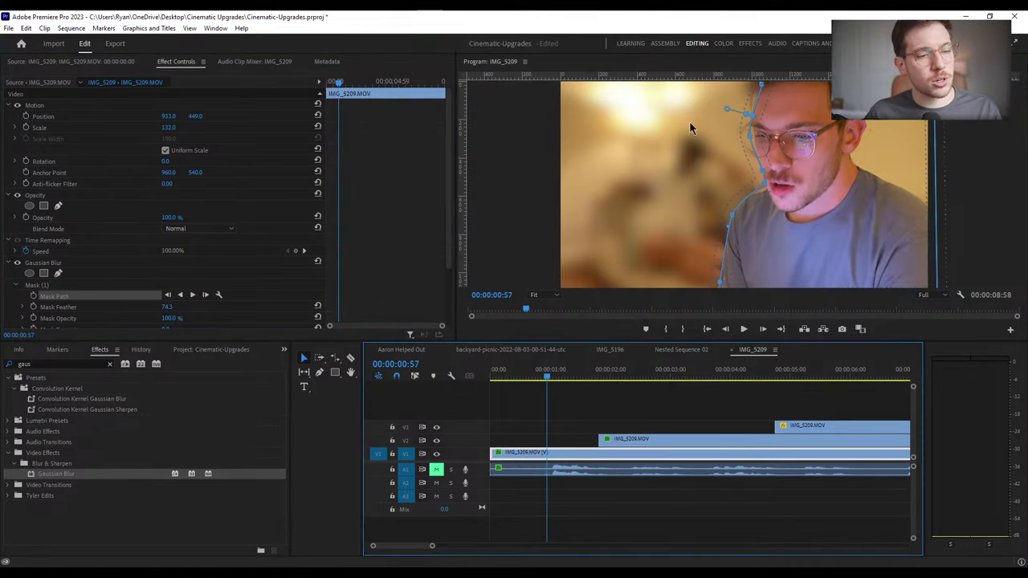
left_click_drag(751, 138, 744, 74)
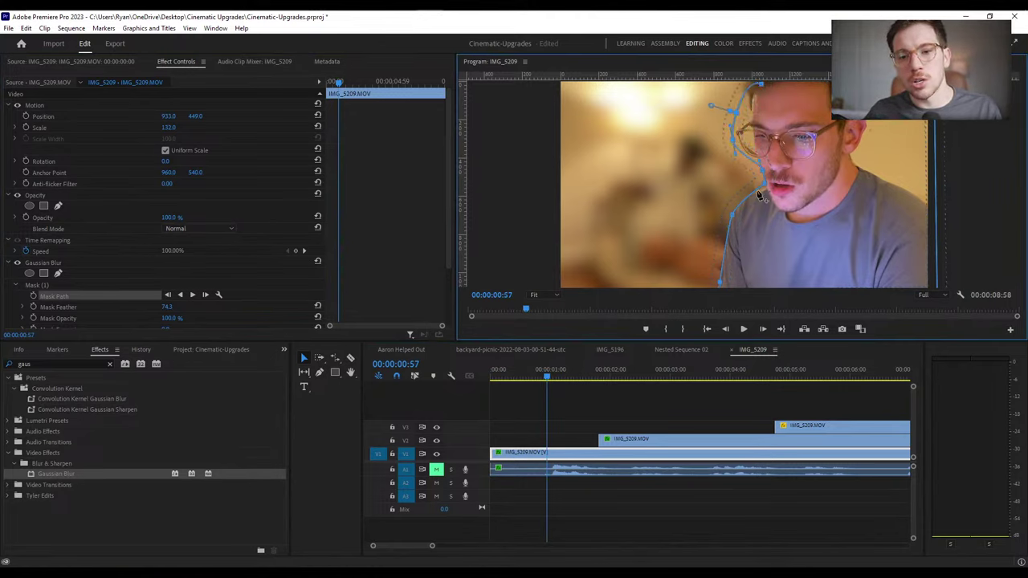
left_click_drag(762, 172, 752, 176)
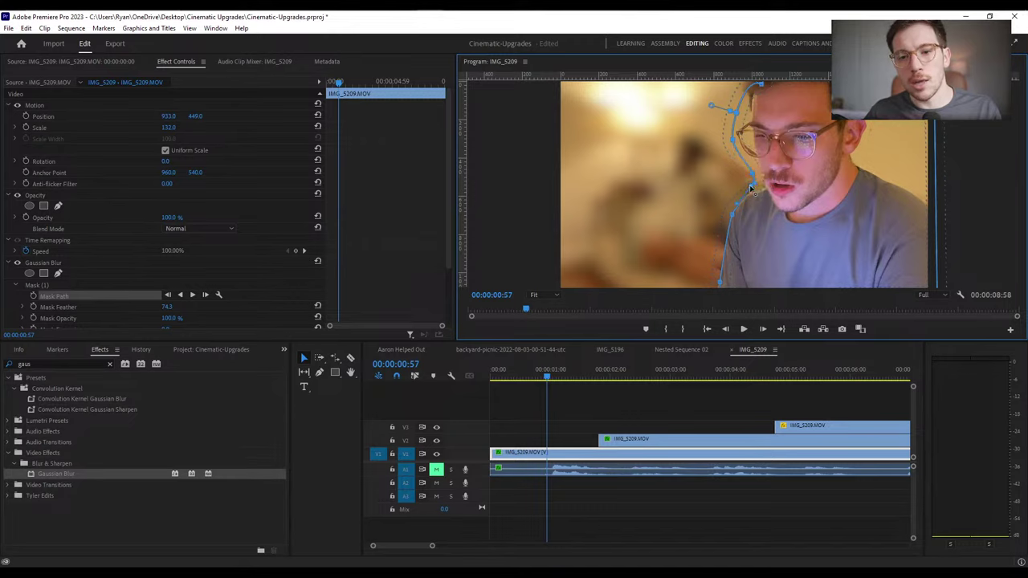
left_click_drag(733, 217, 727, 217)
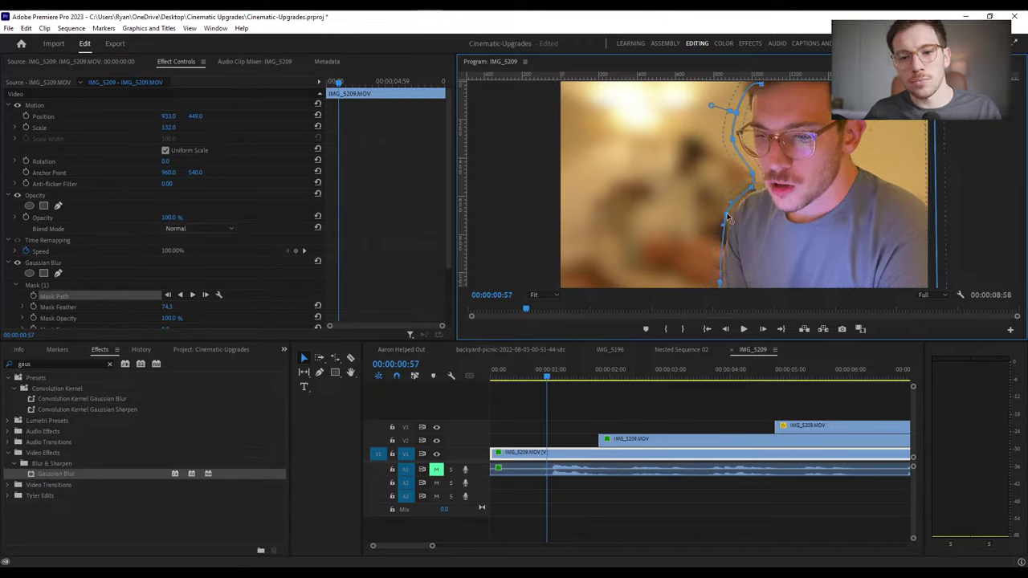
left_click(34, 297)
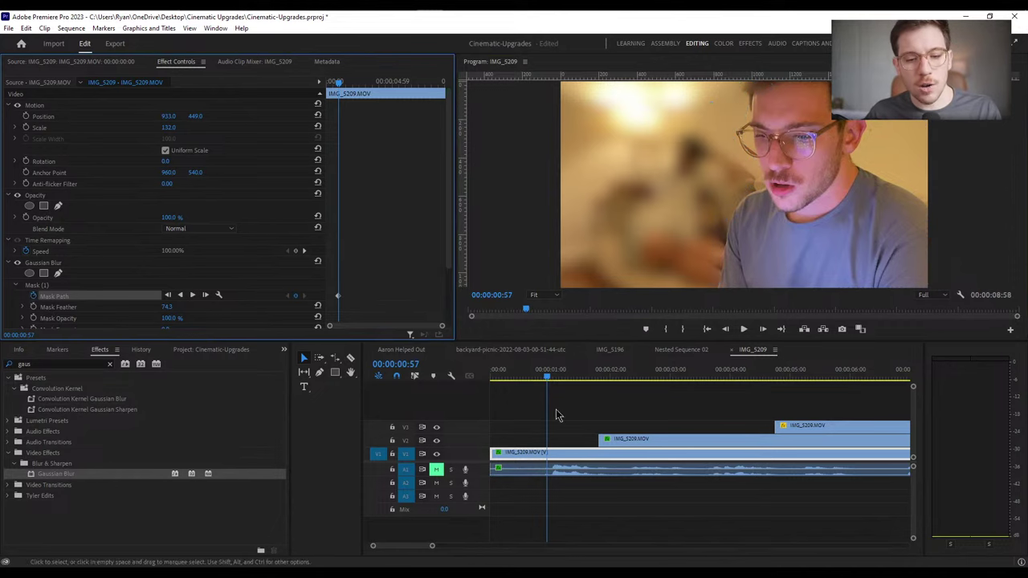
At the sequence start, pull the V1 clip's Gaussian Blur mask edge in closer to the foreground man's face as a second Mask Path keyframe
left_click(559, 383)
left_click_drag(559, 383, 458, 404)
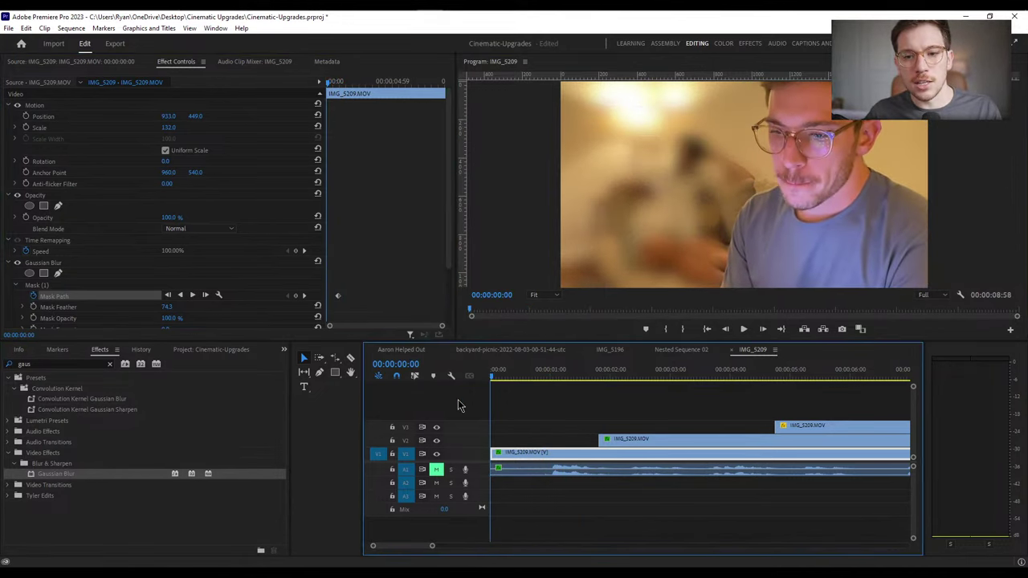
left_click(64, 299)
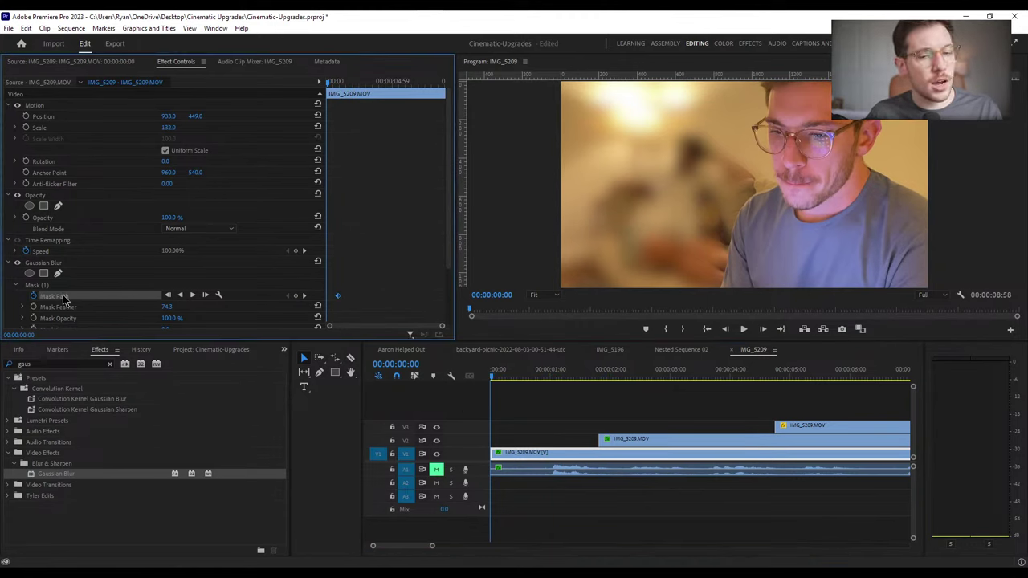
left_click(48, 290)
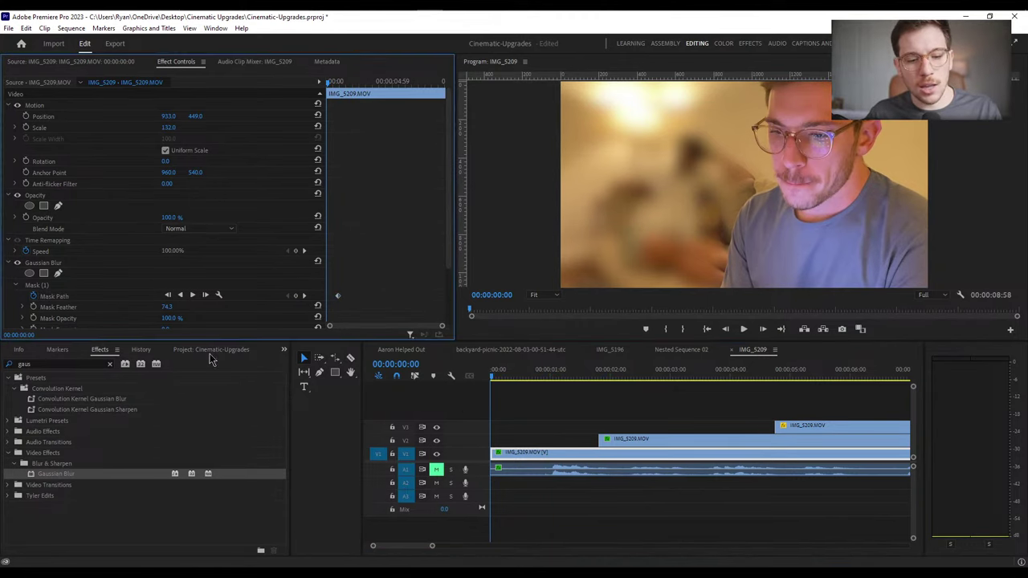
key("shift+3")
left_click(58, 299)
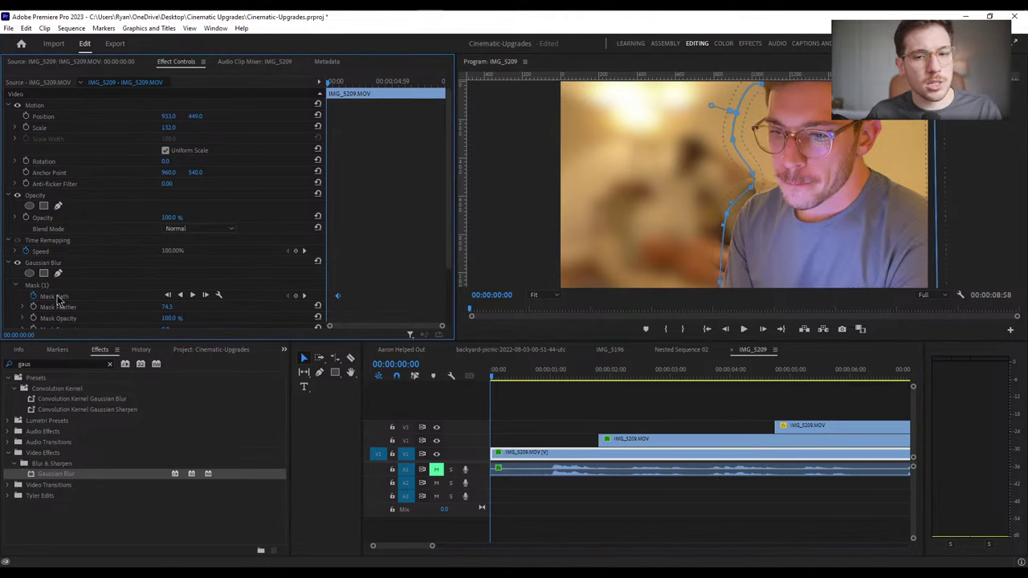
left_click(763, 175)
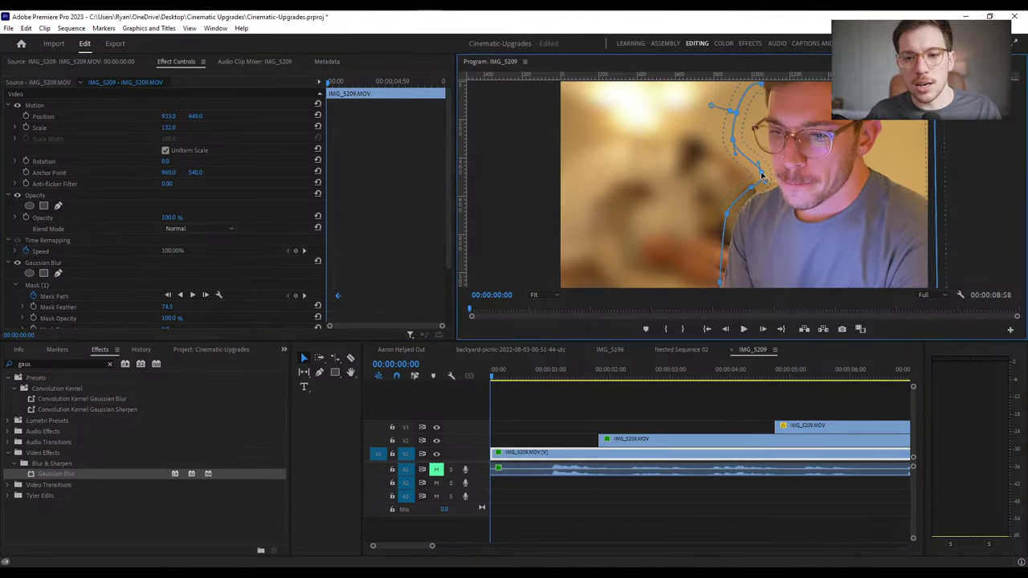
left_click_drag(731, 141, 746, 145)
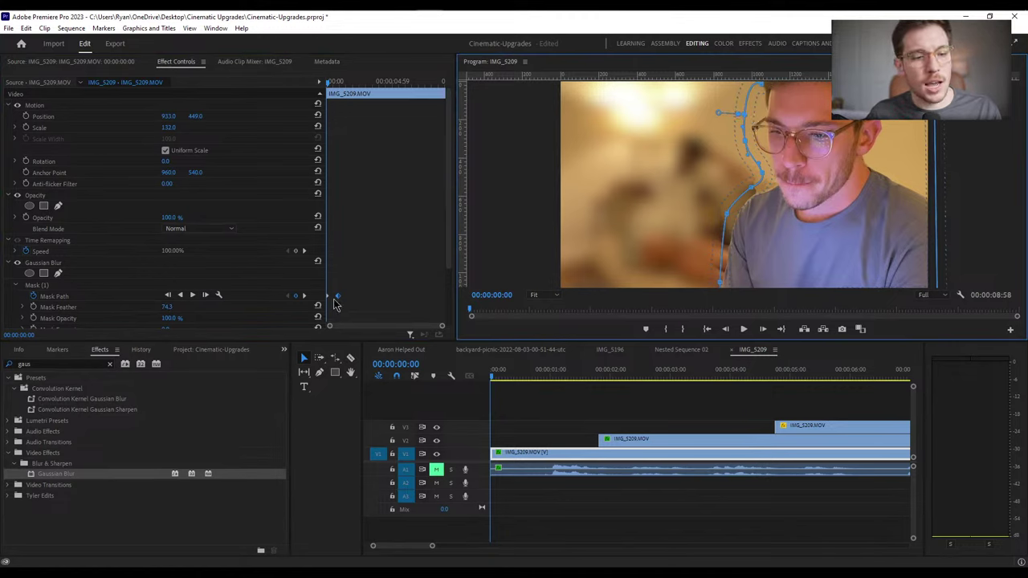
Scrub between the two Mask Path keyframes and play the shot to check how the V1 mask follows the face
left_click(325, 89)
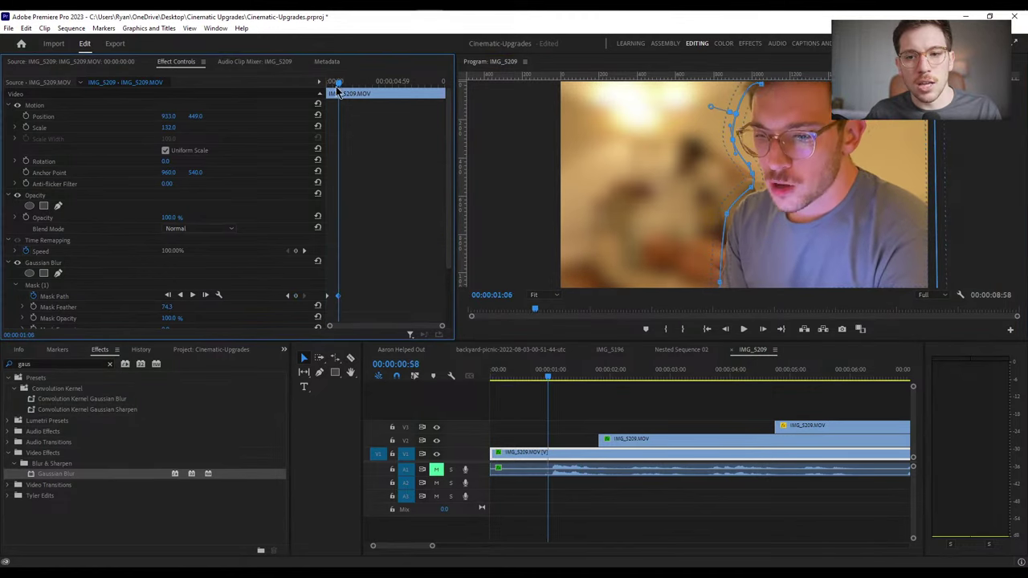
key("space")
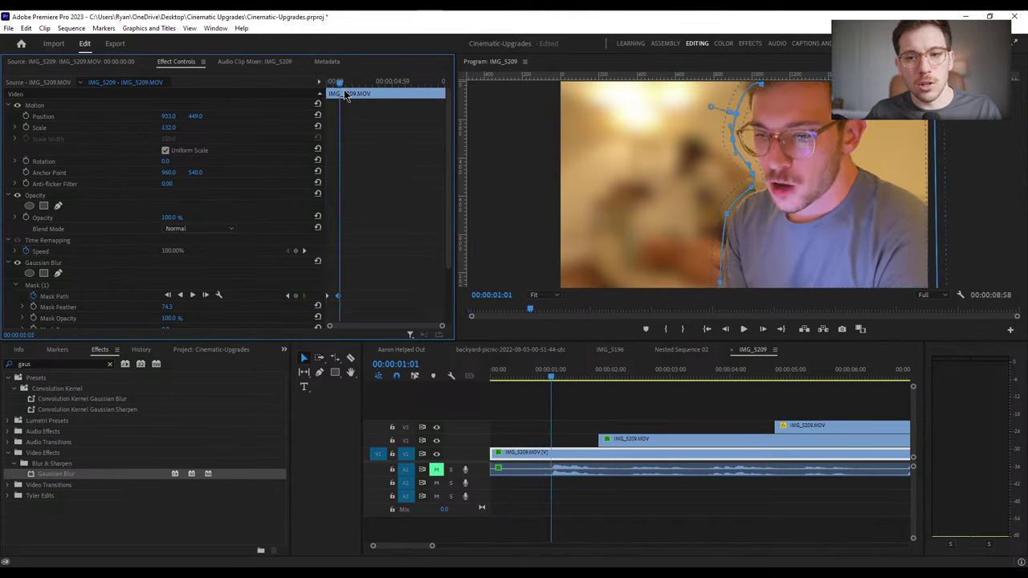
key("space")
key("space")
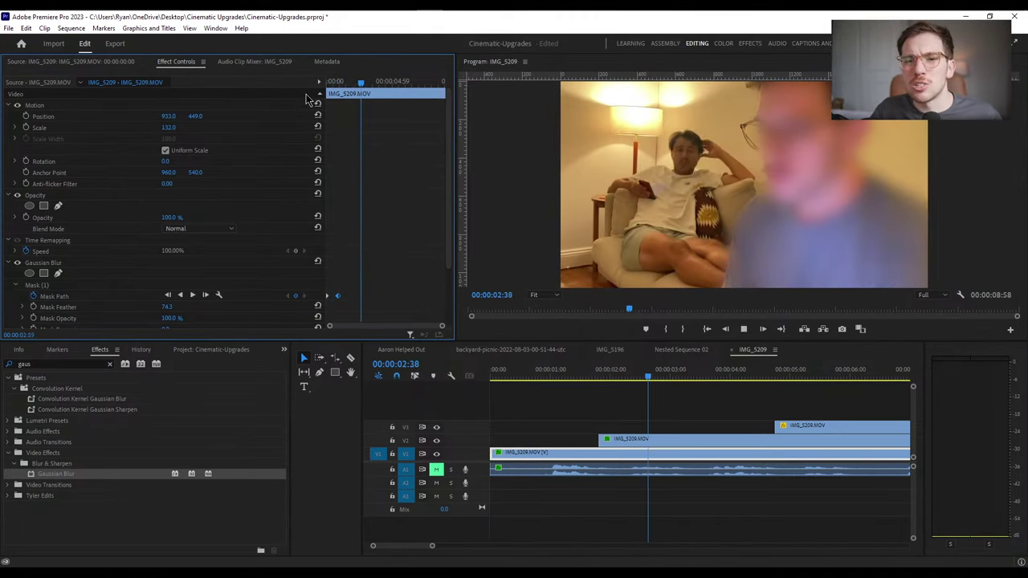
key("space")
Push the upper edge of the V2 clip's Gaussian Blur mask outward around the foreground man's head at 00:00:03:18
left_click(670, 439)
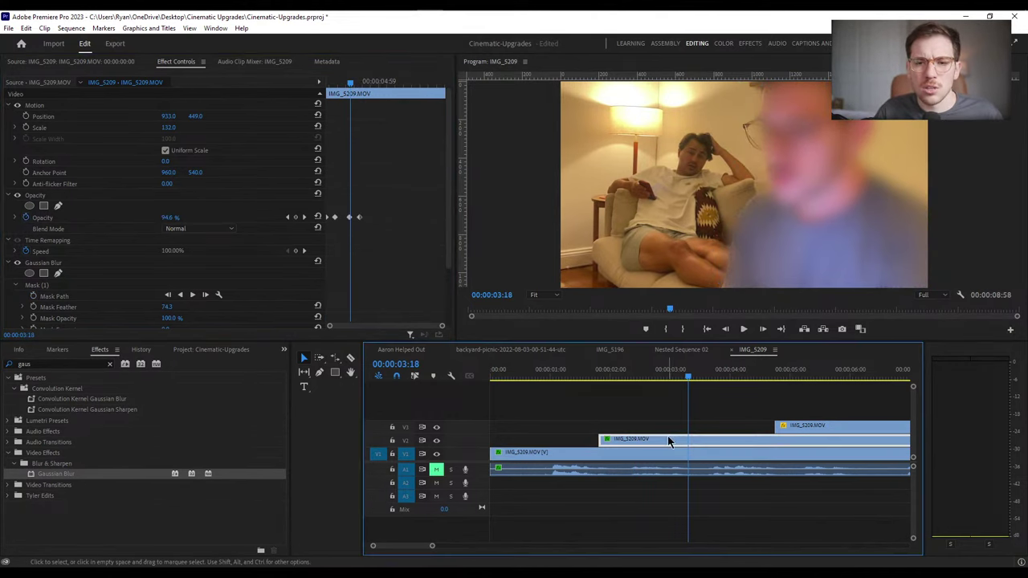
left_click(45, 286)
left_click(55, 298)
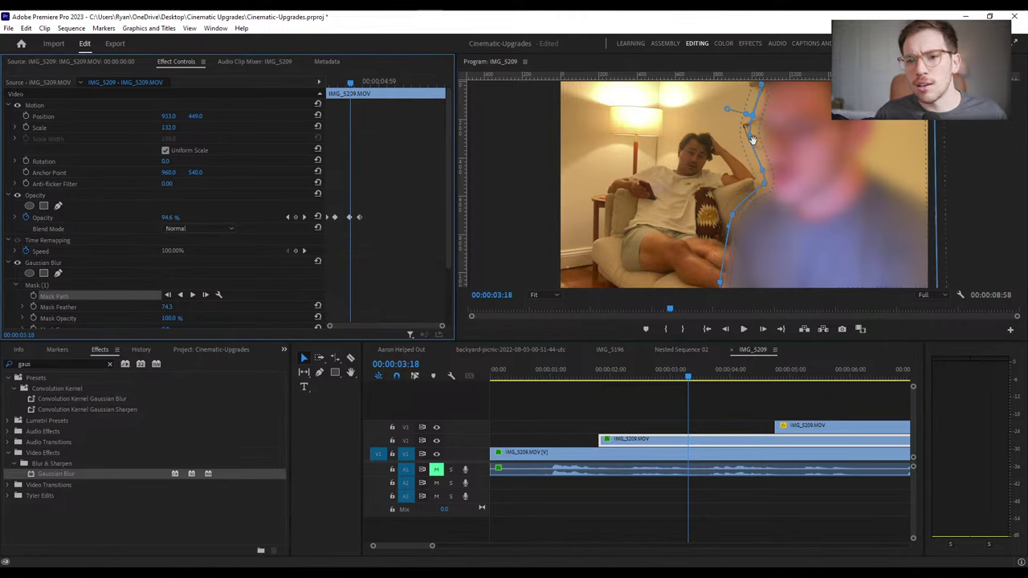
left_click(750, 138)
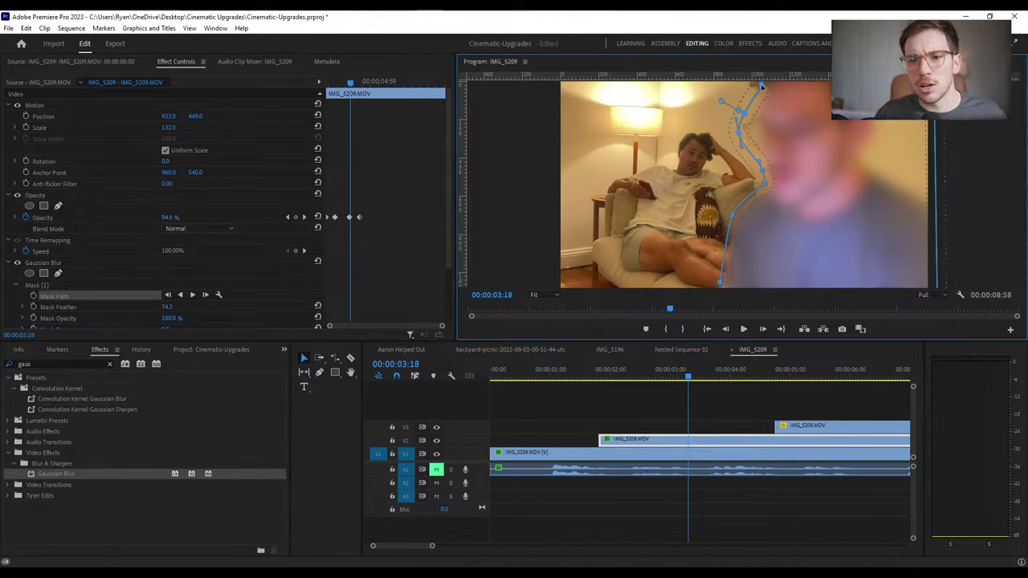
left_click_drag(763, 87, 752, 84)
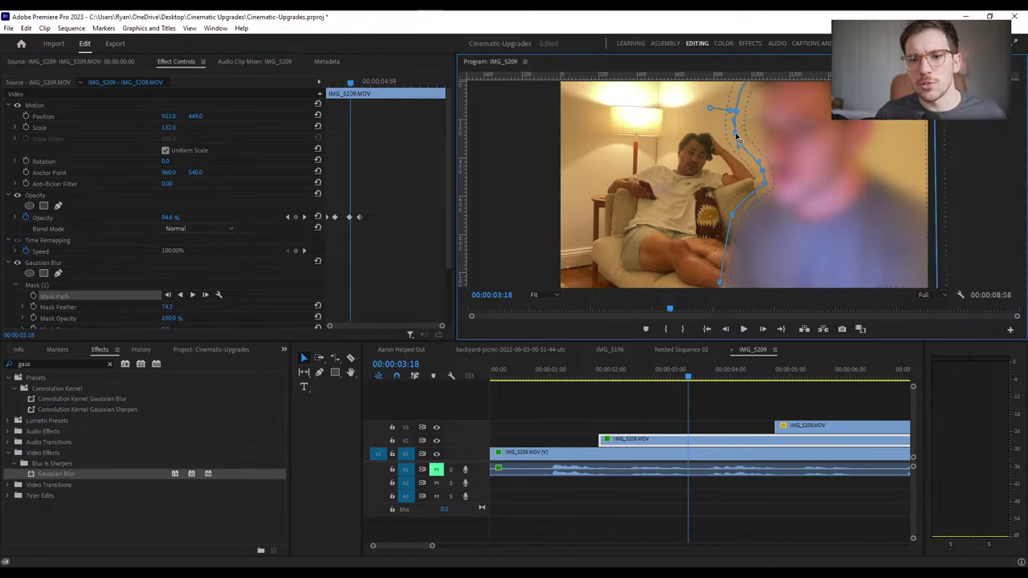
Play back the sequence from the beginning to review the adjusted masks through both focus changes
left_click(693, 377)
left_click_drag(692, 379, 456, 408)
key("space")
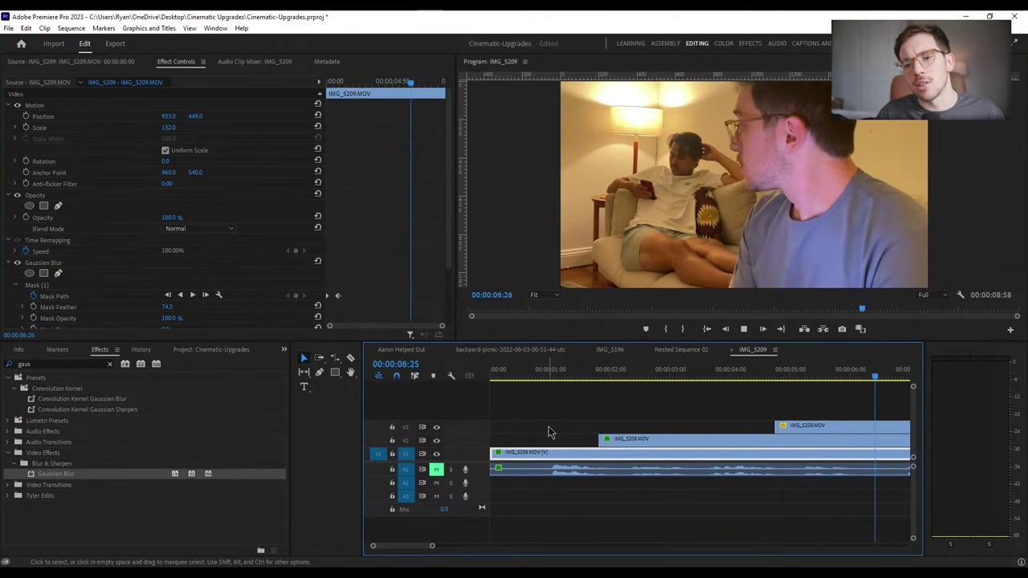
key("space")
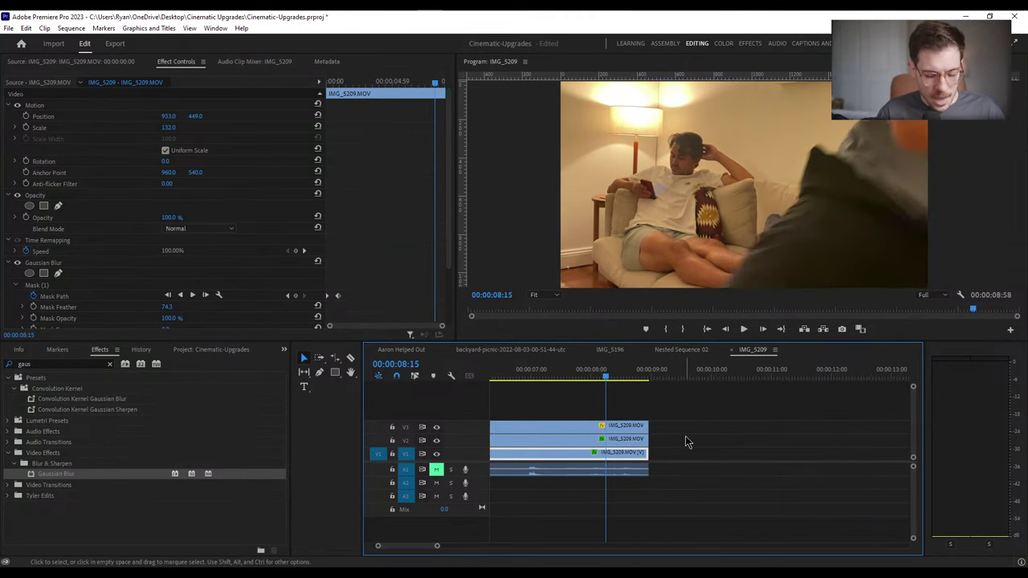
Nest the three IMG_5209.MOV video clips on V1 to V3 into a sequence named "Your mom called nest"
key("minus")
key("minus")
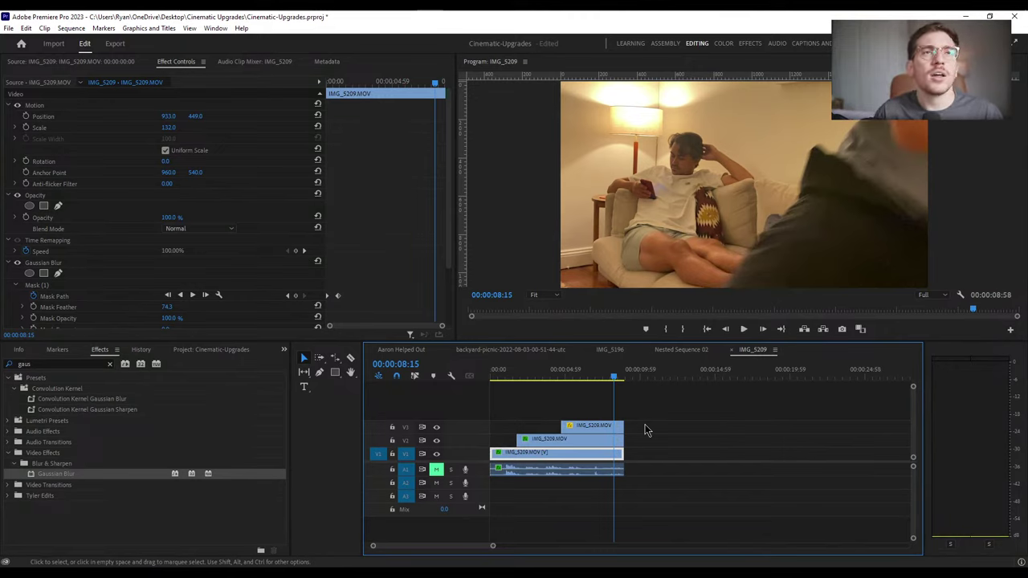
key("equal")
left_click_drag(643, 410, 594, 460)
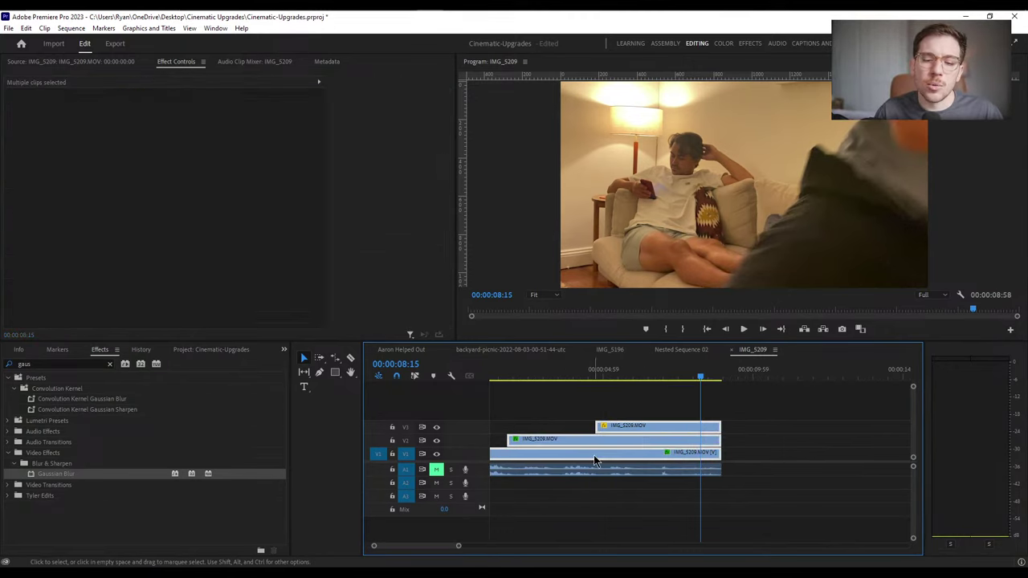
right_click(595, 460)
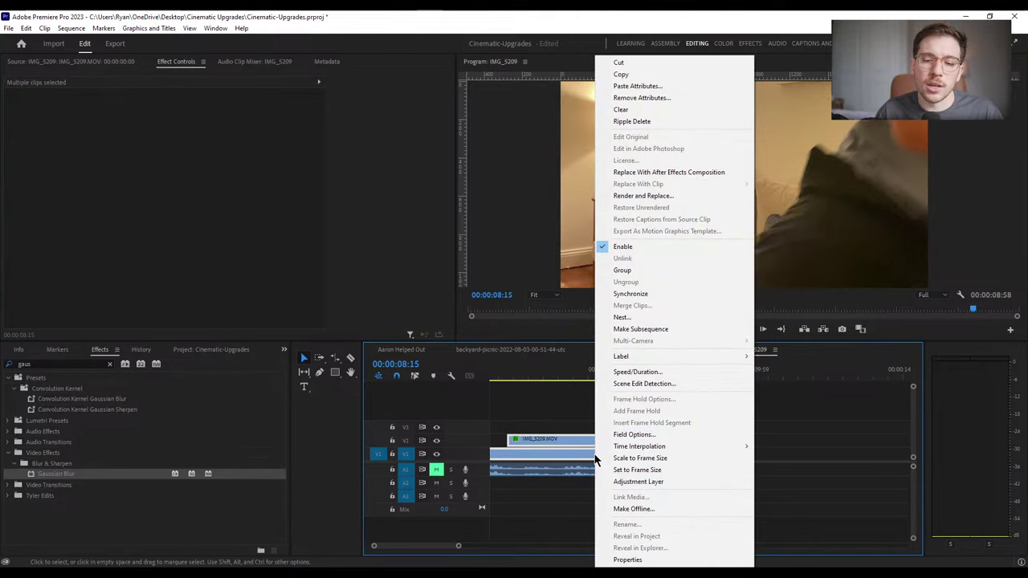
left_click(635, 318)
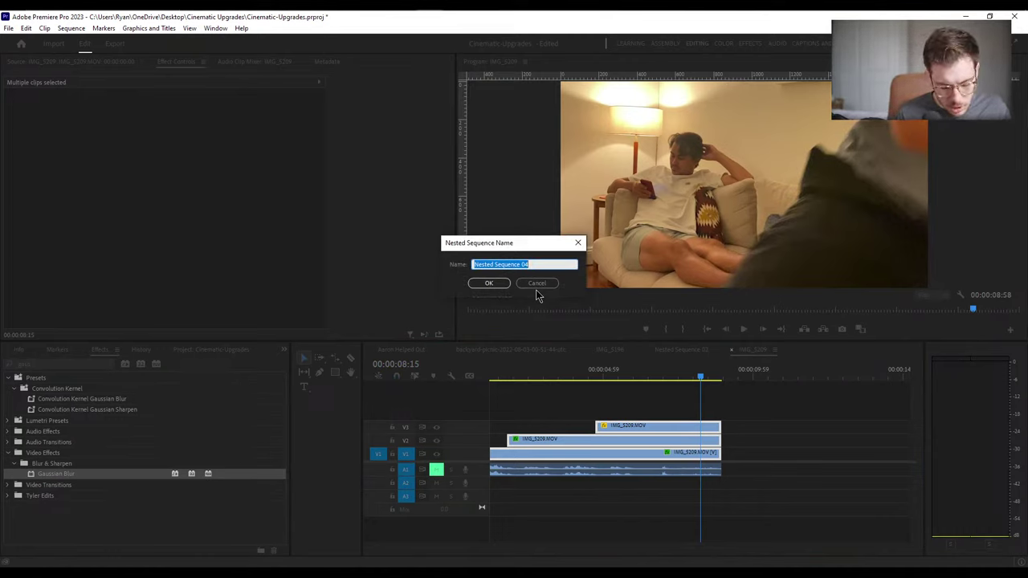
type("Your mom called nest")
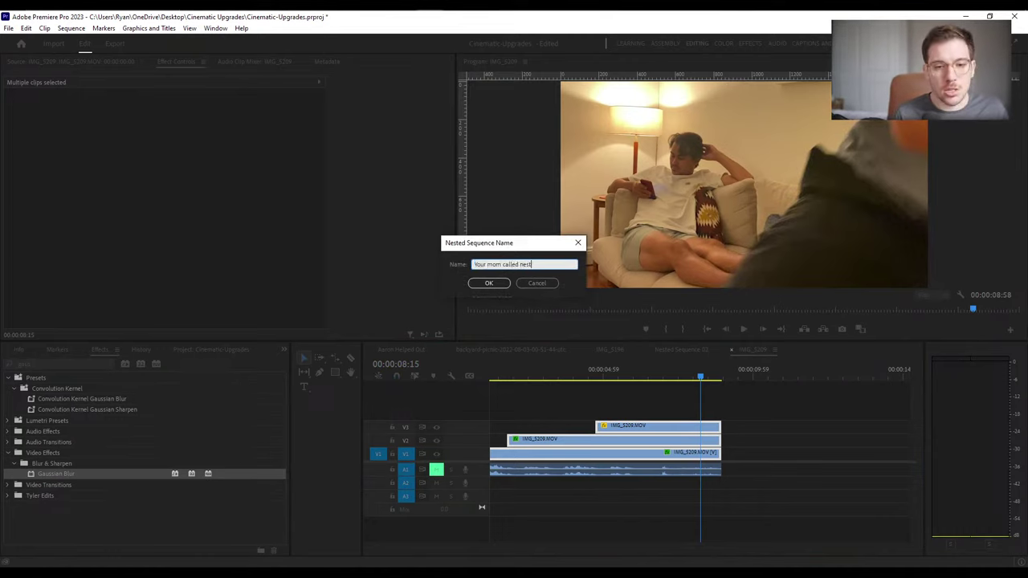
key("Return")
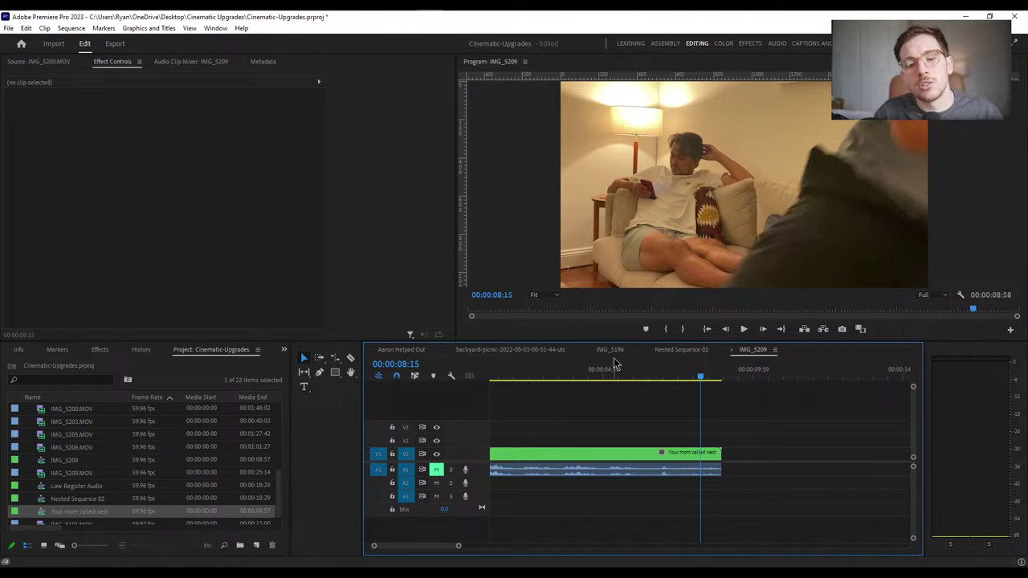
Start a Scale animation on the nested clip with a keyframe of 100 at 00:00:01:18, just before the first focus pull
left_click_drag(614, 365, 523, 430)
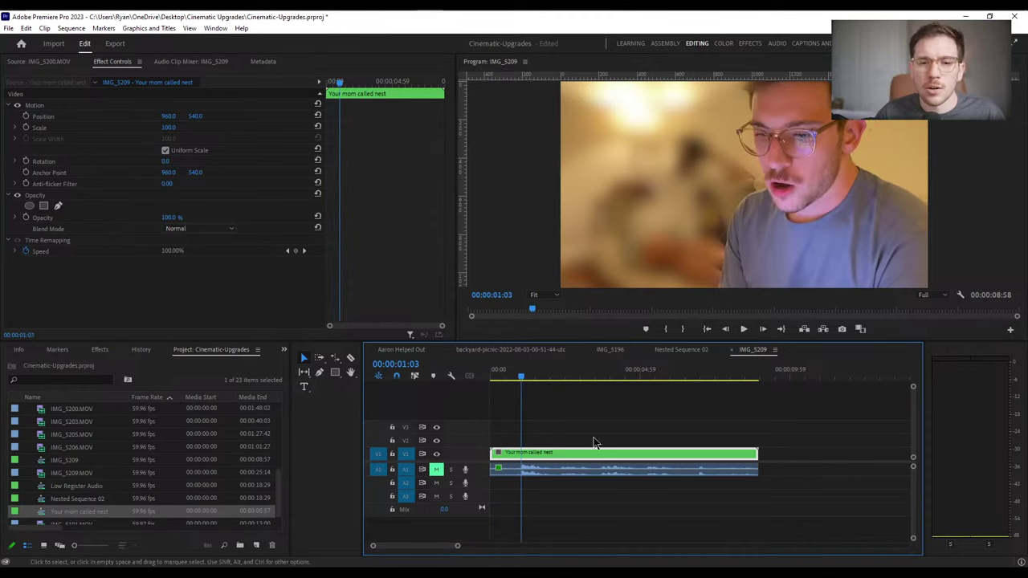
left_click_drag(511, 387, 530, 405)
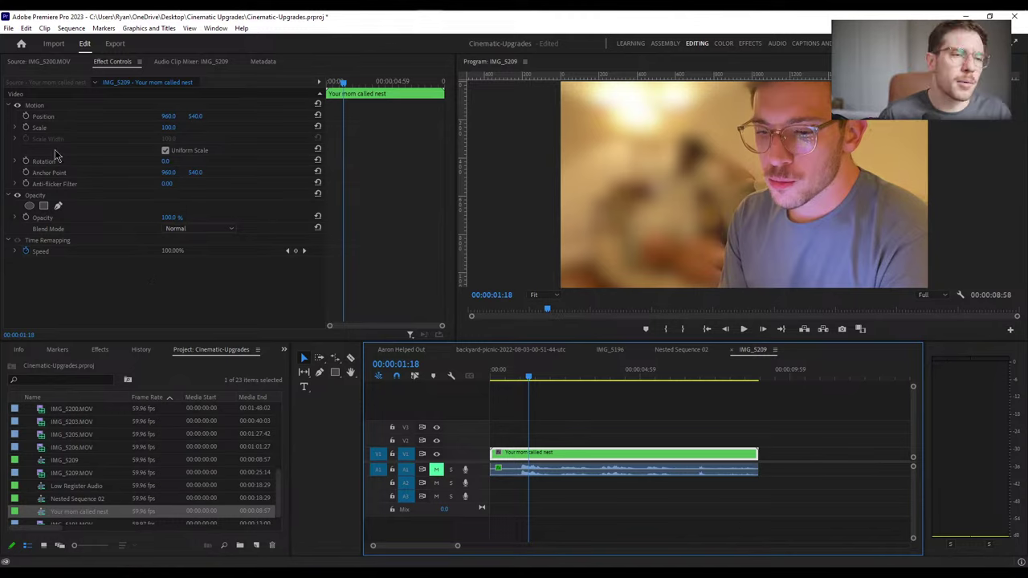
left_click(27, 128)
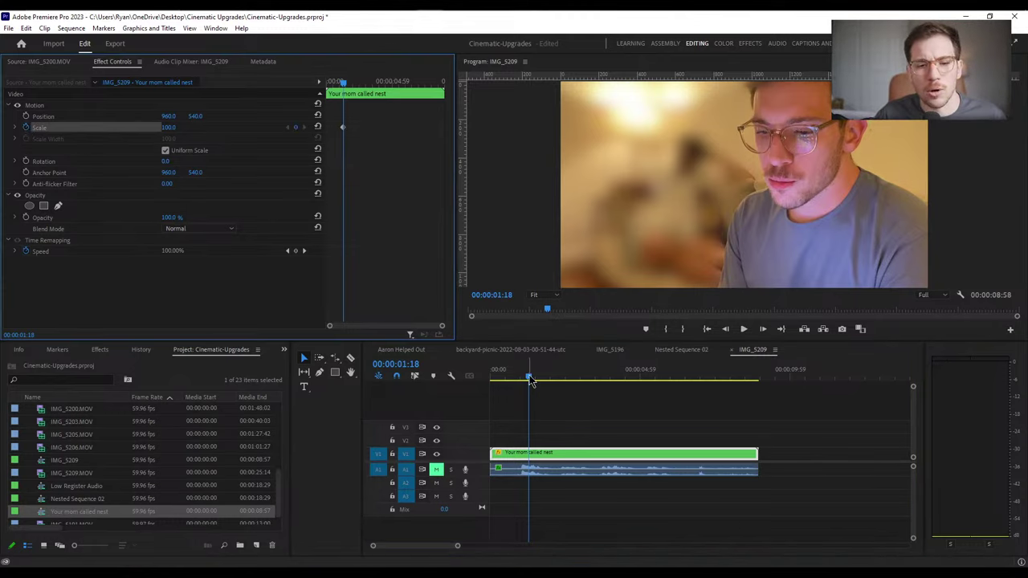
Add a second Scale keyframe on the nested clip at 00:00:02:31 with a value of 110
left_click_drag(531, 381, 568, 382)
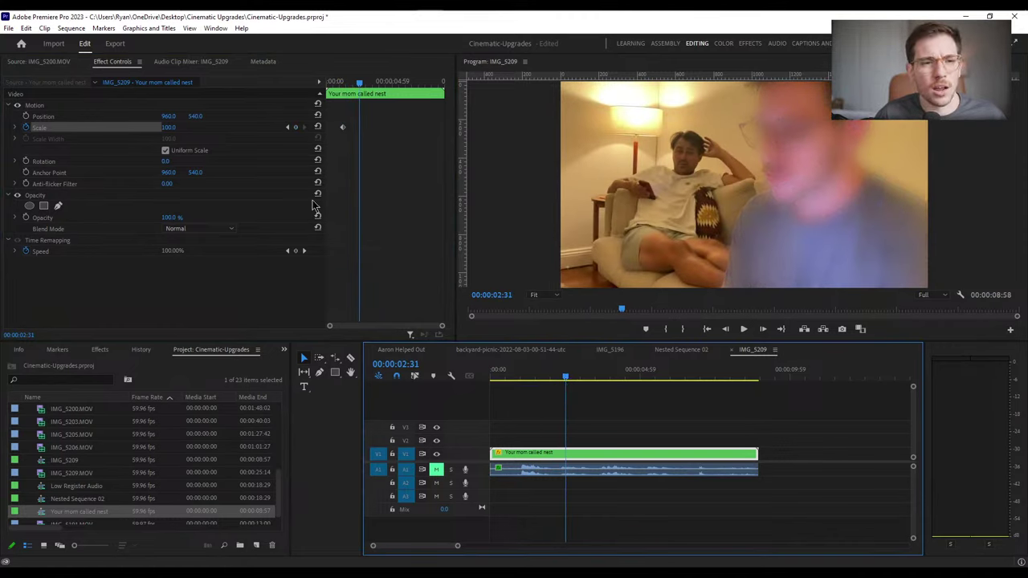
left_click(297, 127)
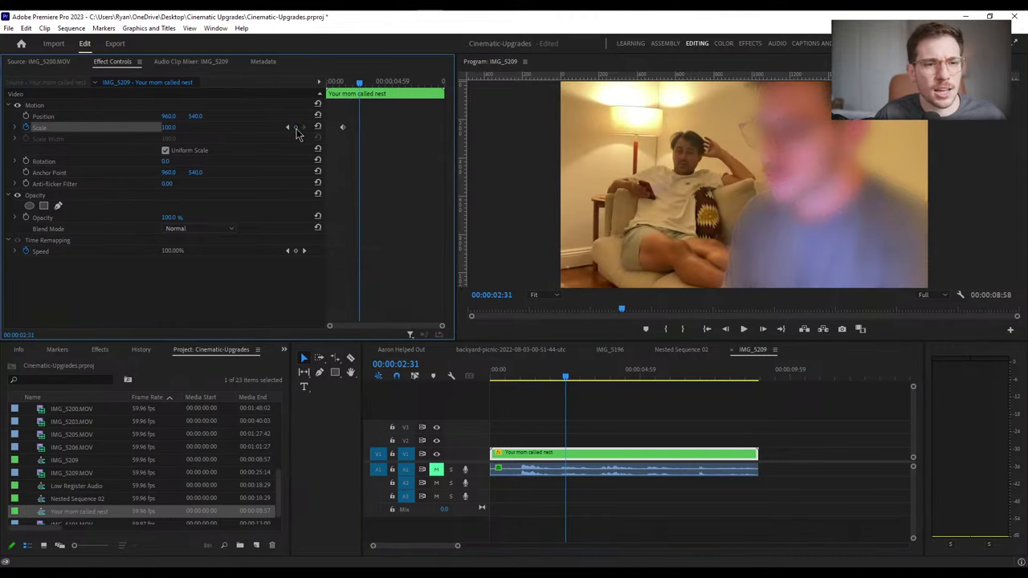
left_click(169, 128)
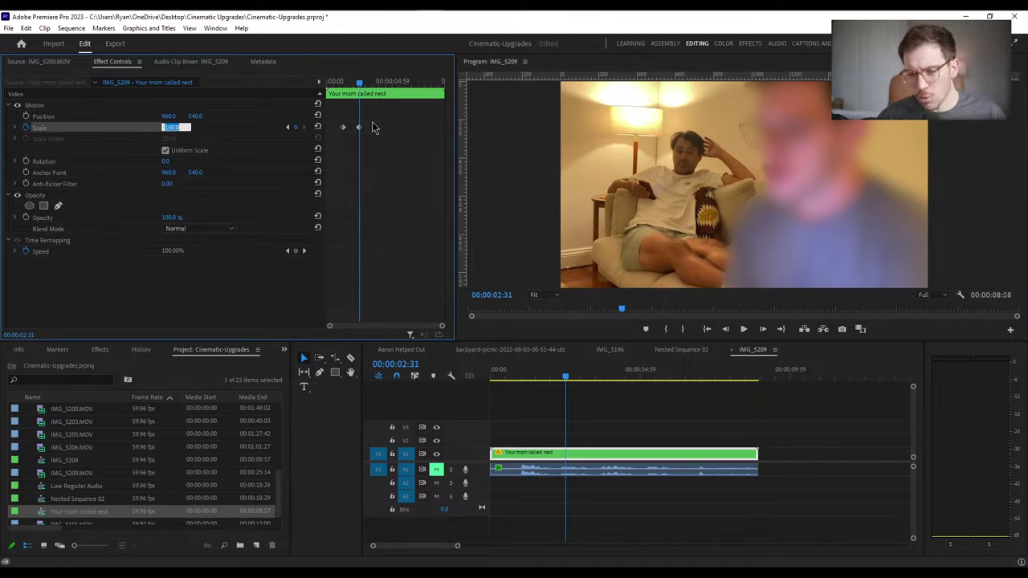
type("110")
key("Return")
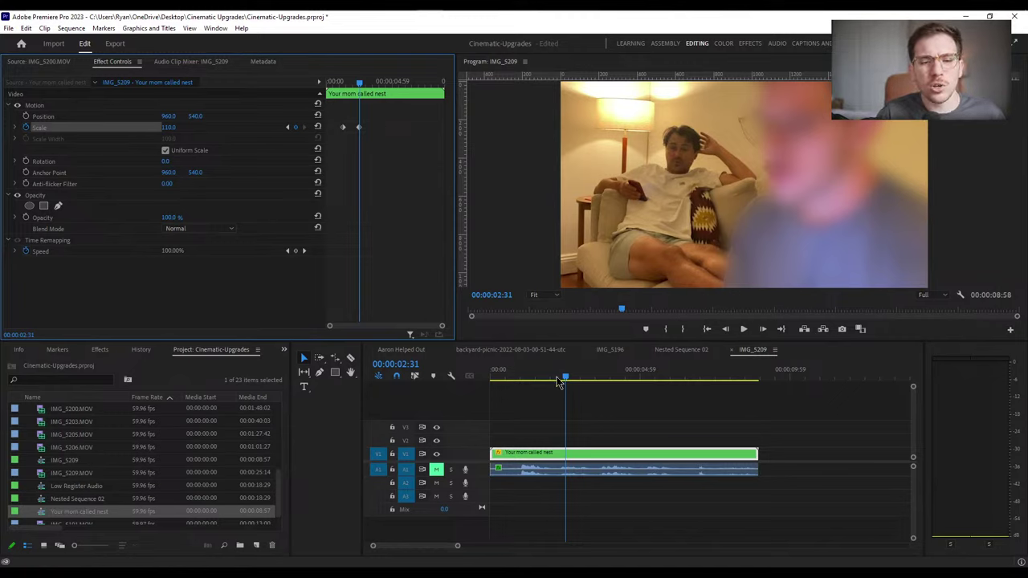
Undo the last Scale change and move the nested clip's anchor point onto the seated man's face, at about 643.7, 397.3
key("ctrl+z")
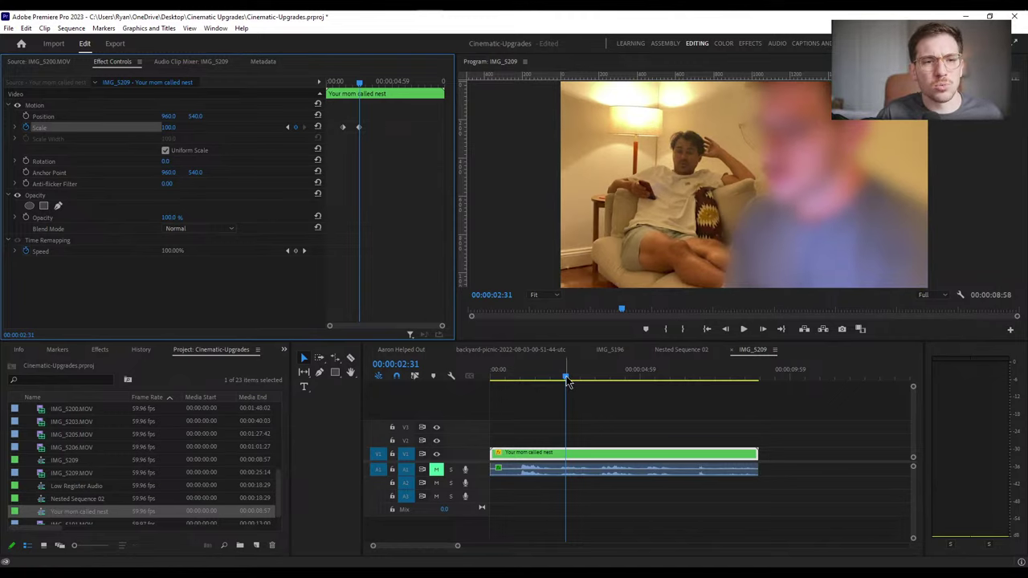
left_click(35, 106)
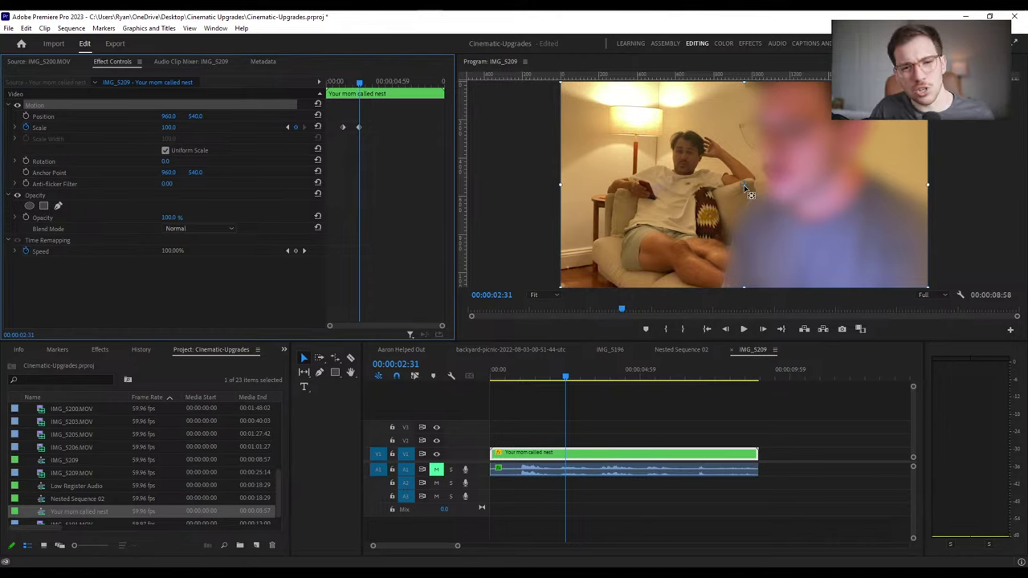
left_click_drag(744, 186, 689, 160)
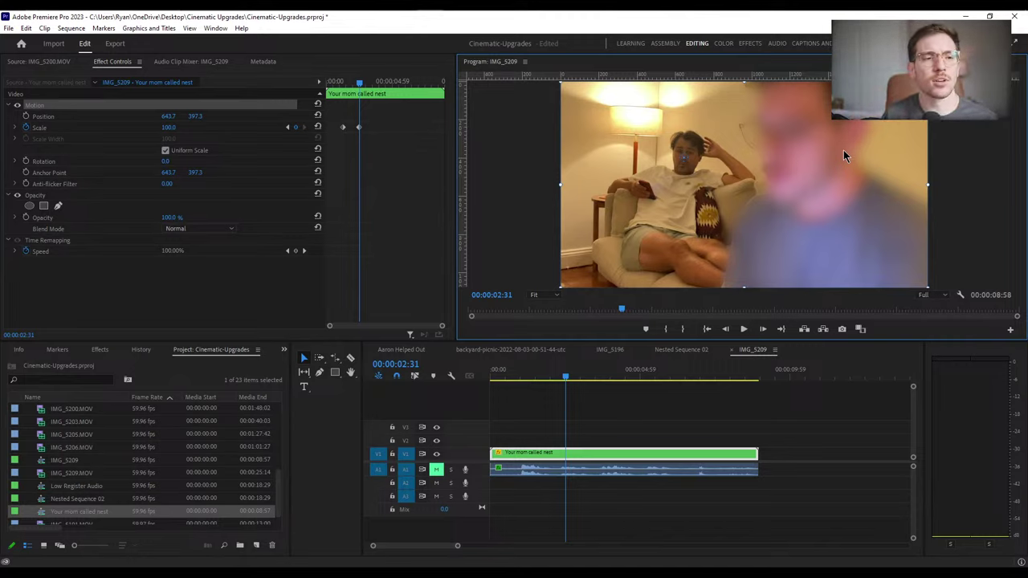
Set the nested clip's Scale keyframe at 00:00:02:31 to 110
left_click(167, 128)
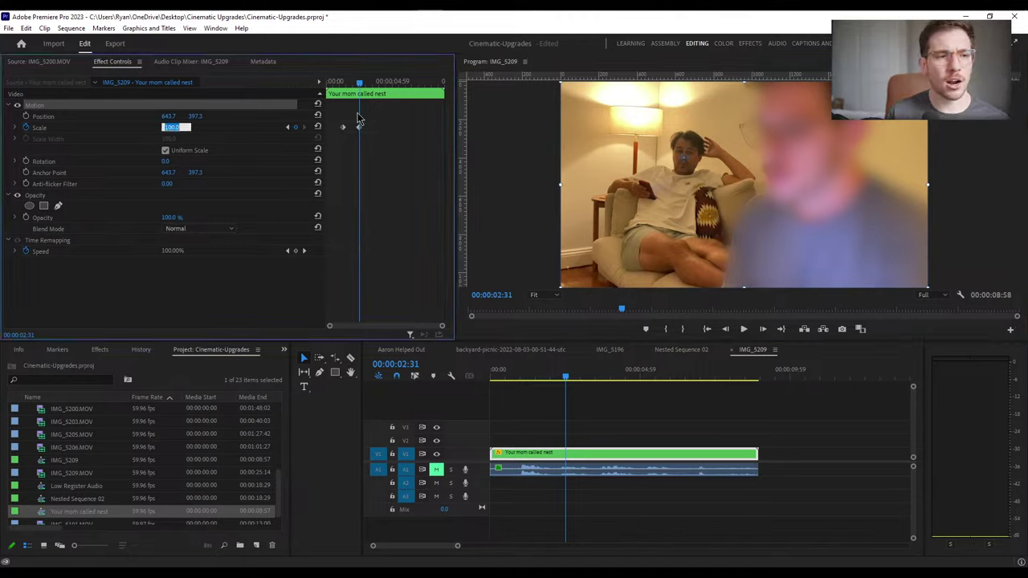
type("110")
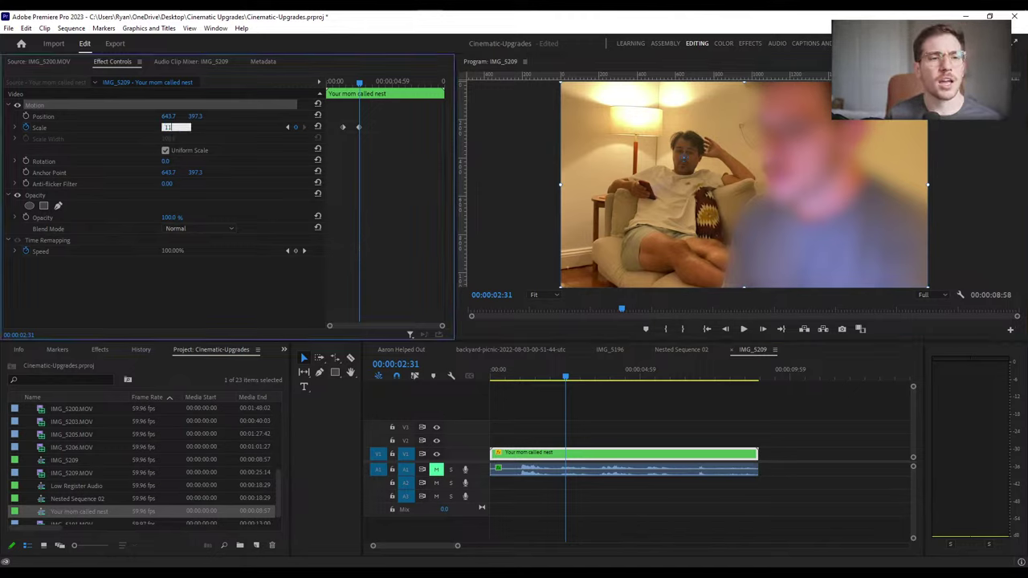
key("Return")
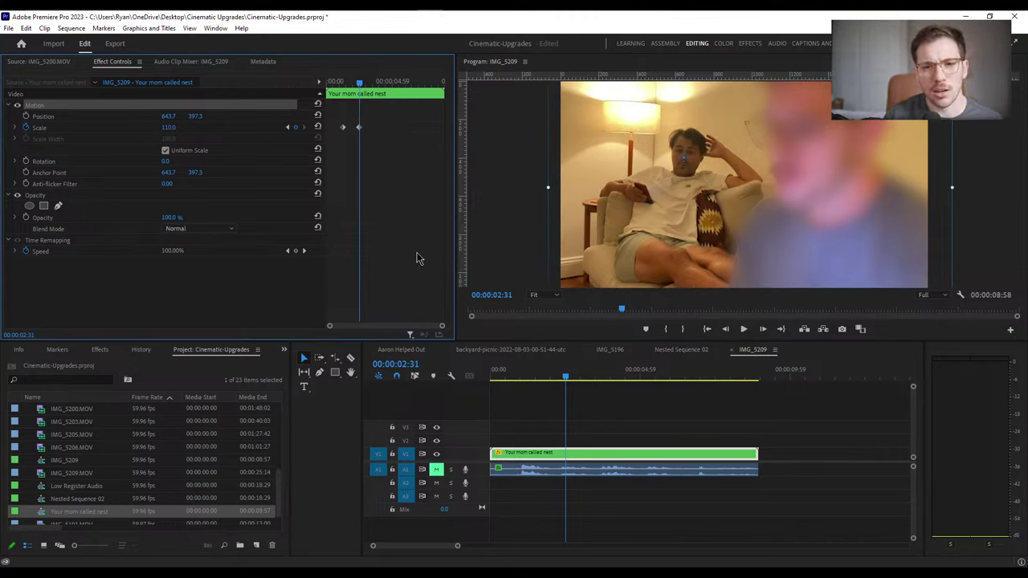
Add a Scale keyframe holding 110 on the nested clip at 00:00:03:32, where the focus starts shifting back
left_click_drag(569, 384, 597, 392)
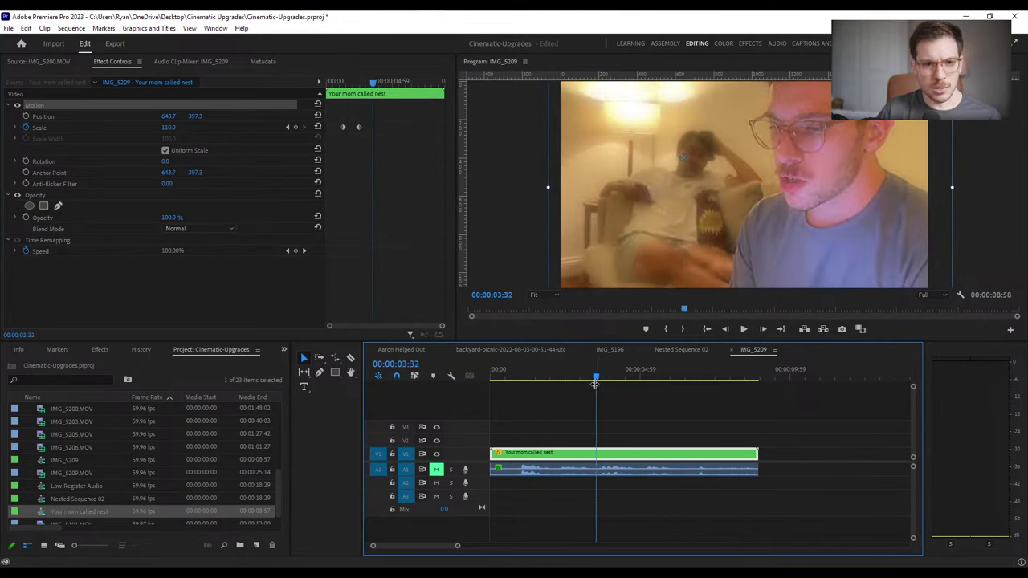
left_click(296, 128)
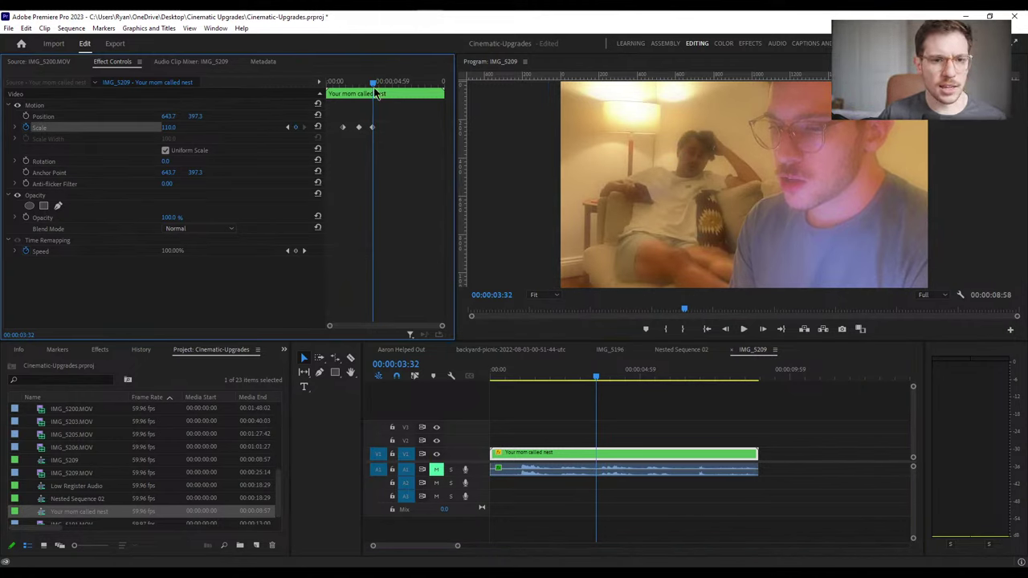
Add a Scale keyframe of 100 after the focus returns to the foreground man and move it to 00:00:04:12
key("space")
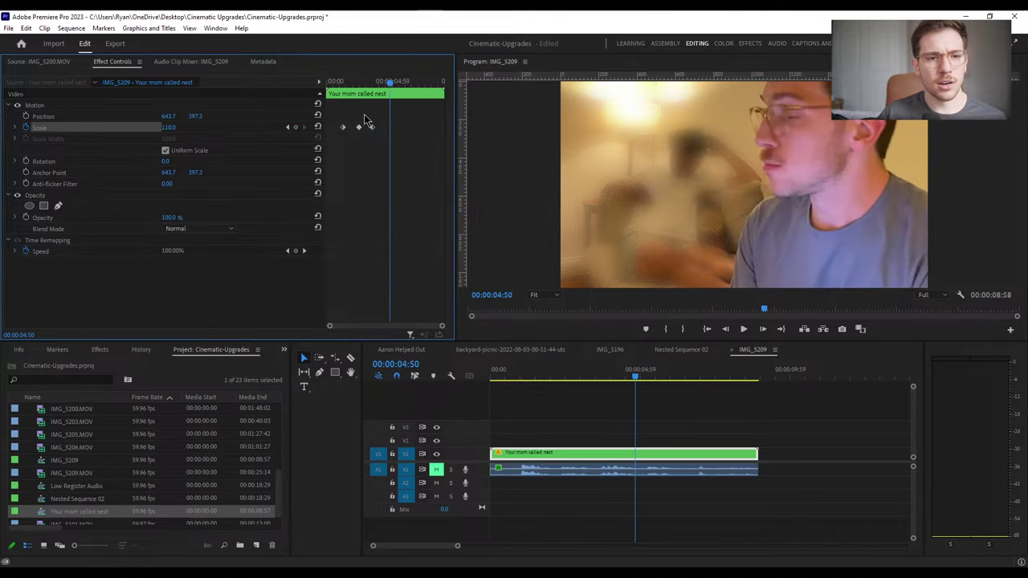
left_click(170, 127)
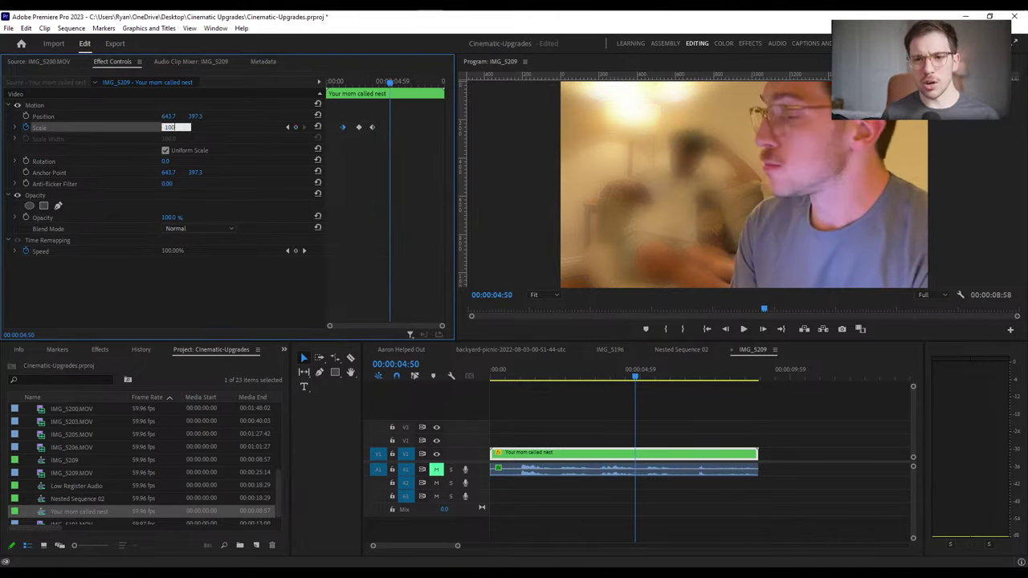
key("Return")
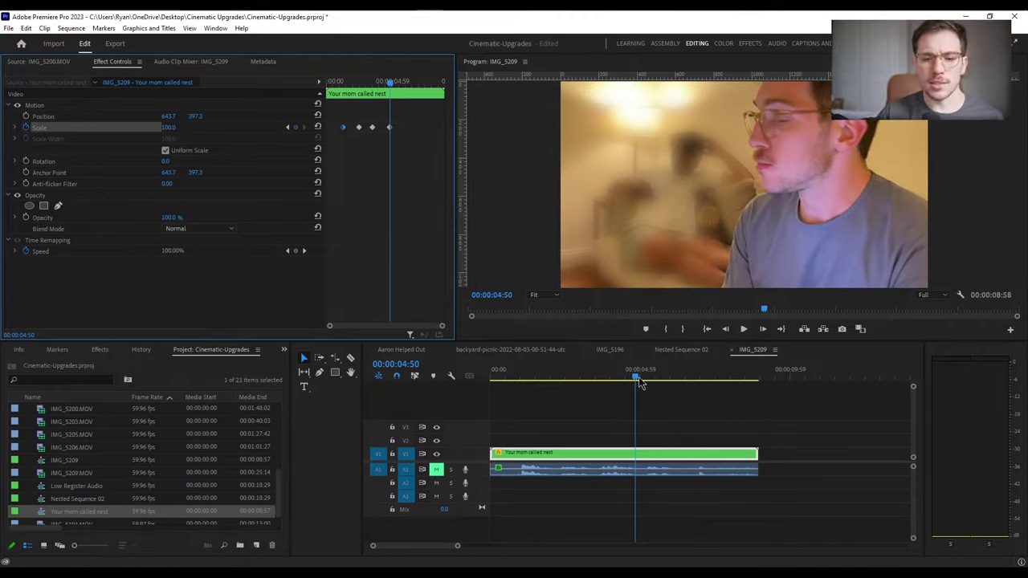
left_click_drag(636, 380, 616, 396)
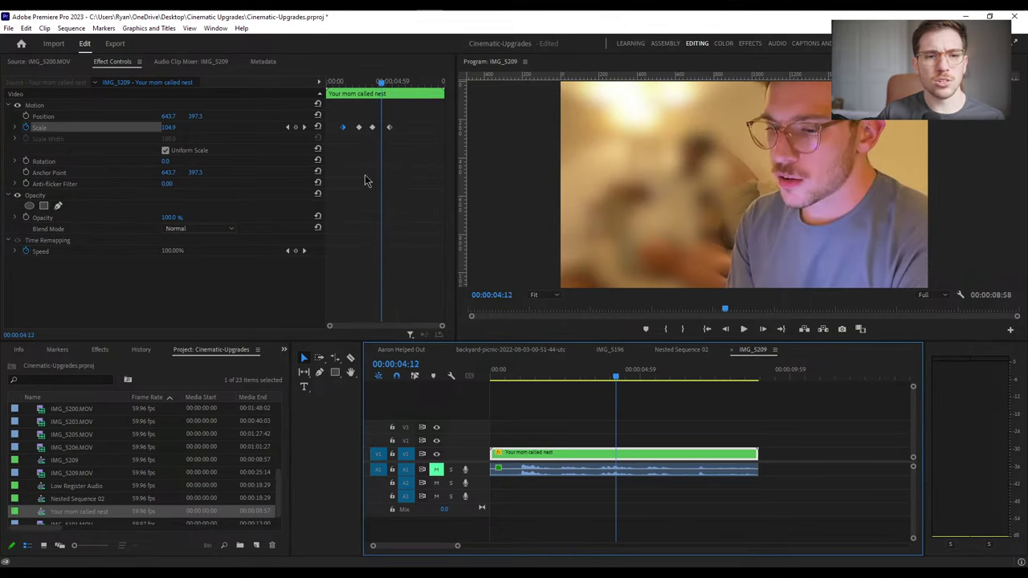
left_click_drag(389, 126, 381, 128)
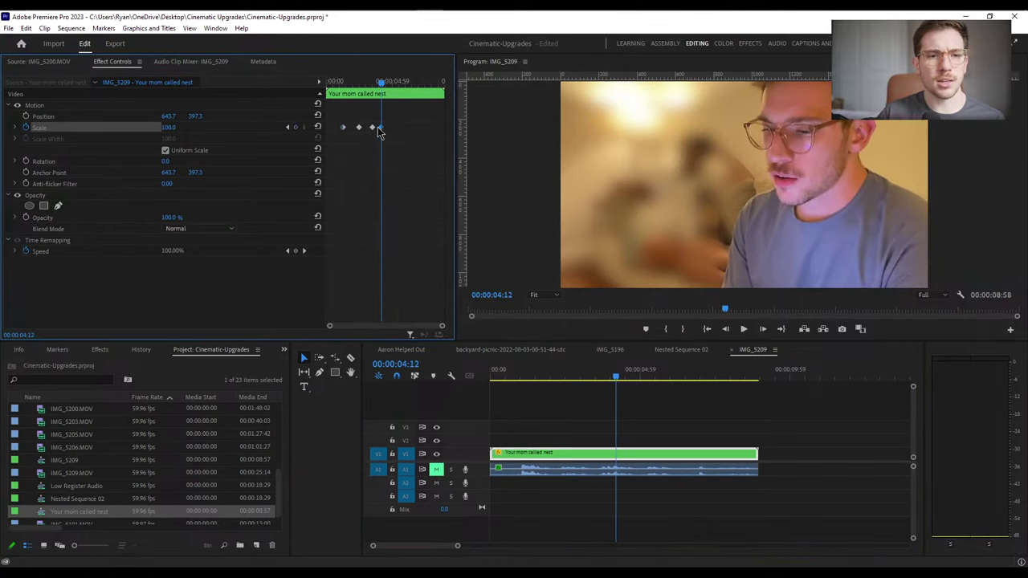
Play the nested clip from about 00:00:00:58 through the focus changes to review the scale animation
left_click(360, 84)
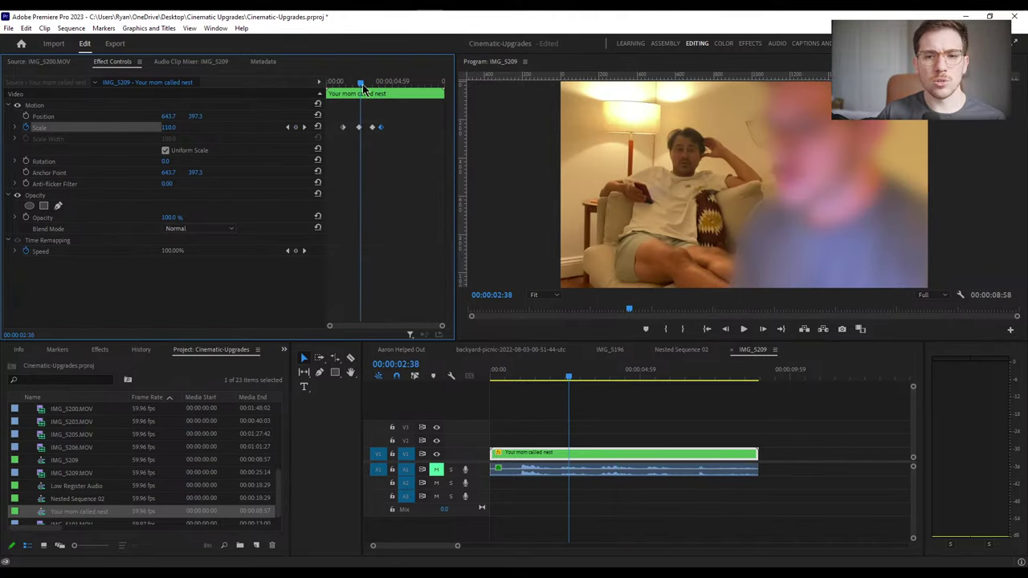
left_click_drag(362, 83, 339, 84)
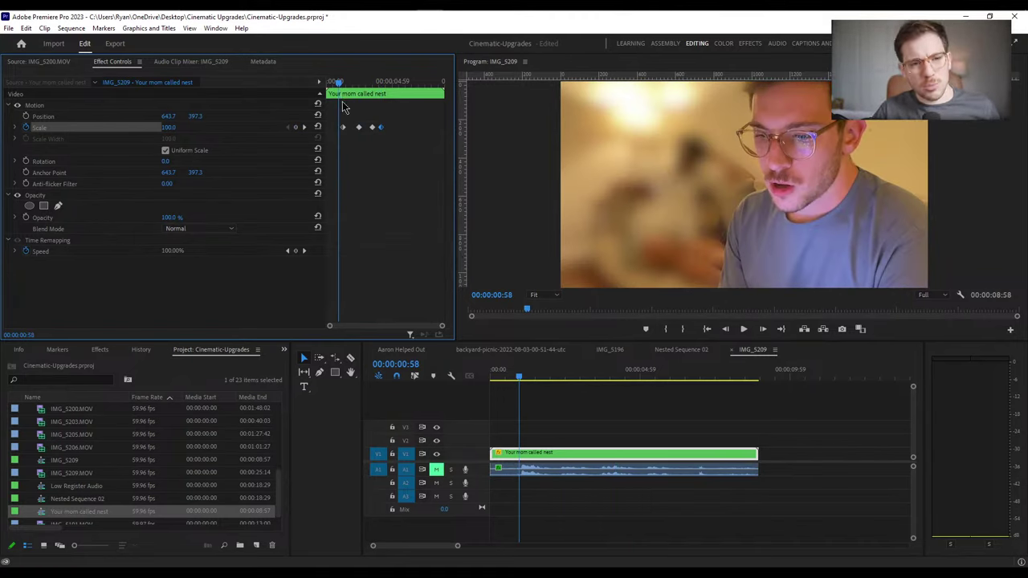
key("space")
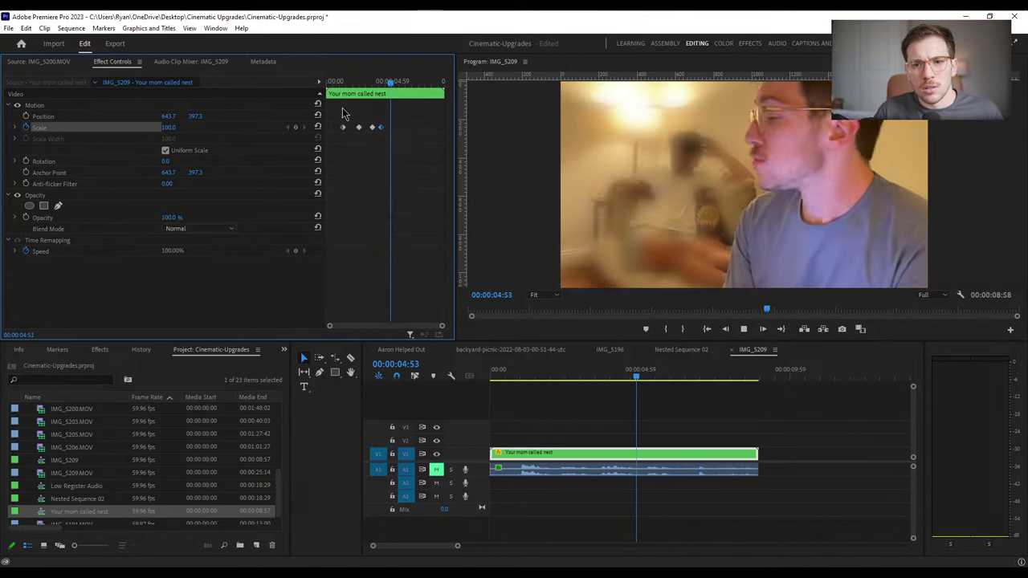
key("space")
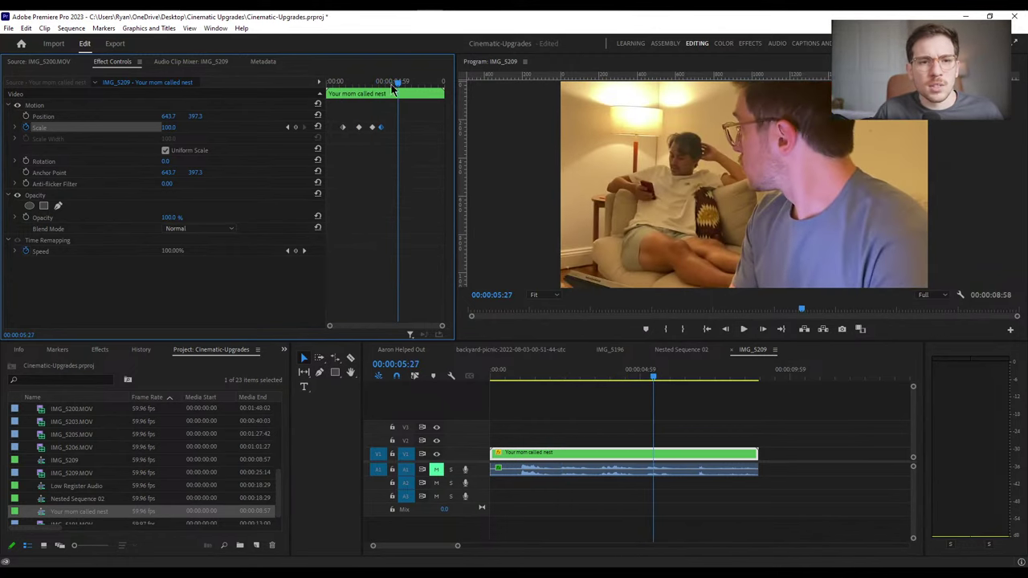
Add Scale keyframes on the nested clip of 100 at 00:00:05:27 and 105 at 00:00:05:55
left_click(295, 128)
left_click_drag(397, 89, 404, 88)
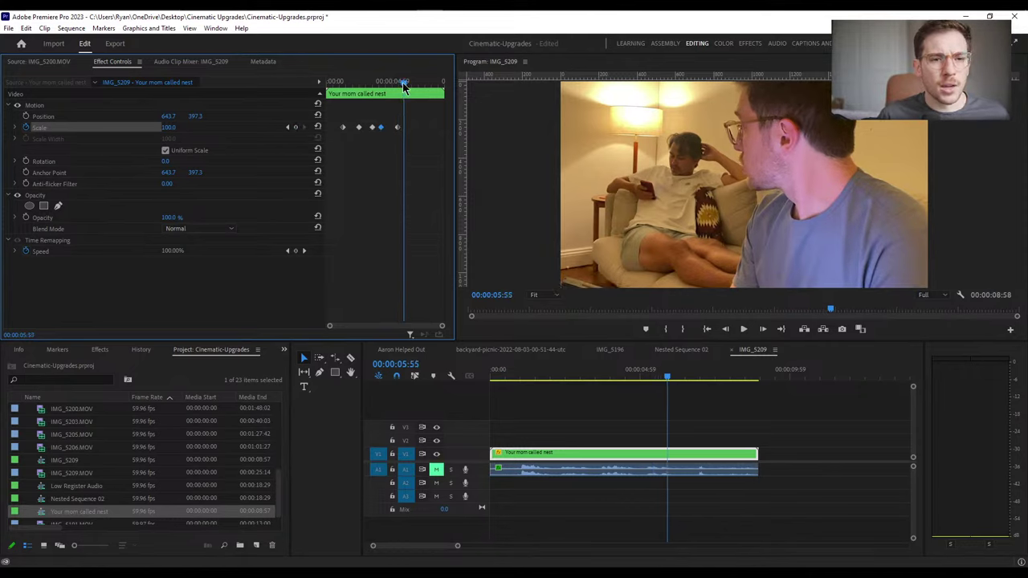
left_click(173, 127)
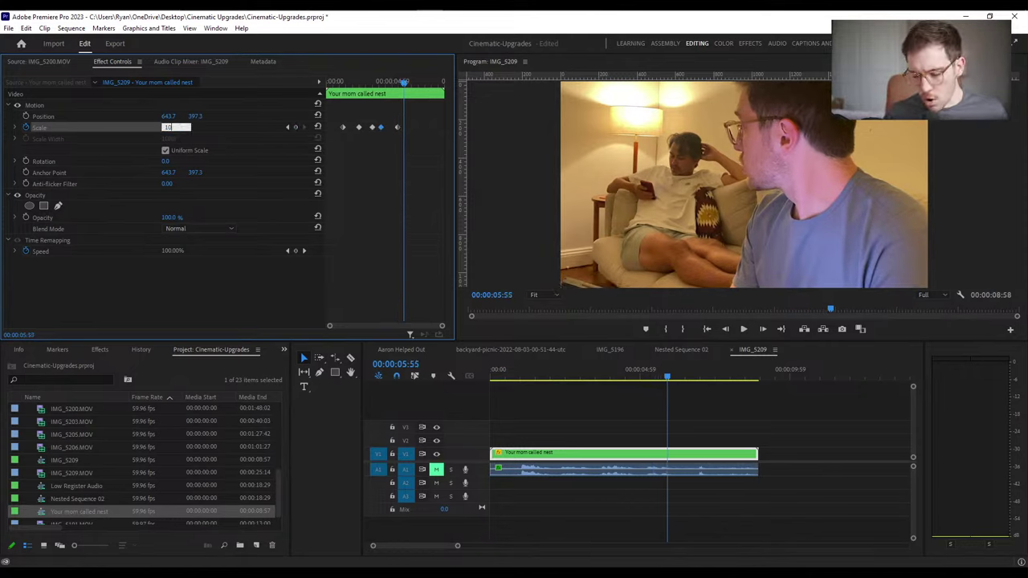
type("105")
key("Return")
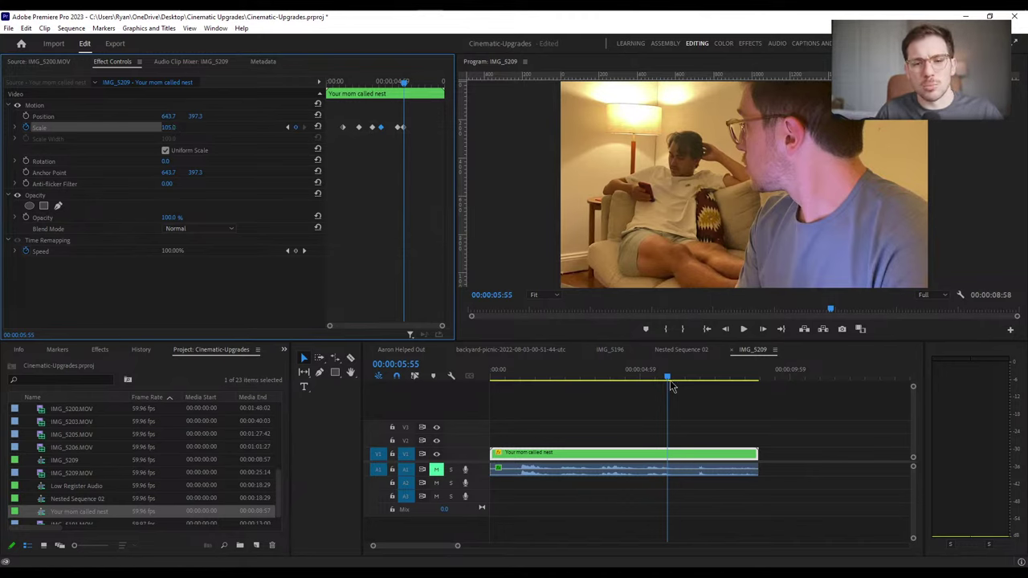
Apply easing to all the Scale keyframes of the nested clip
left_click_drag(668, 375, 410, 424)
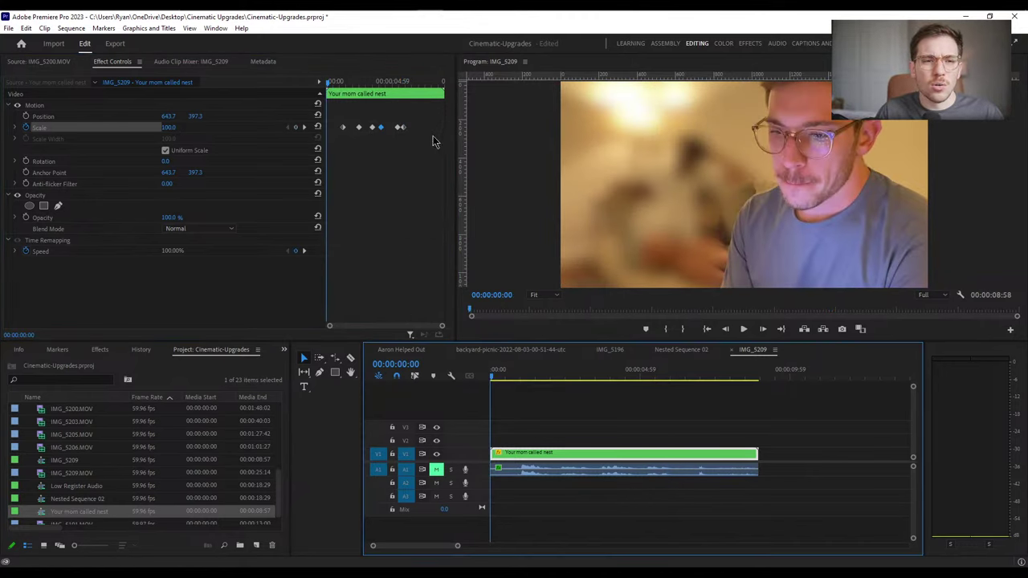
left_click_drag(422, 112, 340, 132)
right_click(345, 131)
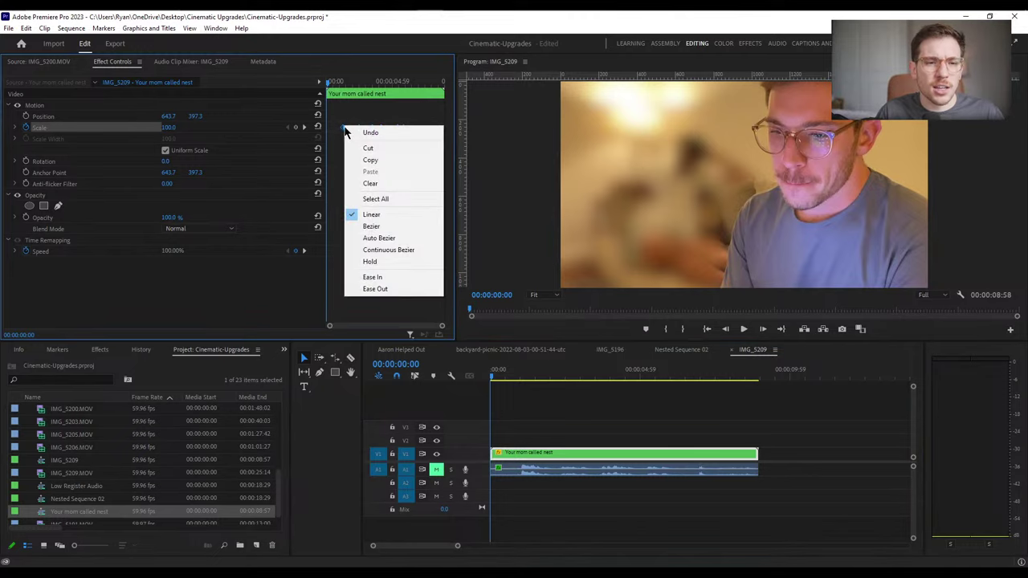
left_click(406, 285)
Shift the last two Scale keyframes earlier together so they straddle 00:00:05:03, and play back the retimed focus change
key("space")
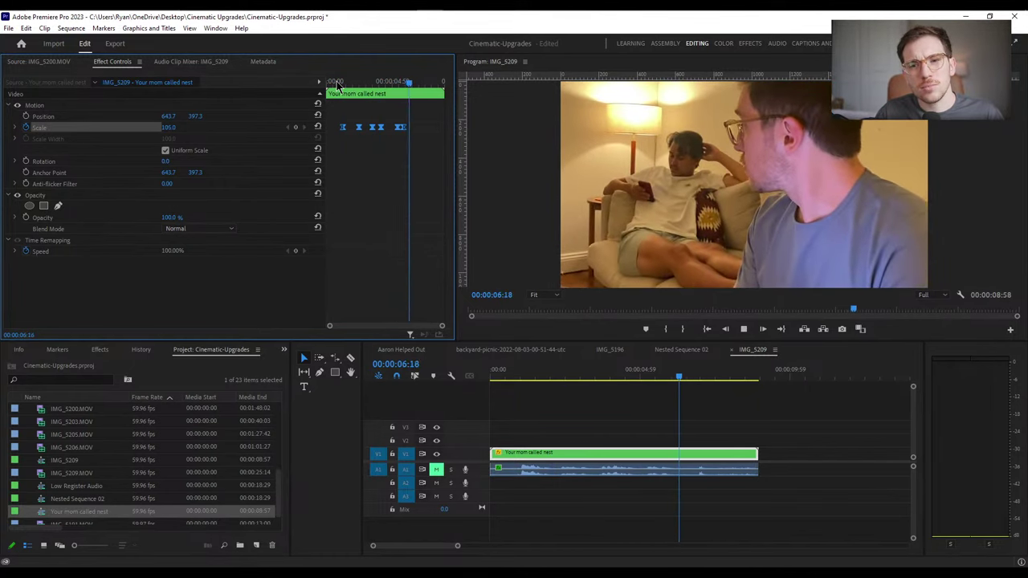
left_click(383, 84)
mouse_move(383, 85)
left_mouse_down()
mouse_move(399, 88)
mouse_move(374, 86)
mouse_move(387, 86)
left_mouse_up()
key("=")
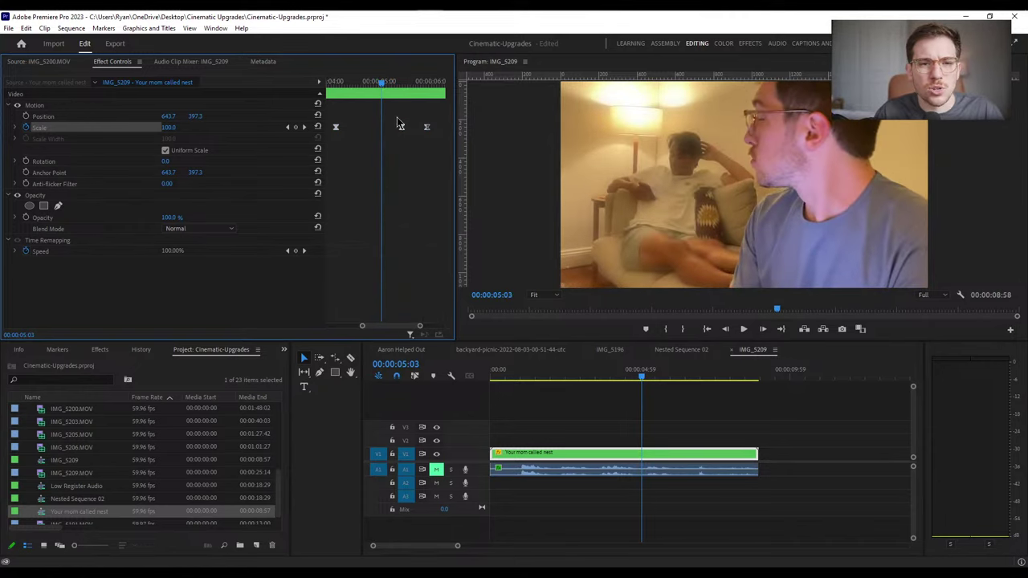
left_click_drag(426, 127, 390, 146)
key("space")
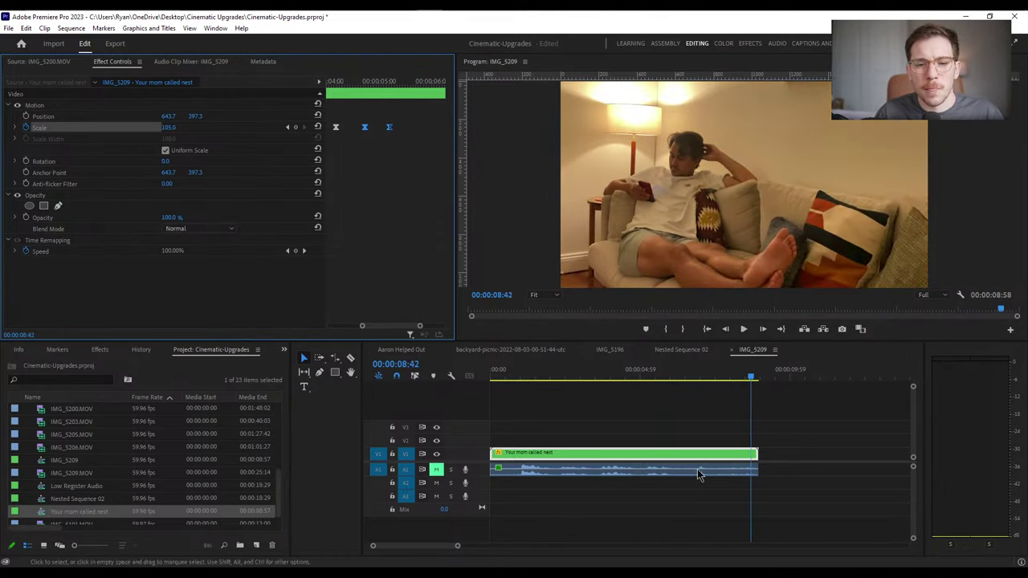
Unmute audio track A1 and play the sequence from the beginning in a maximized Program Monitor, restoring the normal layout when done
left_click(586, 362)
key("Home")
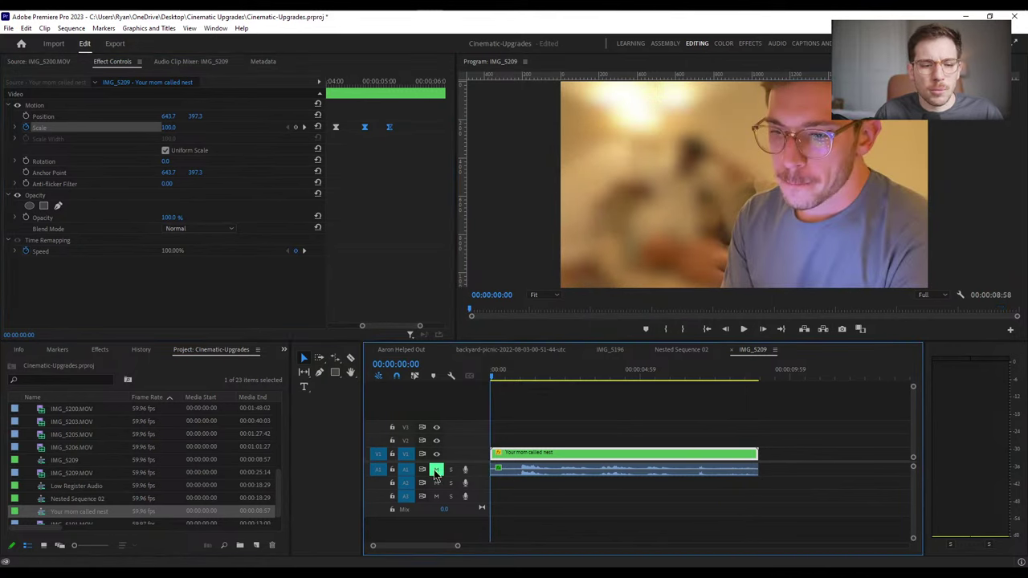
left_click(492, 68)
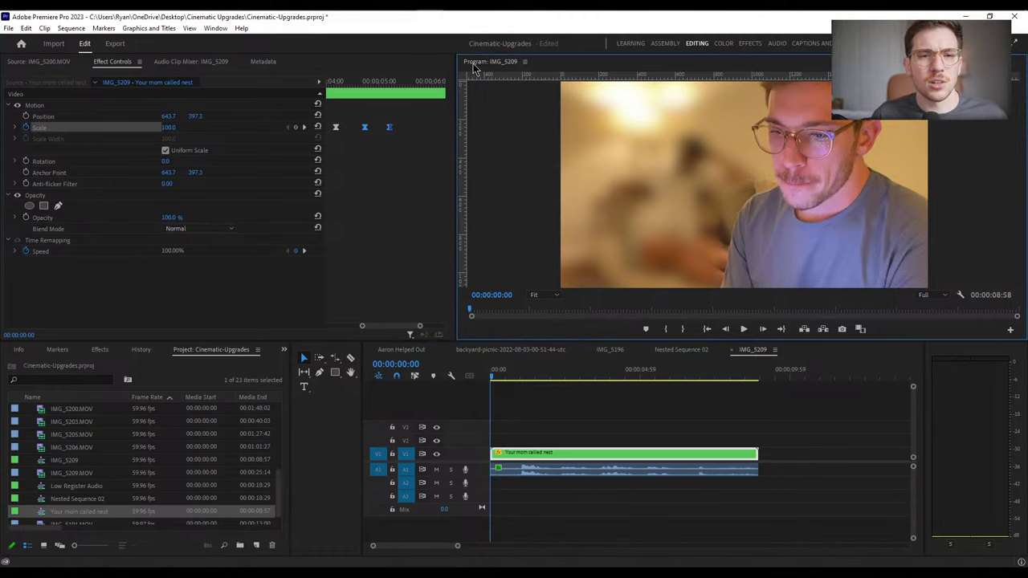
key("grave")
key("space")
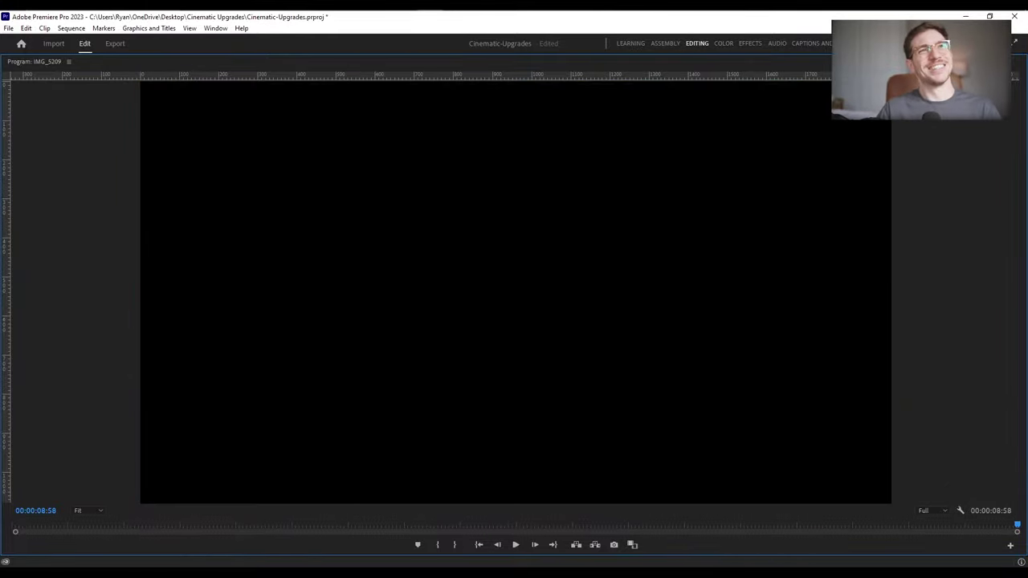
key("space")
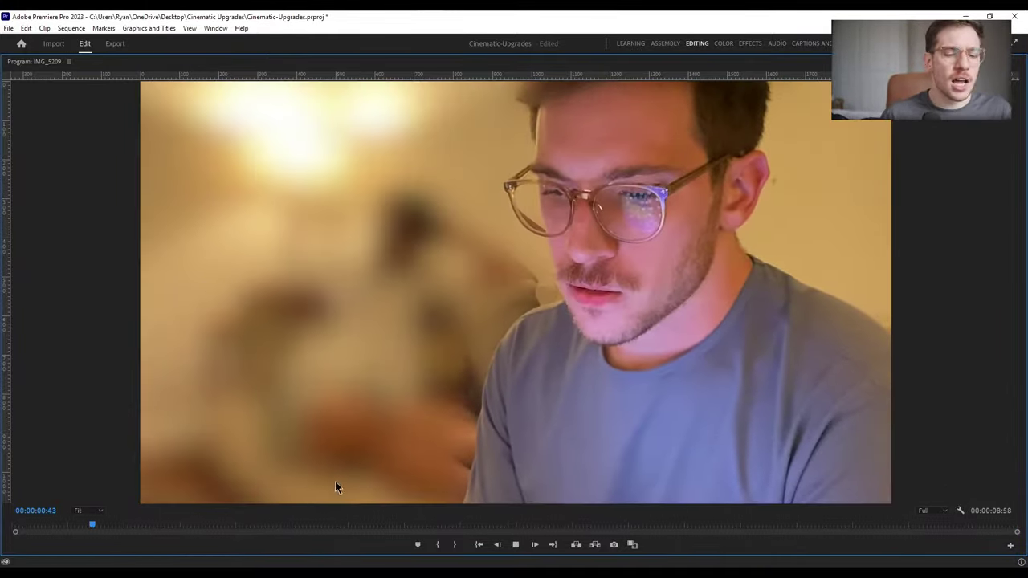
double_click(33, 62)
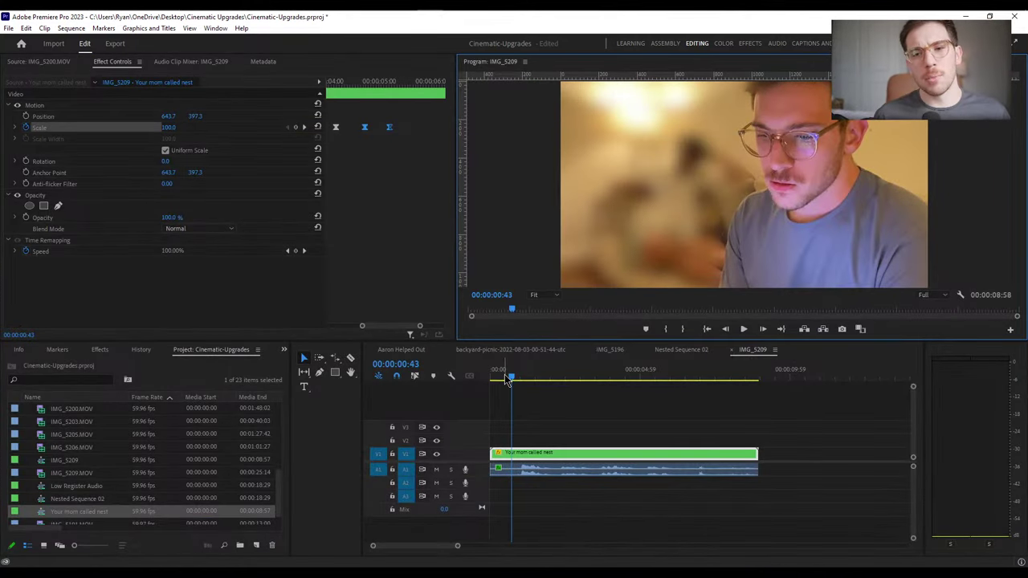
Open Sequence 01 from the project's item list and return its playhead to the start
left_click_drag(506, 380, 666, 395)
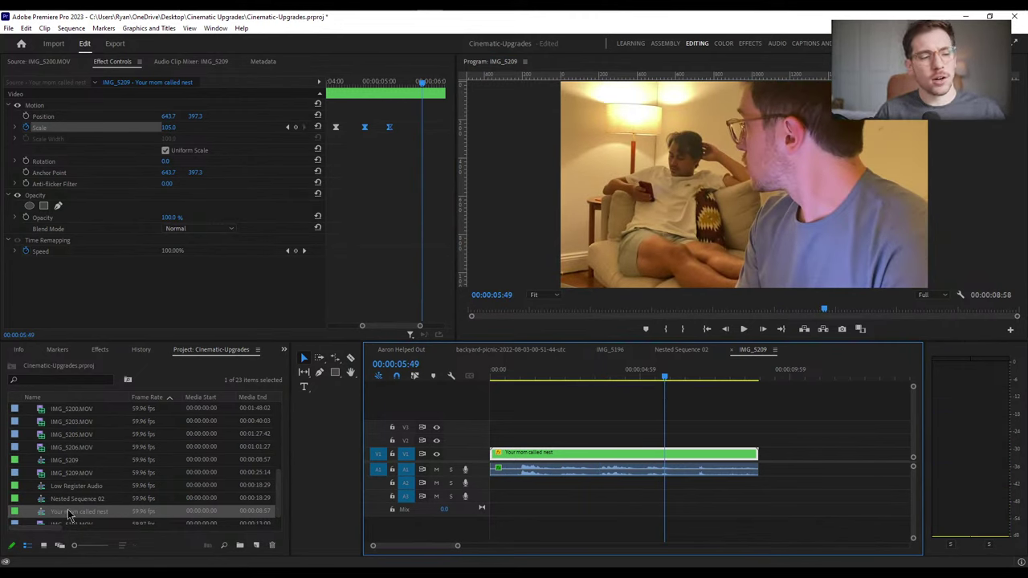
scroll(72, 511, "down", 1)
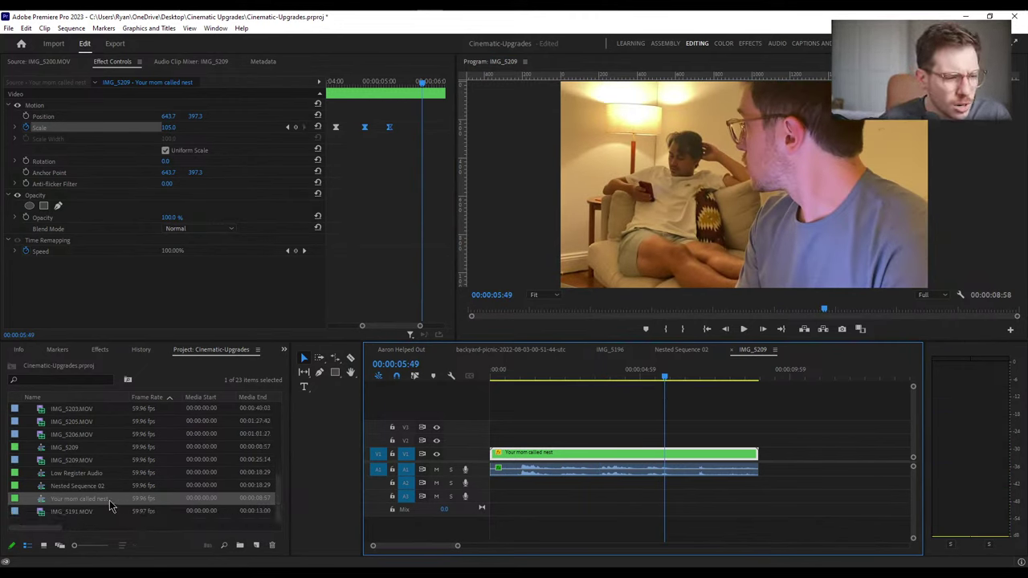
scroll(88, 492, "up", 10)
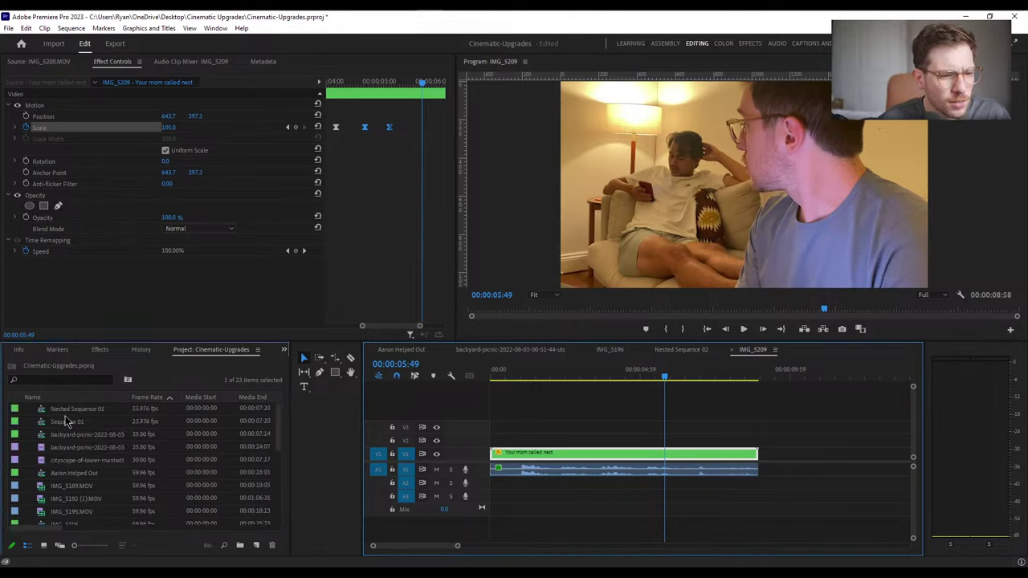
left_click(67, 420)
double_click(44, 429)
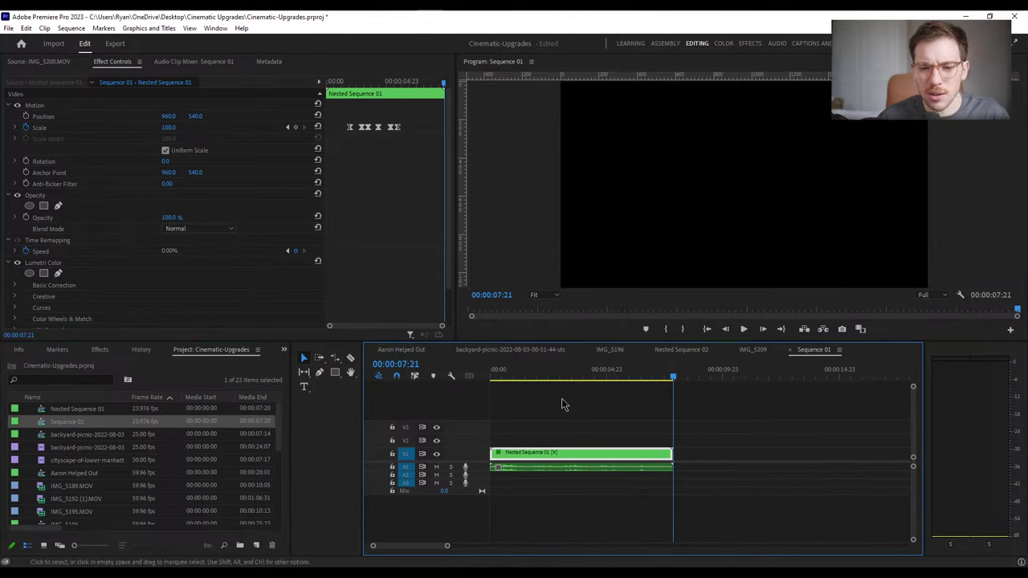
left_click_drag(554, 378, 454, 395)
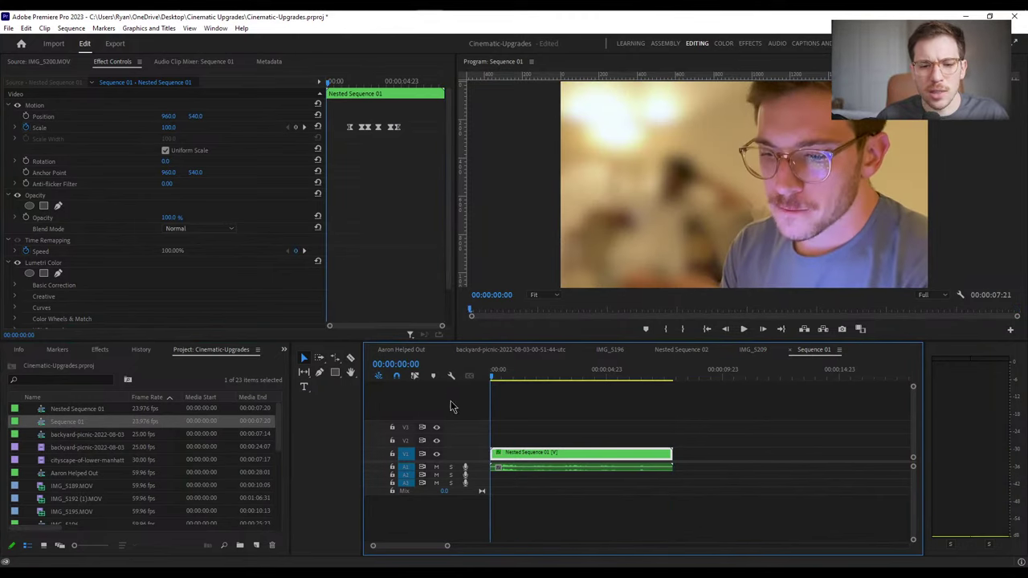
Play Sequence 01 through to its end in a maximized Program Monitor, restoring the normal layout when done
double_click(802, 356)
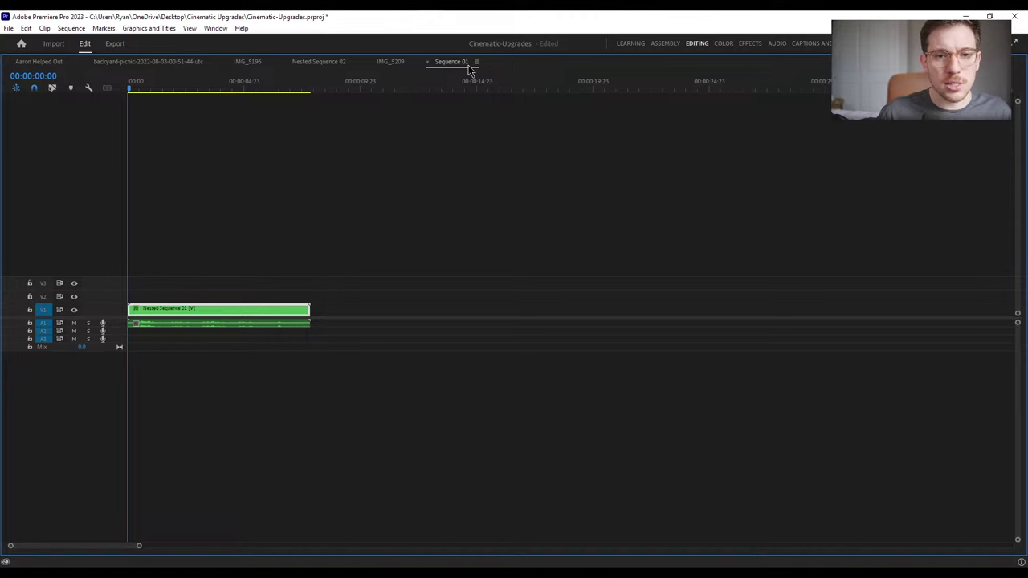
double_click(441, 64)
left_click(495, 65)
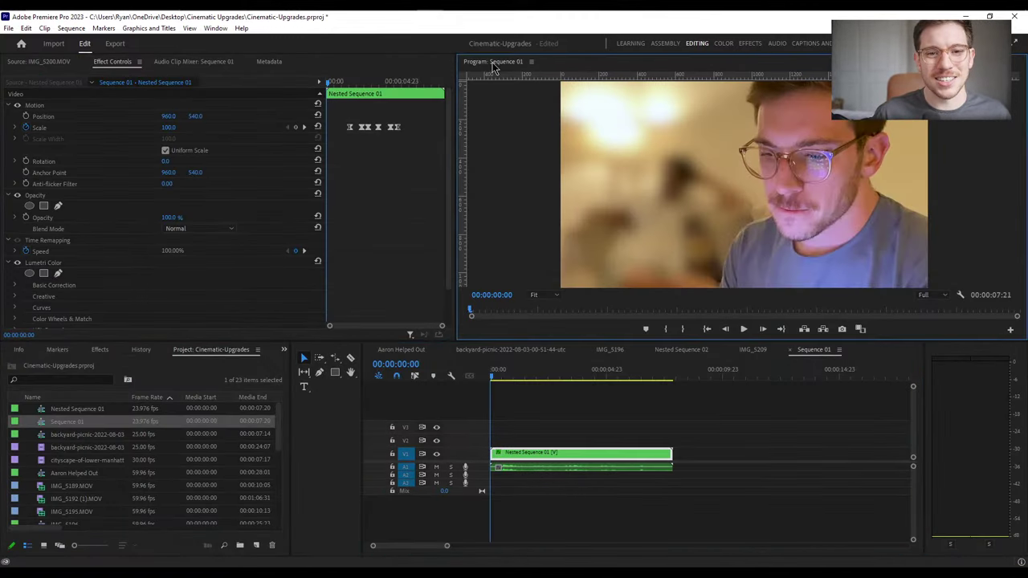
double_click(475, 68)
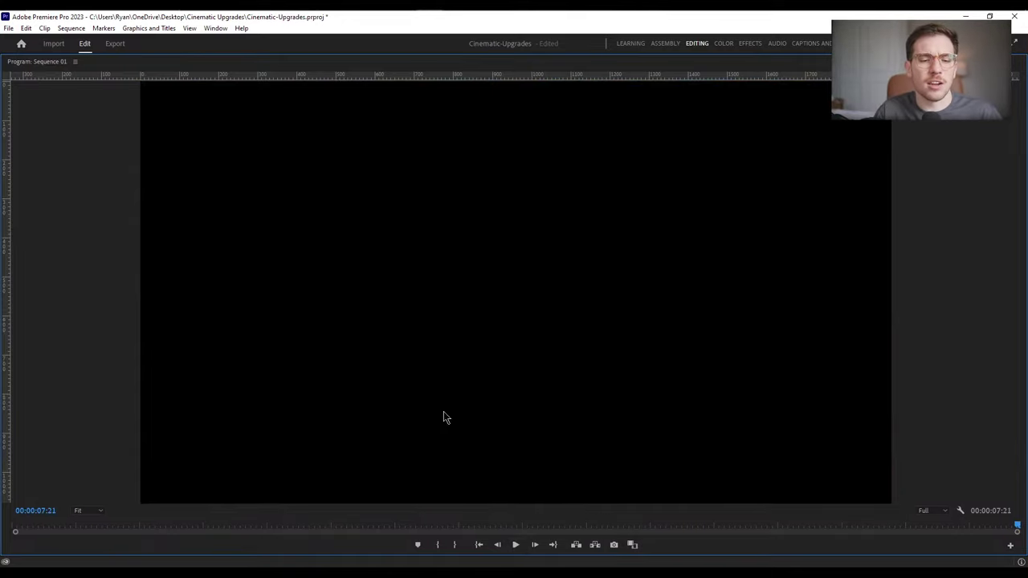
double_click(46, 61)
Mute audio track A1, scrub through the focus changes of Sequence 01, and return the playhead to the start
left_click(545, 377)
left_click_drag(544, 378, 568, 379)
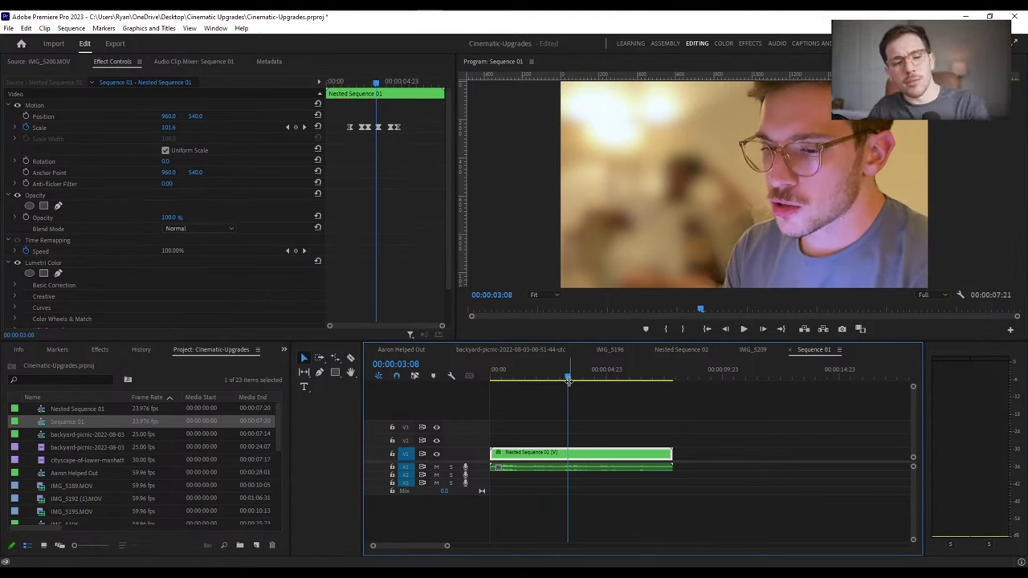
left_click(436, 467)
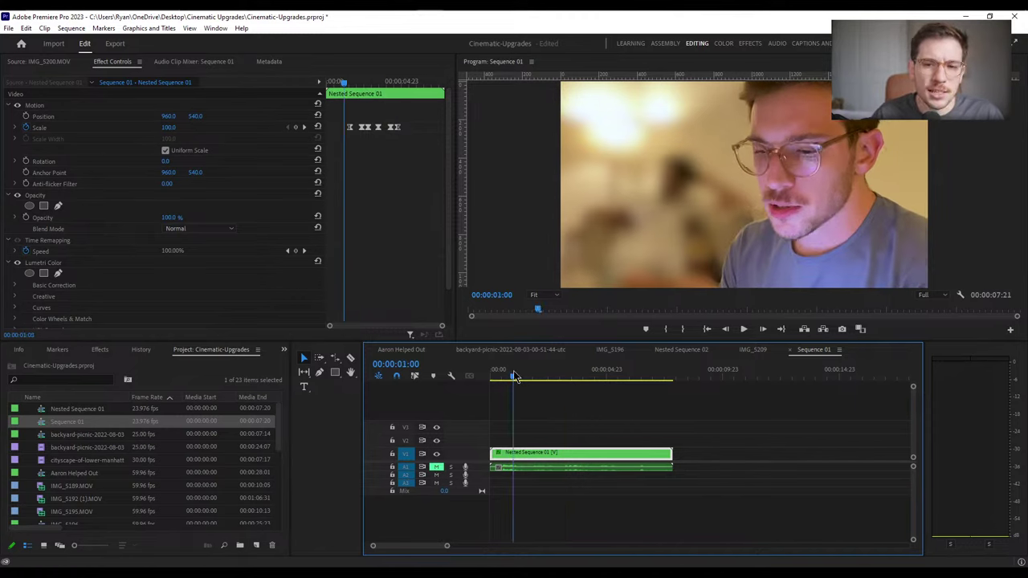
left_click(555, 372)
left_click_drag(563, 370, 471, 415)
left_click(543, 427)
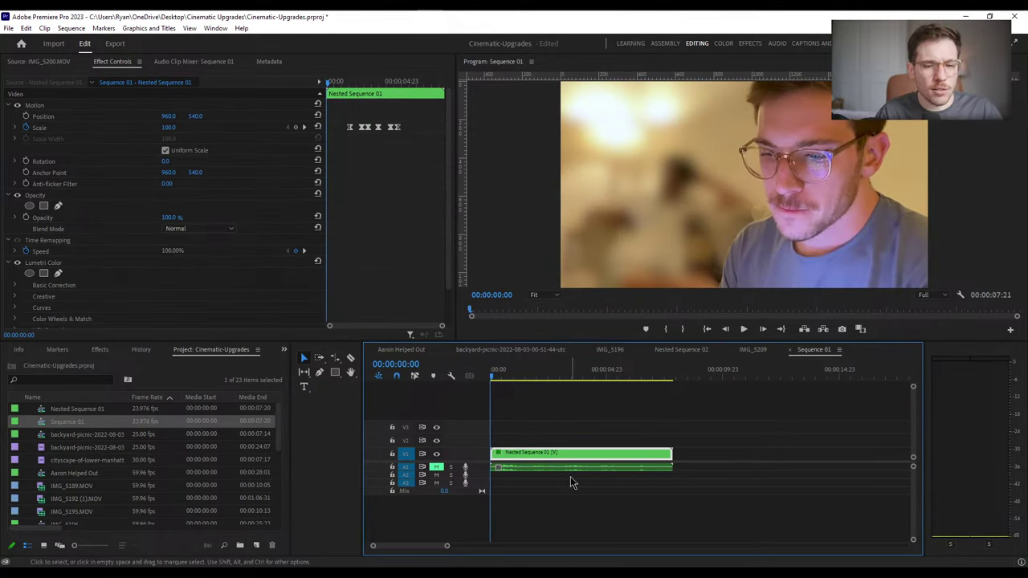
left_click(564, 436)
left_click(687, 215)
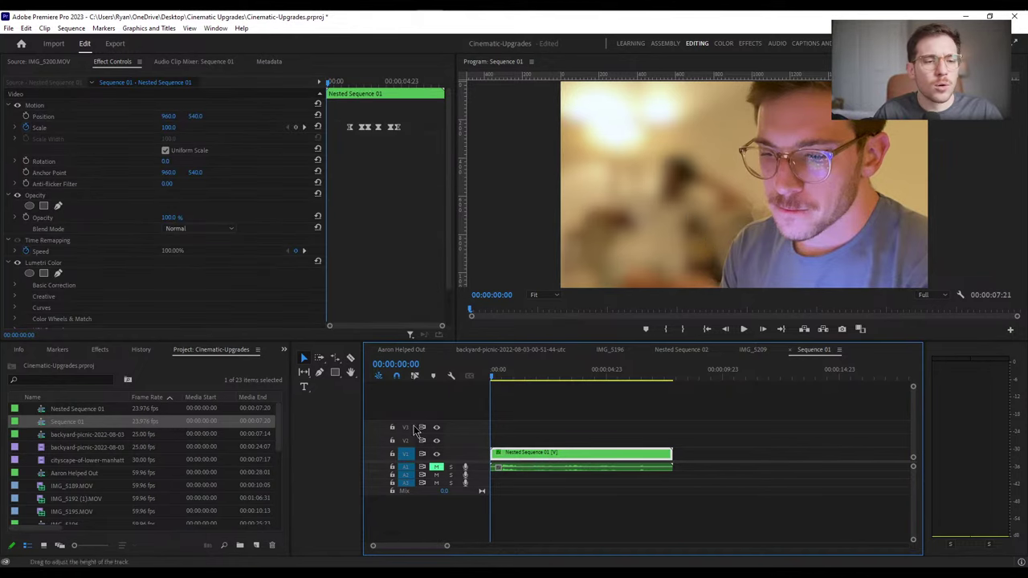
Draw a black rectangle across the full width of the frame's upper edge and set the Program Monitor zoom to 25%
left_click(334, 373)
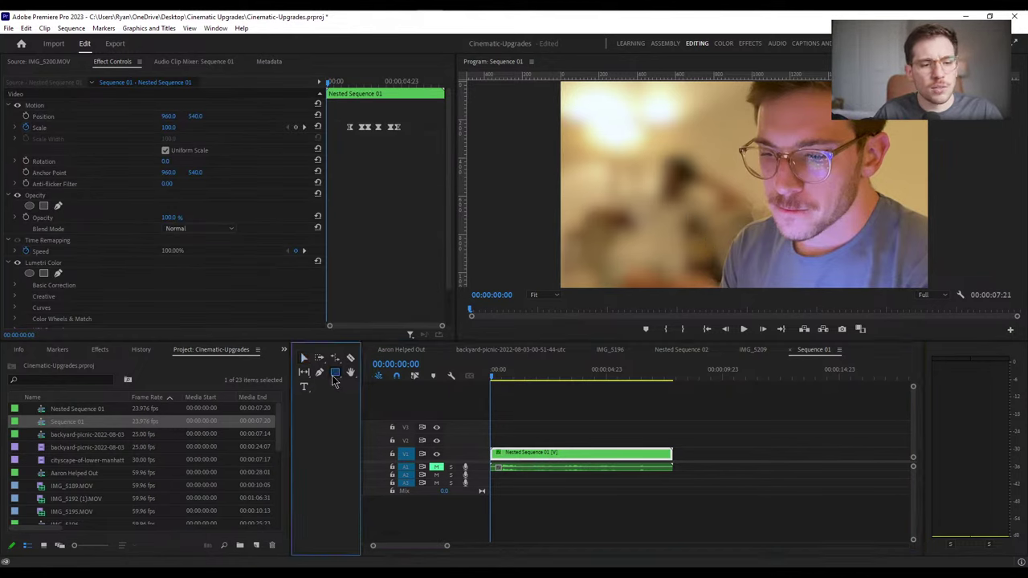
left_click(499, 437)
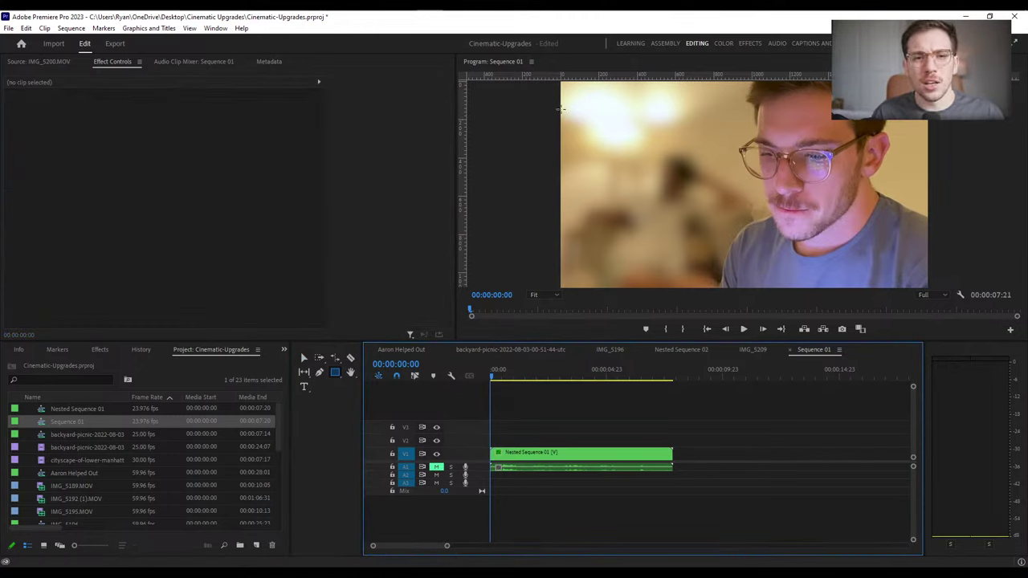
left_click_drag(561, 108, 817, 80)
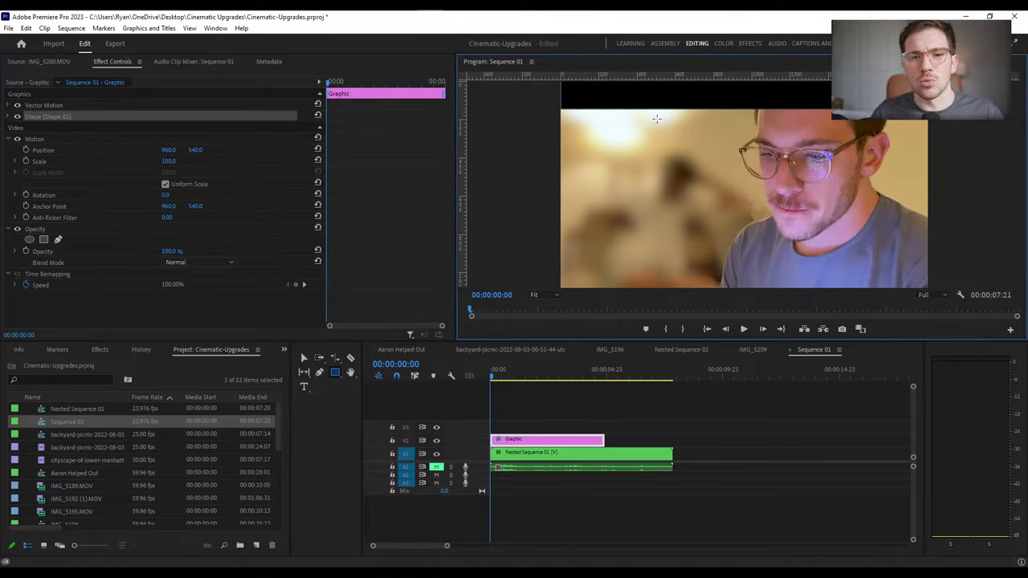
left_click(553, 296)
left_click(552, 332)
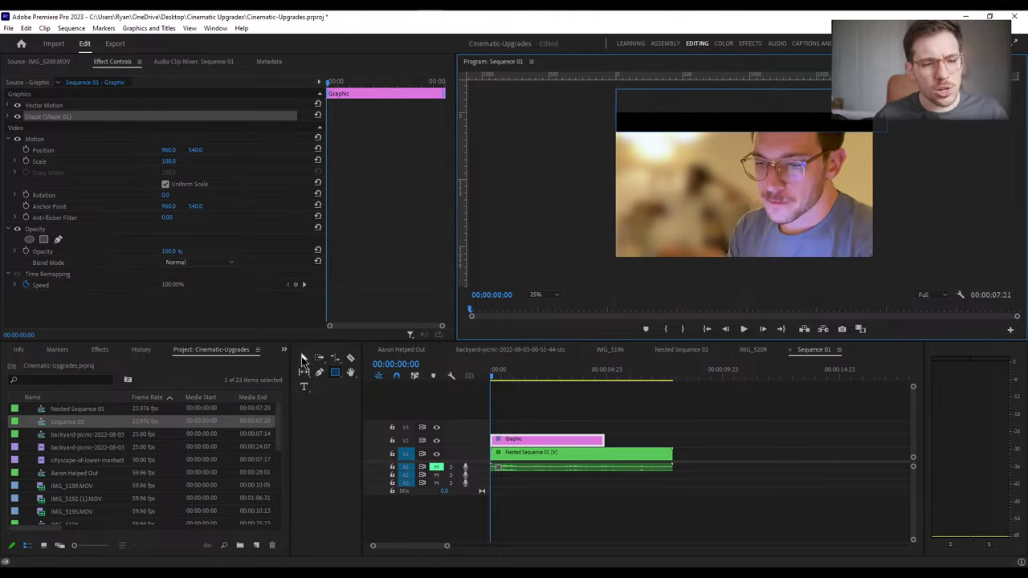
Reposition and resize the black bar so it overhangs the sides of the frame and covers a strip along its upper edge
left_click(303, 359)
left_click_drag(642, 125, 634, 115)
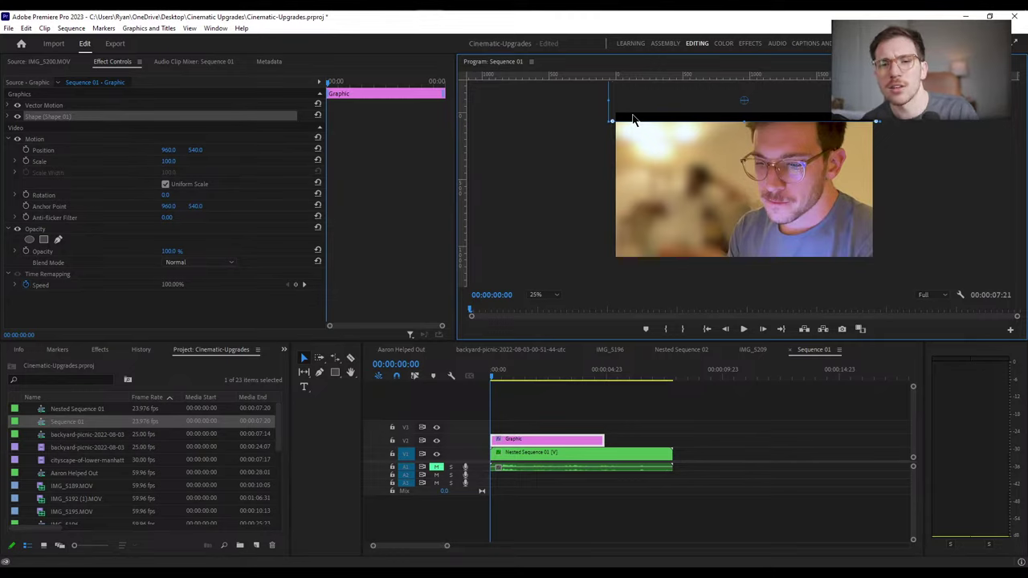
left_click_drag(633, 119, 635, 150)
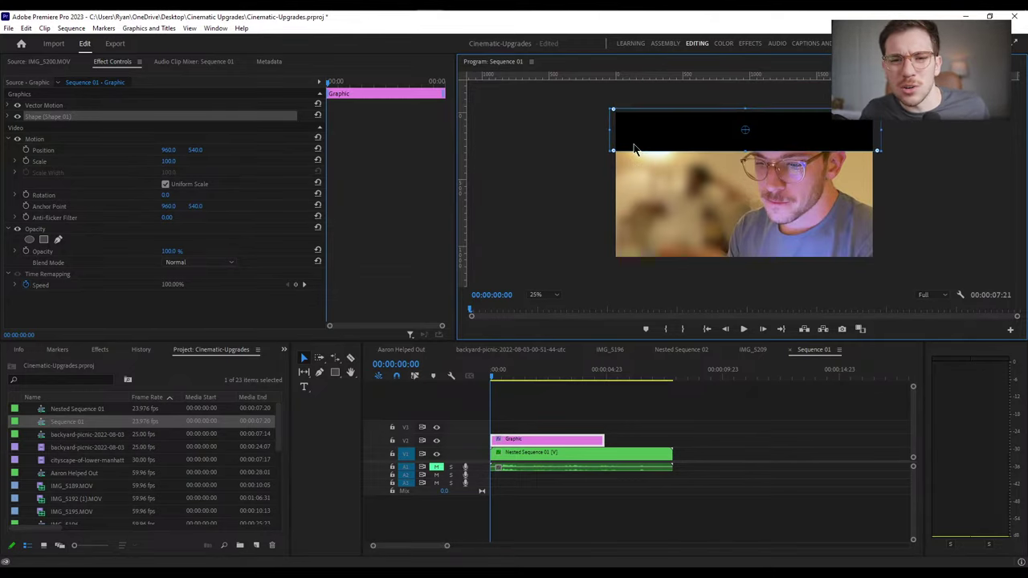
mouse_move(743, 148)
left_mouse_down()
mouse_move(746, 122)
mouse_move(750, 138)
left_mouse_up()
mouse_move(809, 128)
left_mouse_down()
mouse_move(813, 108)
mouse_move(815, 143)
mouse_move(814, 130)
left_mouse_up()
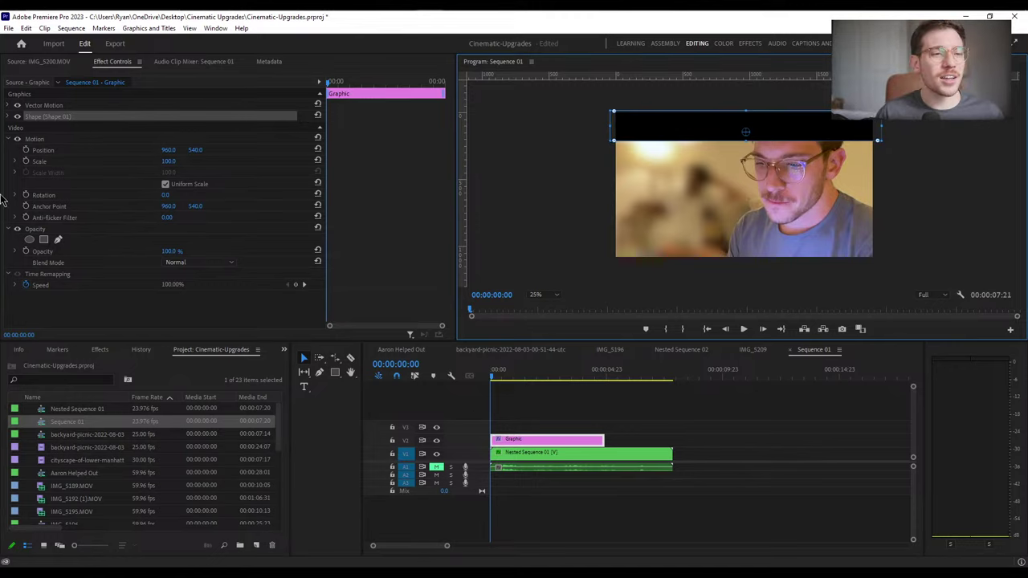
Duplicate the black bar shape within the same graphic and move the copy down to the frame's lower edge
left_click(35, 118)
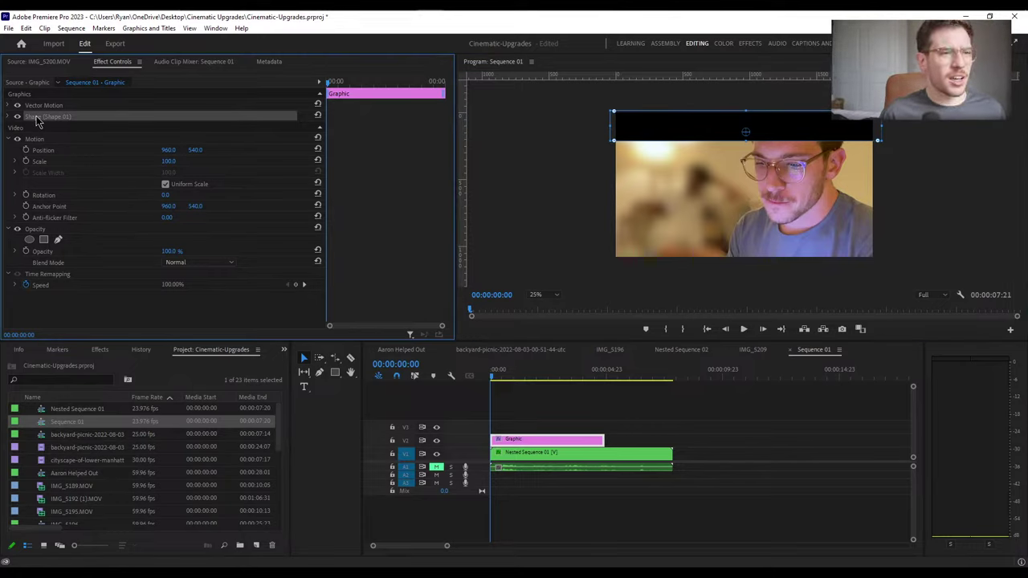
key("shift+d")
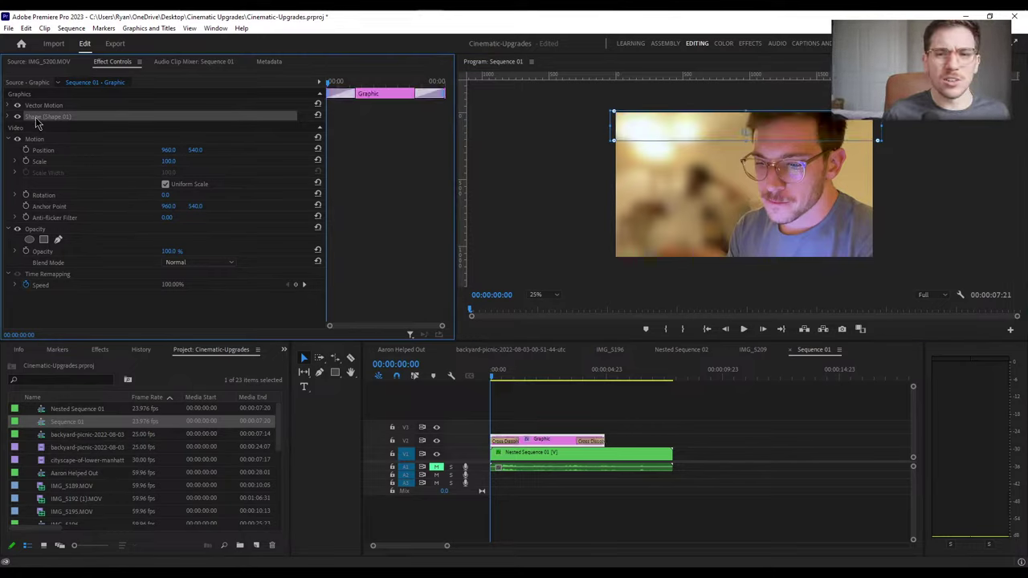
key("ctrl+z")
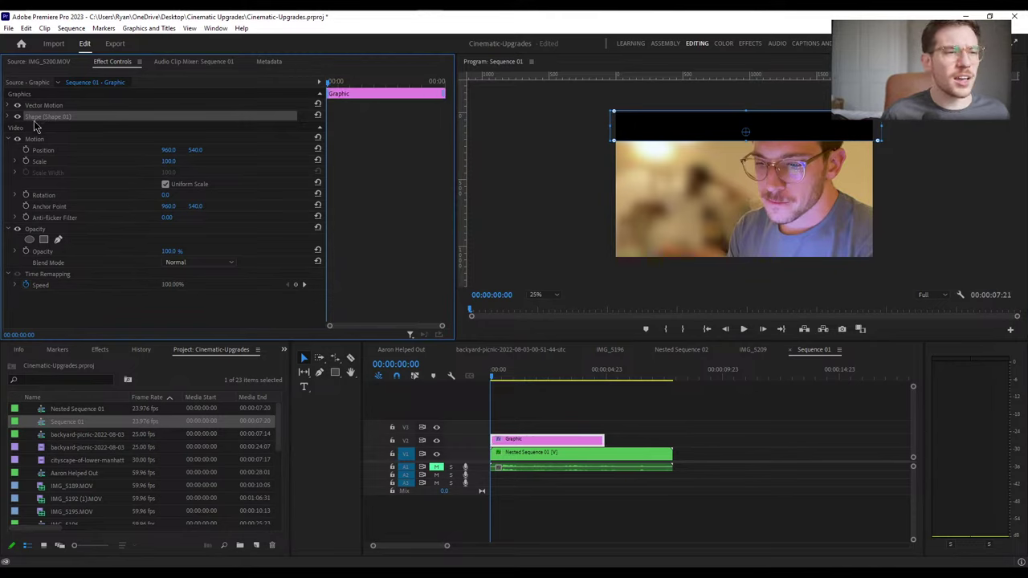
key("ctrl+v")
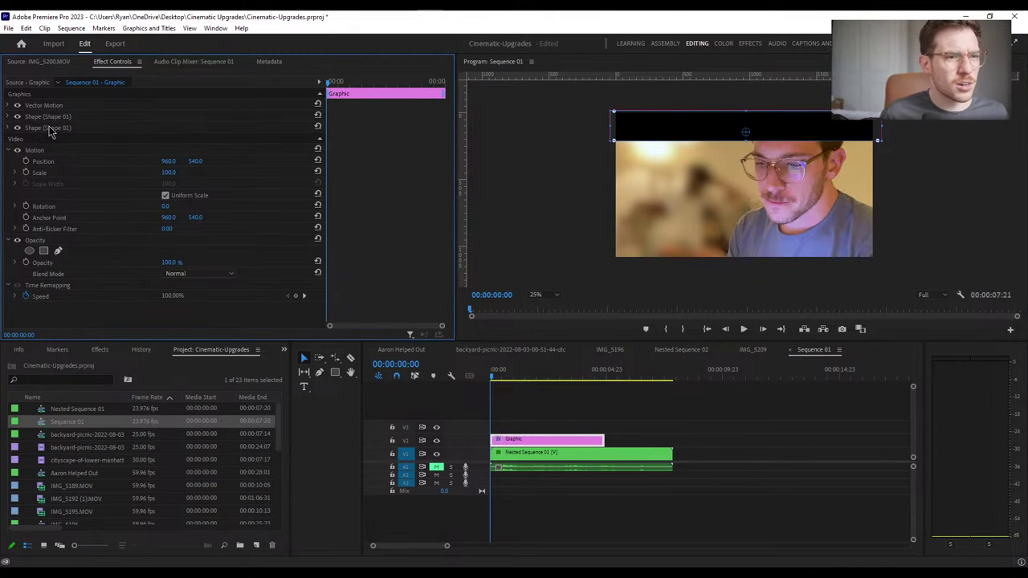
left_click_drag(666, 134, 675, 252)
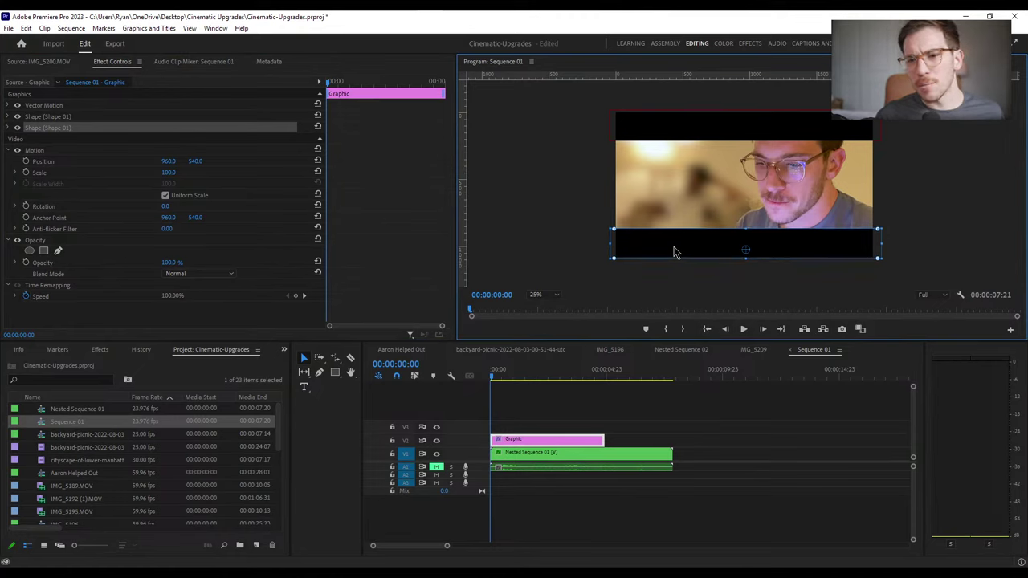
Turn on Position keyframing under Transform for both the lower and the upper bar shapes at 00:00:00:00
left_click(336, 86)
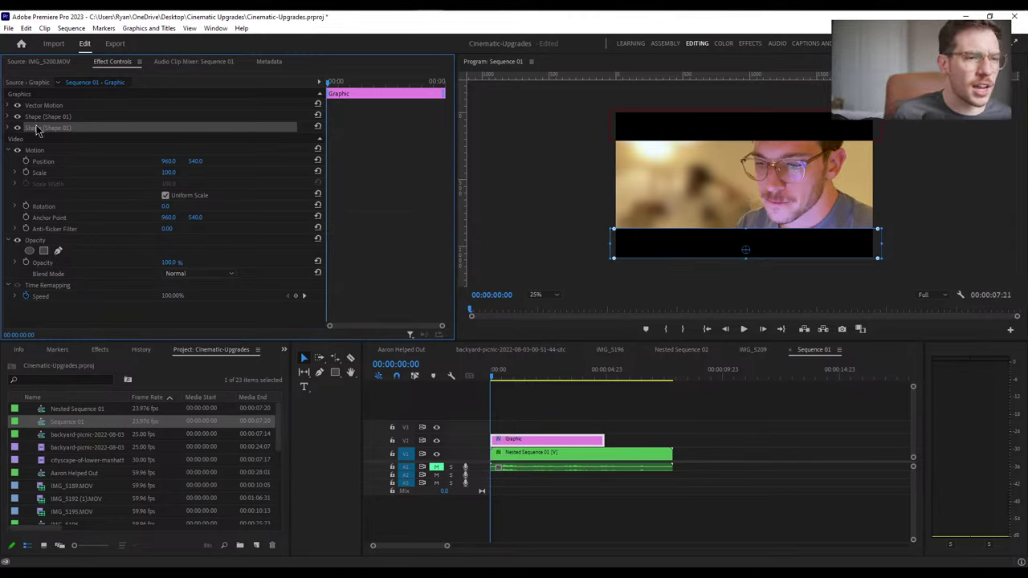
left_click(12, 129)
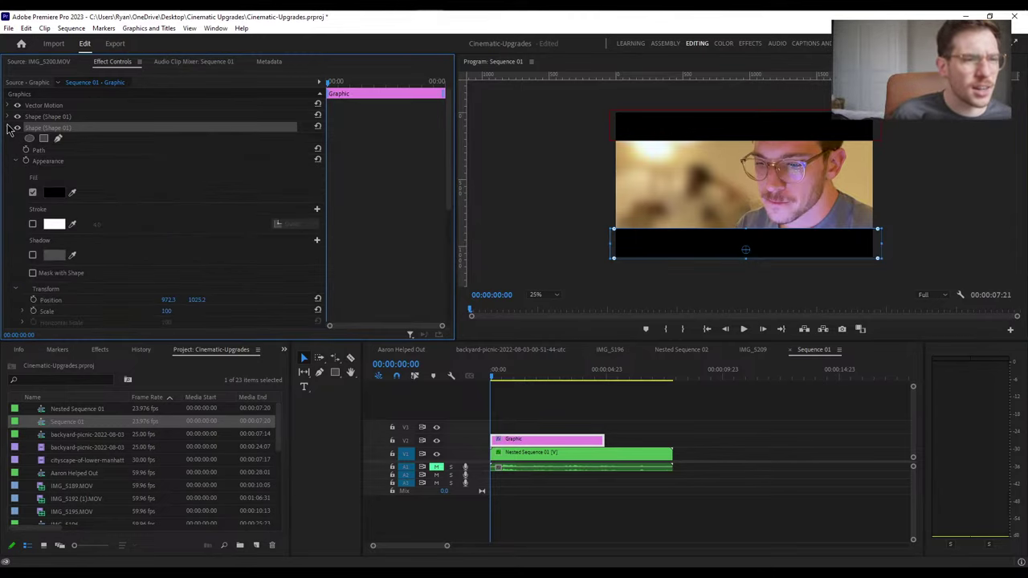
left_click(48, 301)
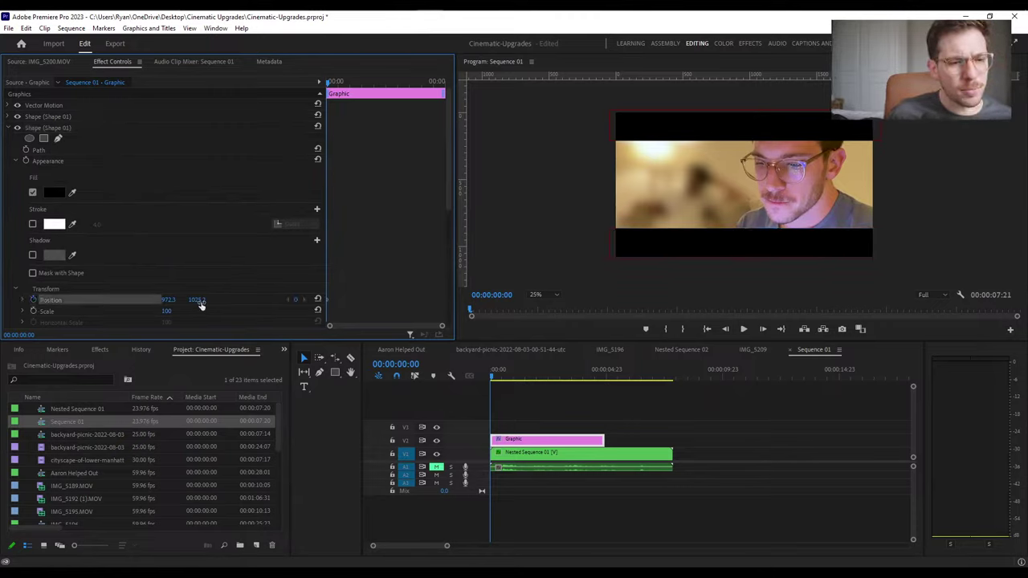
left_click(12, 122)
key("Delete")
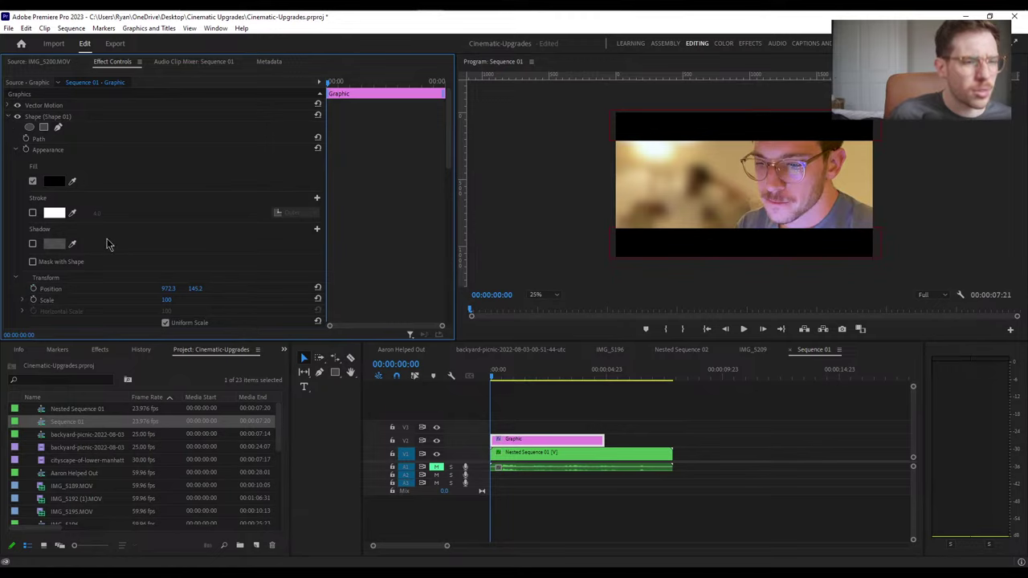
left_click(44, 289)
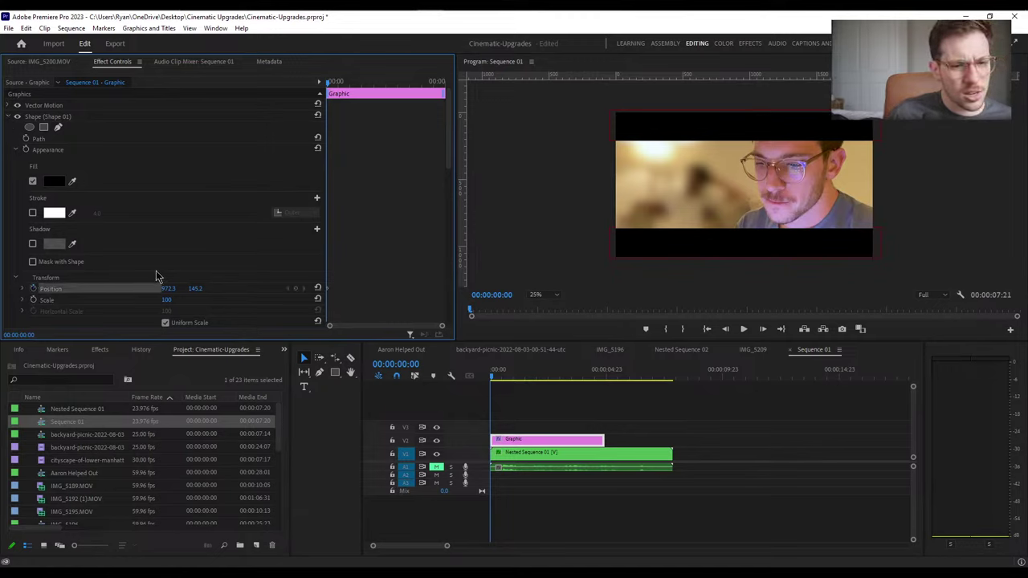
Add a Position keyframe at 00:00:00:20 for both bar shapes, holding their current positions
left_click(328, 85)
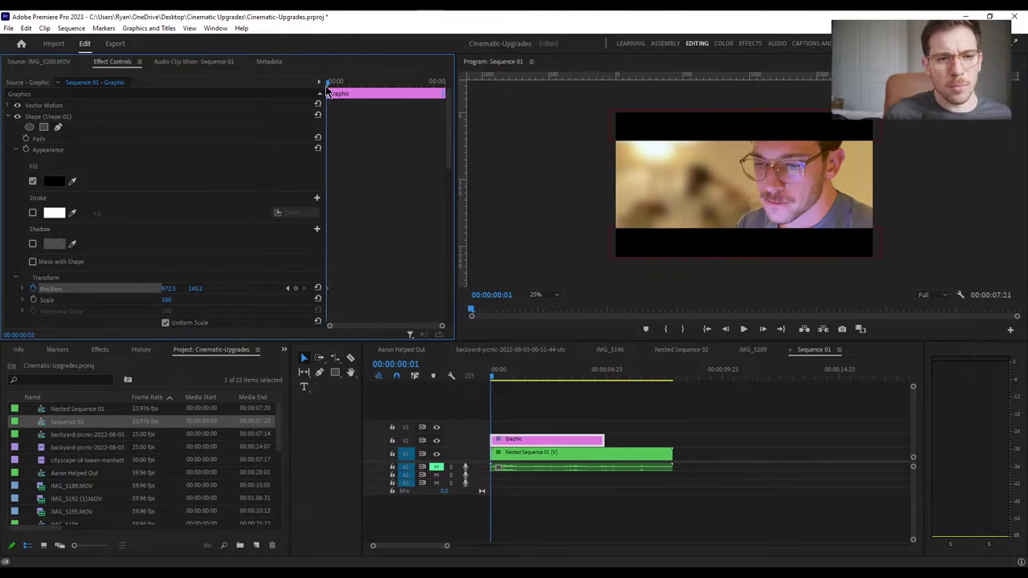
left_click_drag(327, 91, 347, 92)
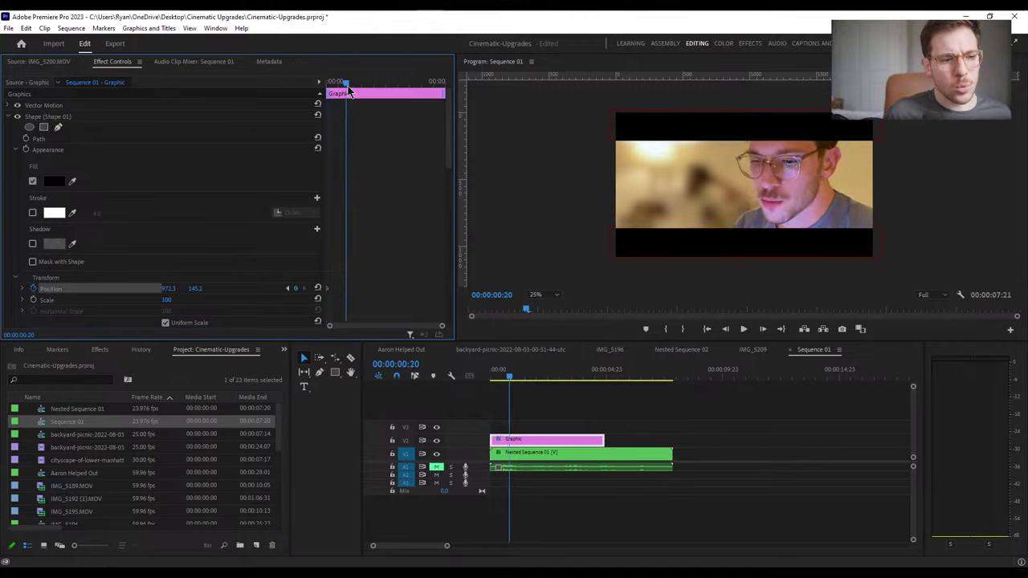
left_click(295, 292)
scroll(396, 273, "down", 4)
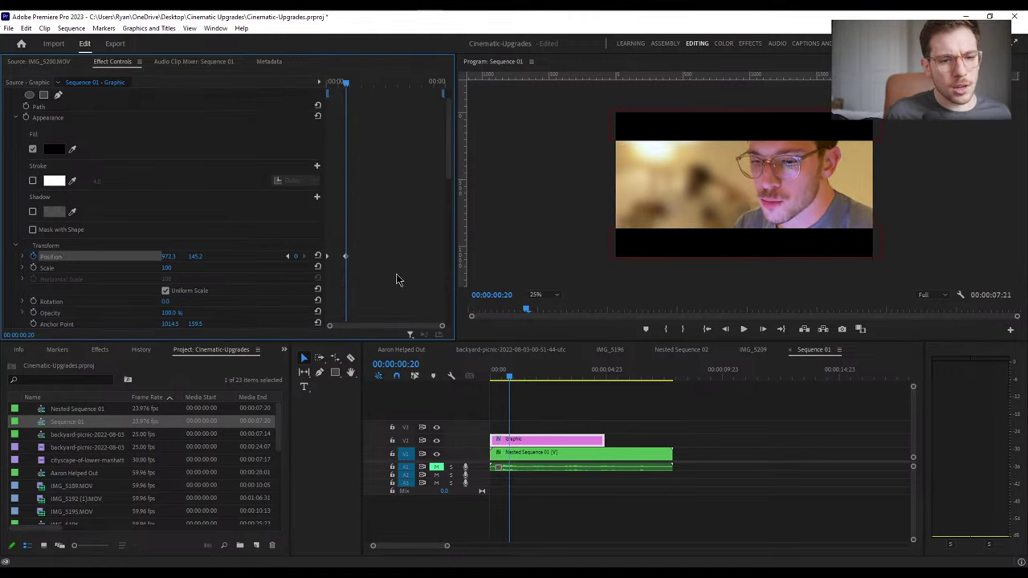
scroll(396, 273, "up", 5)
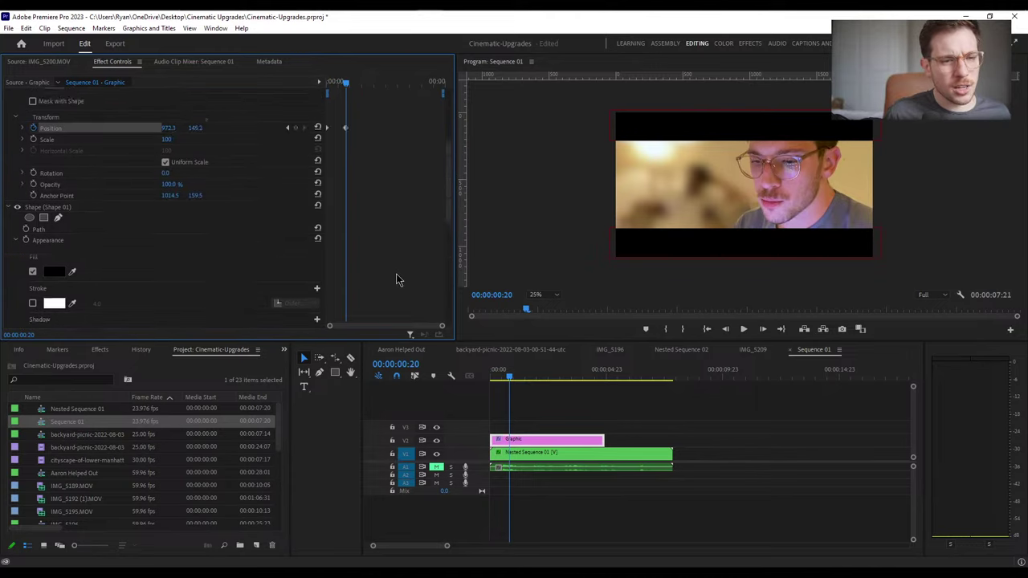
scroll(396, 273, "down", 5)
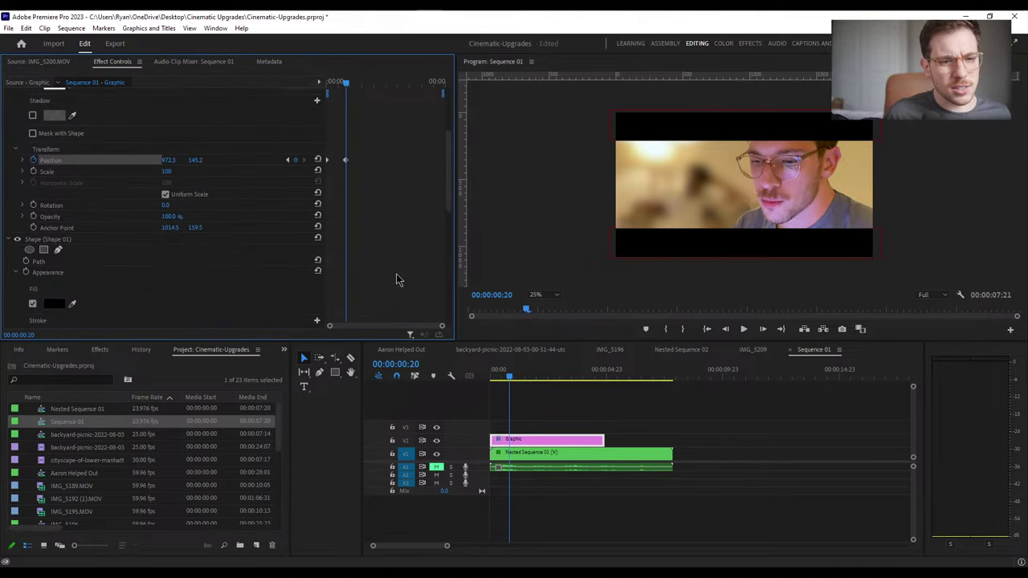
scroll(396, 277, "up", 1)
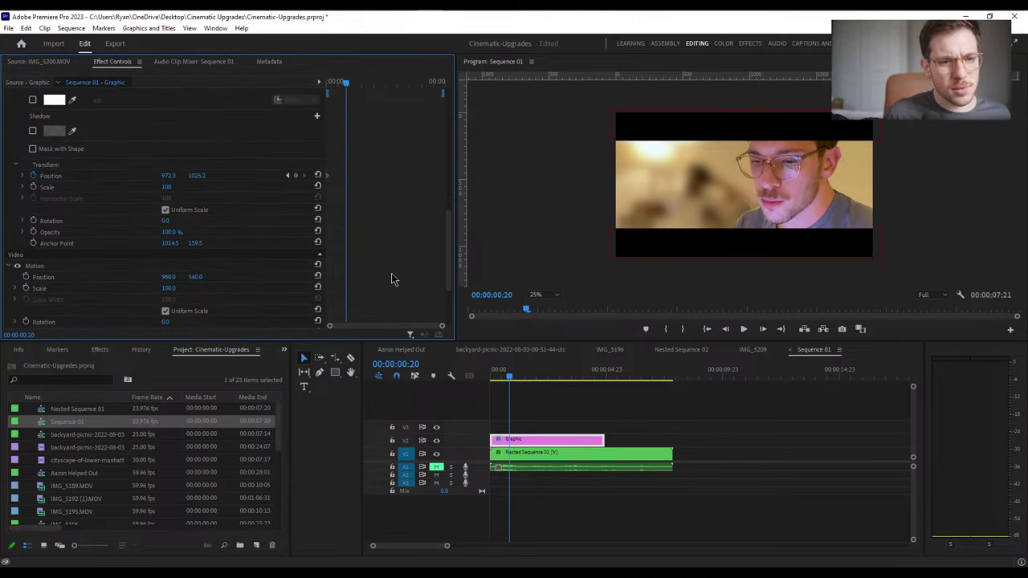
left_click(295, 176)
At 00:00:00:00, move both bars outside the frame by setting vertical Position to 1248.2 for the lower bar and -134.8 for the upper
left_click_drag(347, 85, 331, 85)
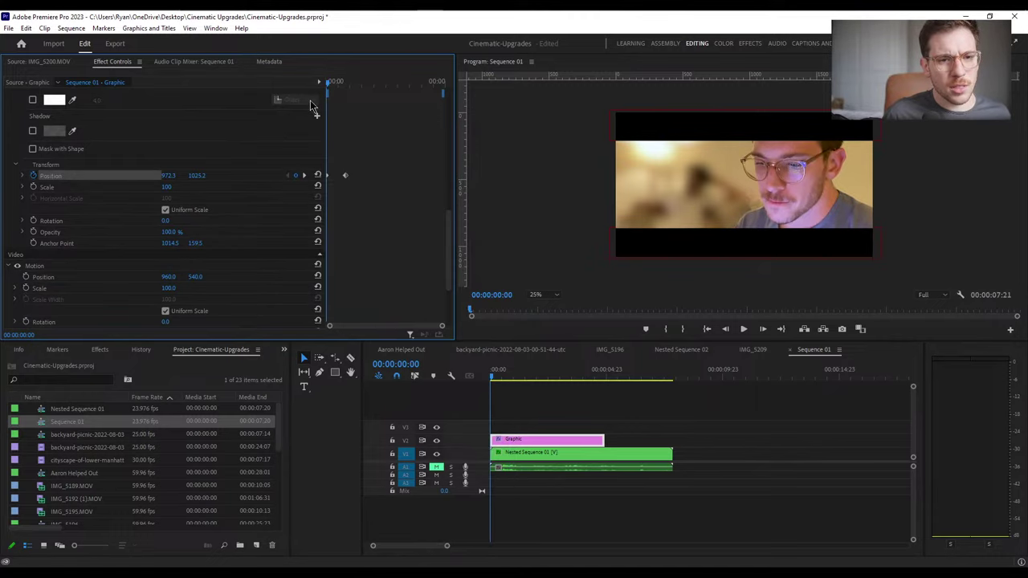
left_click_drag(197, 175, 337, 175)
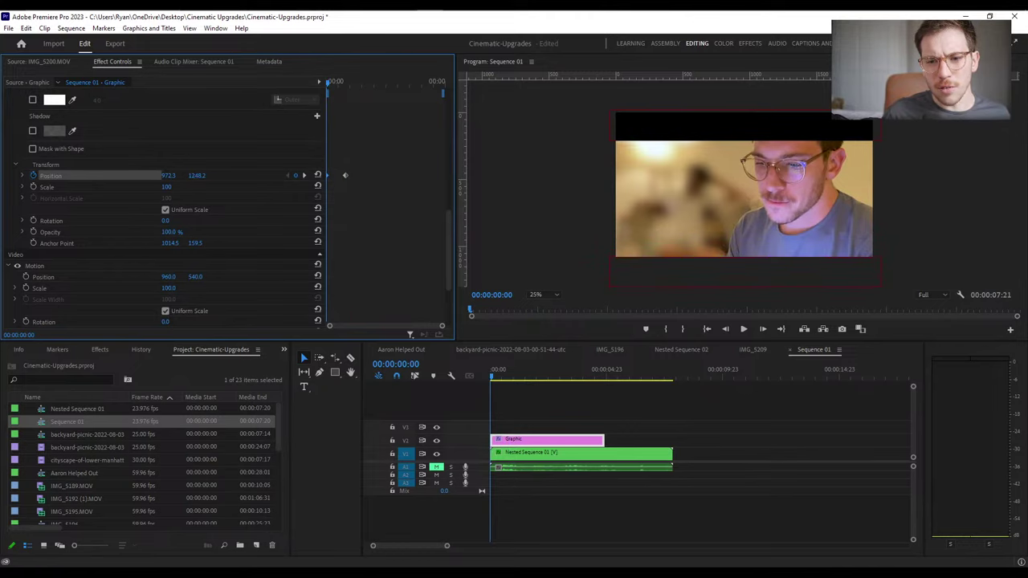
scroll(404, 195, "up", 8)
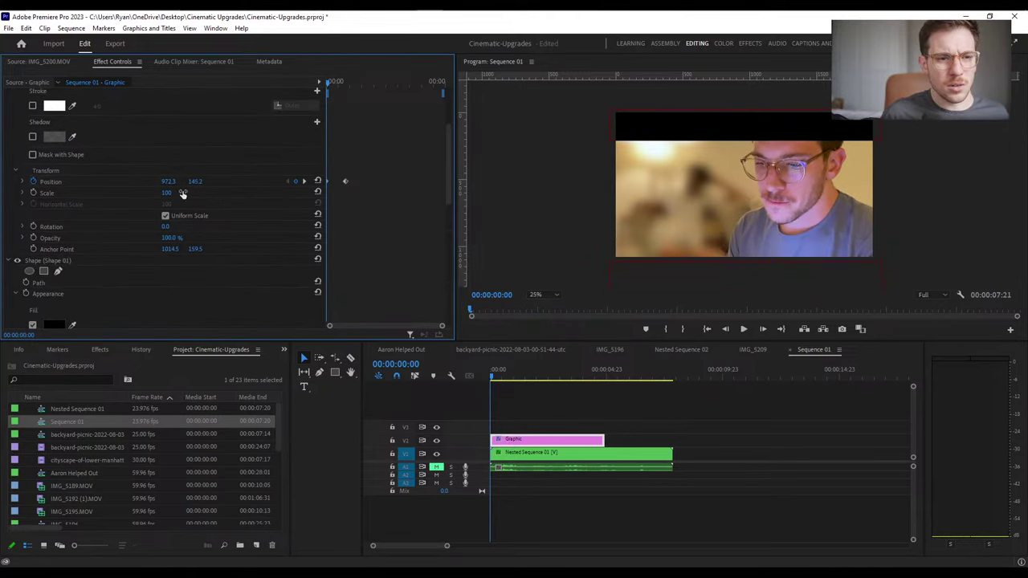
left_click_drag(195, 182, 86, 182)
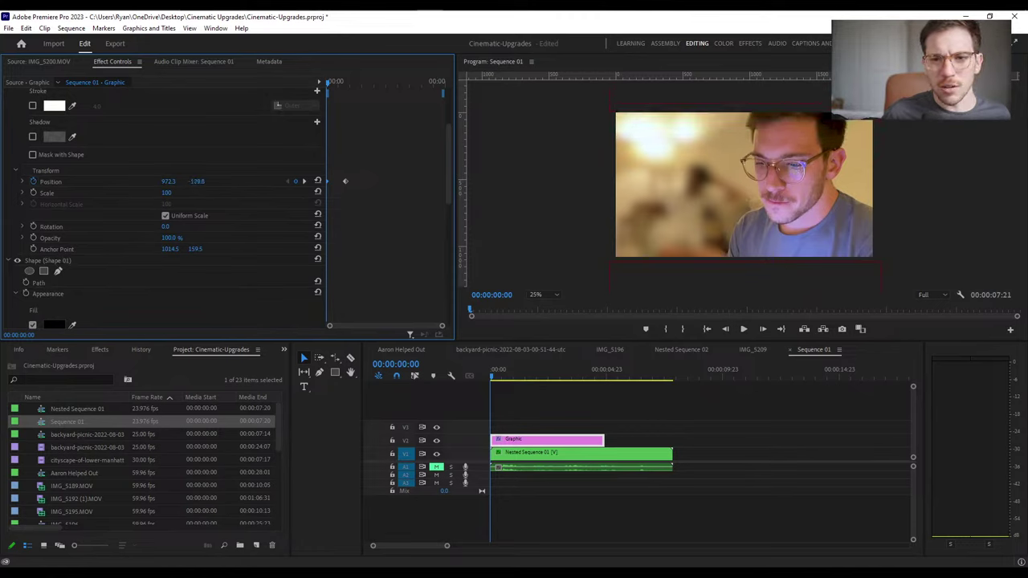
scroll(369, 169, "down", 4)
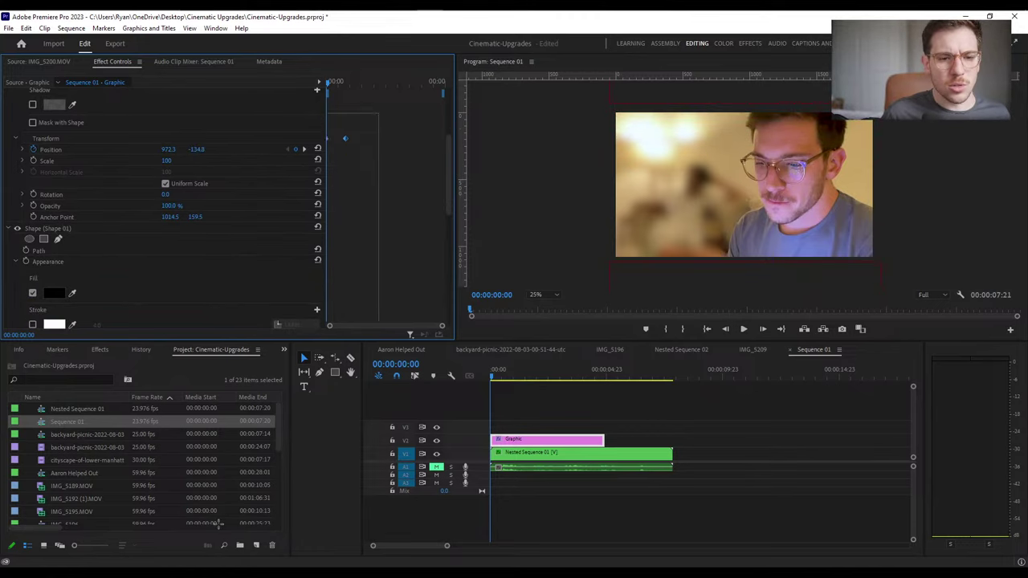
Ease the lower bar's Position keyframes with Temporal Interpolation and play back the bars' entrance
scroll(364, 289, "down", 4)
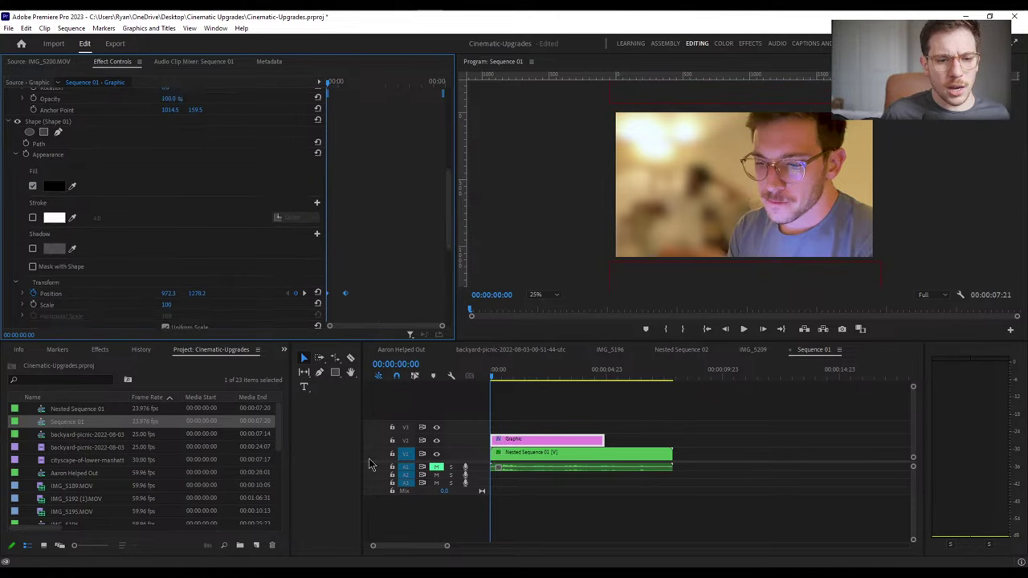
right_click(346, 293)
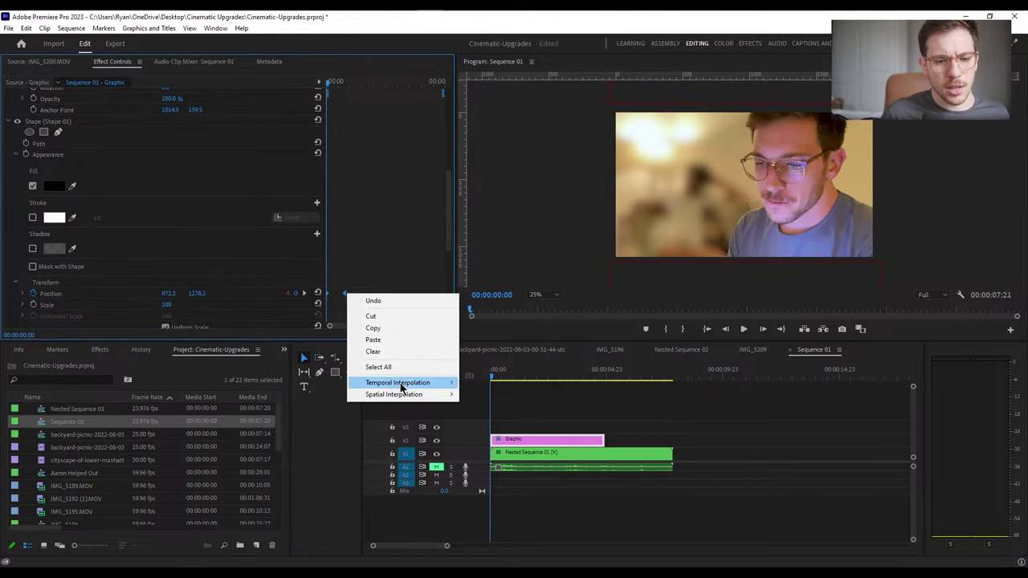
mouse_move(401, 383)
left_click(487, 456)
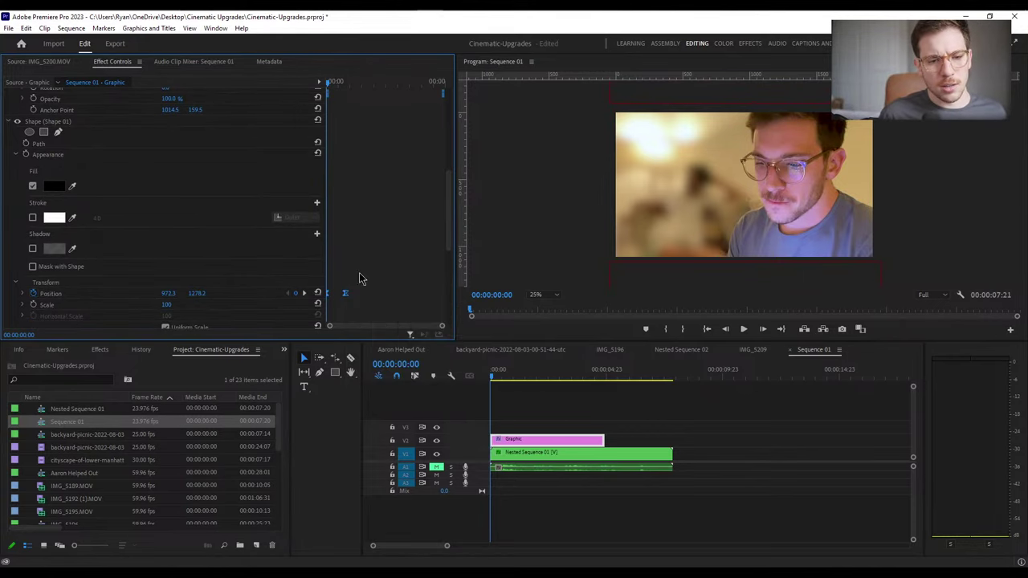
key("space")
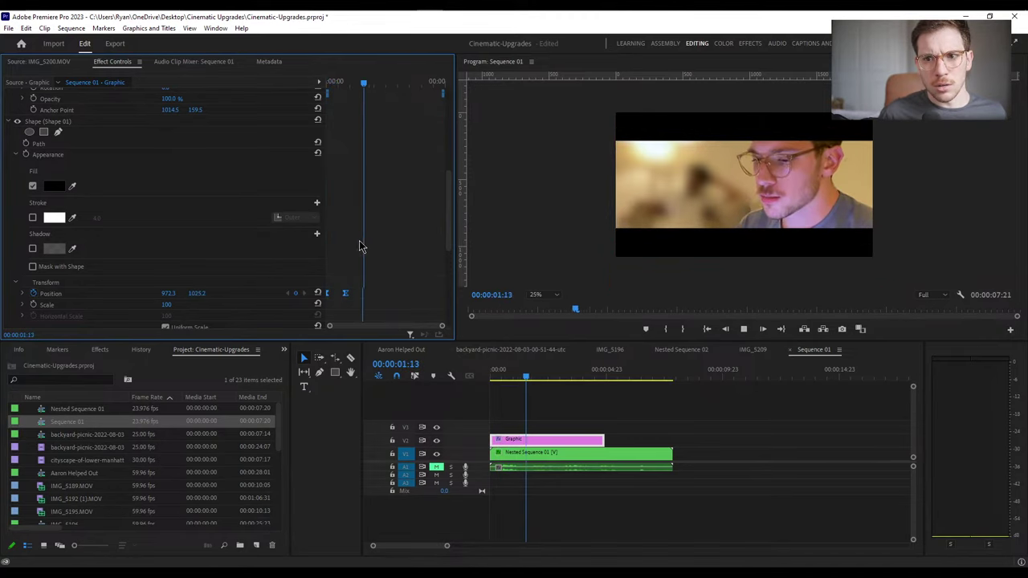
key("space")
key("Left")
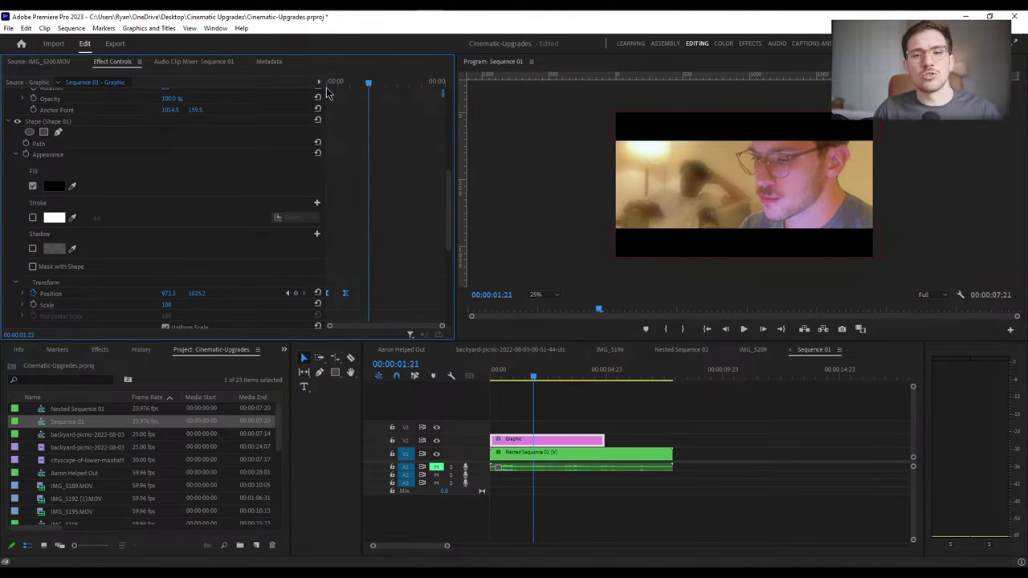
key("Up")
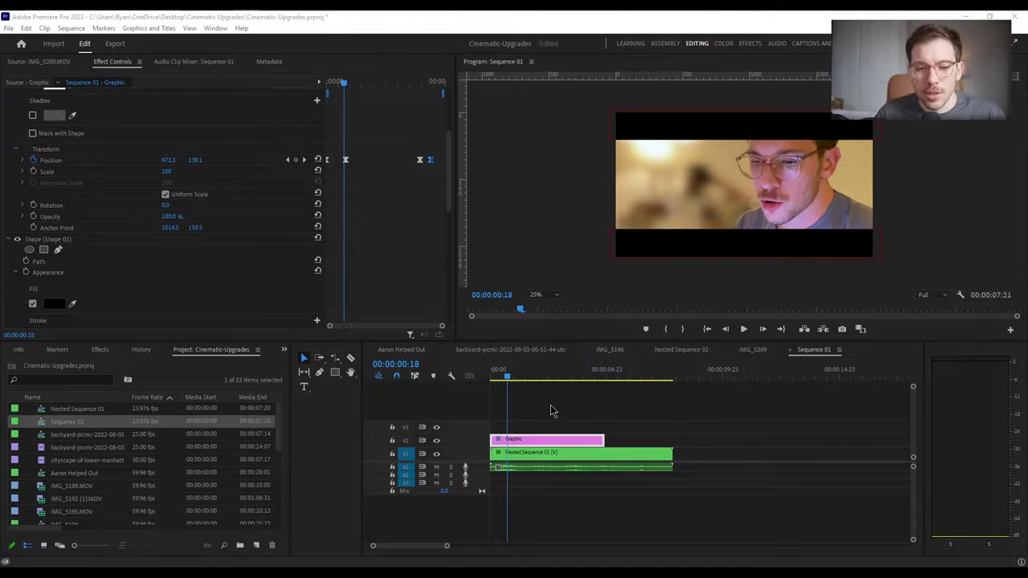
Play Sequence 01 from the start twice to review the letterbox bars sliding in and out
left_click(494, 382)
key("space")
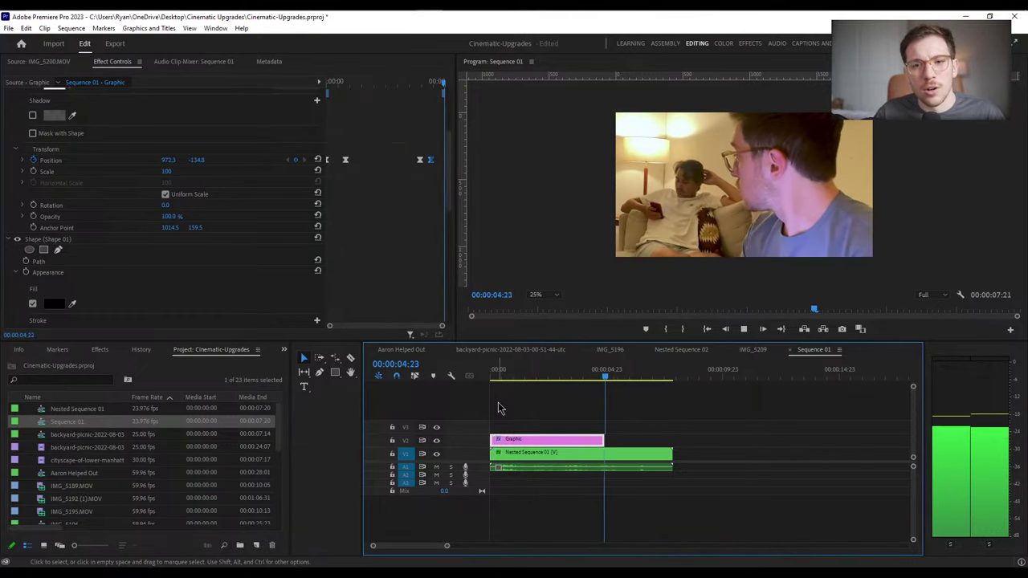
left_click(514, 453)
left_click(518, 377)
left_click_drag(518, 377, 486, 391)
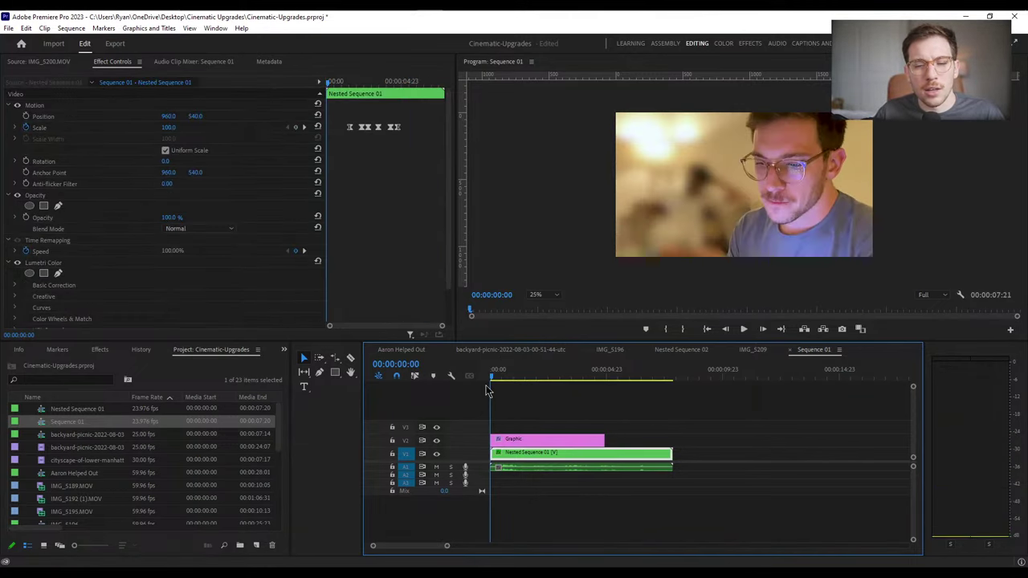
key("space")
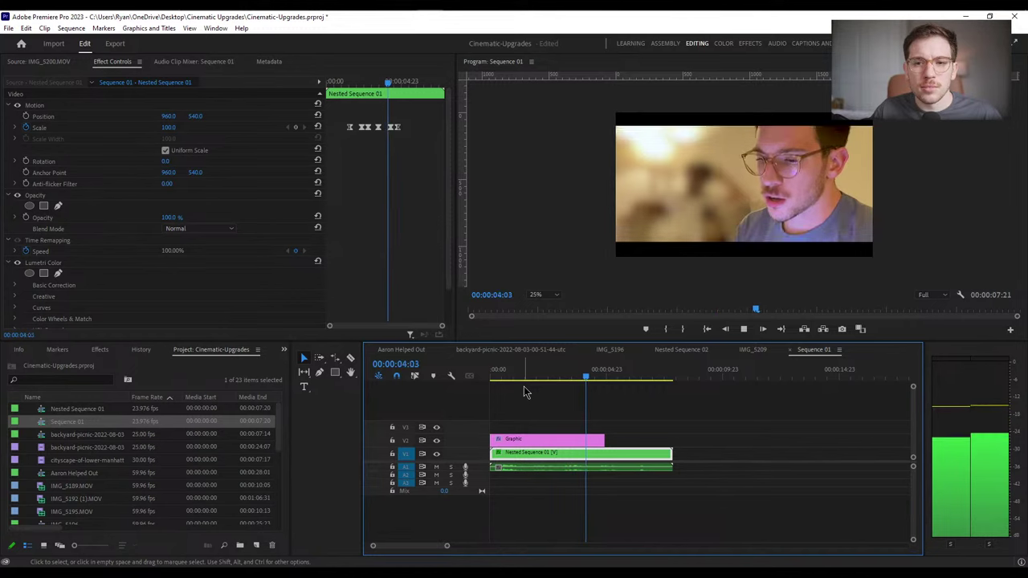
key("space")
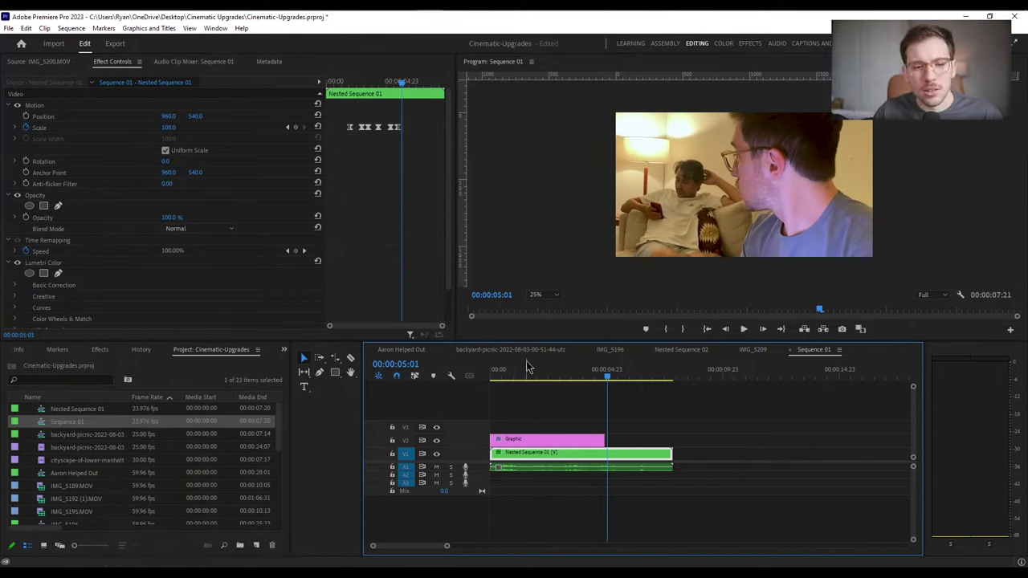
Delete both horizontal bar shapes from the graphic clip with the playhead at 00:00:00:16
left_click(515, 374)
left_click_drag(514, 374, 506, 400)
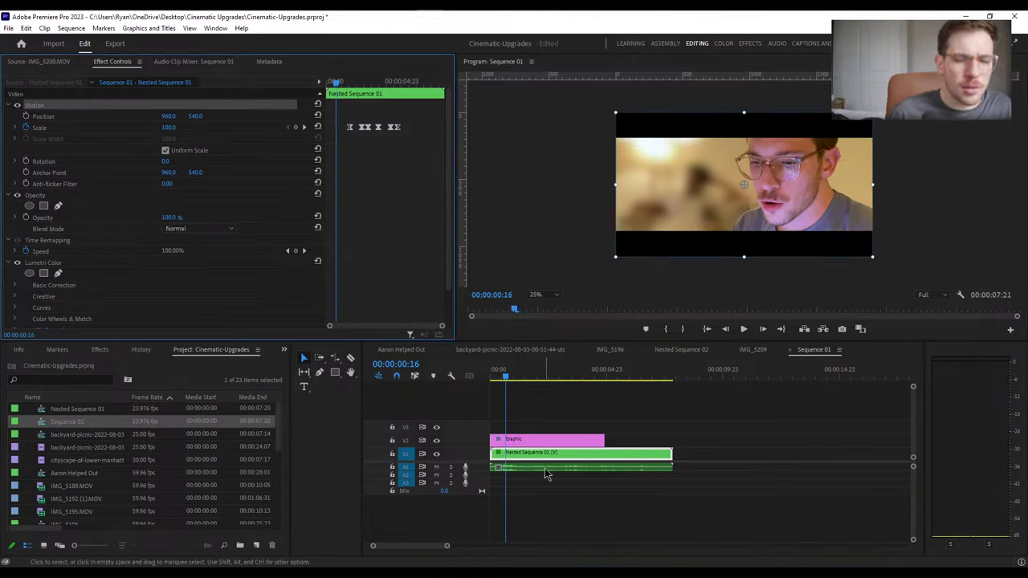
left_click(529, 440)
left_click(38, 119)
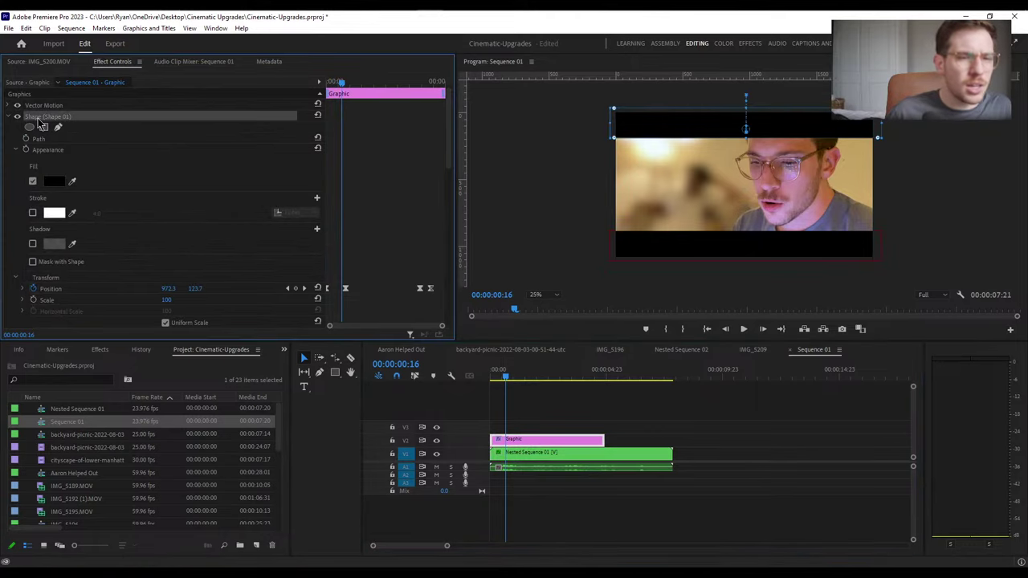
key("Delete")
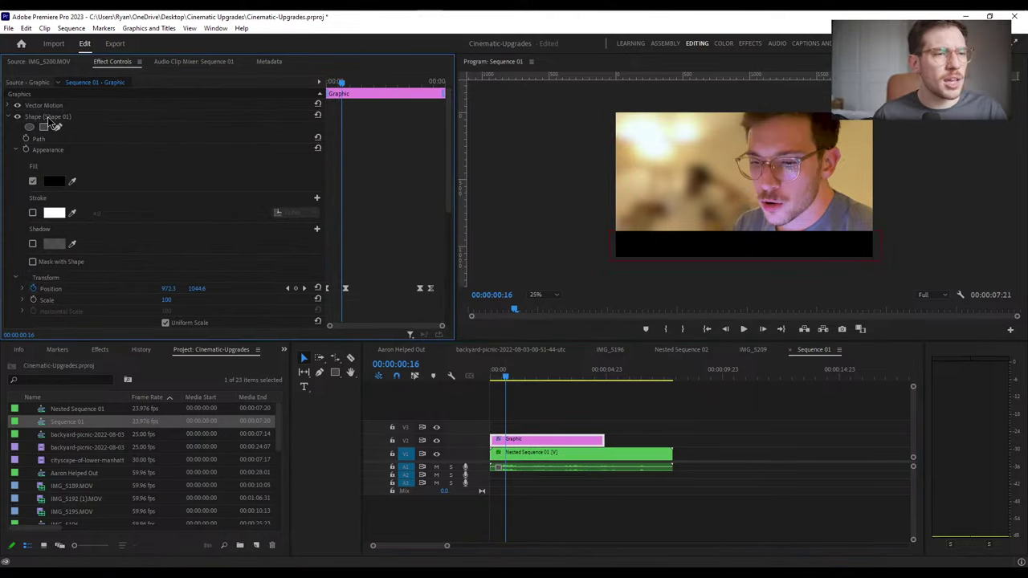
left_click(44, 118)
key("Delete")
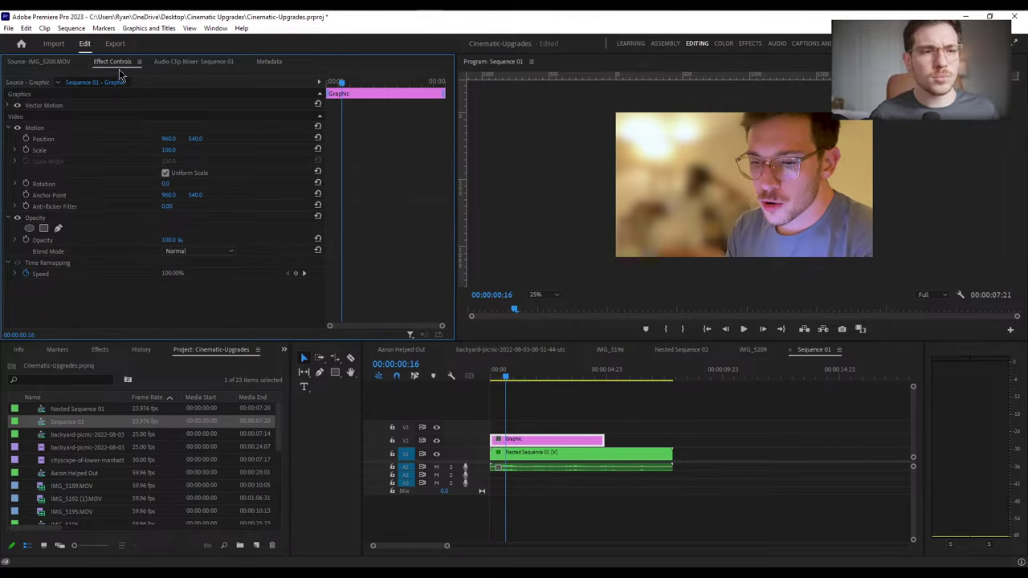
Draw a tall black rectangle in the same graphic covering the frame's left edge, and shift it slightly outward
left_click(335, 374)
left_click_drag(595, 101, 653, 287)
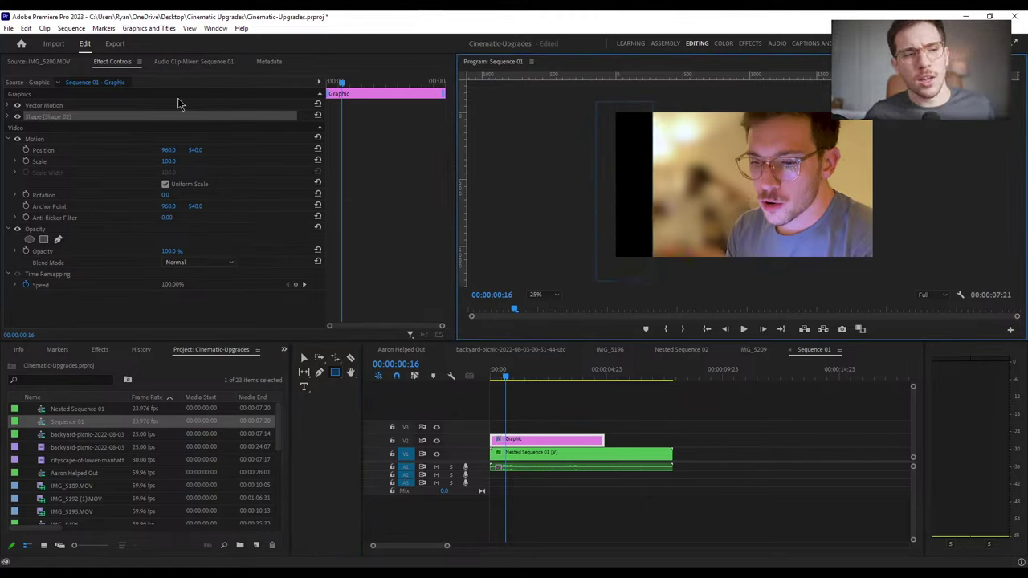
left_click(536, 440)
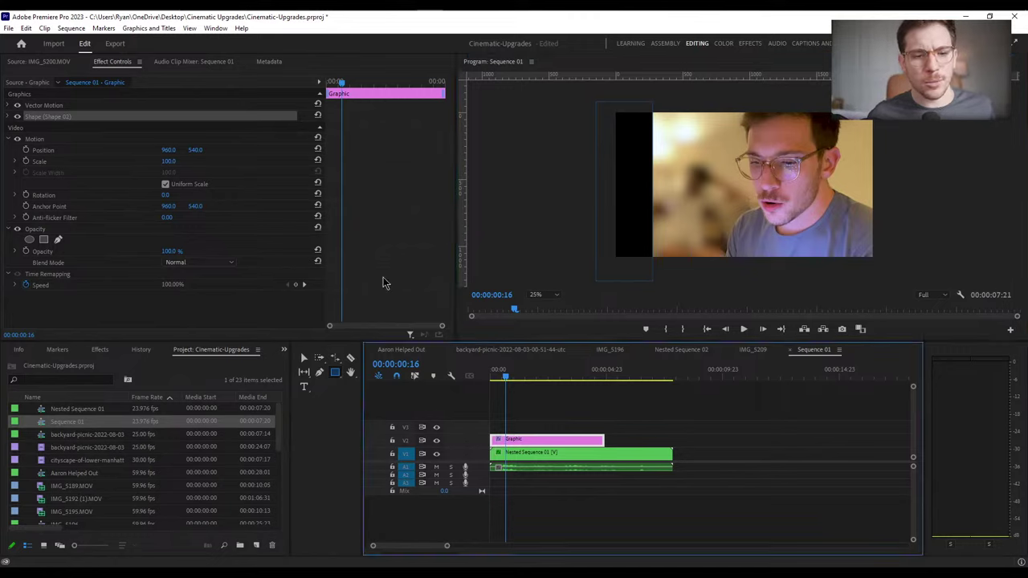
left_click(303, 357)
left_click(639, 230)
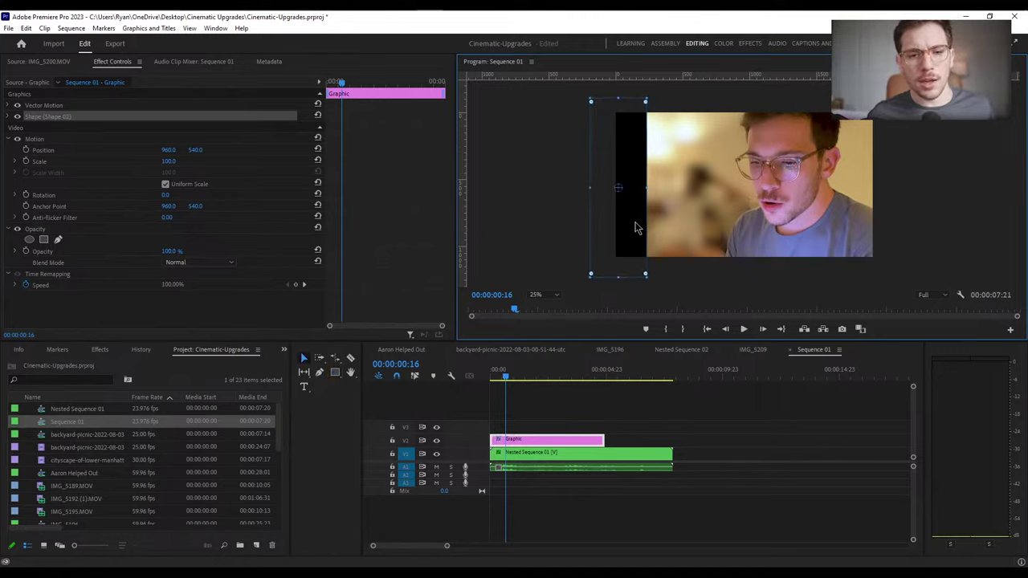
Duplicate the vertical bar within the graphic and place the copy over the frame's right edge, adjusted slightly inward
left_click(47, 117)
key("ctrl+c")
key("ctrl+v")
left_click_drag(635, 231, 892, 231)
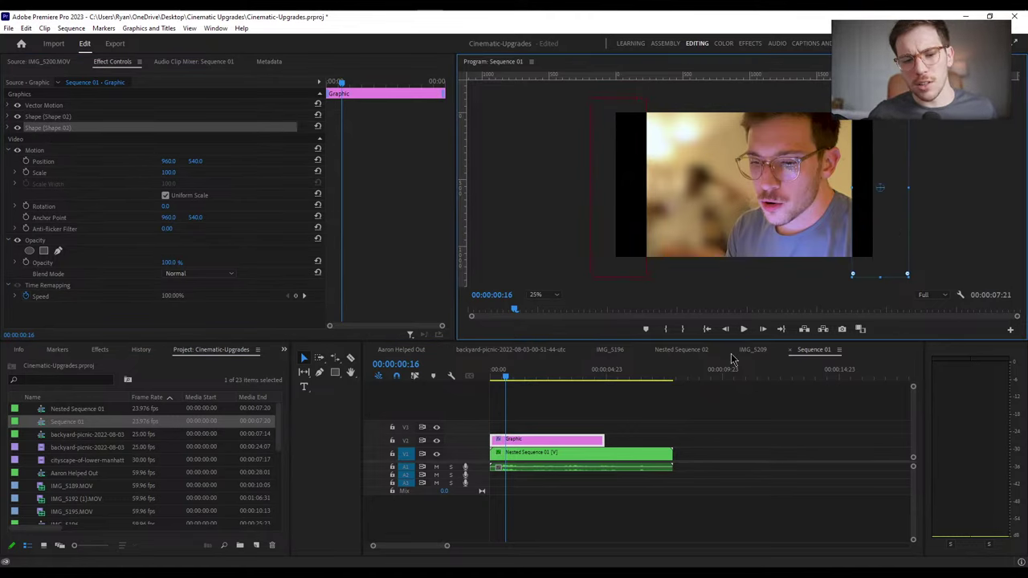
left_click(57, 128)
left_click(9, 129)
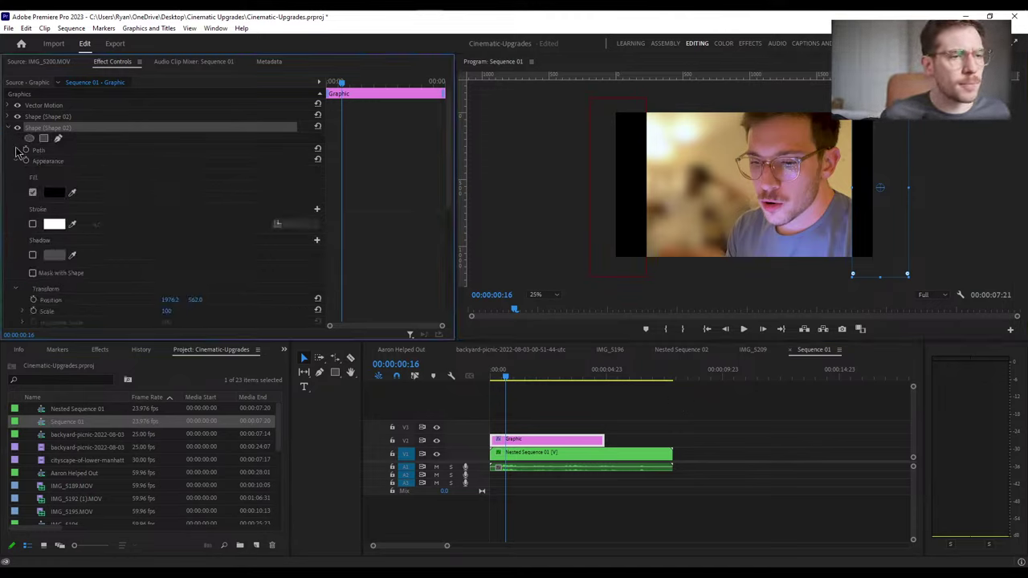
left_click(9, 128)
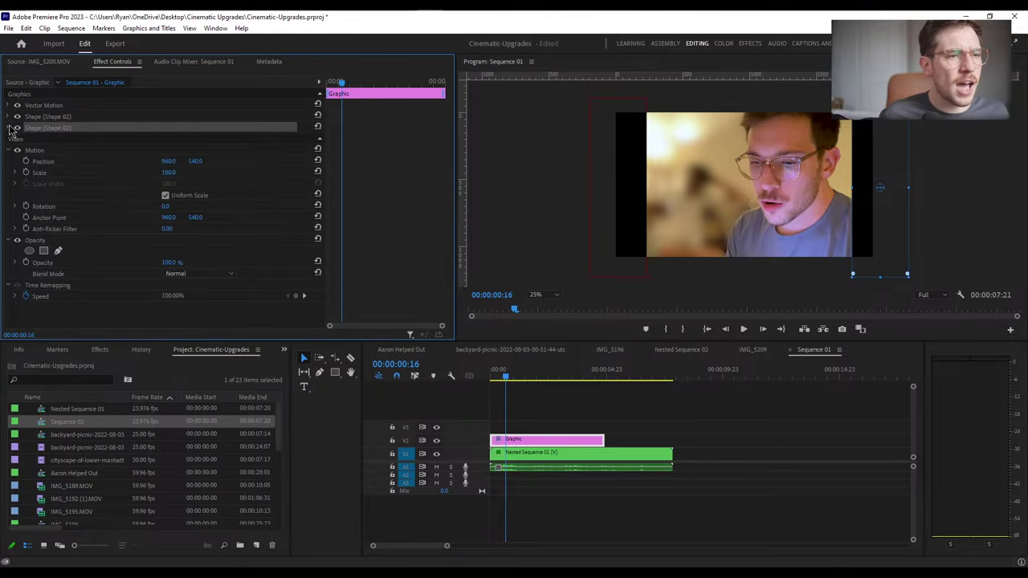
left_click(28, 96)
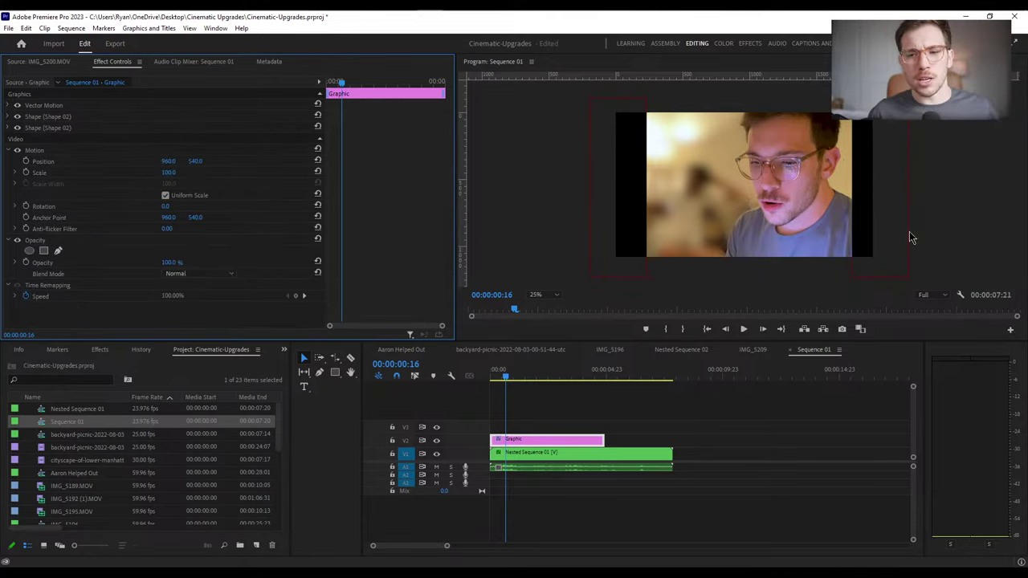
left_click(873, 235)
left_click_drag(871, 229, 862, 232)
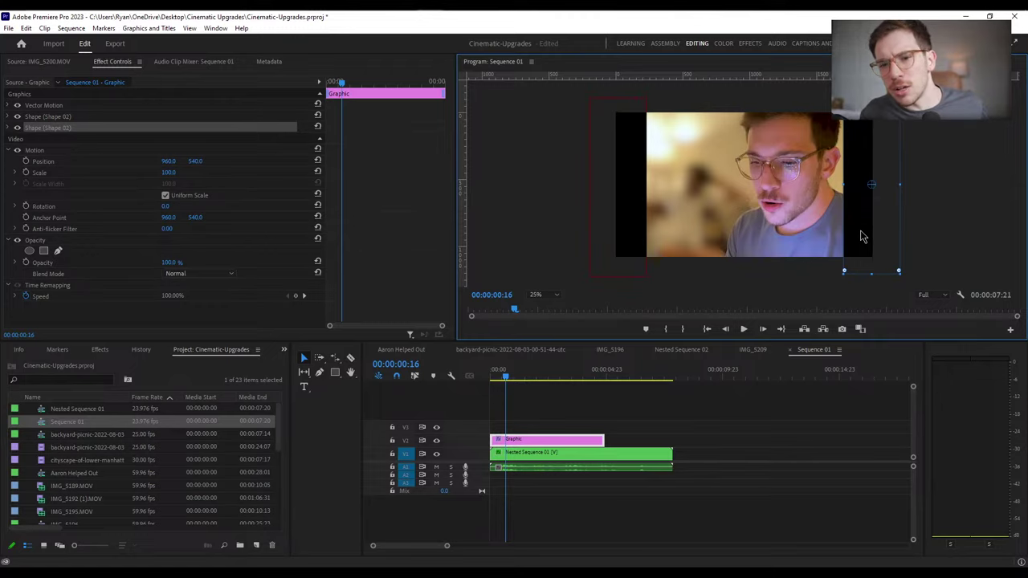
Add a Motion Scale keyframe of 100 to the graphic at 00:00:00:16, set Scale to 619.4 at 00:00:00:00, and preview it
left_click(16, 144)
left_click(32, 151)
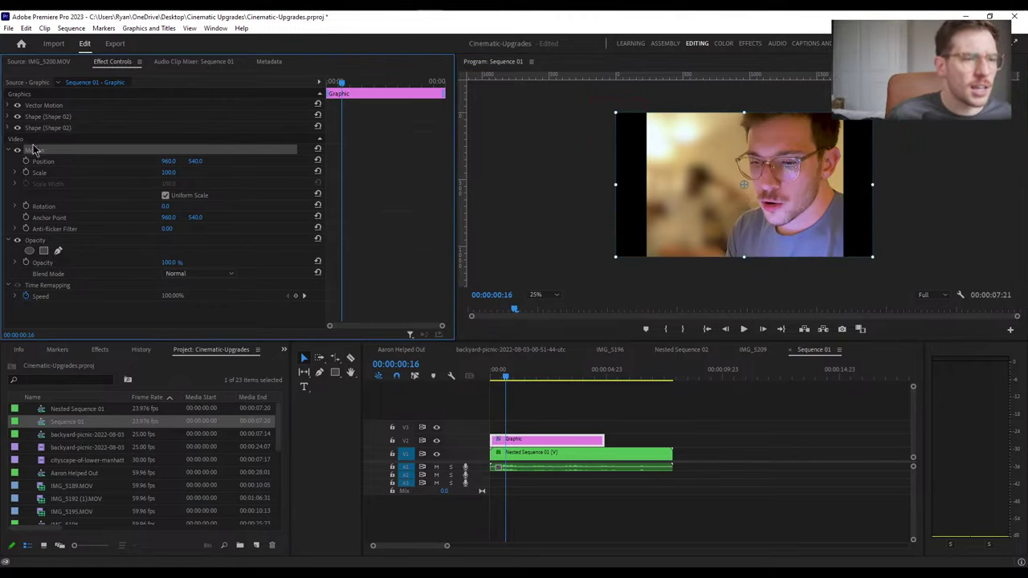
left_click(26, 172)
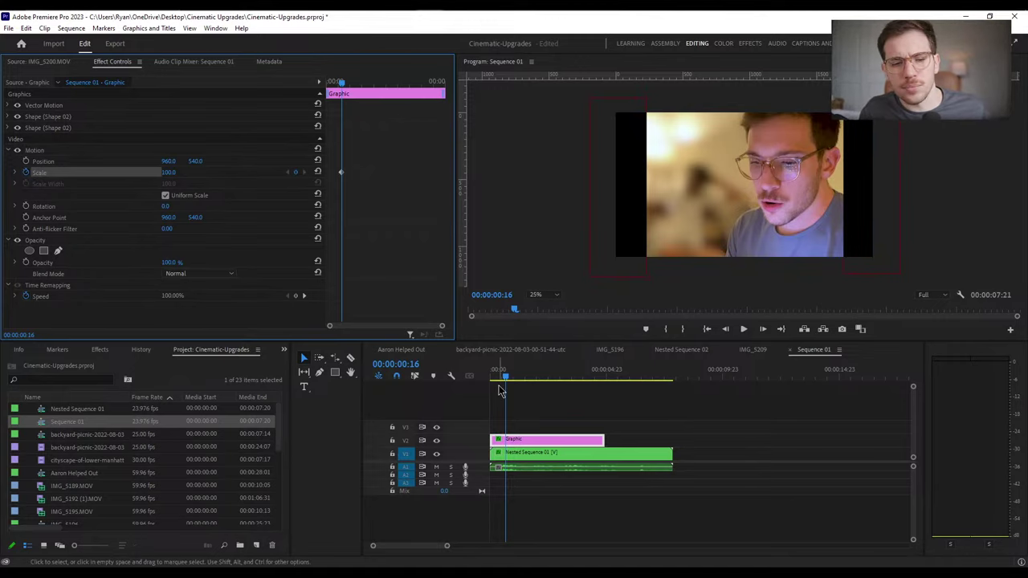
left_click_drag(505, 375, 496, 375)
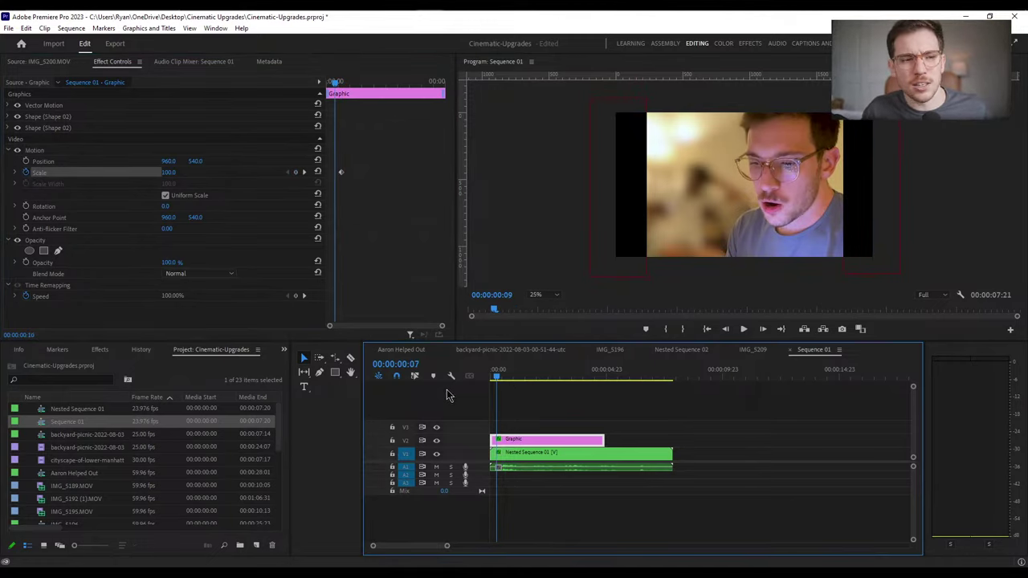
key("Home")
left_click_drag(167, 171, 176, 173)
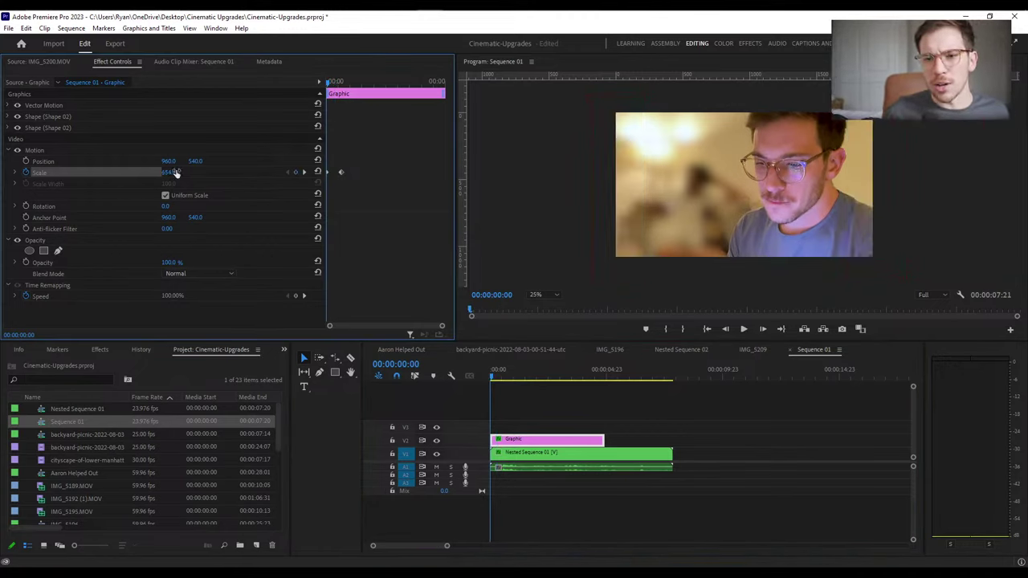
left_click(455, 386)
key("space")
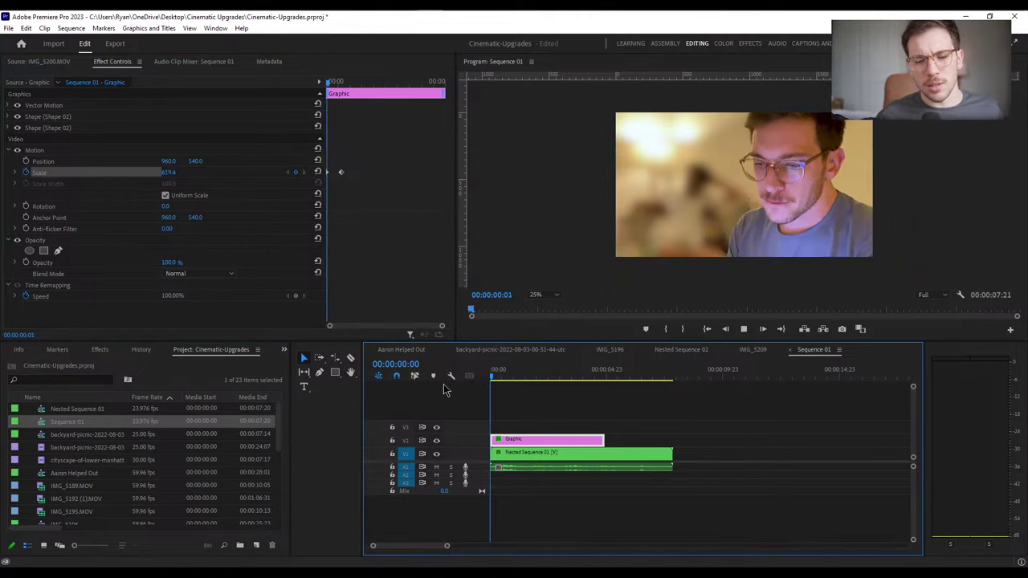
key("space")
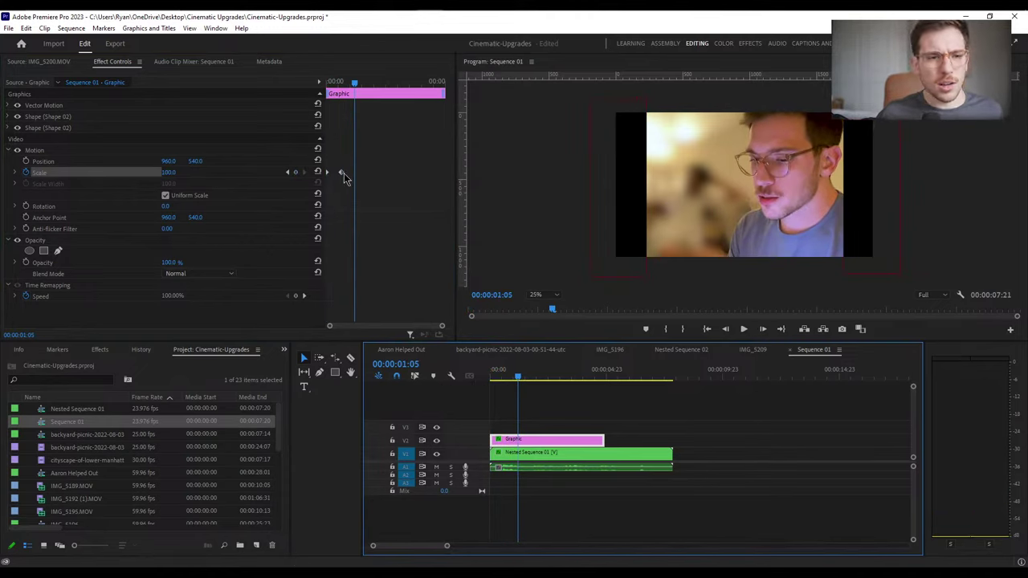
Reduce the graphic's Scale at 00:00:00:00 to about 136, keeping the side bars just outside the frame, and replay the animation
left_click_drag(354, 81, 286, 115)
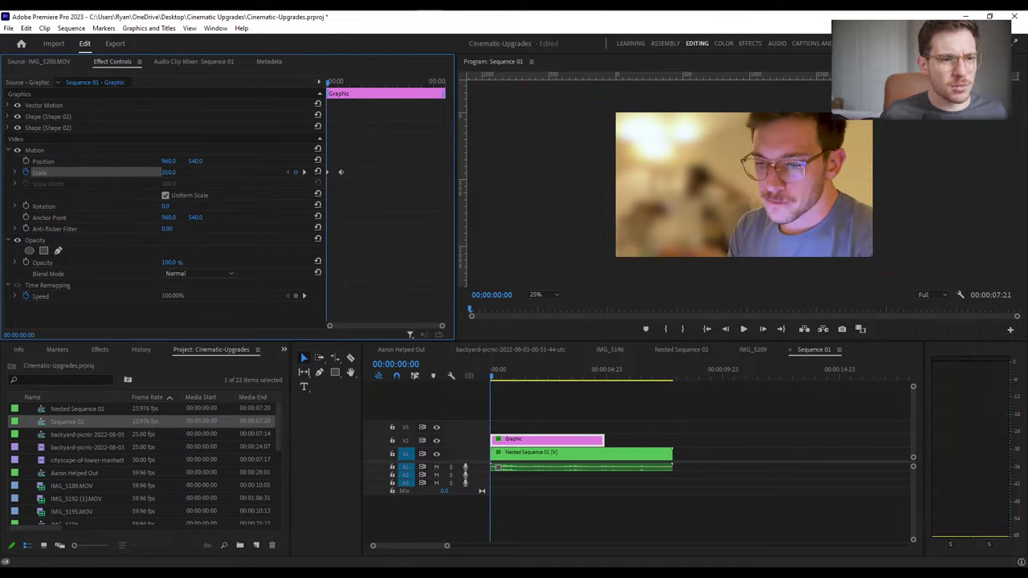
left_click_drag(169, 172, 132, 171)
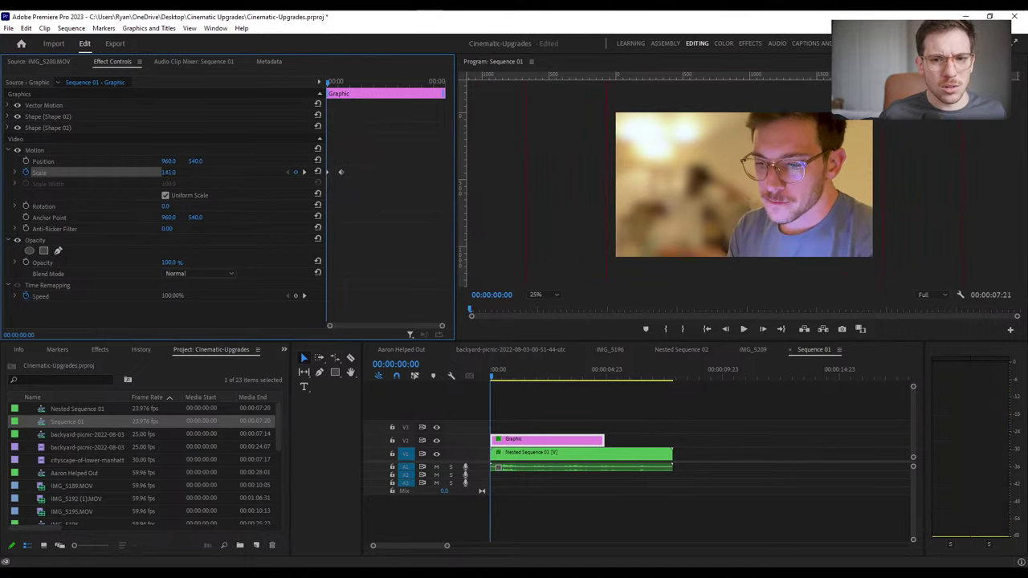
key("space")
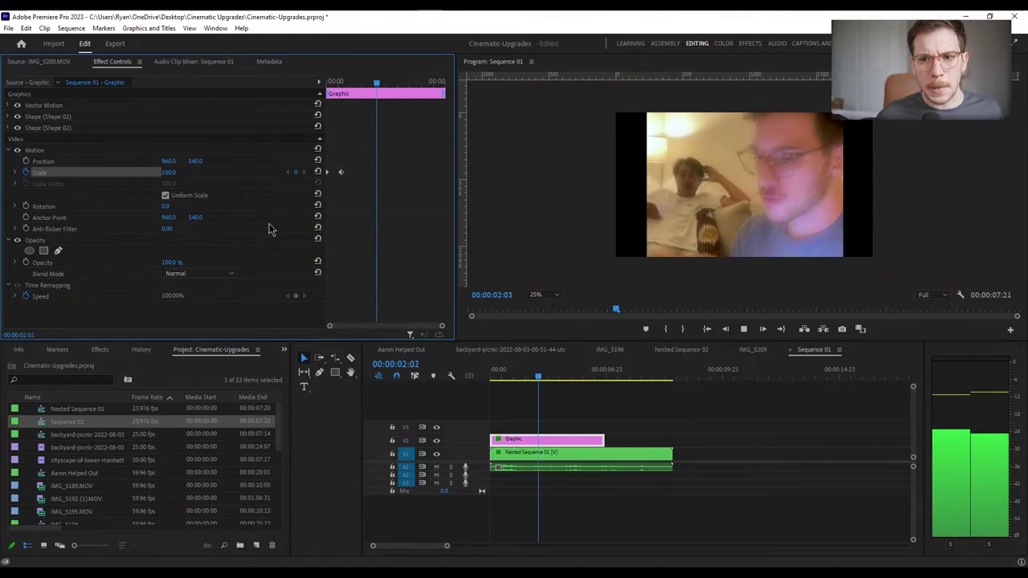
key("space")
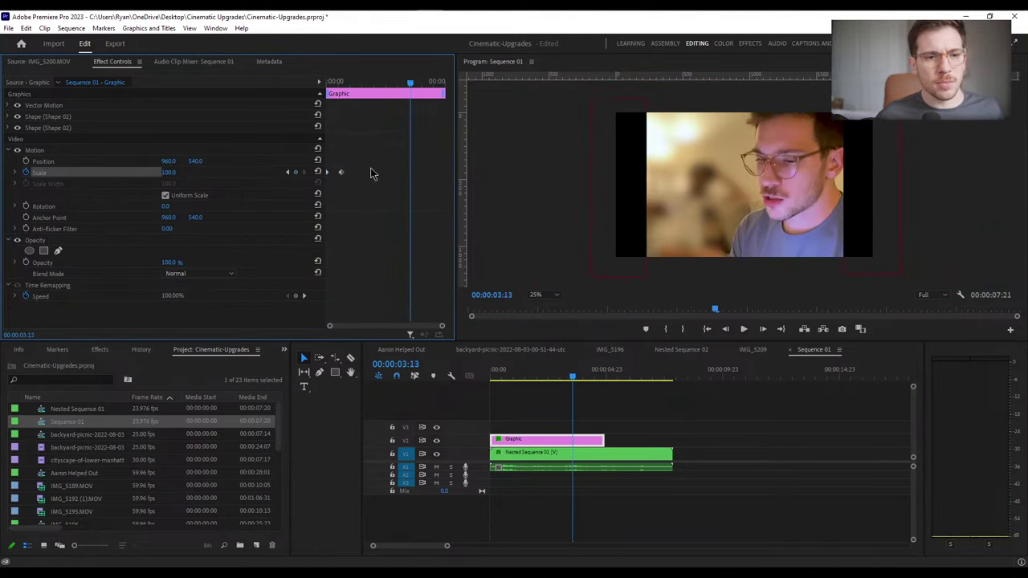
Paste both Scale keyframes at 00:00:03:13, swap their order so the side bars move back out, and play the sequence
key("ctrl+v")
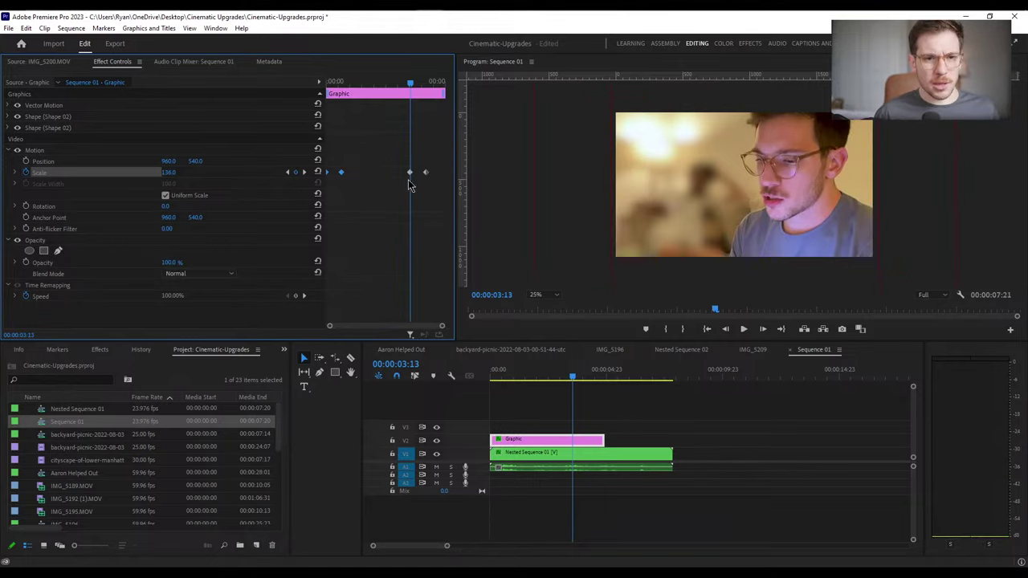
mouse_move(412, 174)
left_mouse_down()
mouse_move(428, 175)
mouse_move(384, 177)
mouse_move(426, 176)
left_mouse_up()
key("Home")
key("space")
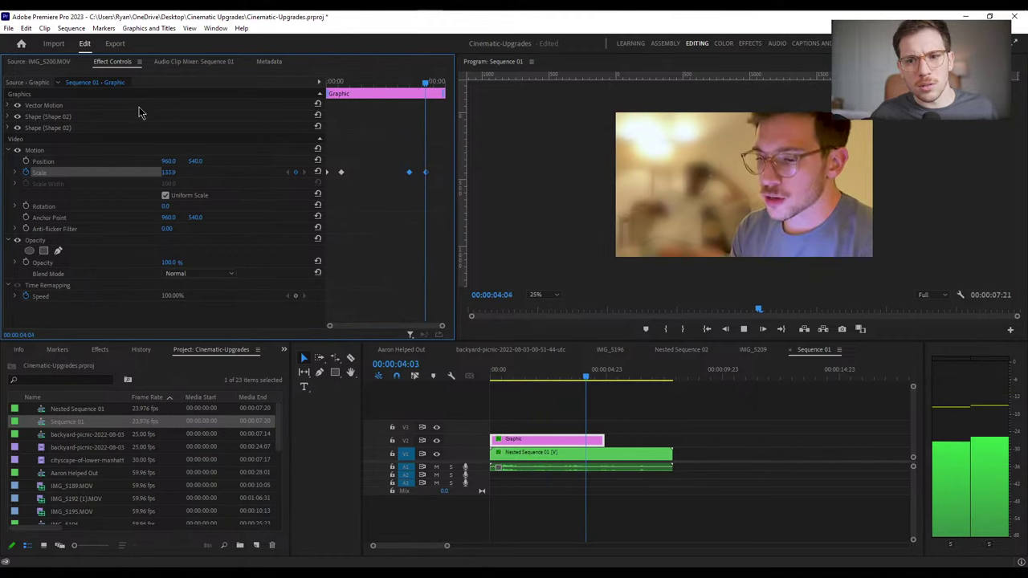
key("space")
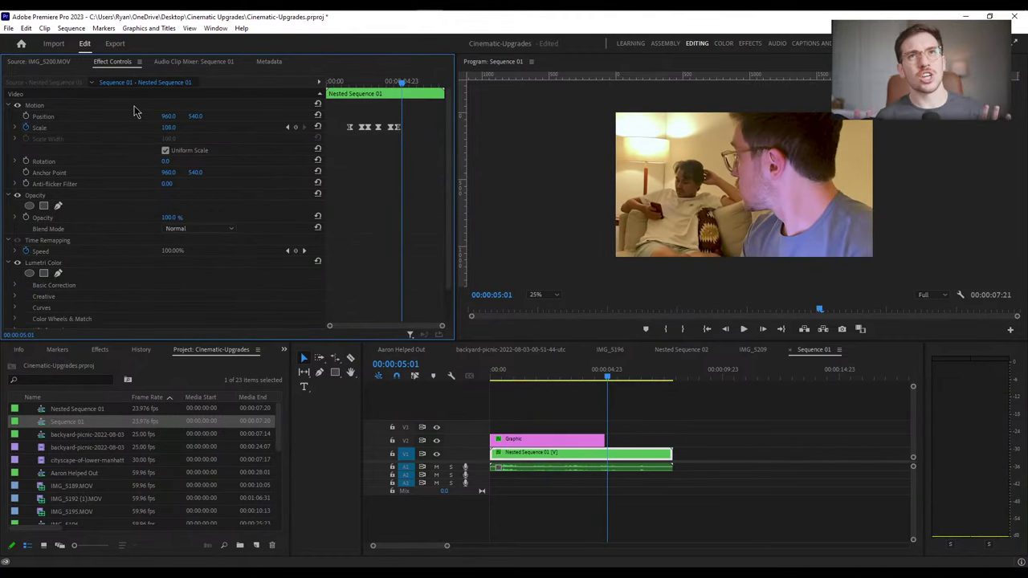